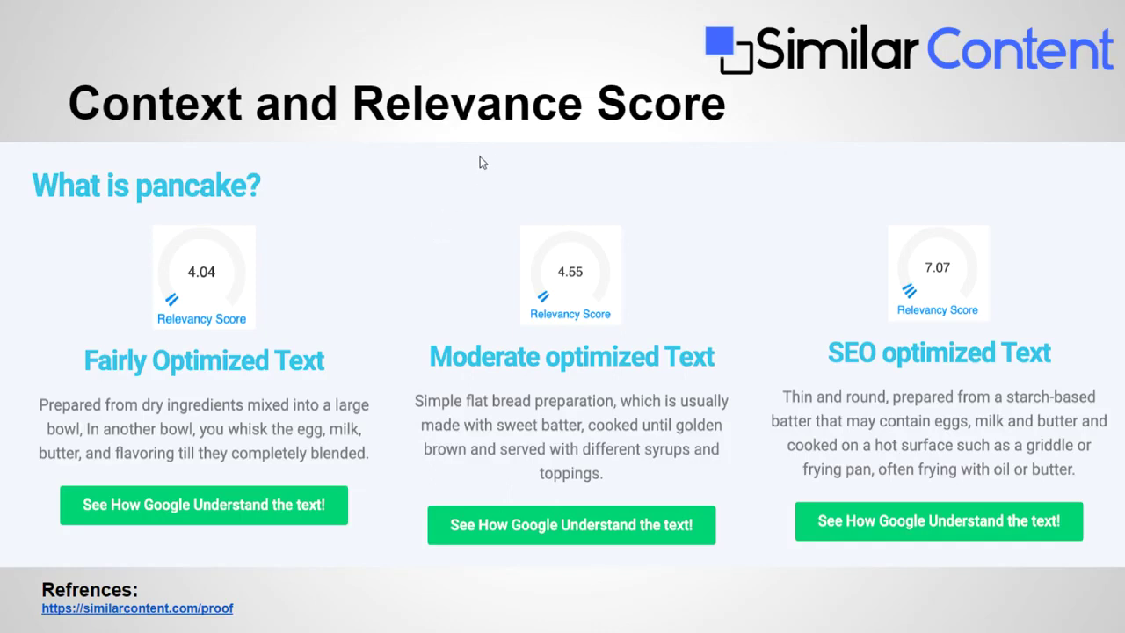
- Leave the slideshow, copy the Fairly Optimized Text paragraph from the SimilarContent proof page, and search for it in Google Images
key("Escape")
left_click(268, 11)
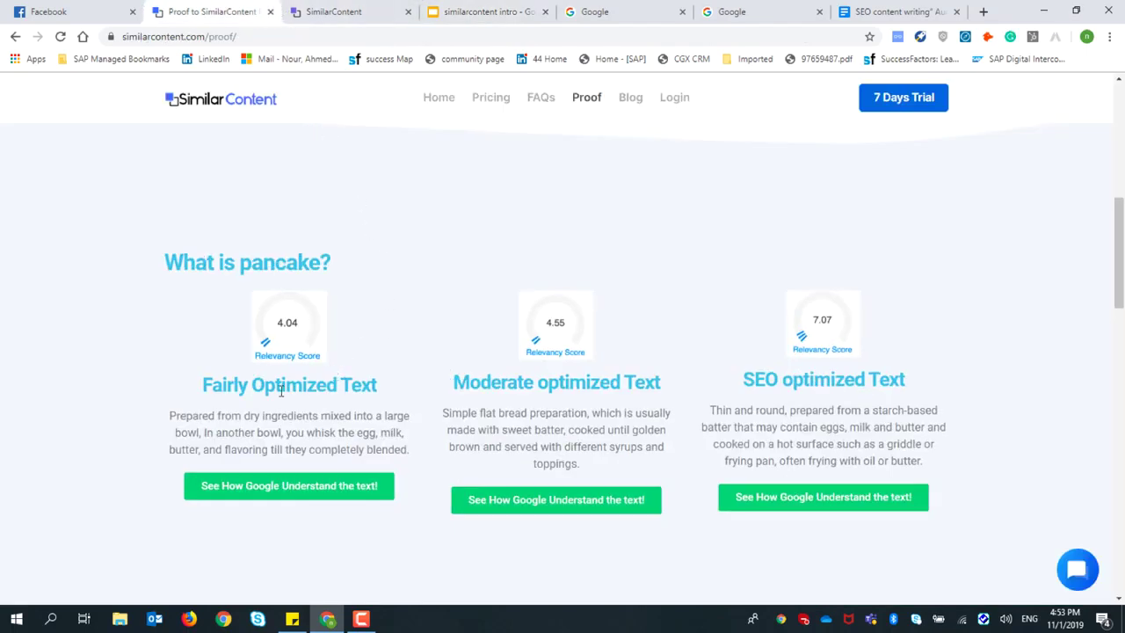
left_click_drag(171, 413, 413, 463)
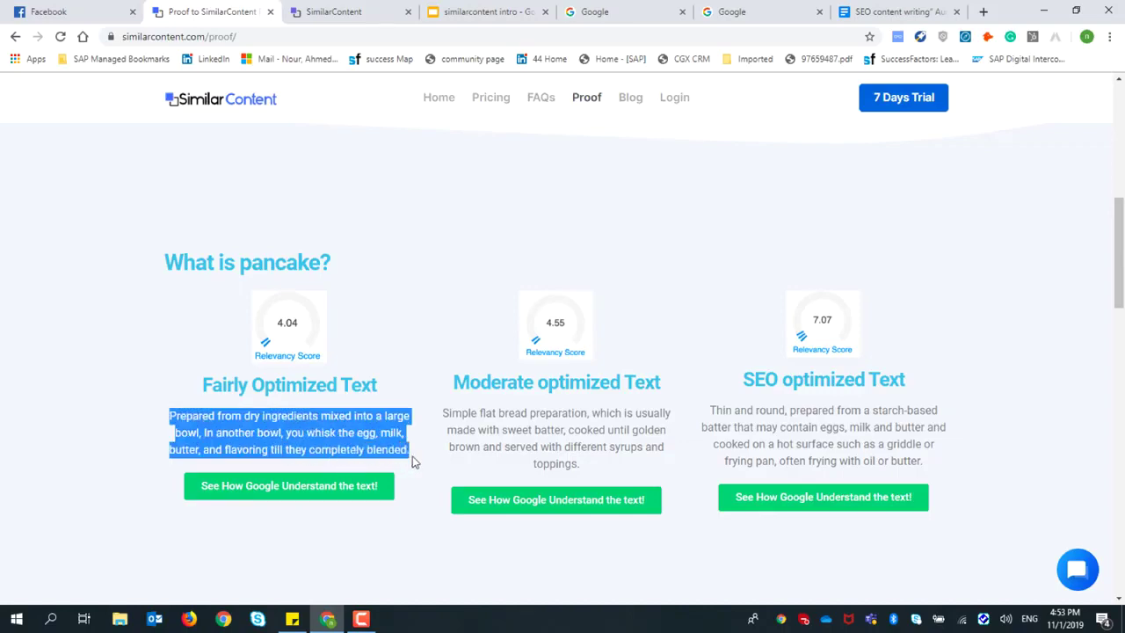
left_click(618, 10)
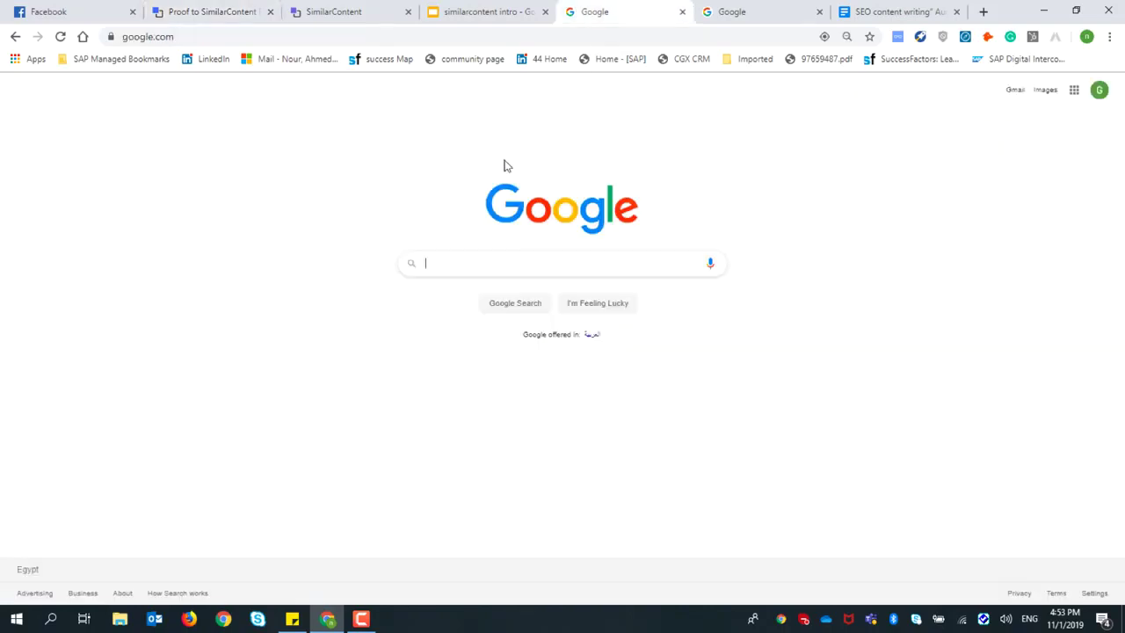
left_click(519, 259)
type("whisk the egg, milk, butter, and flavoring till they completely blended")
key("Return")
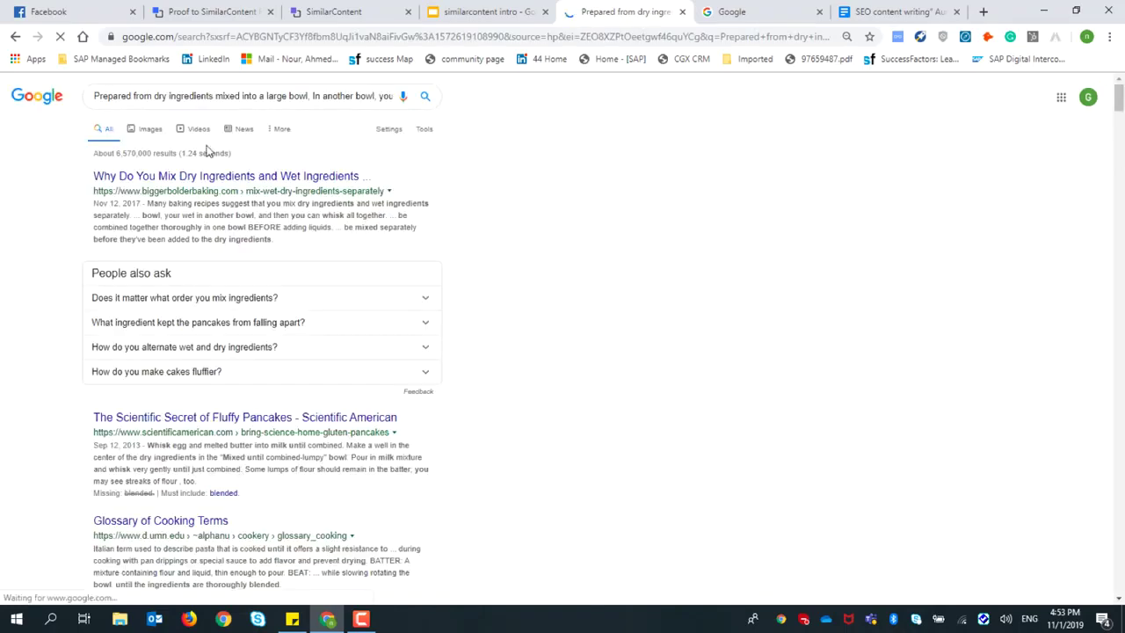
left_click(151, 131)
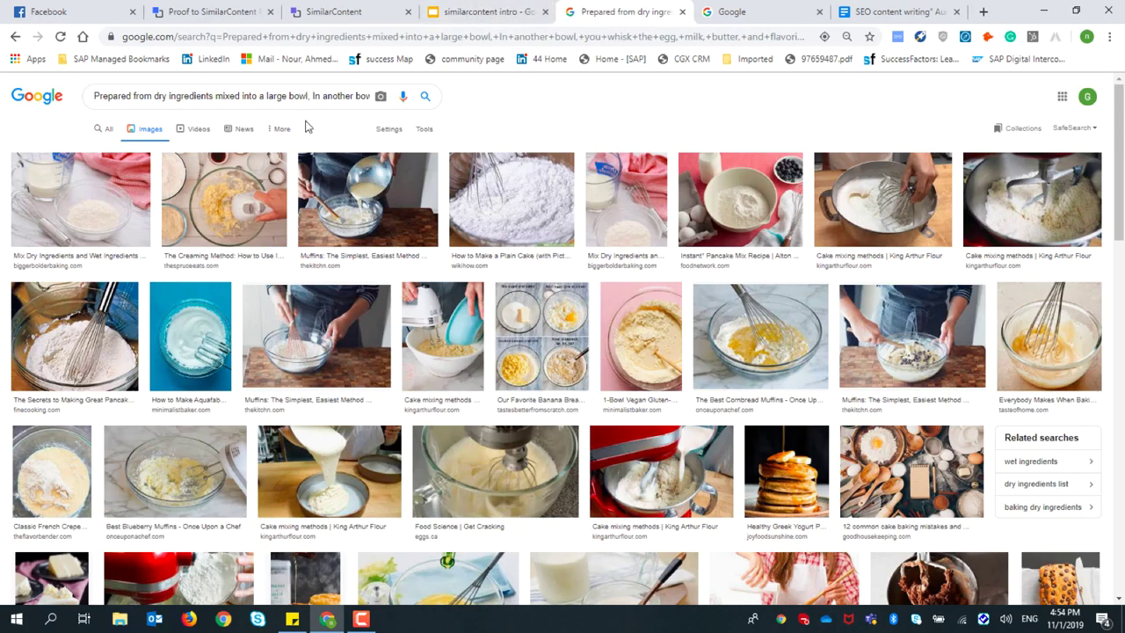
- Switch to the SimilarContent tool and run a topic difficulty analysis for the focus topic "pancake"
left_click(334, 11)
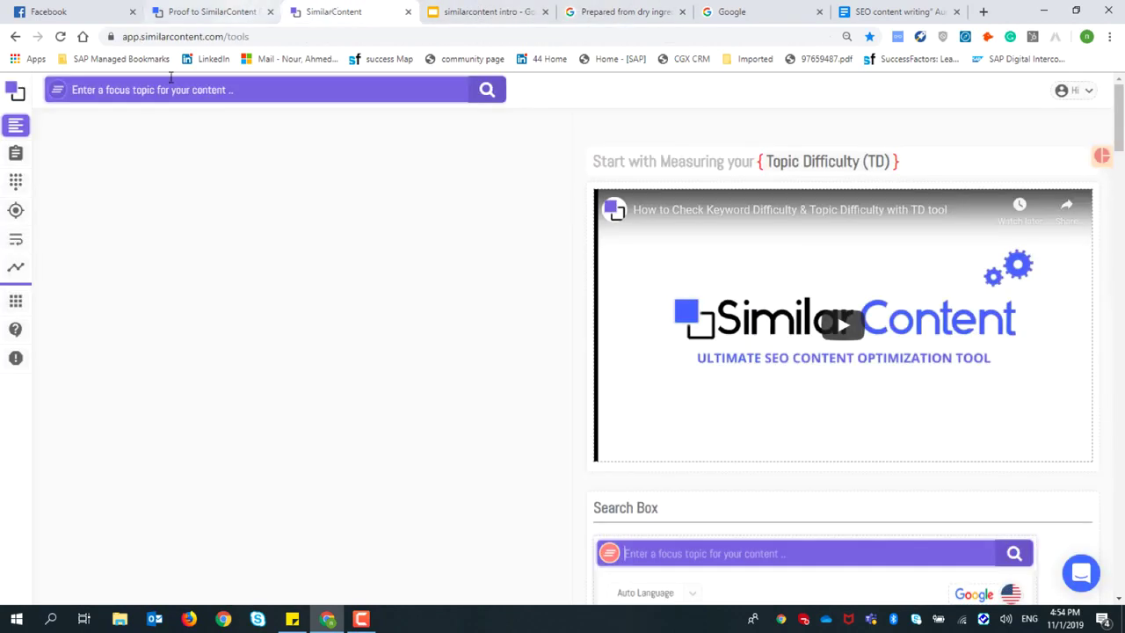
left_click(139, 93)
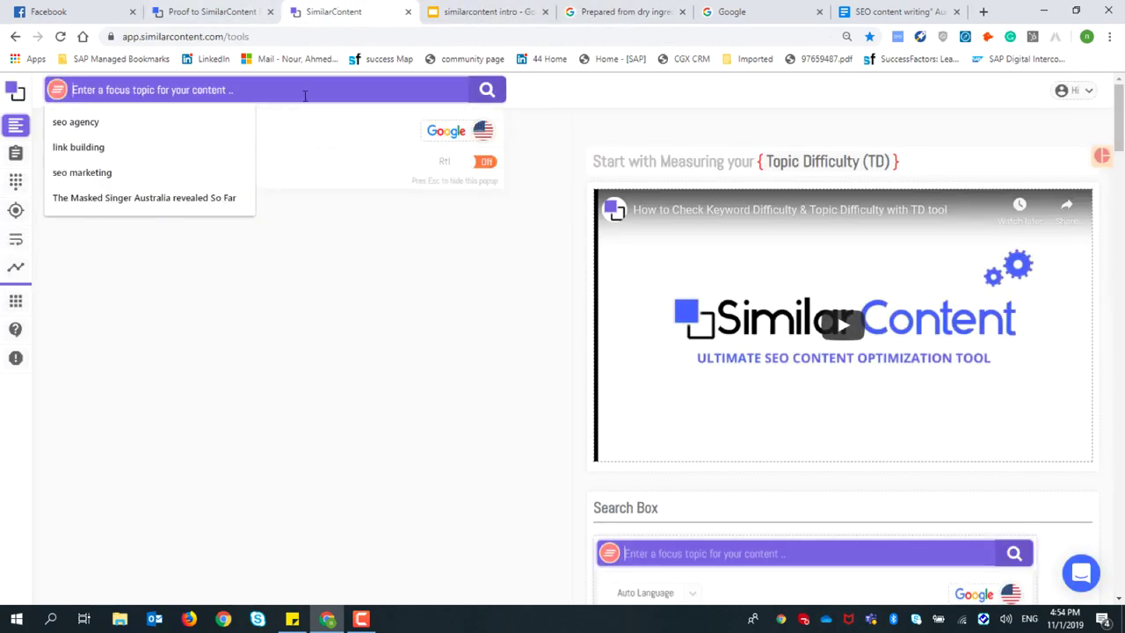
type("pancake")
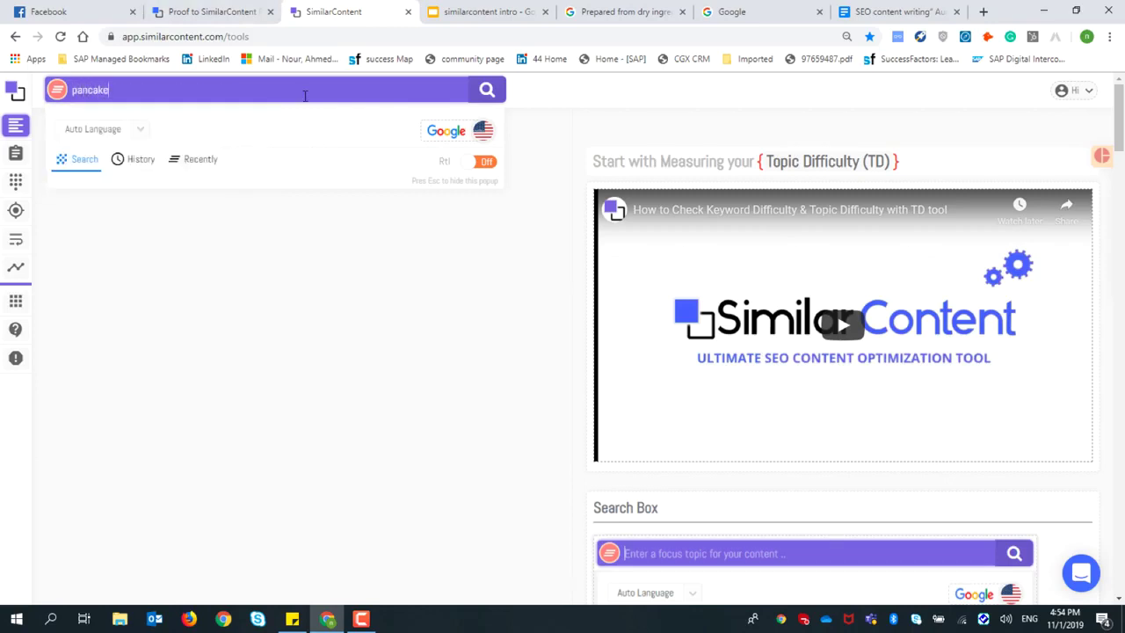
key("Return")
left_click(254, 5)
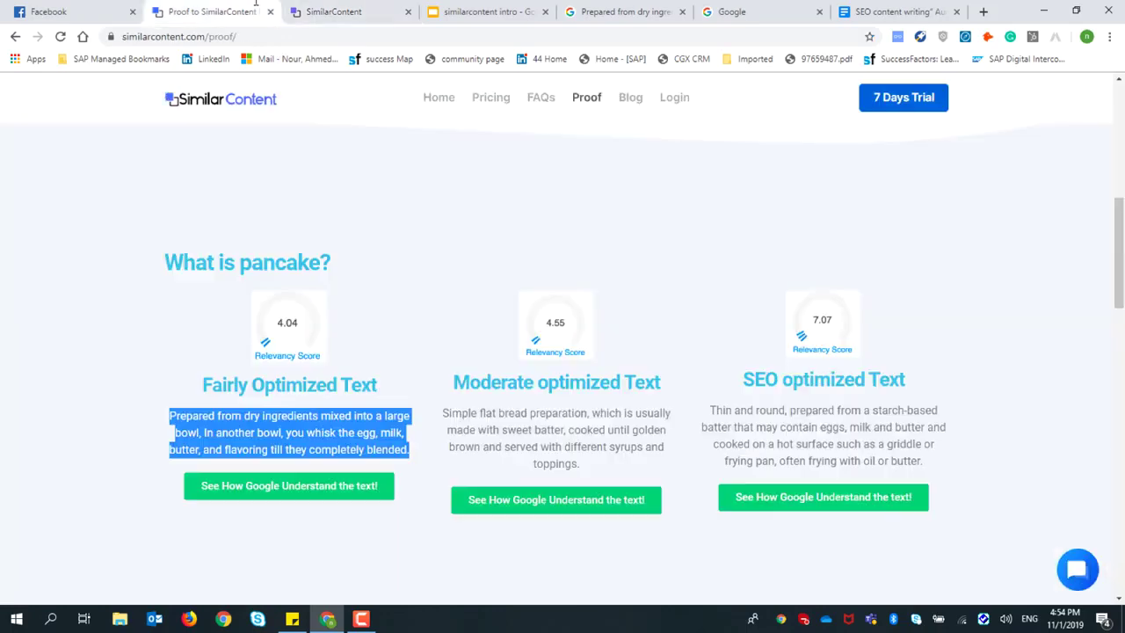
left_click(340, 3)
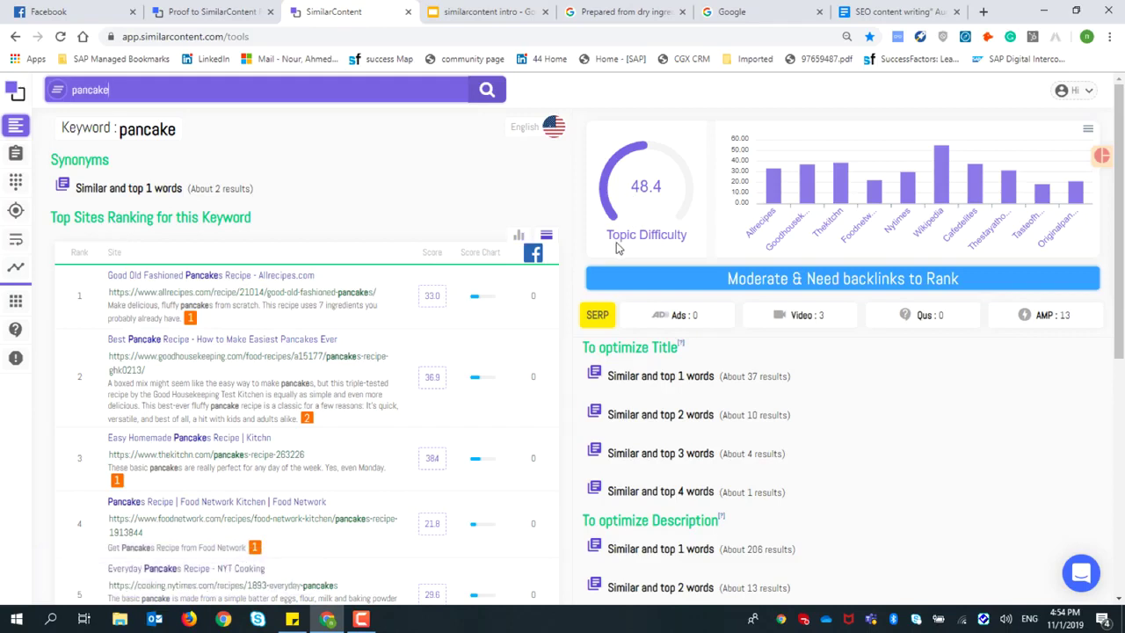
- Analyze the copied Fairly Optimized Text for pancake in the Content Optimizer with AI text analysis enabled
left_click(16, 153)
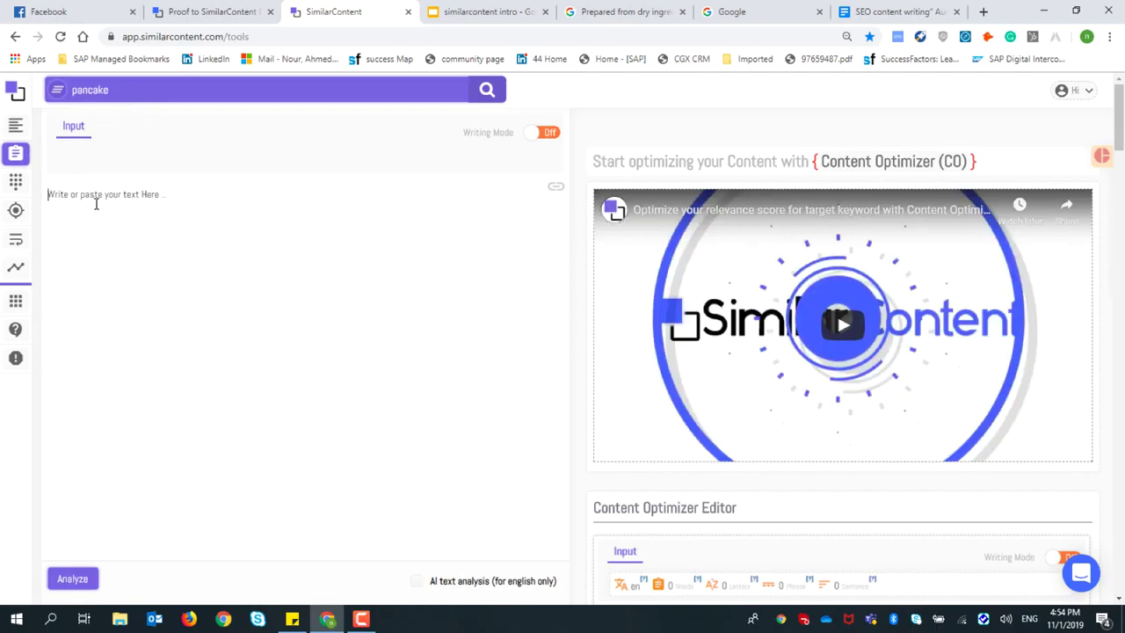
type("Prepared from dry ingredients mixed into a large bowl. In another bowl, you whisk the egg, milk, butter, and flavoring till they completely blended.")
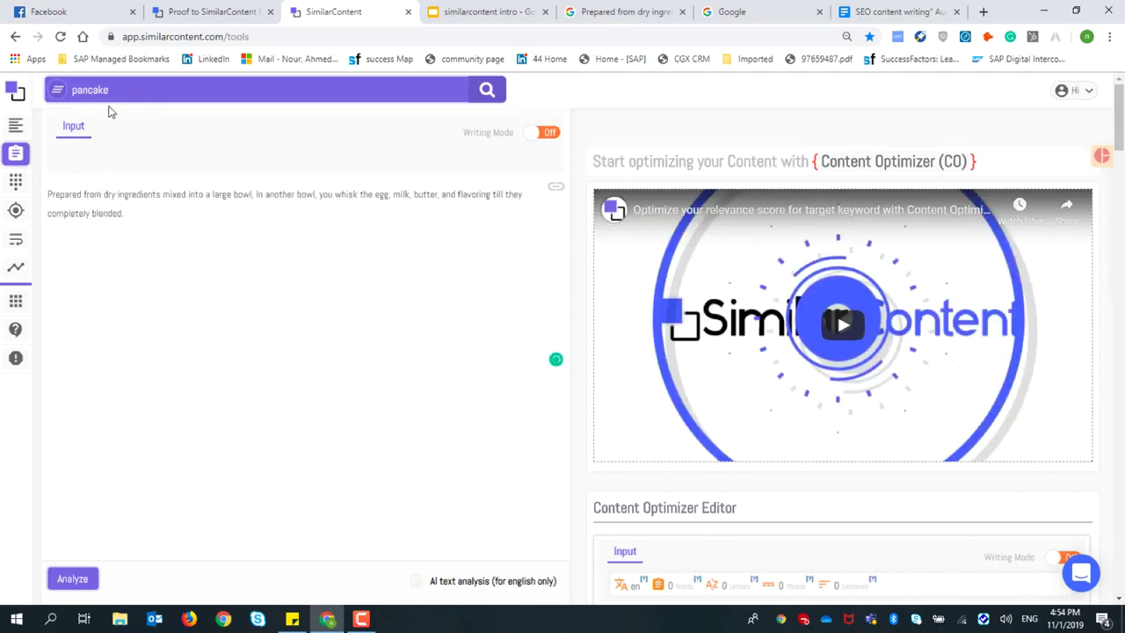
left_click(416, 580)
left_click(73, 580)
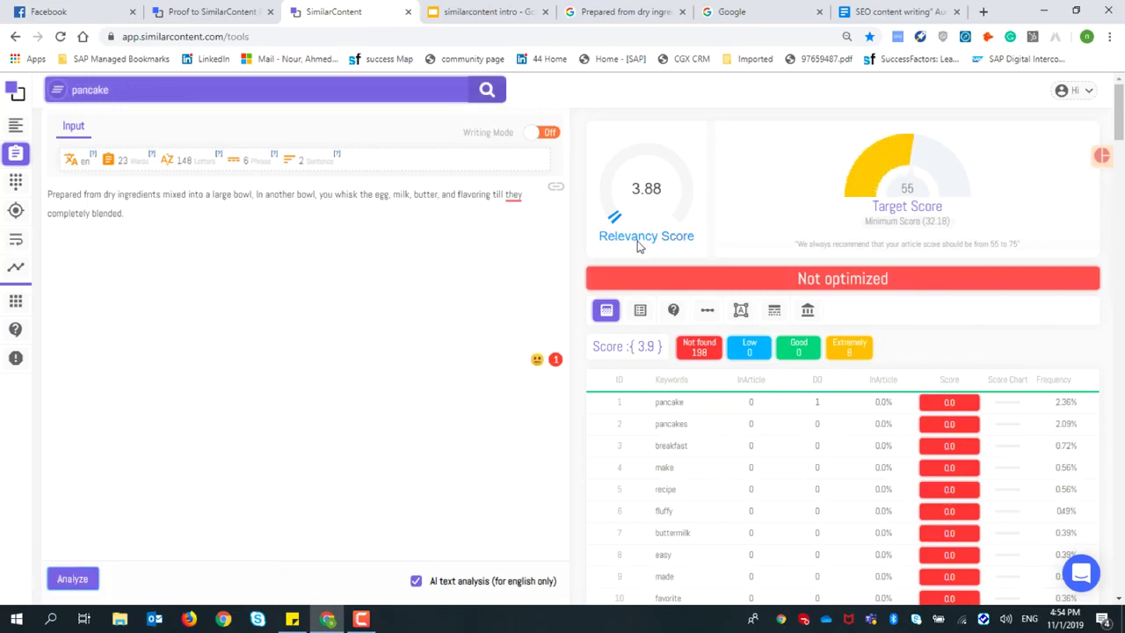
- Show the AI-extracted keywords with their chance to rank, compare them with the Google image results, and highlight the keyword list
left_click(741, 309)
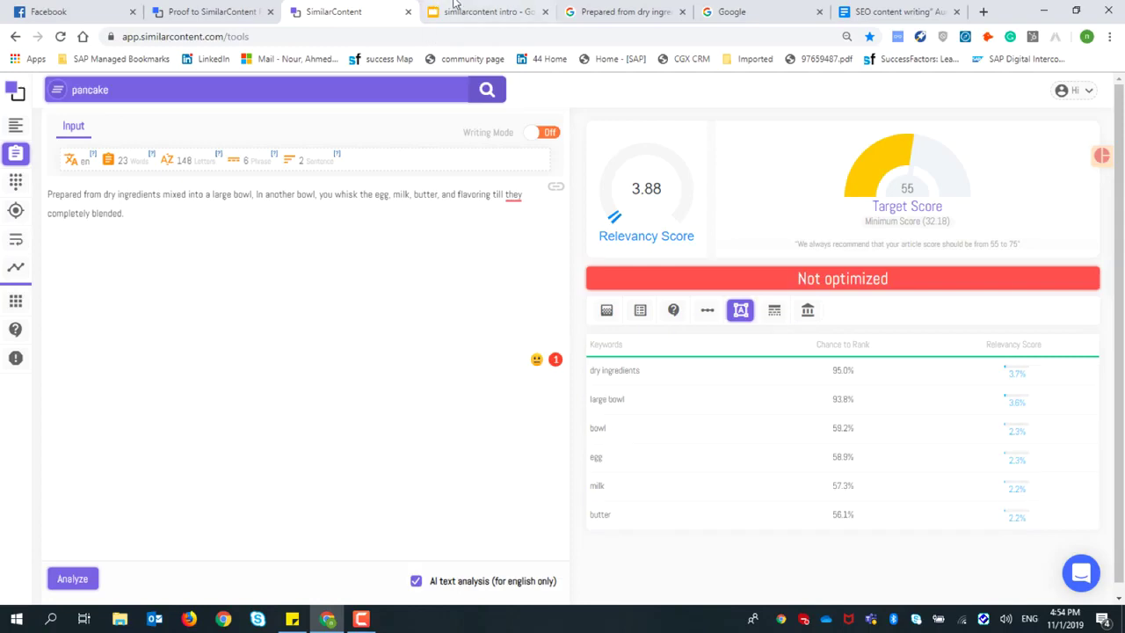
left_click(634, 10)
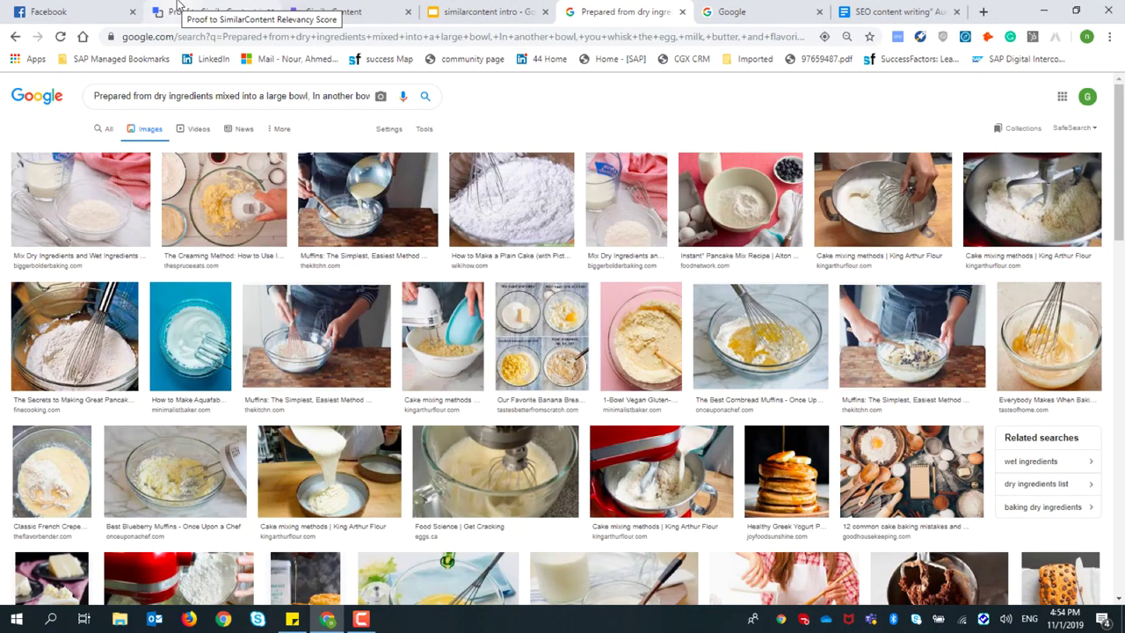
left_click(360, 8)
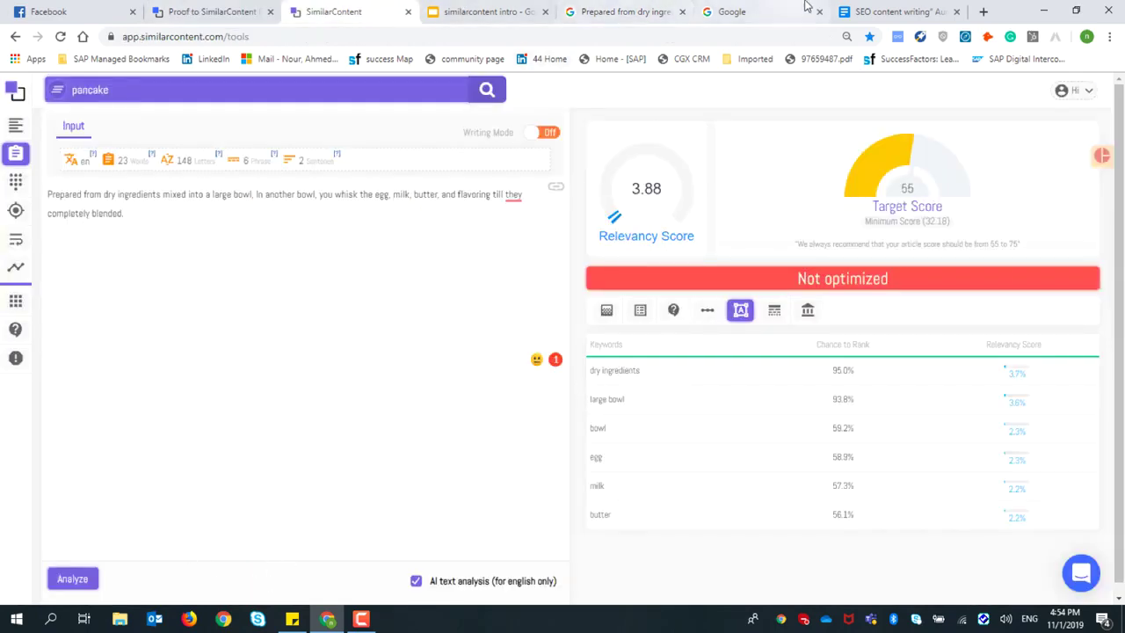
left_click_drag(598, 369, 678, 427)
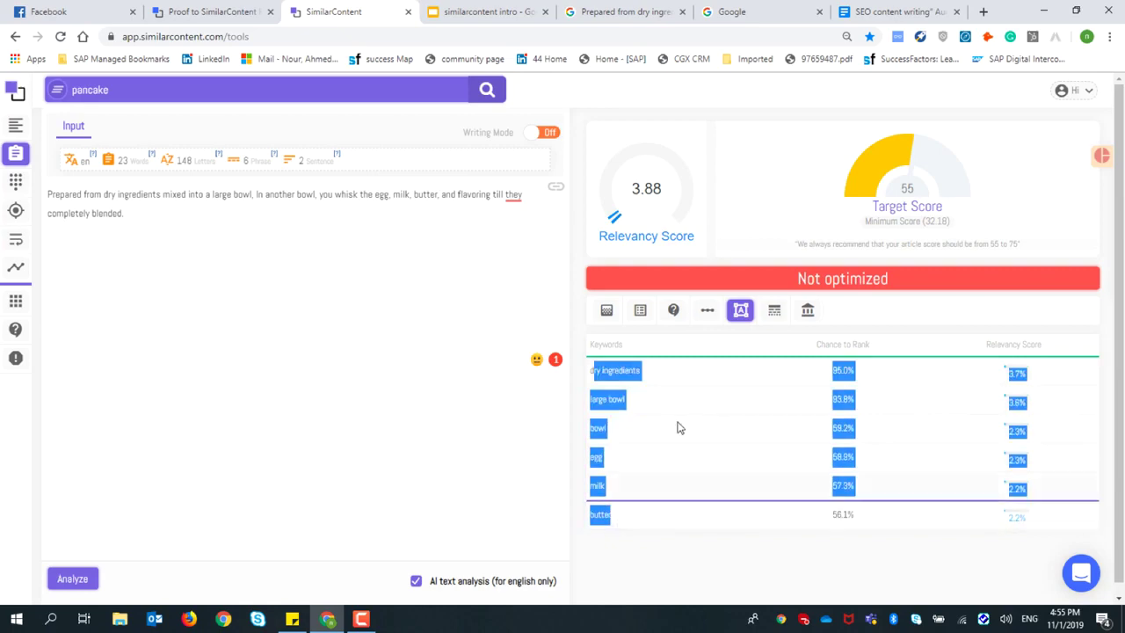
- Replace the Google Images query with the extracted keywords "dry ingredients large bowl bowl egg milk butter" and run the search
left_click(624, 12)
left_click(317, 94)
key("ctrl+a")
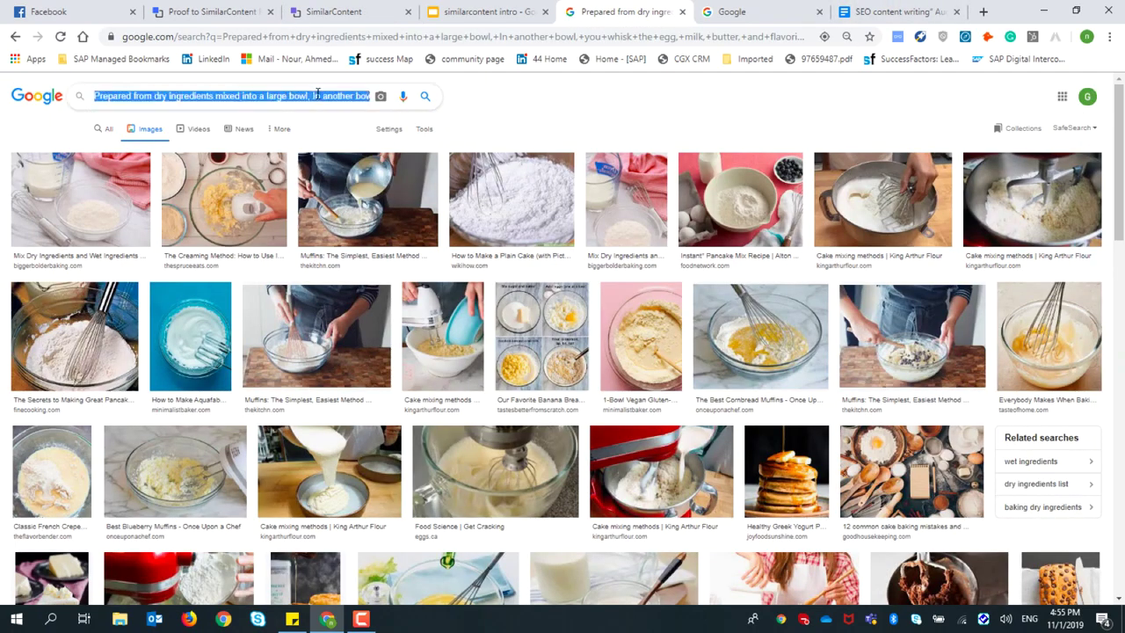
key("BackSpace")
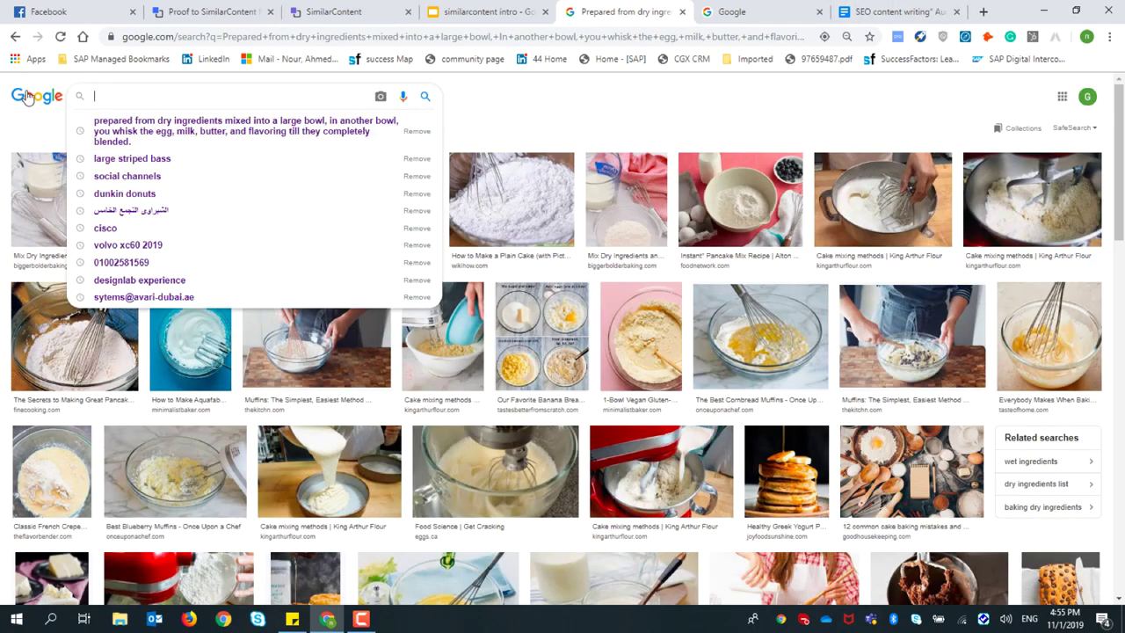
left_click(60, 37)
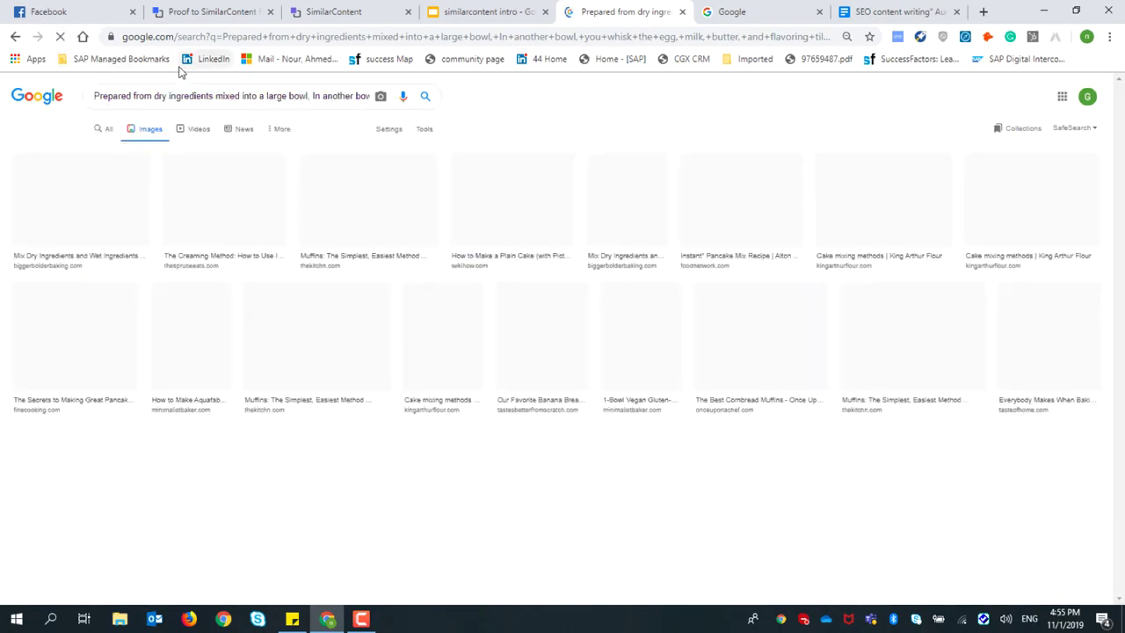
triple_click(214, 95)
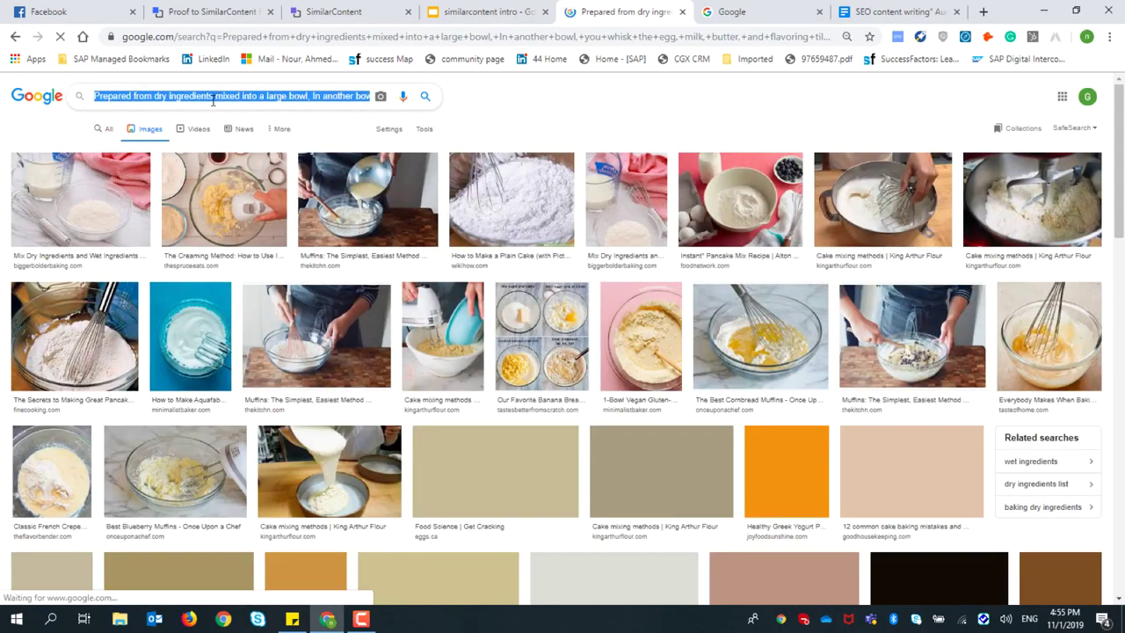
key("BackSpace")
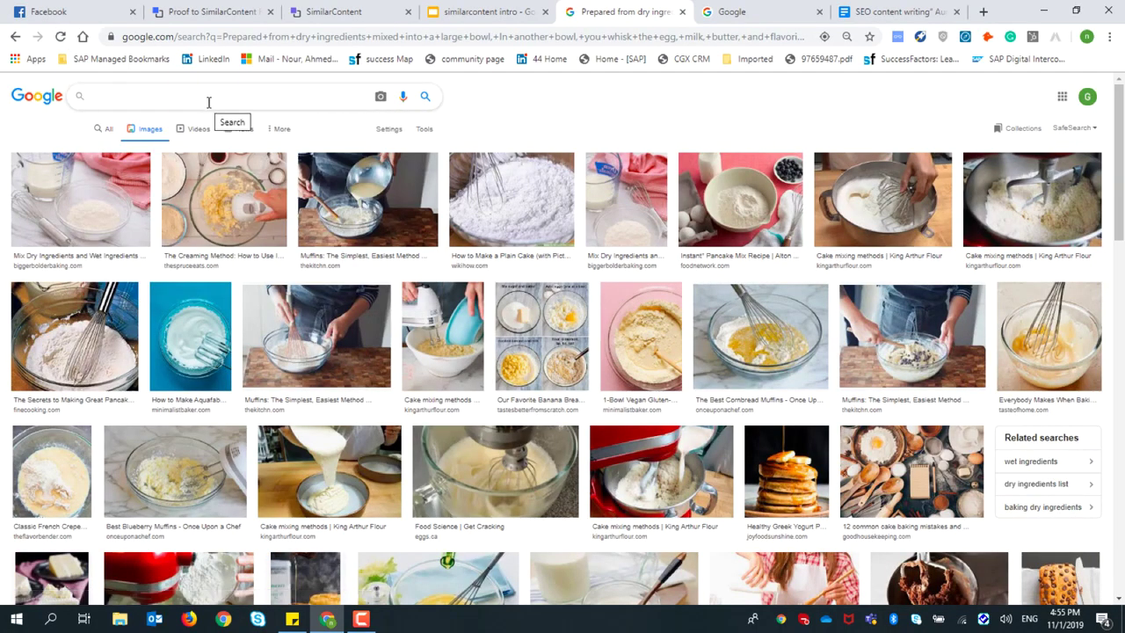
left_click(209, 98)
type("dry ingredients large bowl bowl egg milk butter")
key("Return")
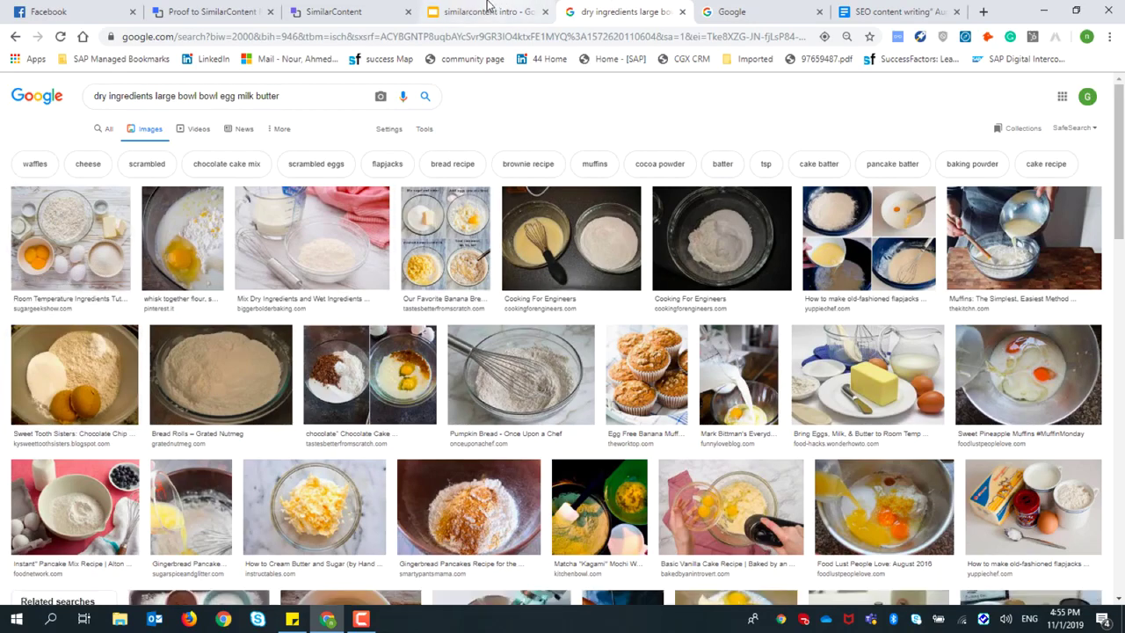
- Copy the Moderate optimized Text paragraph from the proof page and search for it in Google Images in place of the previous query
left_click(378, 7)
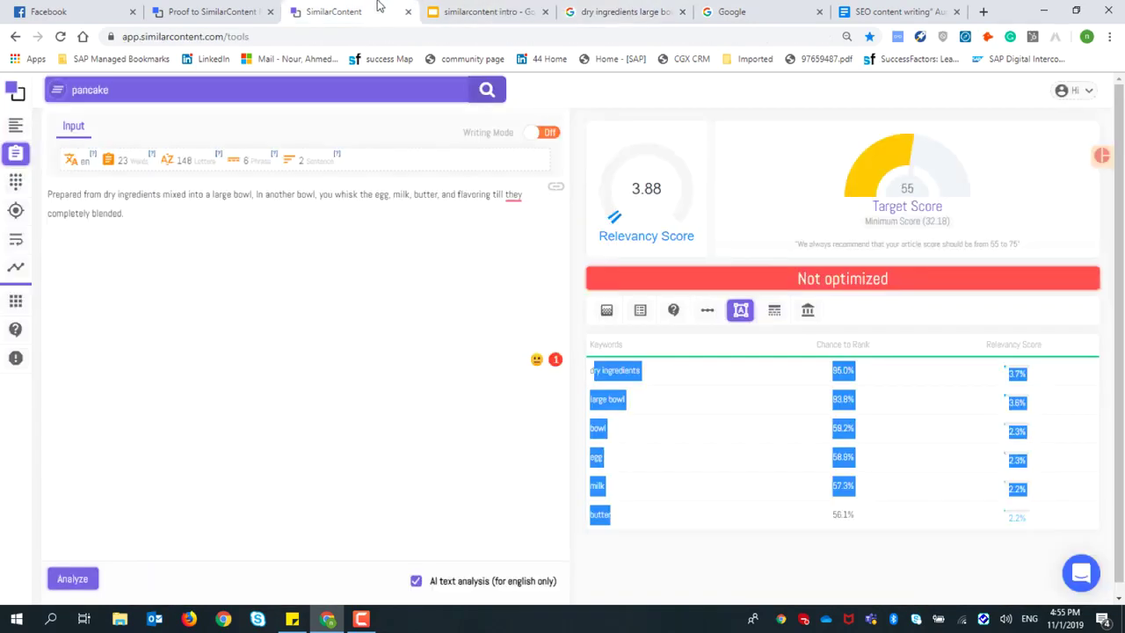
left_click(233, 7)
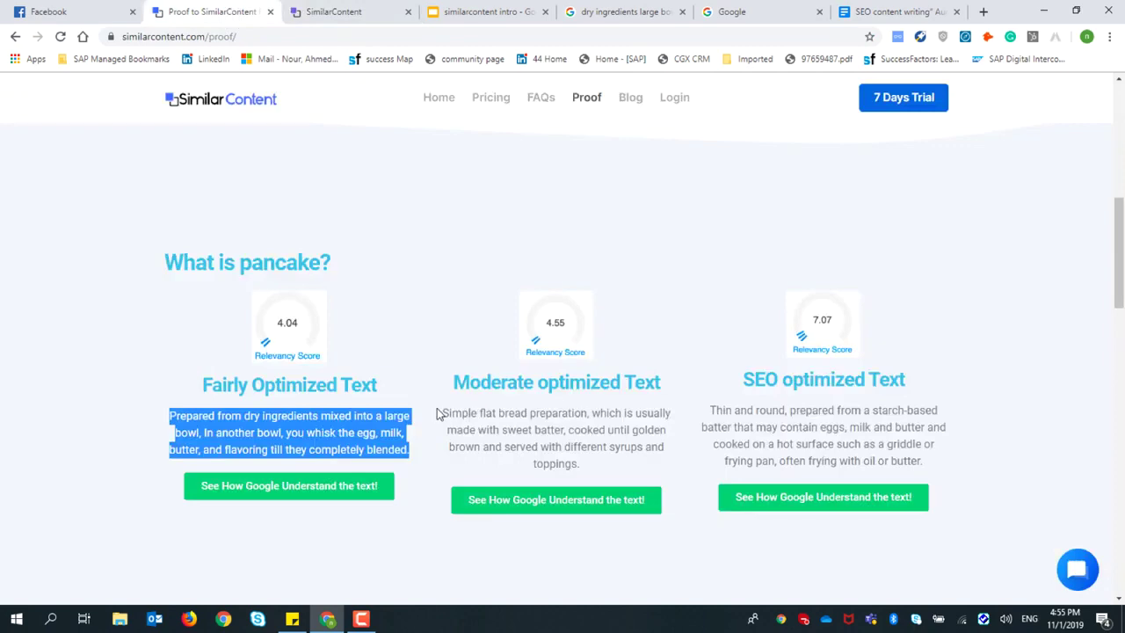
left_click_drag(436, 413, 581, 465)
key("ctrl+c")
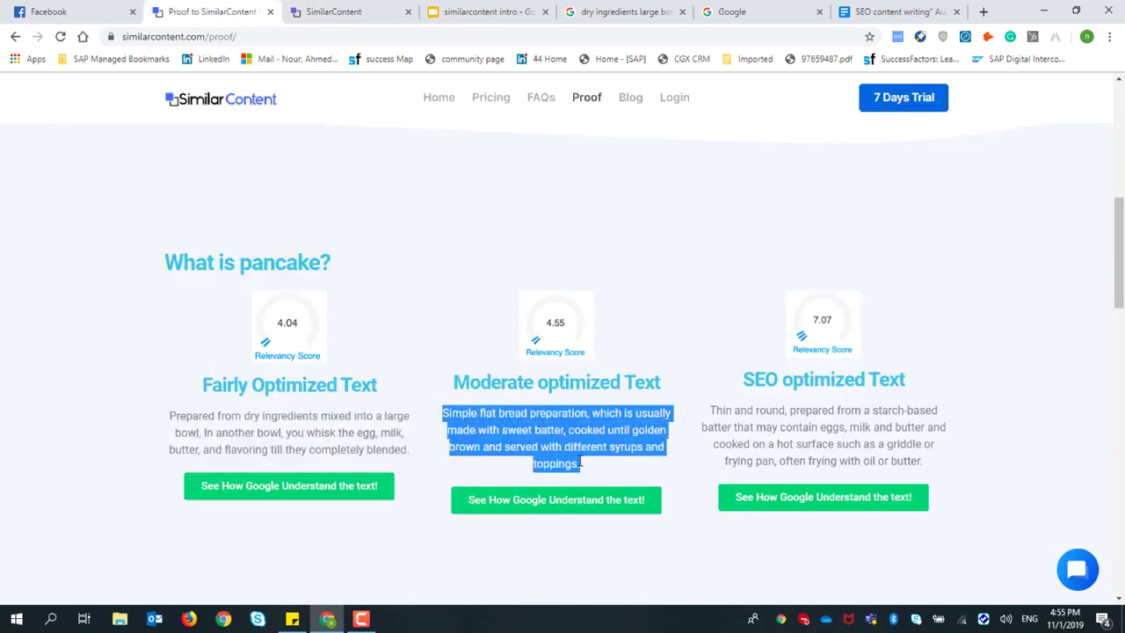
left_click(628, 11)
triple_click(302, 88)
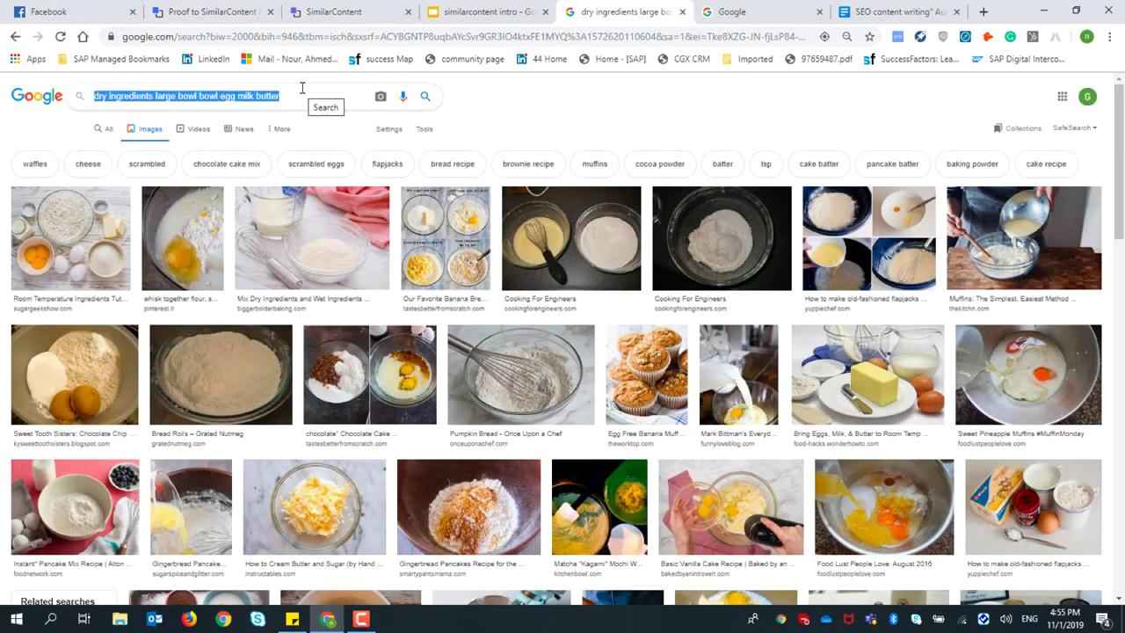
key("BackSpace")
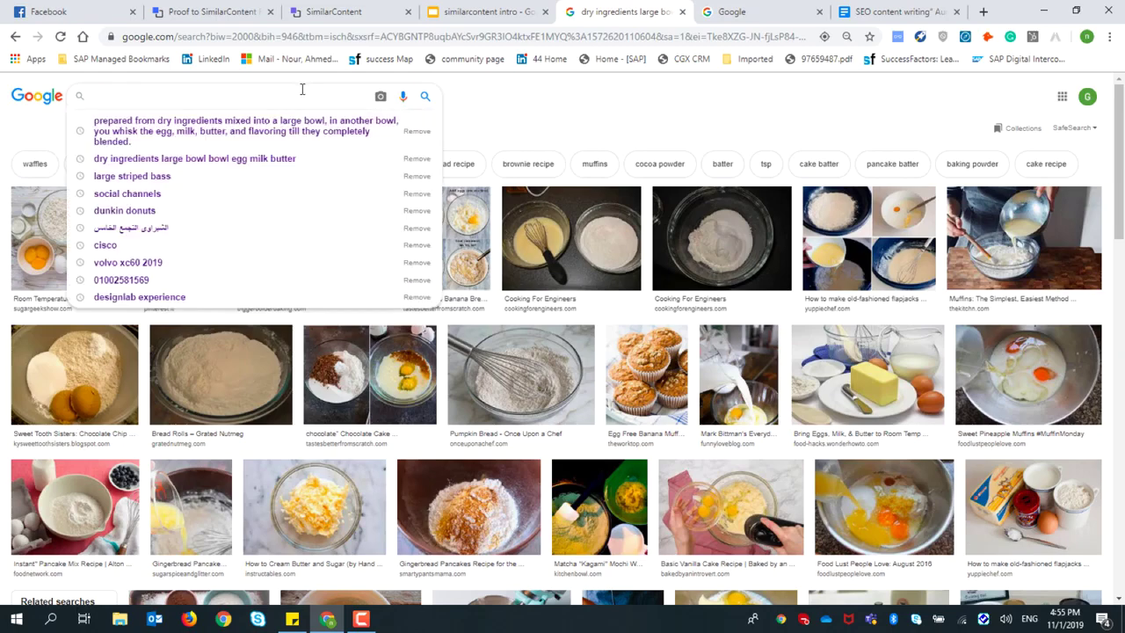
key("ctrl+v")
key("Return")
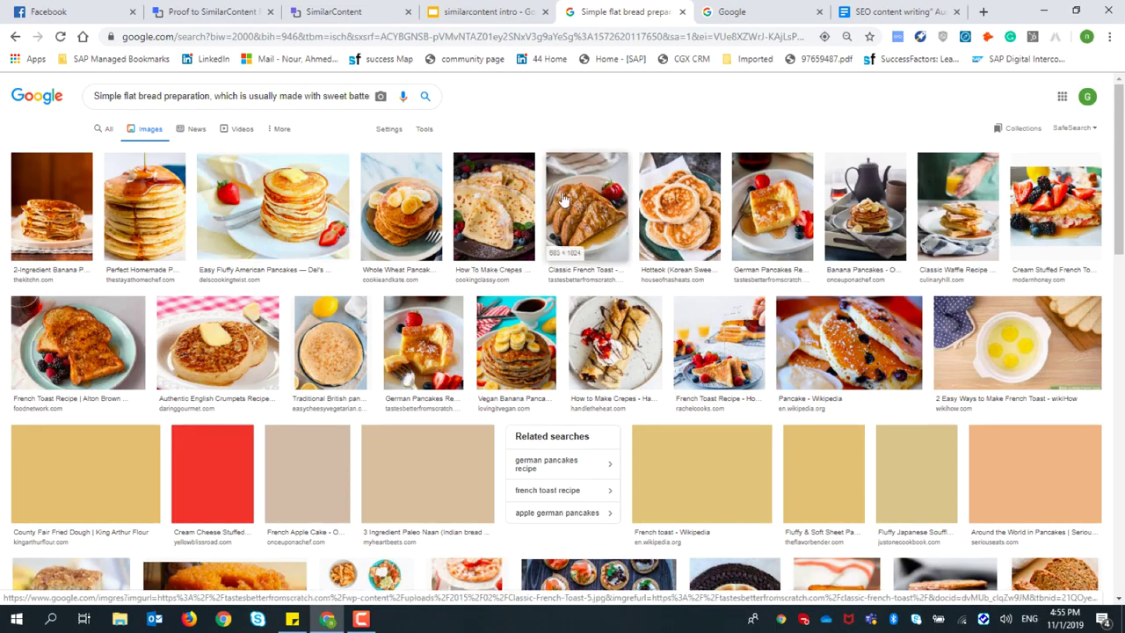
- Replace the text in SimilarContent's Content Optimizer with the copied Moderate optimized Text and analyze it for pancake
left_click(337, 9)
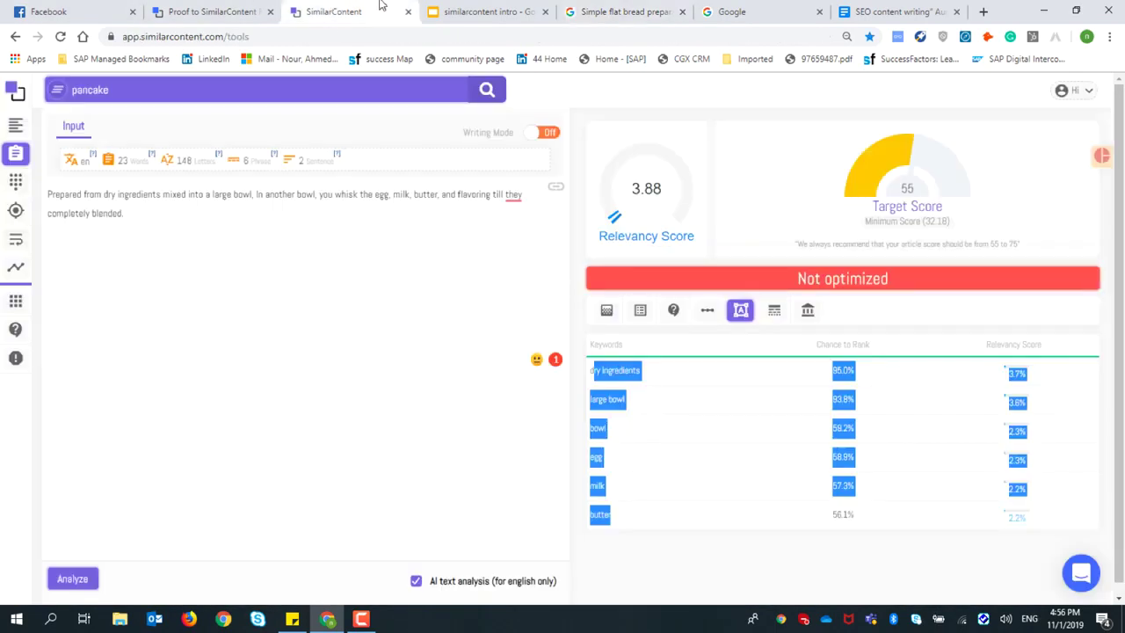
left_click(150, 211)
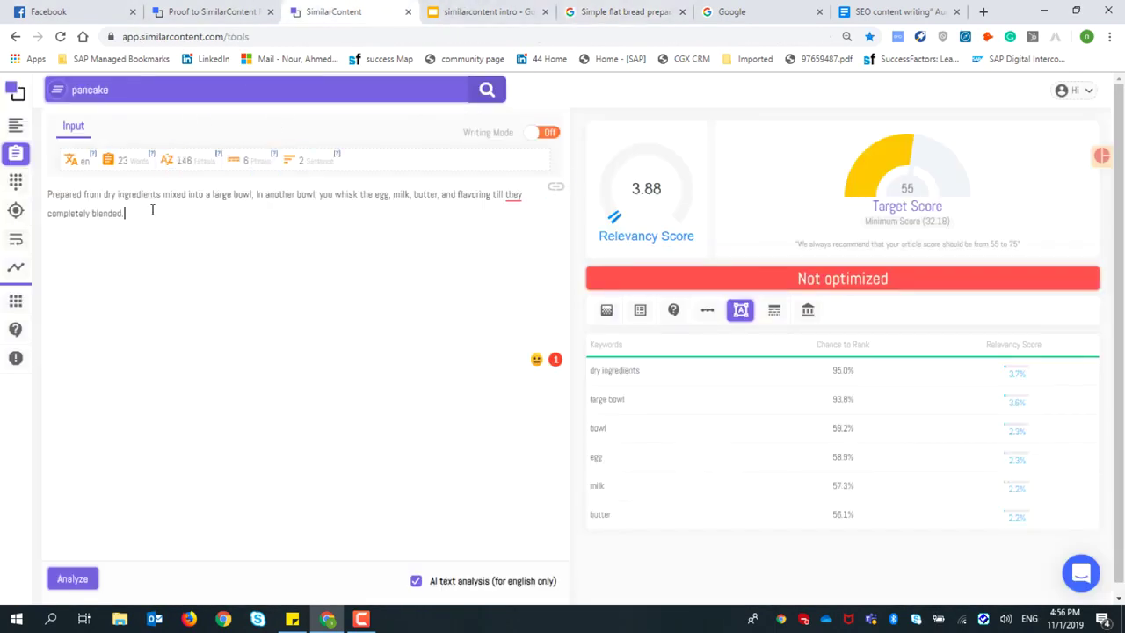
key("ctrl+a")
key("ctrl+v")
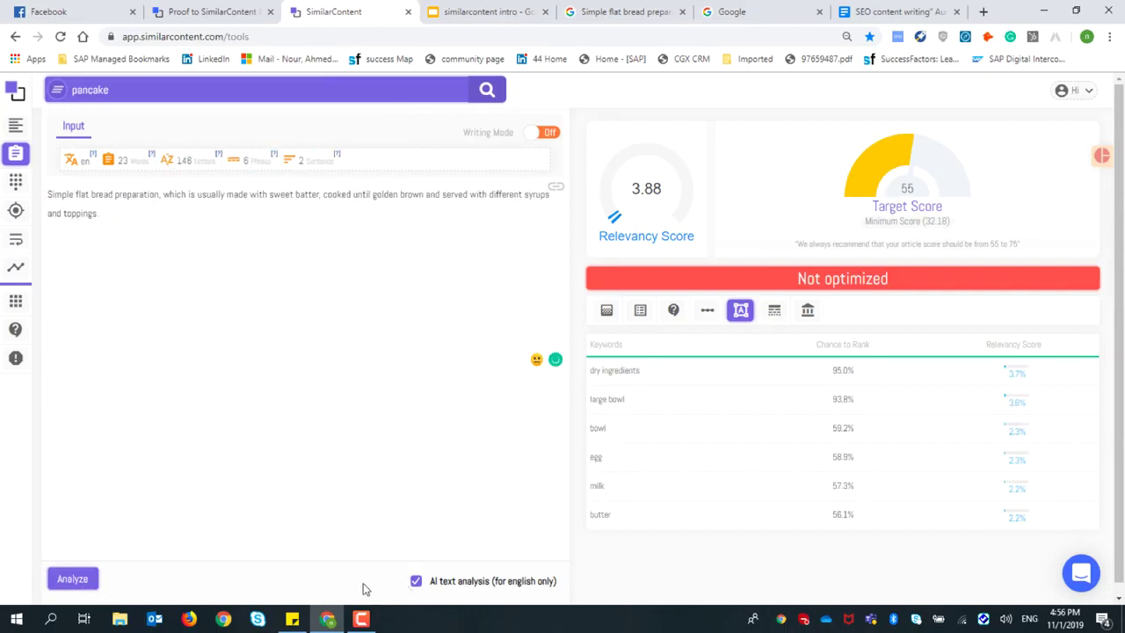
left_click(73, 578)
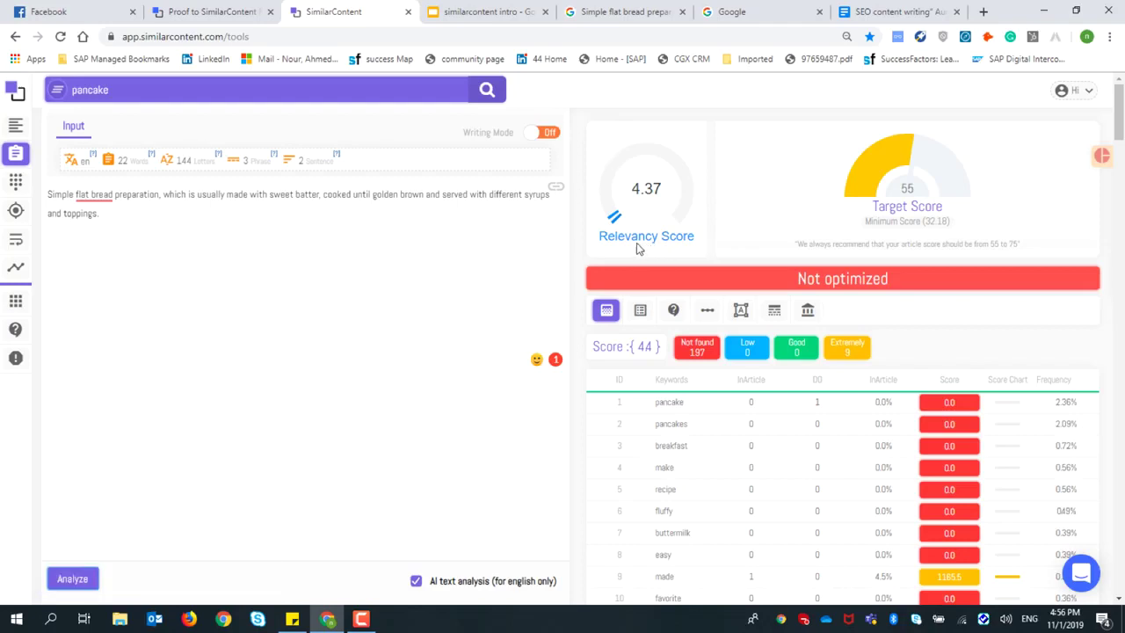
- Show the analyzed text's AI-extracted keywords and search Google Images for "simple flat bread preparation toppings sweet batter different syrups" in place of the previous query
left_click(741, 311)
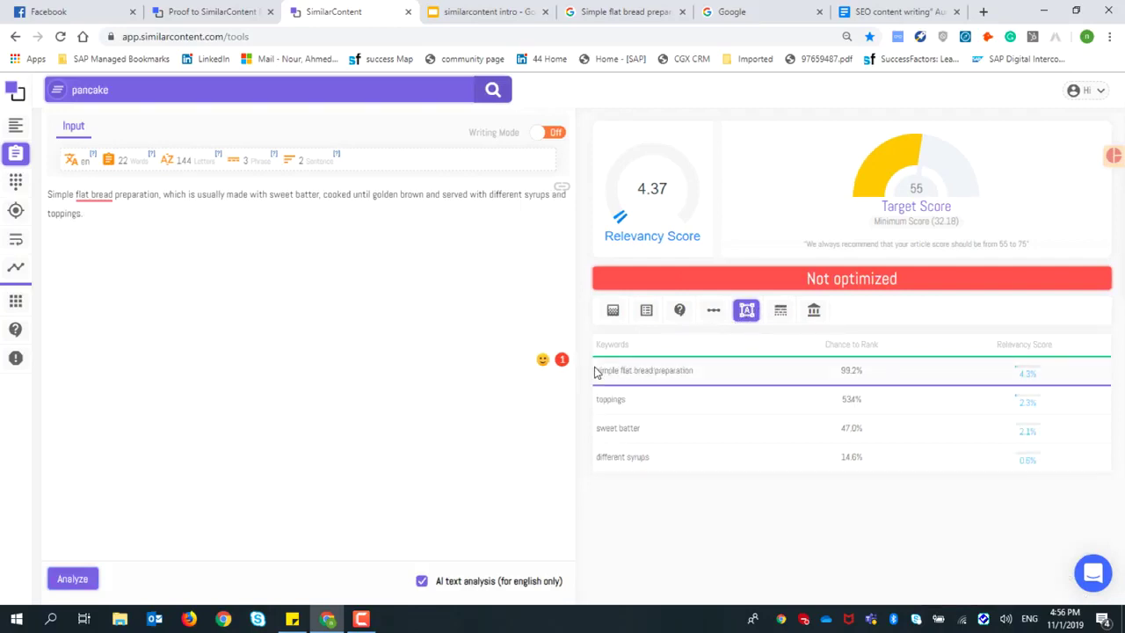
left_click_drag(596, 371, 641, 447)
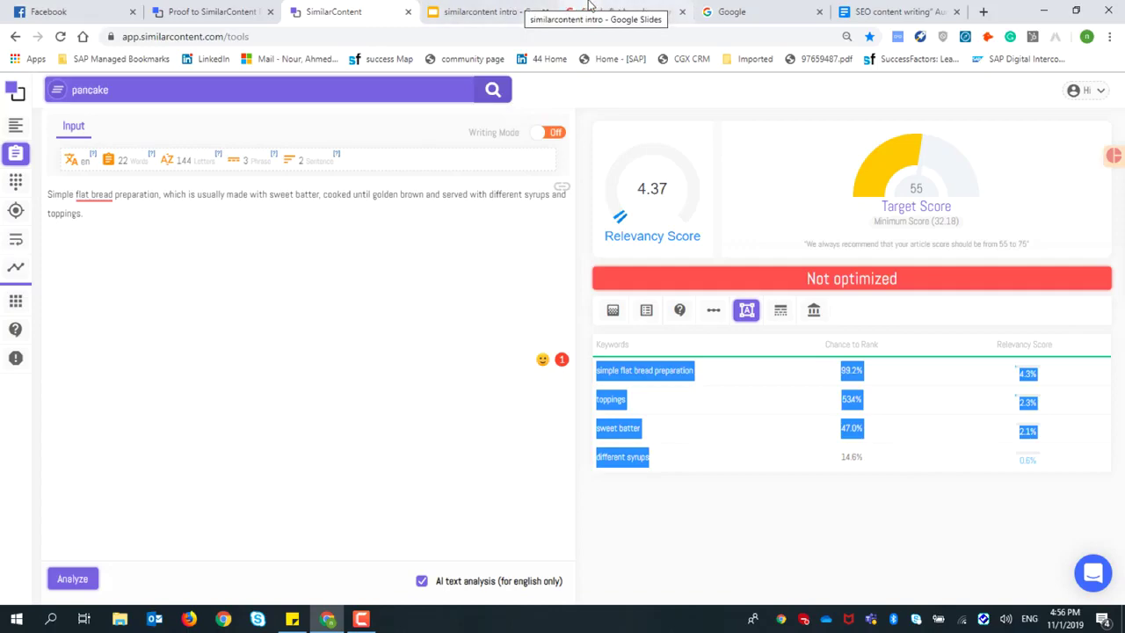
left_click(747, 11)
left_click(651, 7)
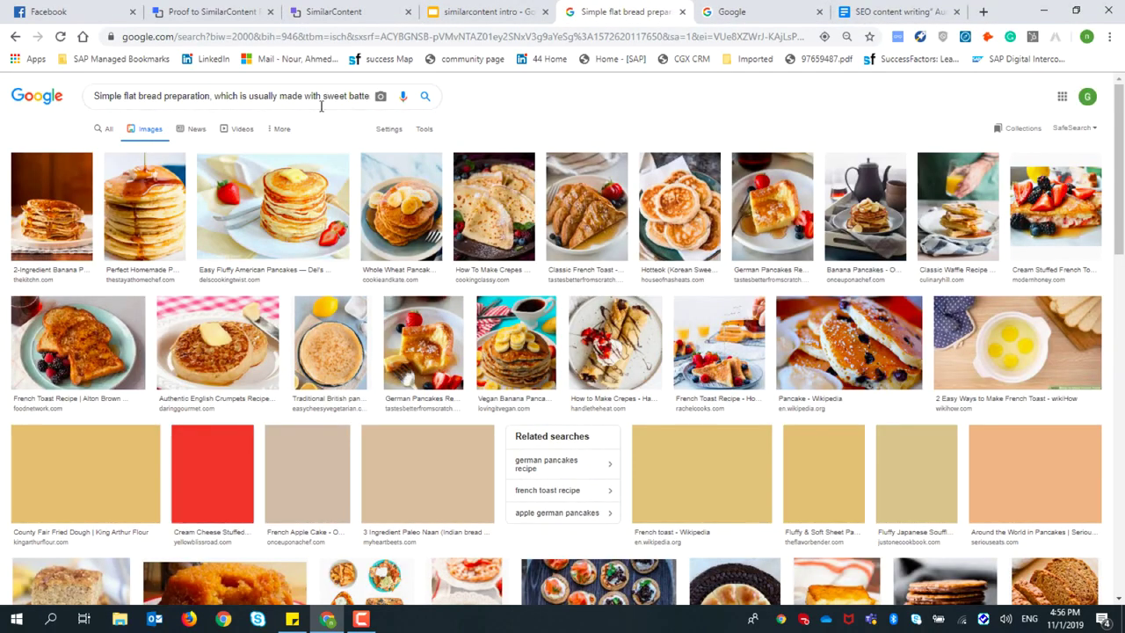
triple_click(305, 94)
key("BackSpace")
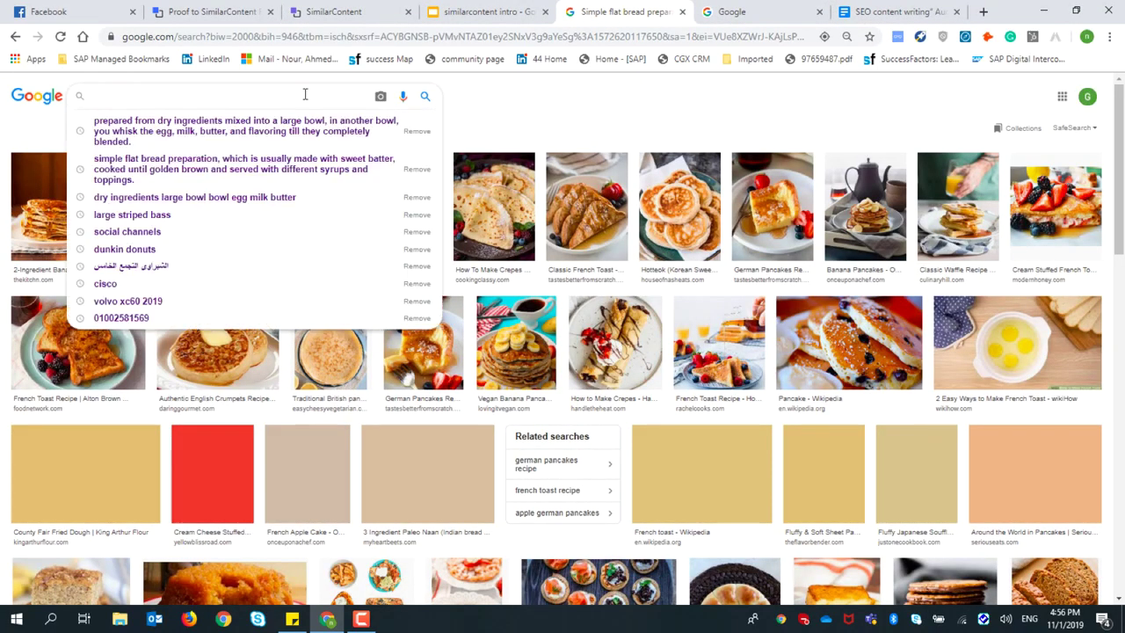
type("simple flat bread preparation toppings sweet batter different syrups")
key("Return")
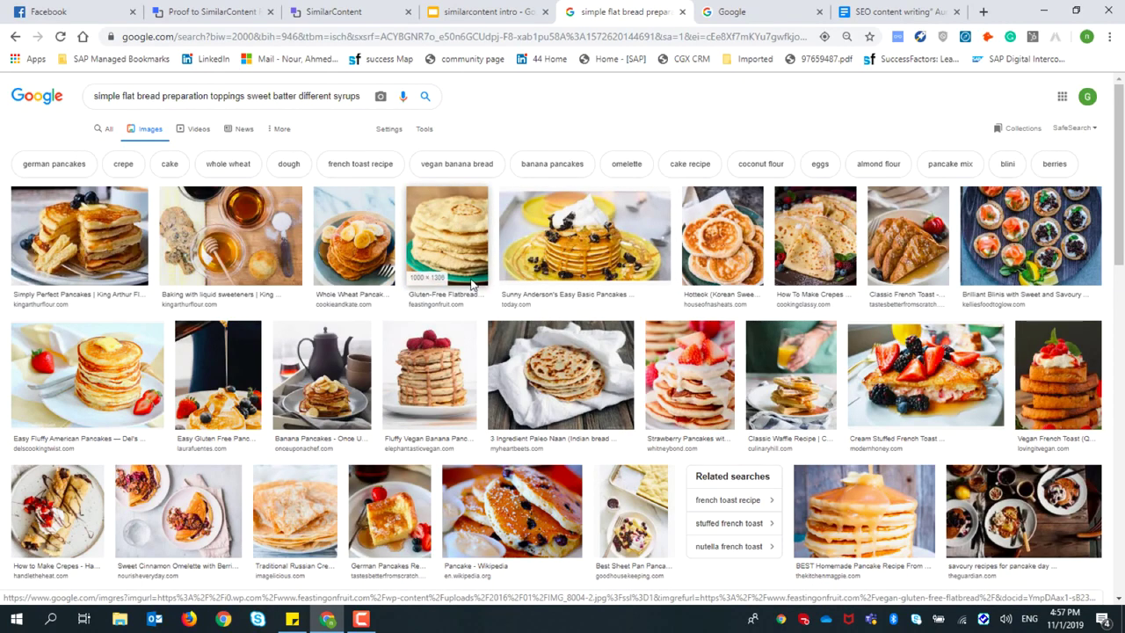
- Open the similarcontent intro presentation
left_click(483, 11)
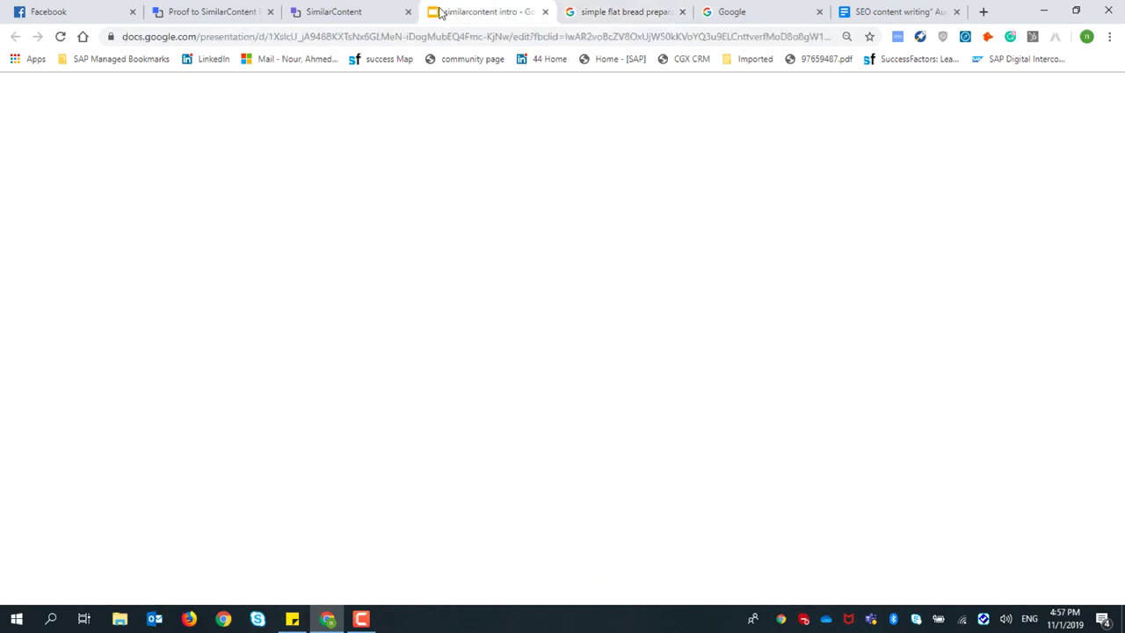
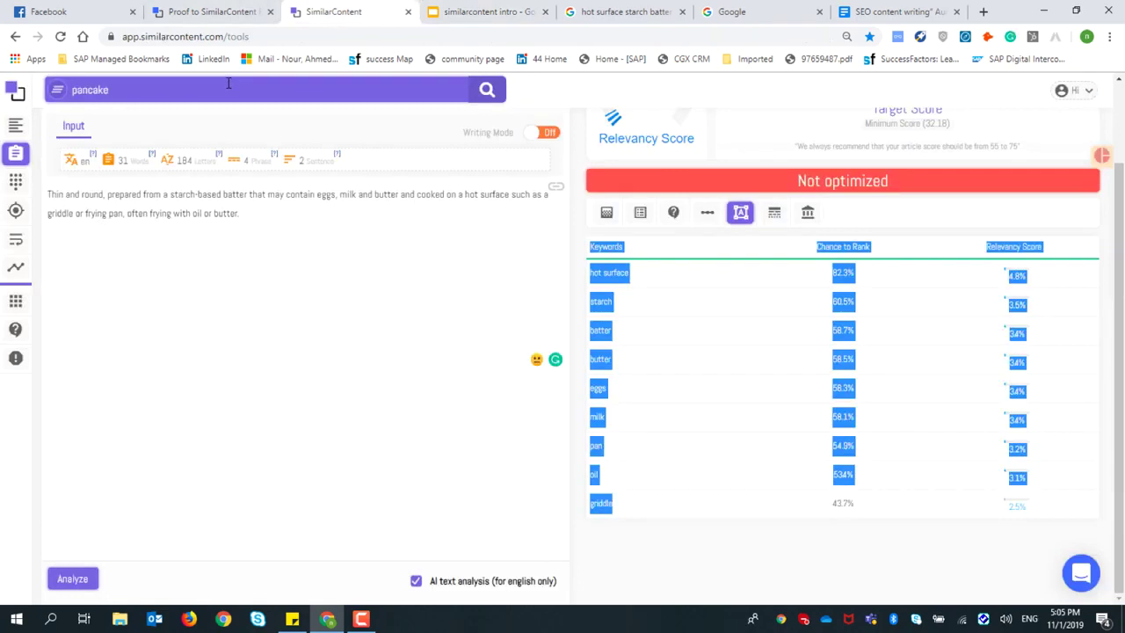
- Replace the pancake keyword in SimilarContent with "SEO content writing" and run the keyword ranking search
left_click(16, 126)
double_click(107, 92)
type("SEO content writing")
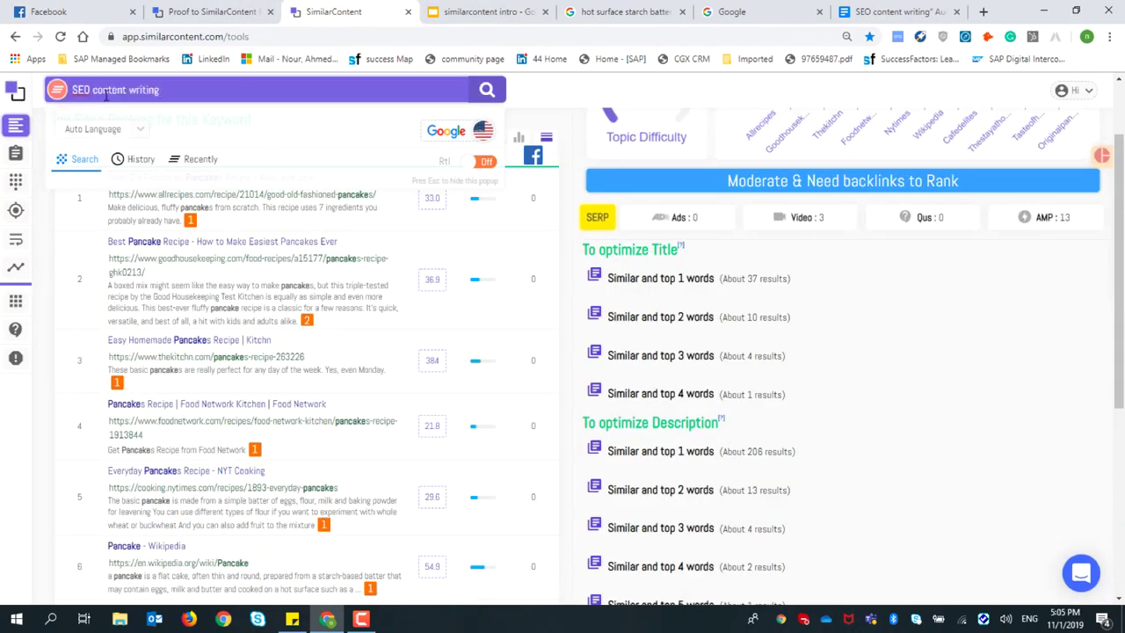
left_click(178, 94)
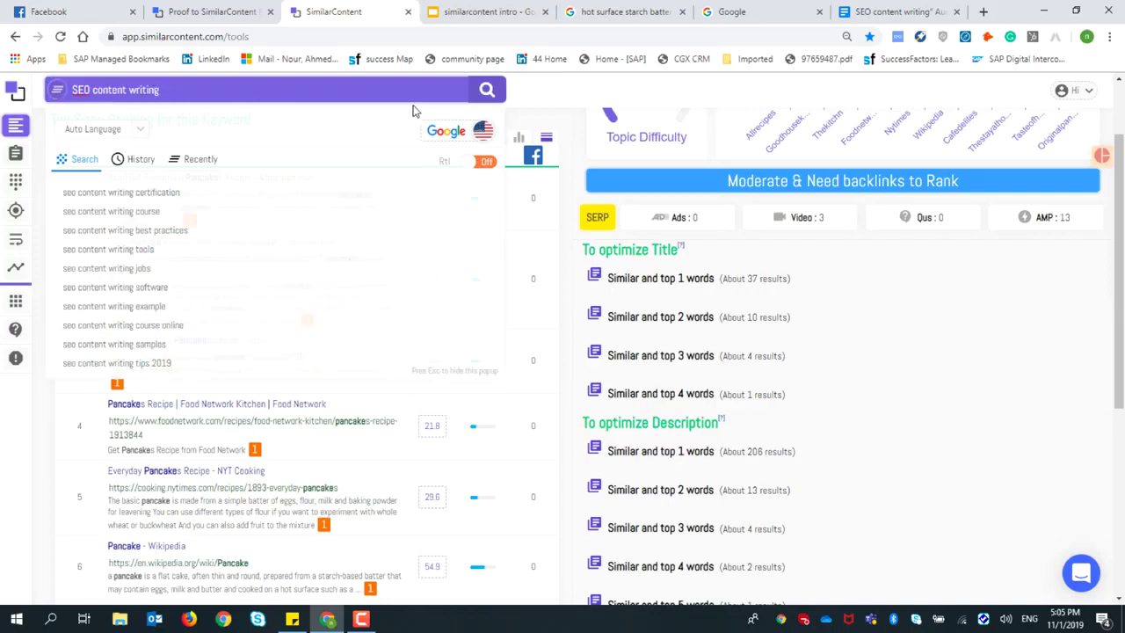
left_click(486, 91)
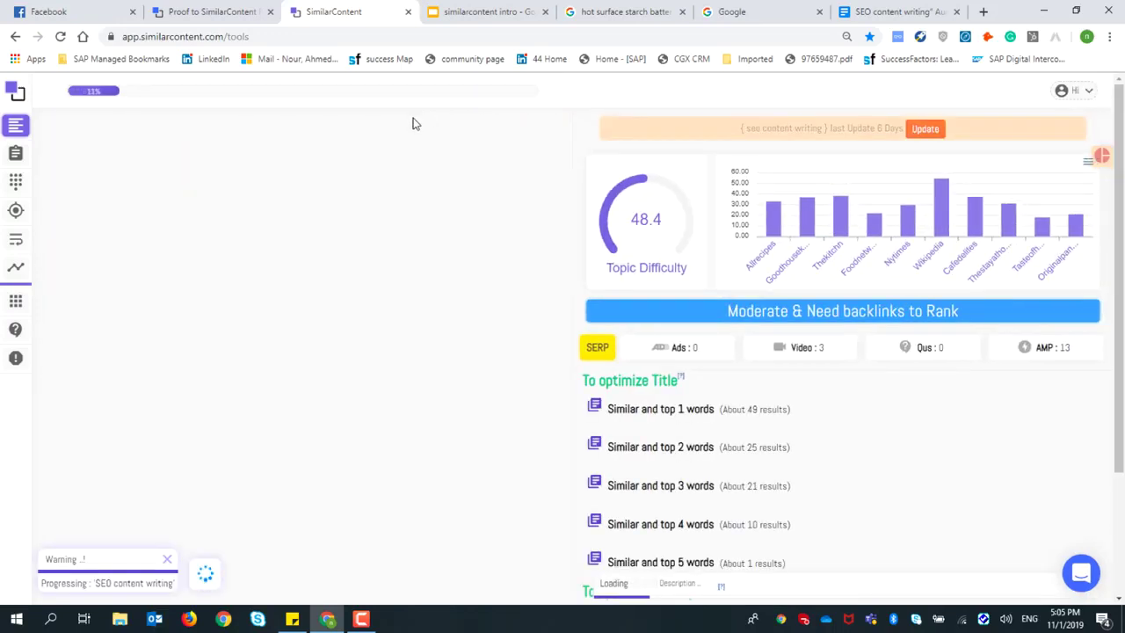
- Analyze the slide paragraph beginning "So if you're someone who's struggling" in the Content Optimizer in place of the pancake text and show its AI-extracted keywords
left_click(16, 153)
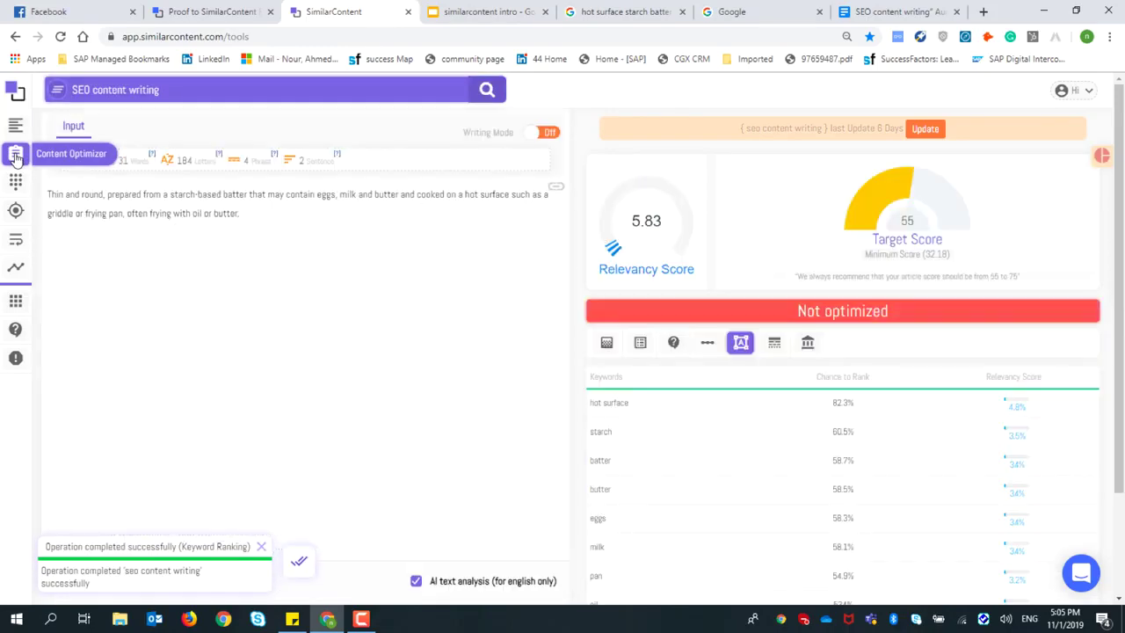
left_click(442, 12)
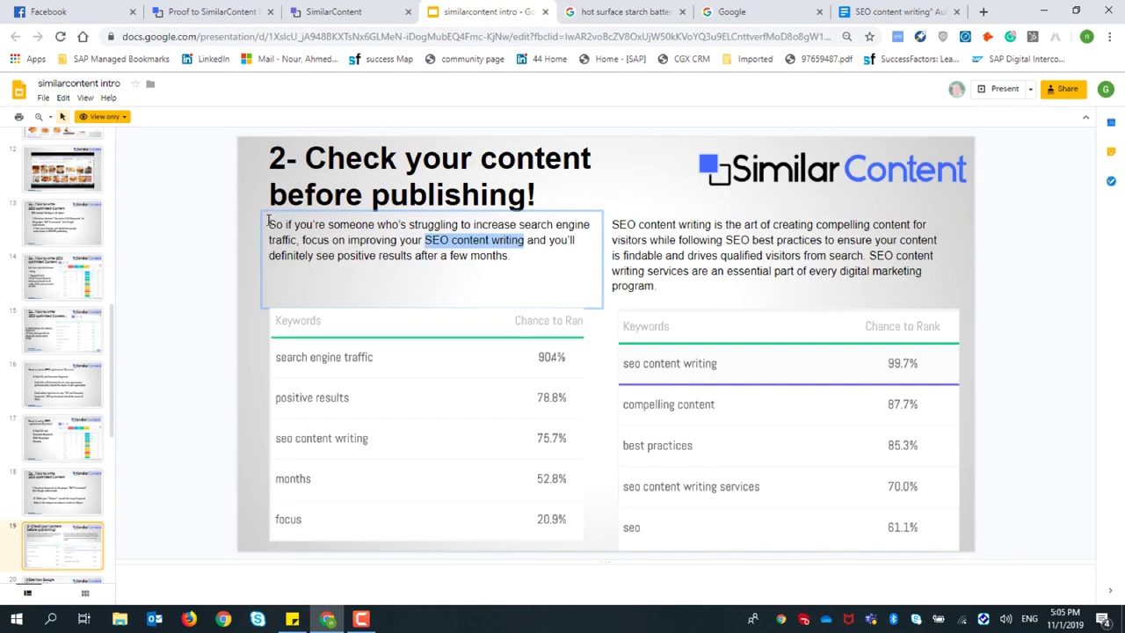
left_click_drag(267, 225, 516, 273)
key("ctrl+c")
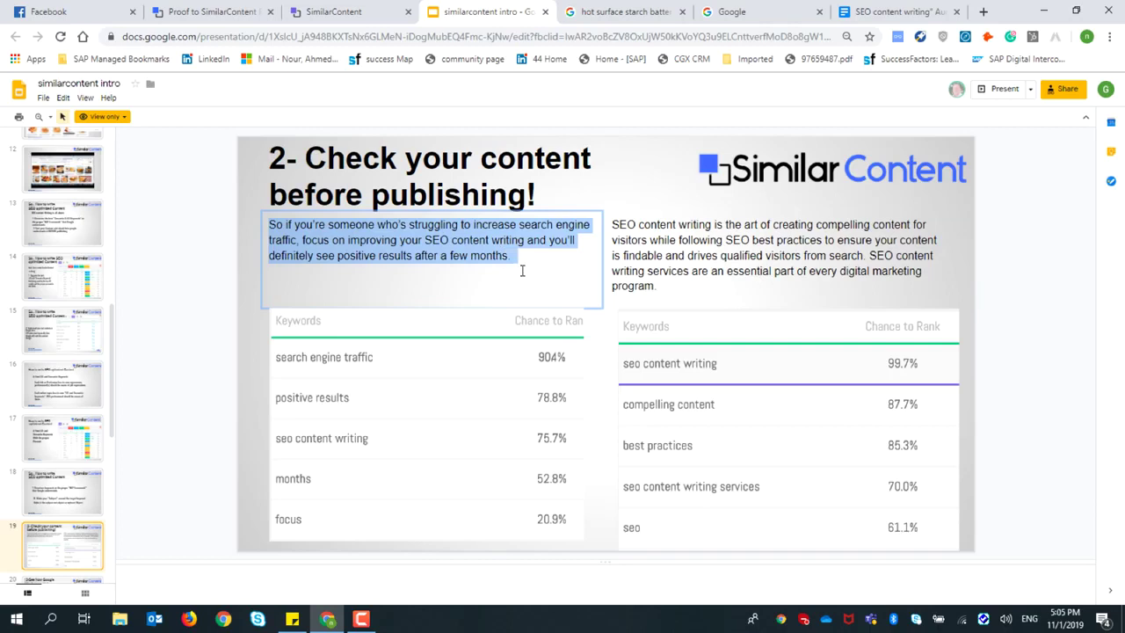
left_click(387, 4)
triple_click(198, 202)
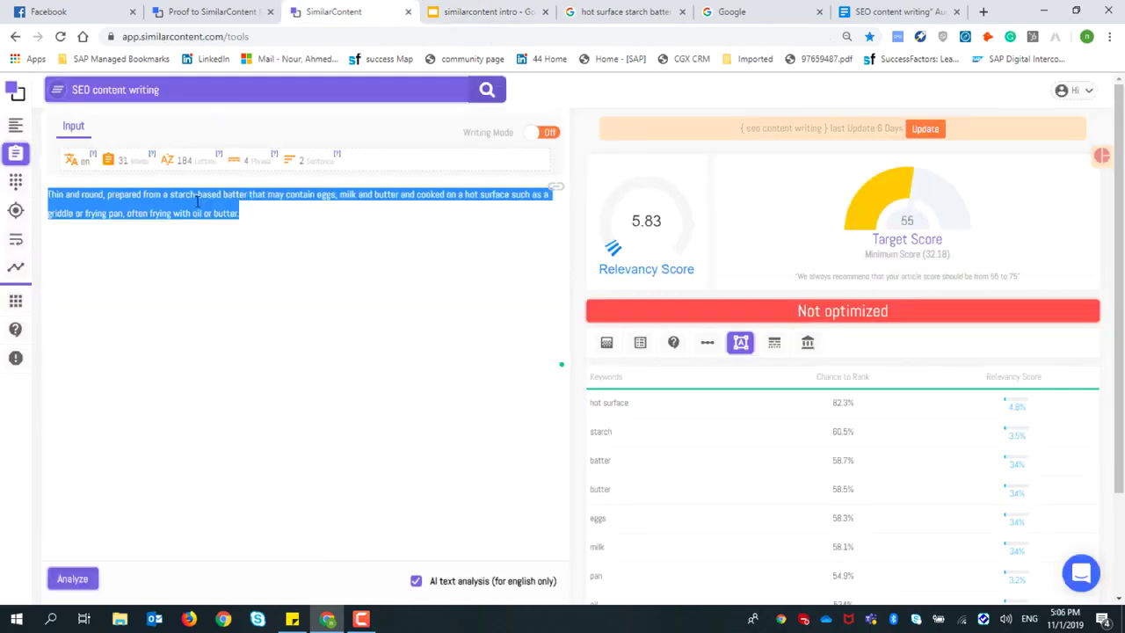
key("ctrl+v")
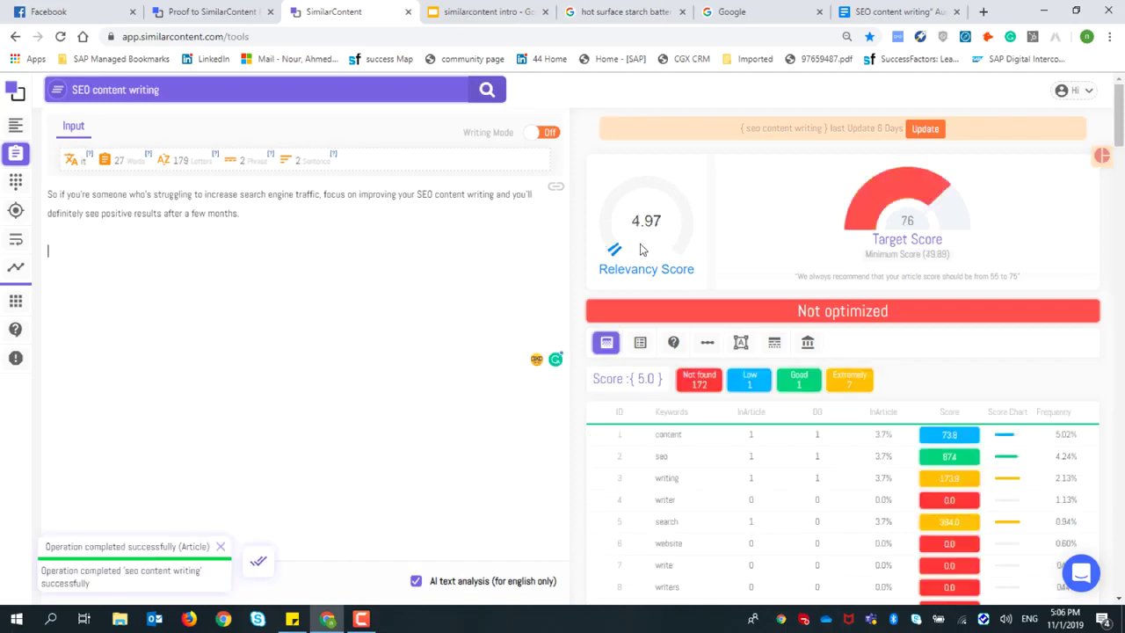
left_click(741, 341)
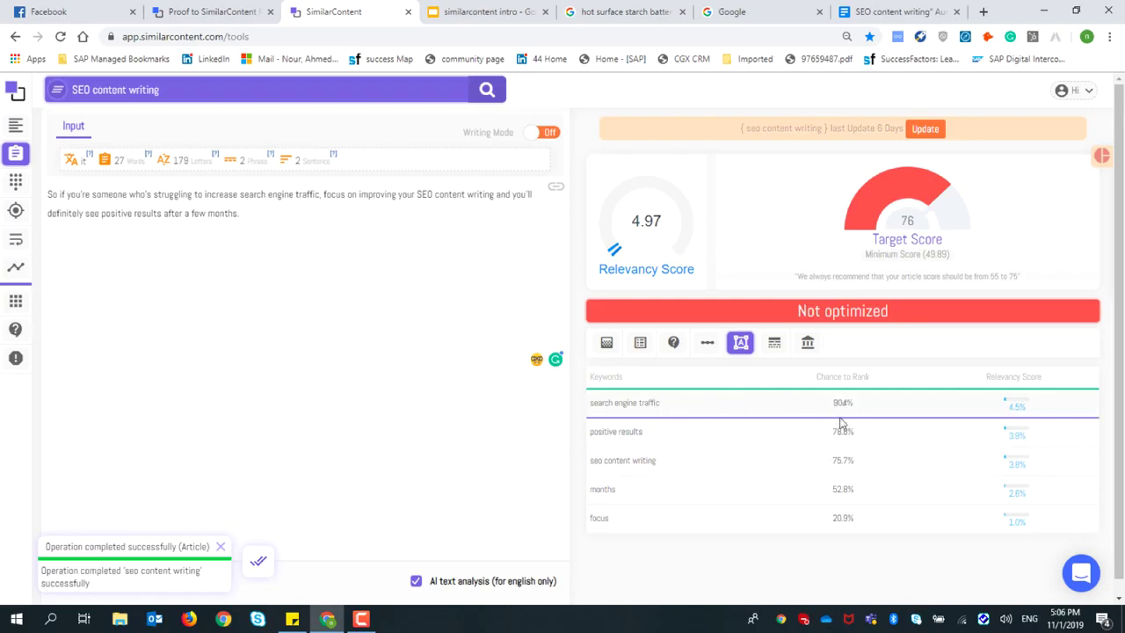
- Move the Google Images tab next to SimilarContent and search it for the analyzed "So if you're someone who's struggling" paragraph
triple_click(261, 197)
left_click(624, 11)
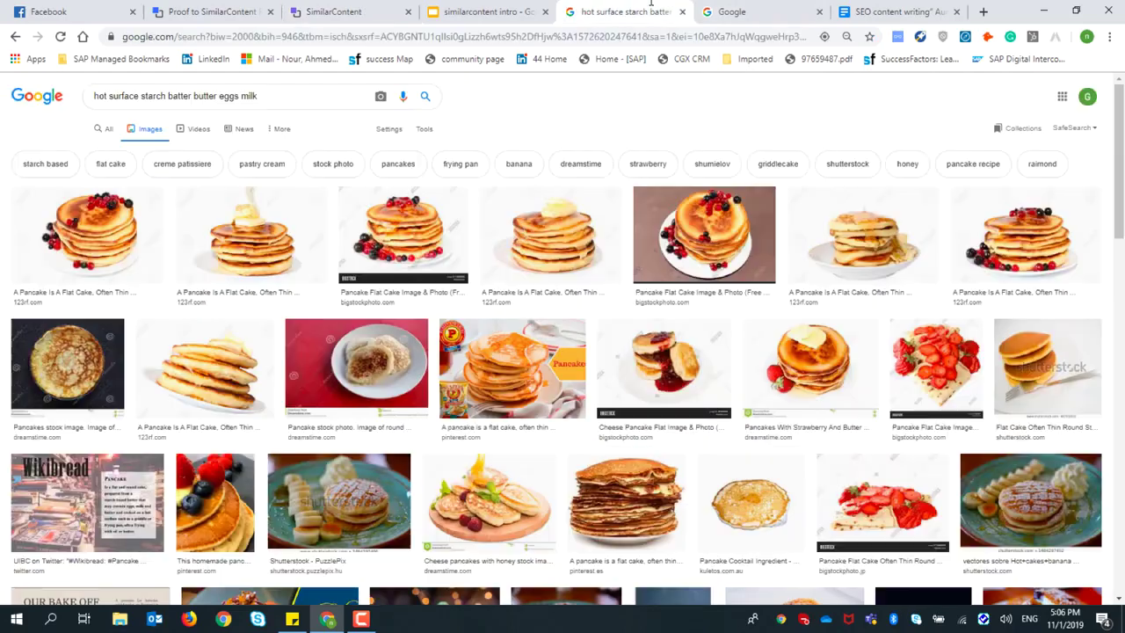
left_click_drag(624, 11, 486, 11)
triple_click(302, 90)
key("ctrl+v")
key("Return")
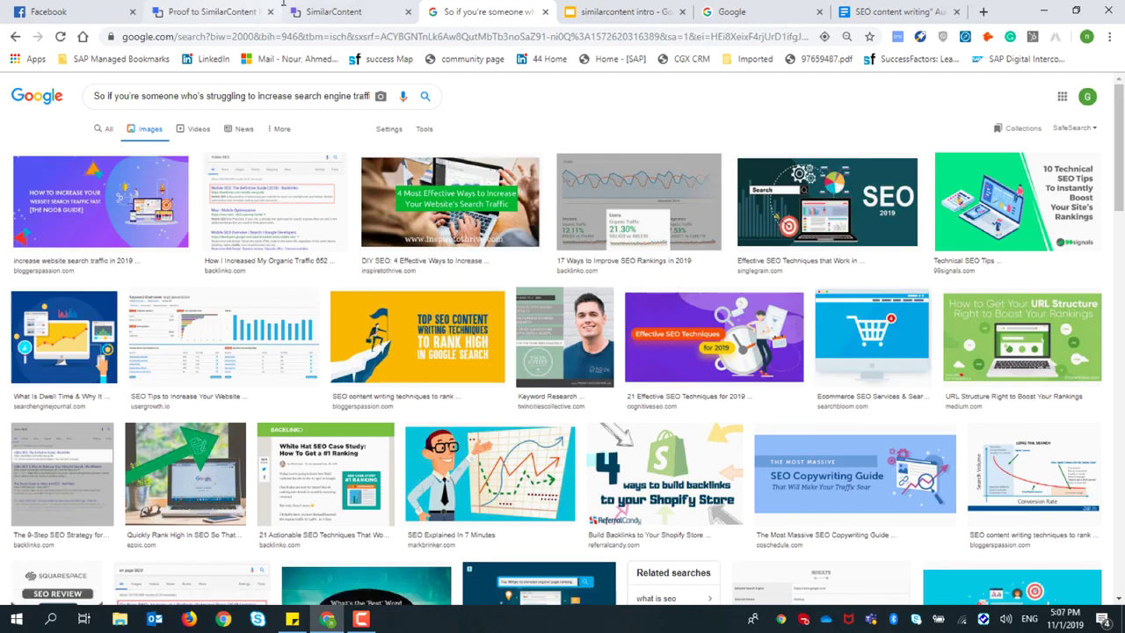
- Copy the paragraph beginning "SEO content writing is the art of creating compelling content" from the "Check your content before publishing!" slide
left_click(250, 9)
left_click(339, 9)
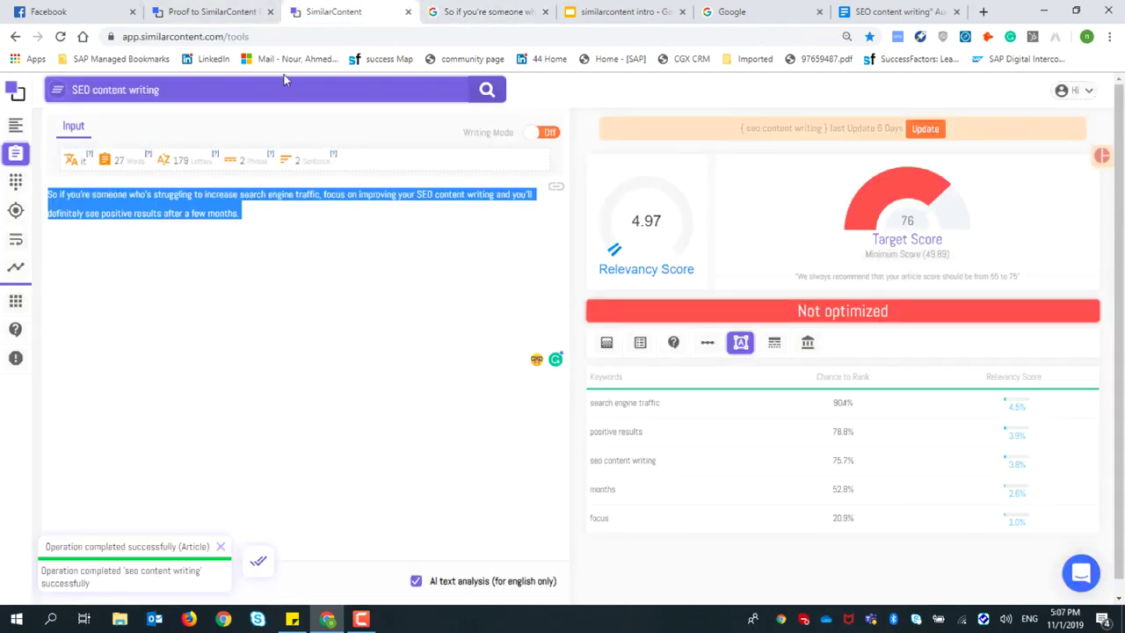
left_click(210, 11)
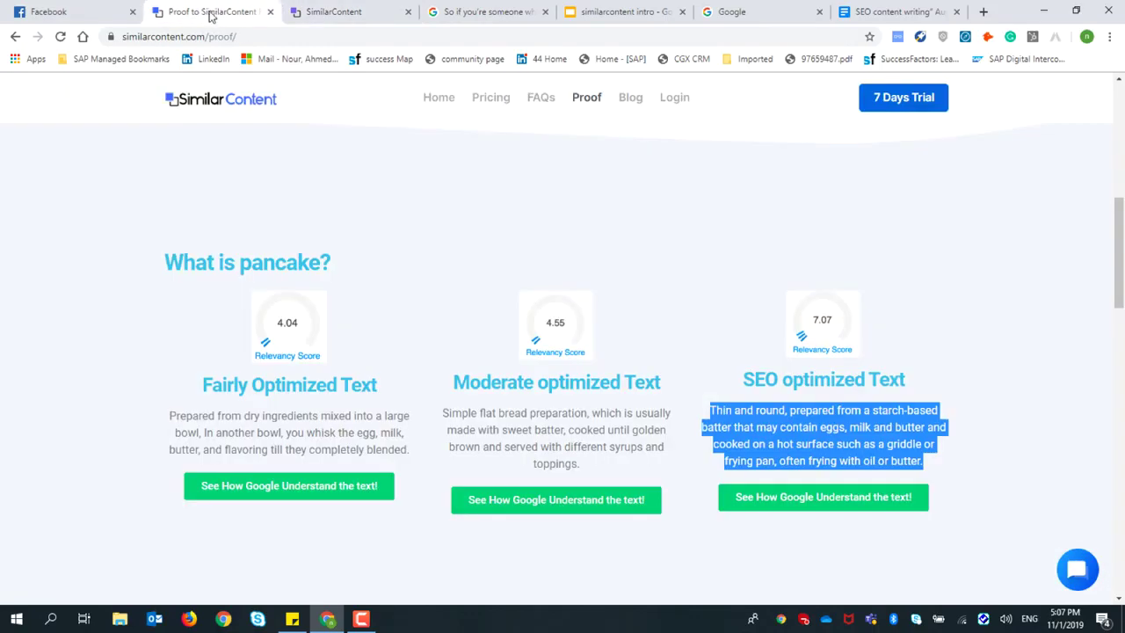
left_click(633, 9)
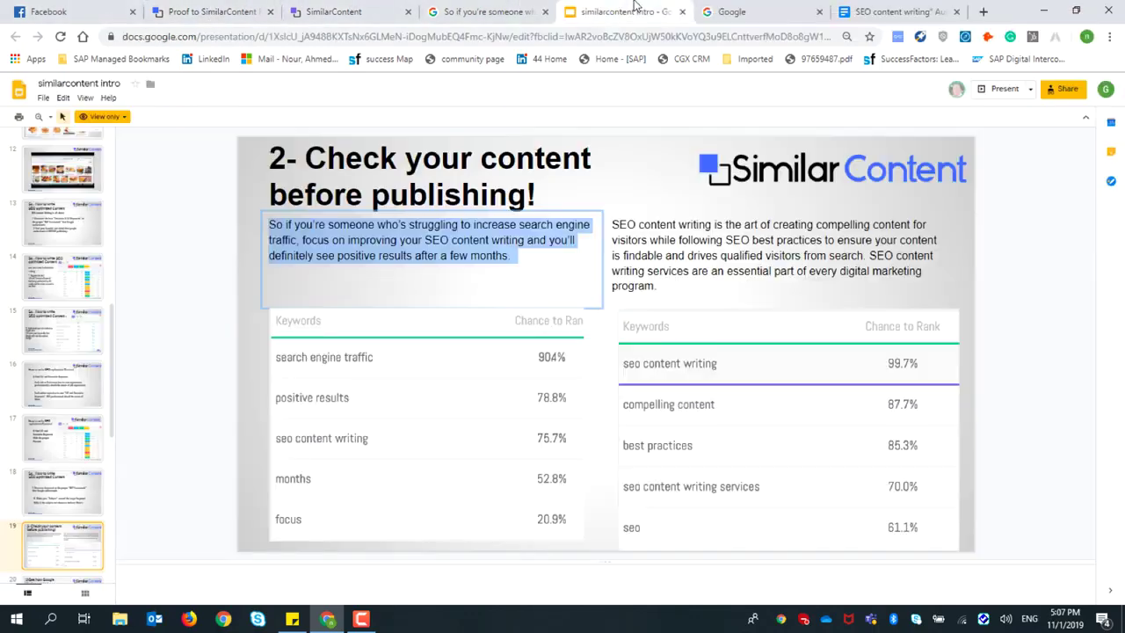
double_click(661, 230)
left_click(660, 230)
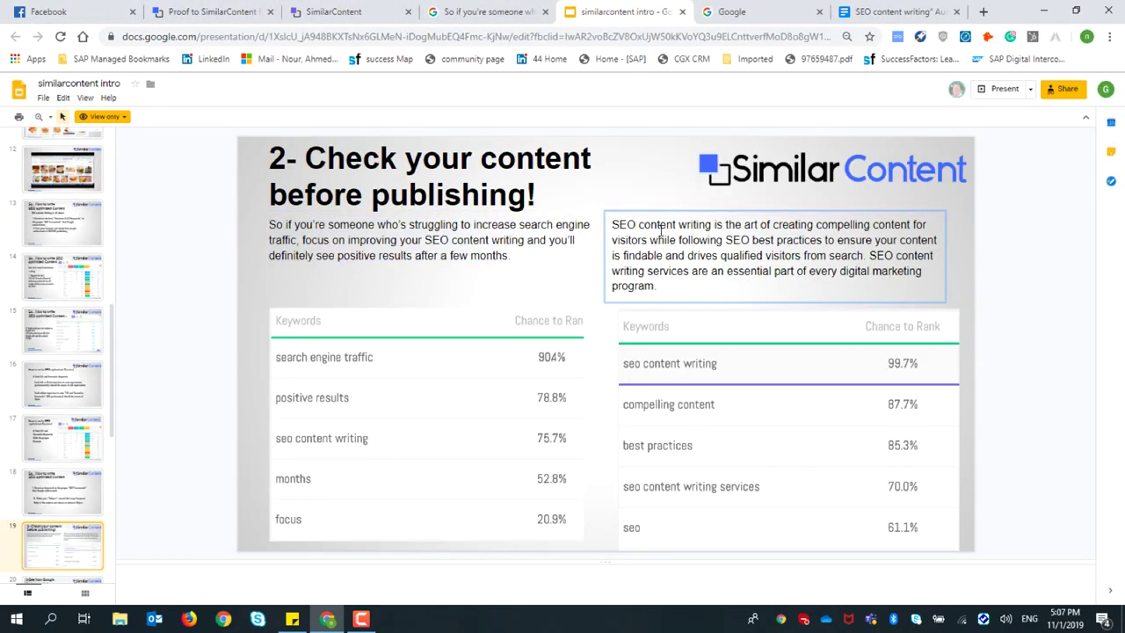
left_click_drag(682, 289, 615, 211)
key("ctrl+c")
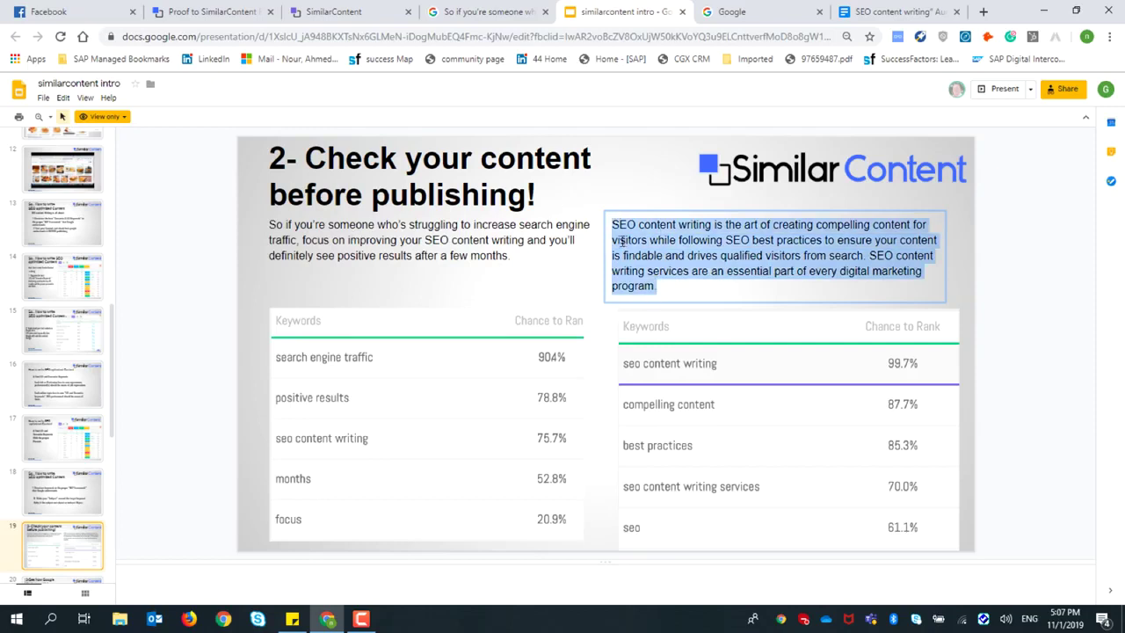
- Replace the Content Optimizer text with the copied paragraph, analyze it for SEO content writing and show its AI-extracted keywords
left_click(363, 5)
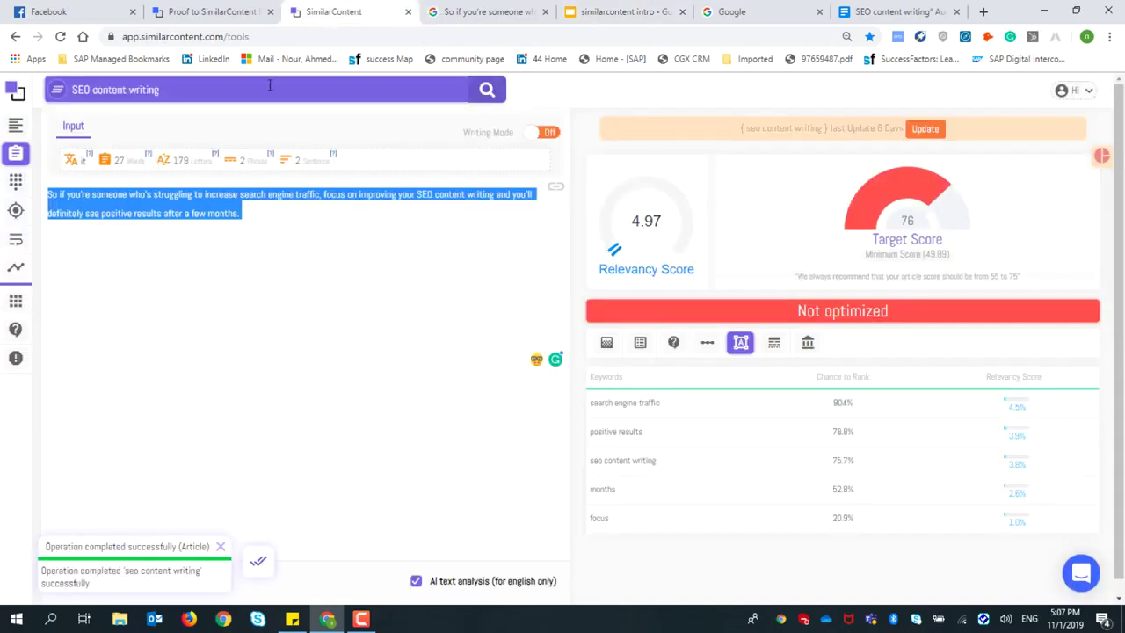
key("ctrl+v")
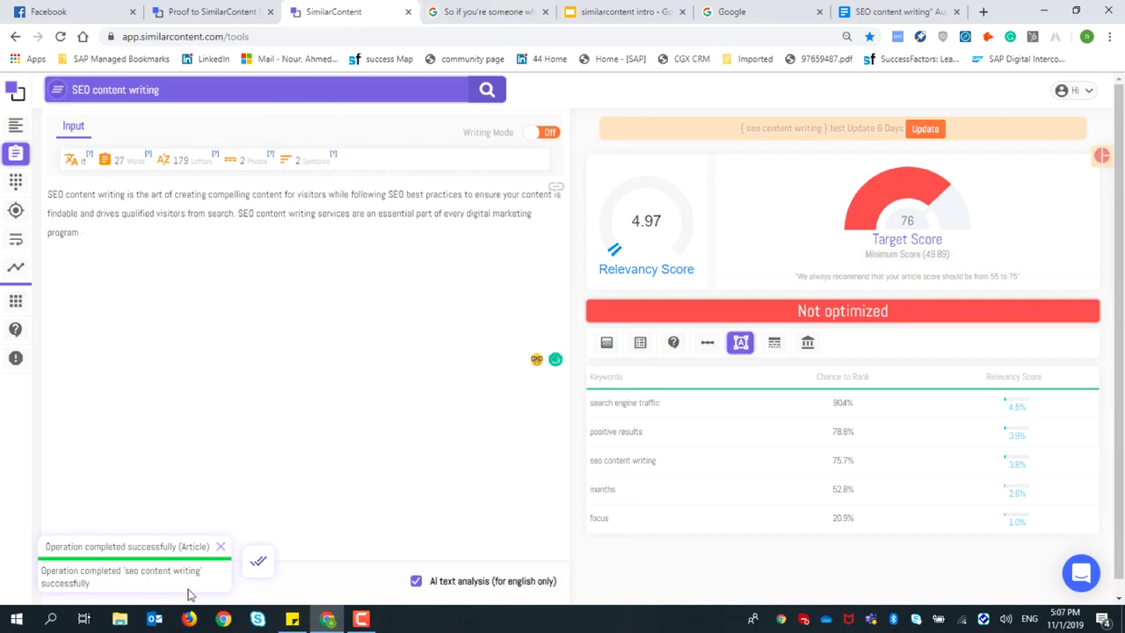
left_click(76, 578)
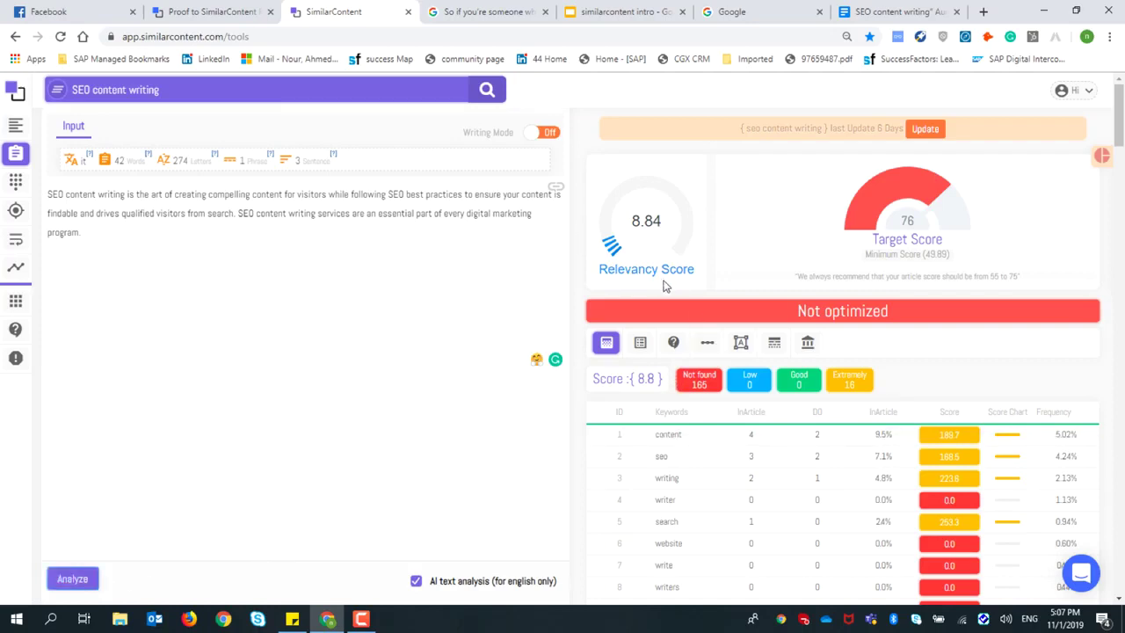
left_click(739, 345)
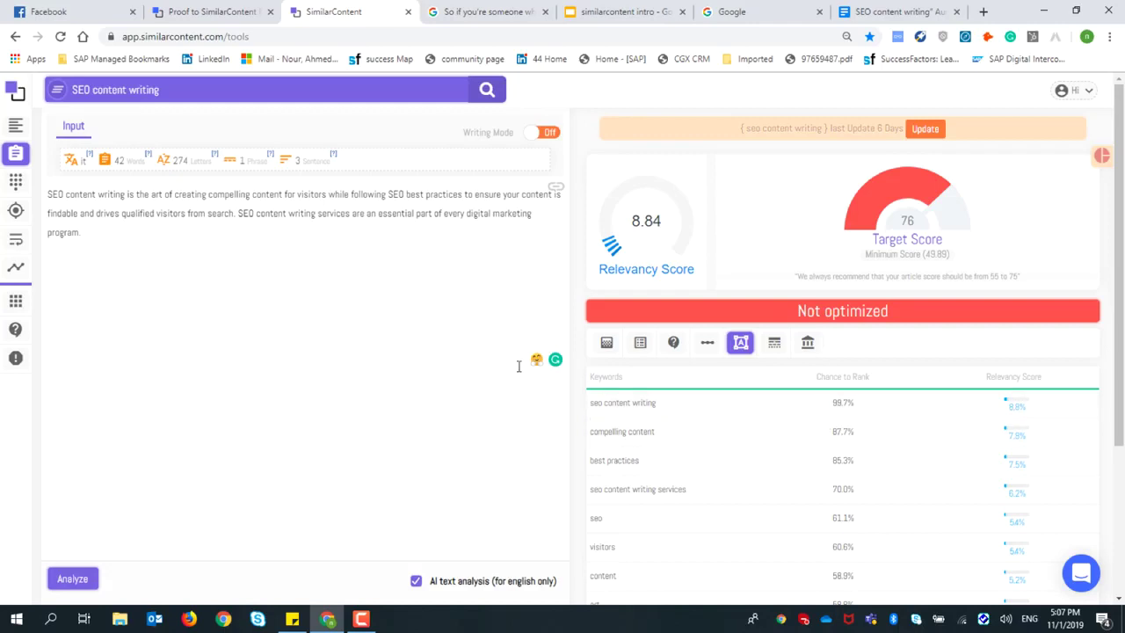
- Search Google Images for the analyzed "SEO content writing is the art" paragraph in place of the previous query
triple_click(332, 197)
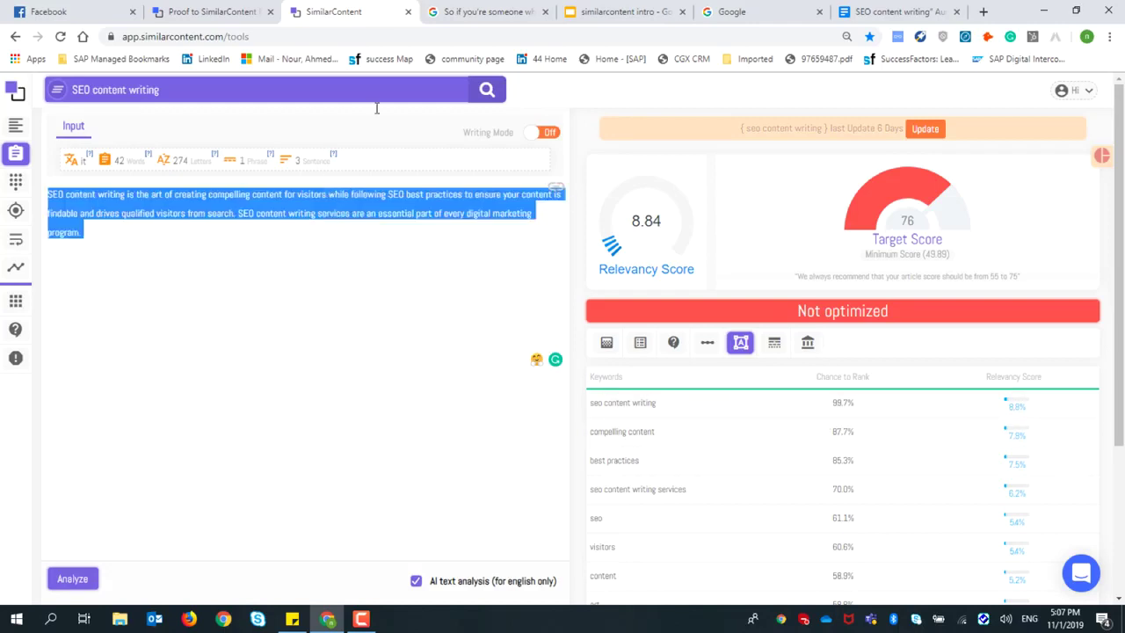
left_click(488, 11)
triple_click(230, 98)
key("ctrl+v")
key("Return")
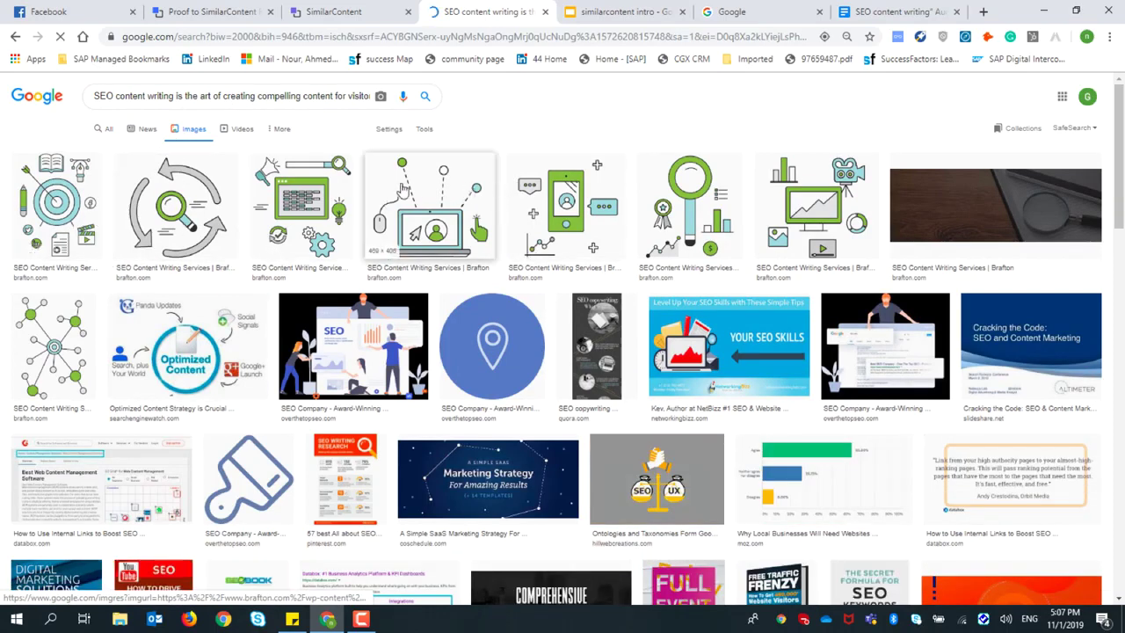
- Return from the Google Images results to the similarcontent intro presentation
left_click(355, 8)
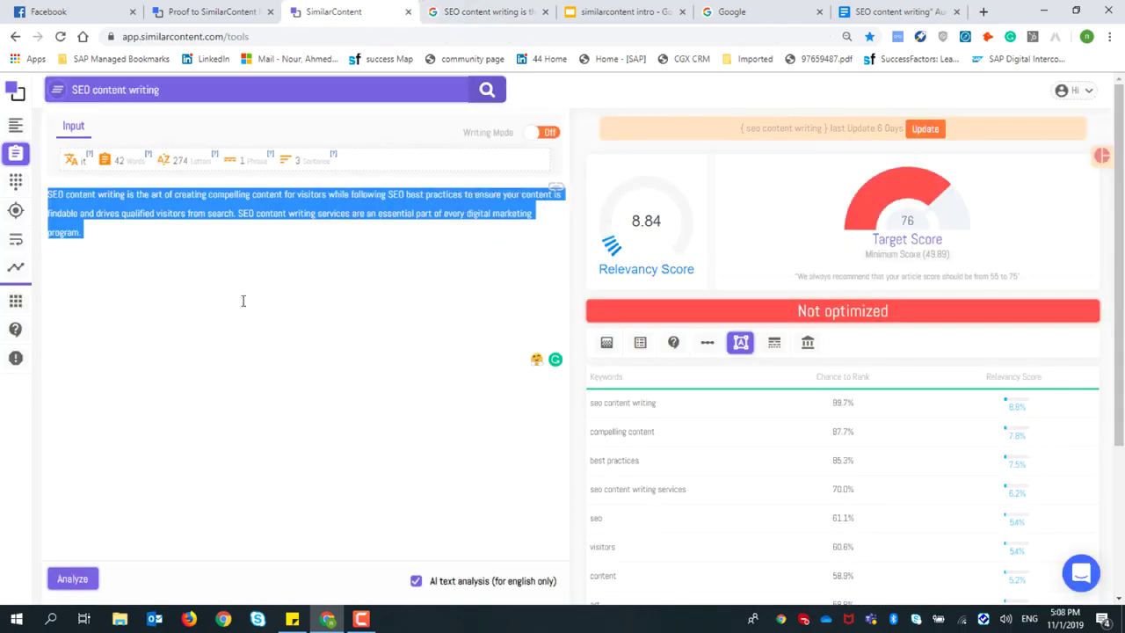
left_click(225, 7)
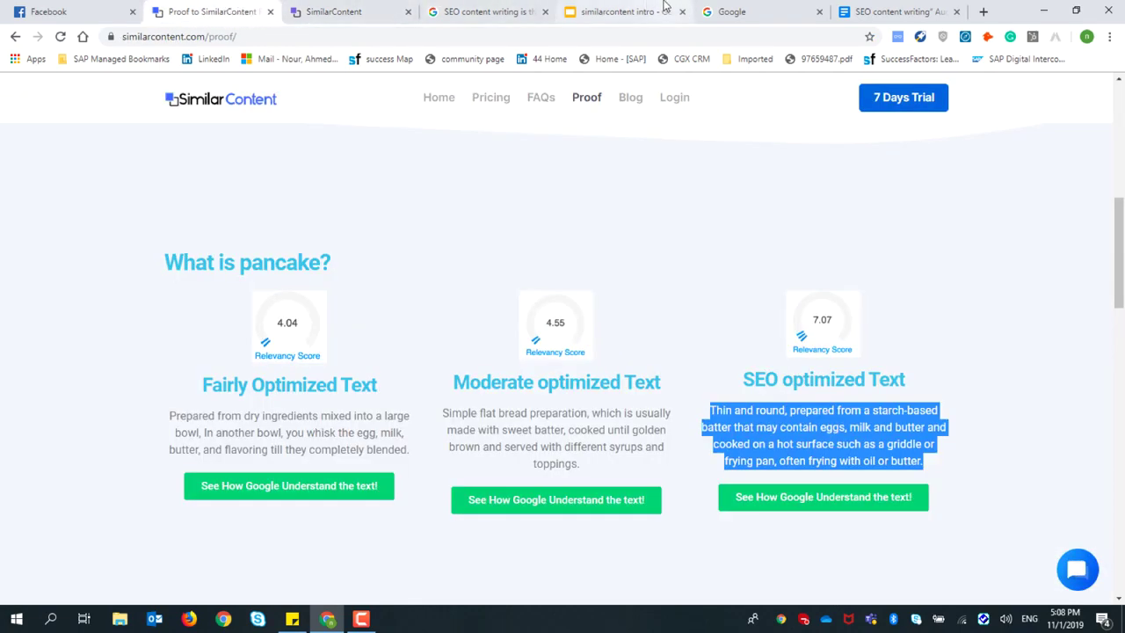
left_click(665, 6)
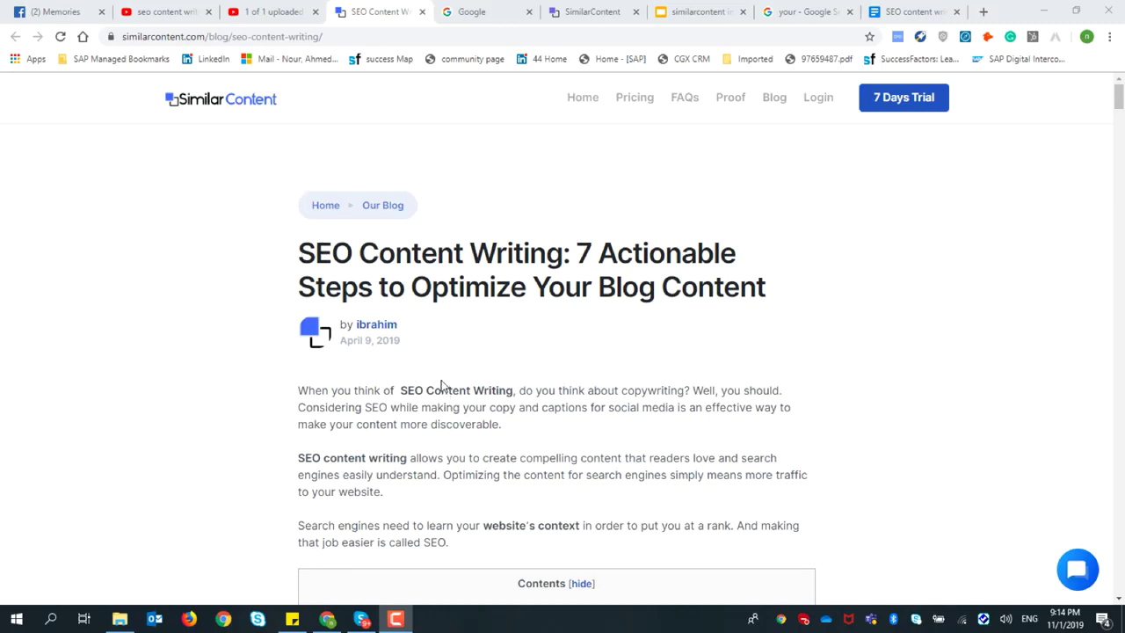
- Search Google for "seo content writing" from the suggested queries
left_click(469, 7)
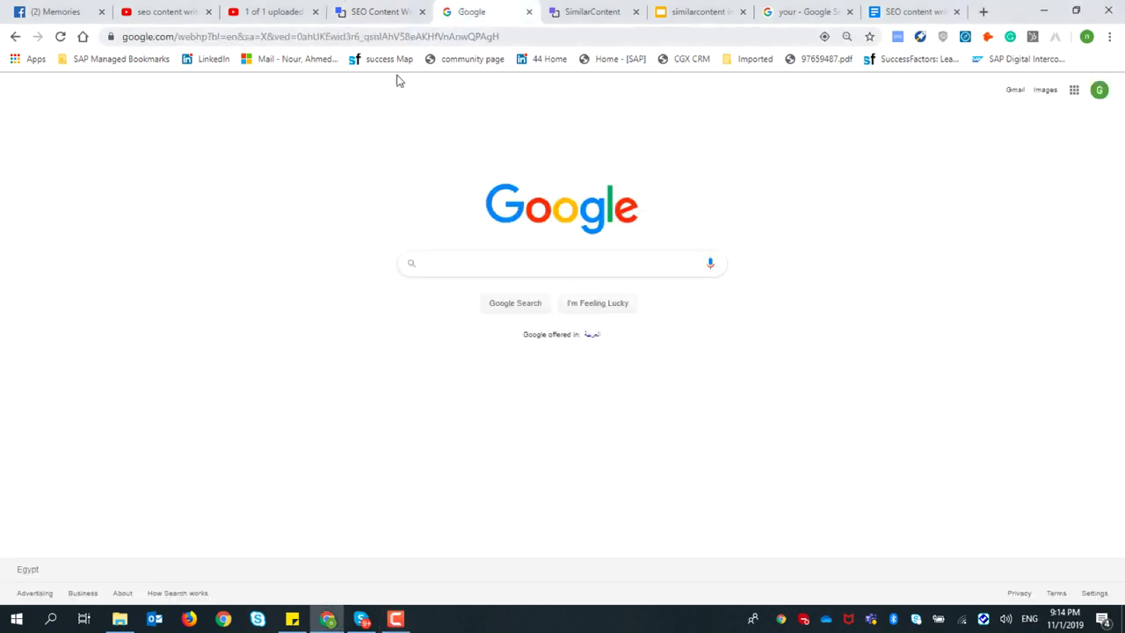
left_click(496, 259)
type("seo")
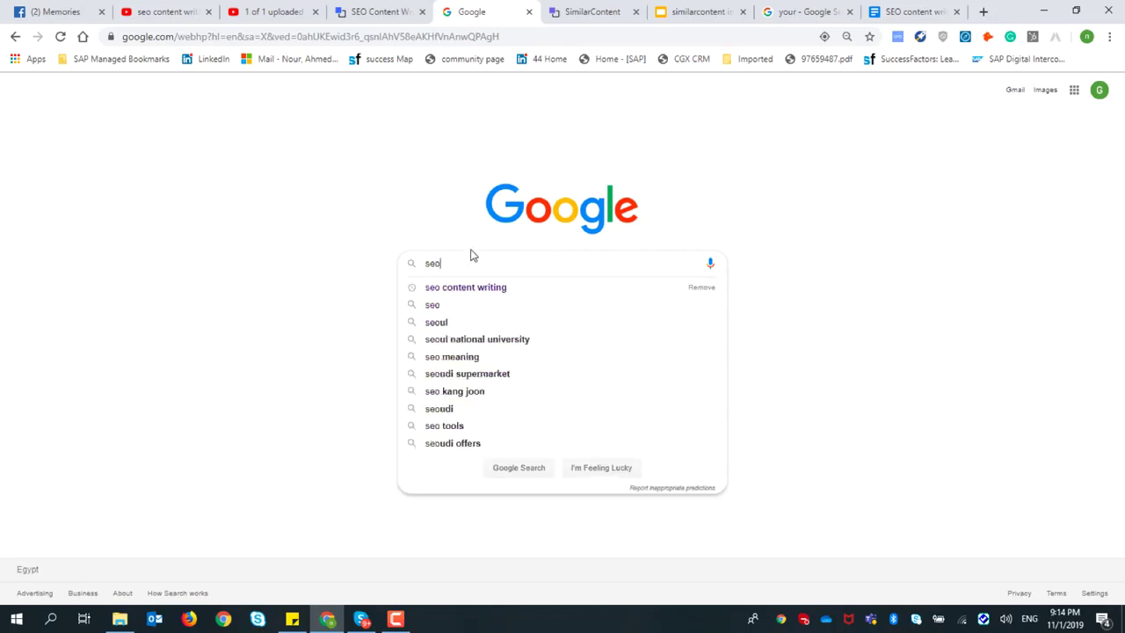
left_click(475, 289)
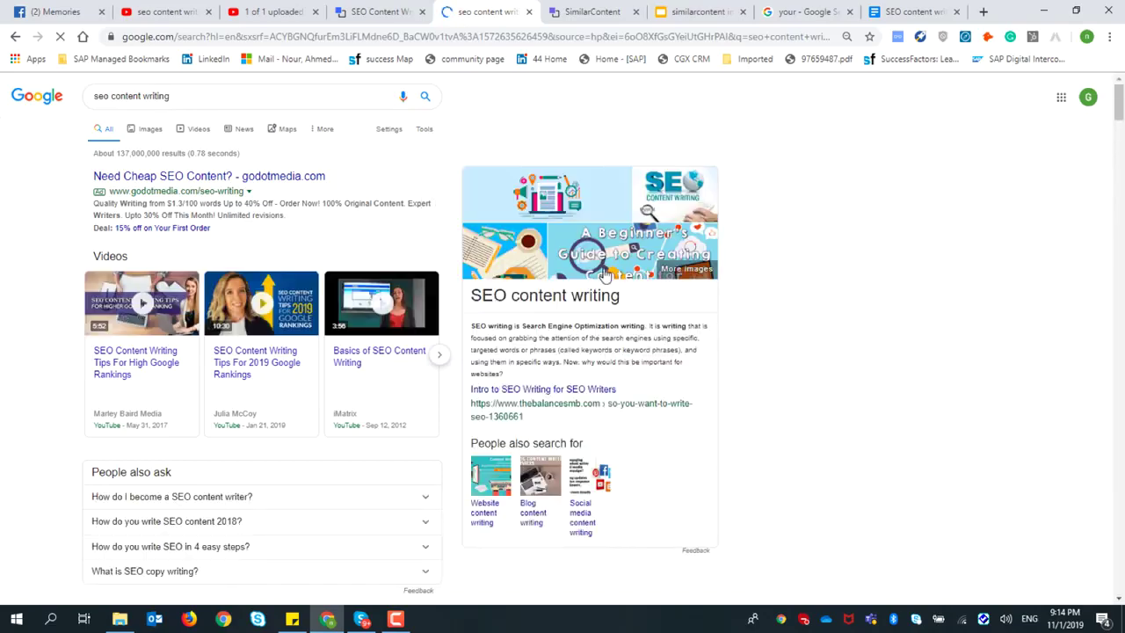
- Find "simi" in the Google results and highlight the similarcontent.com listing for "SEO Content Writing: 7 Actionable Steps"
key("ctrl+f")
type("simi")
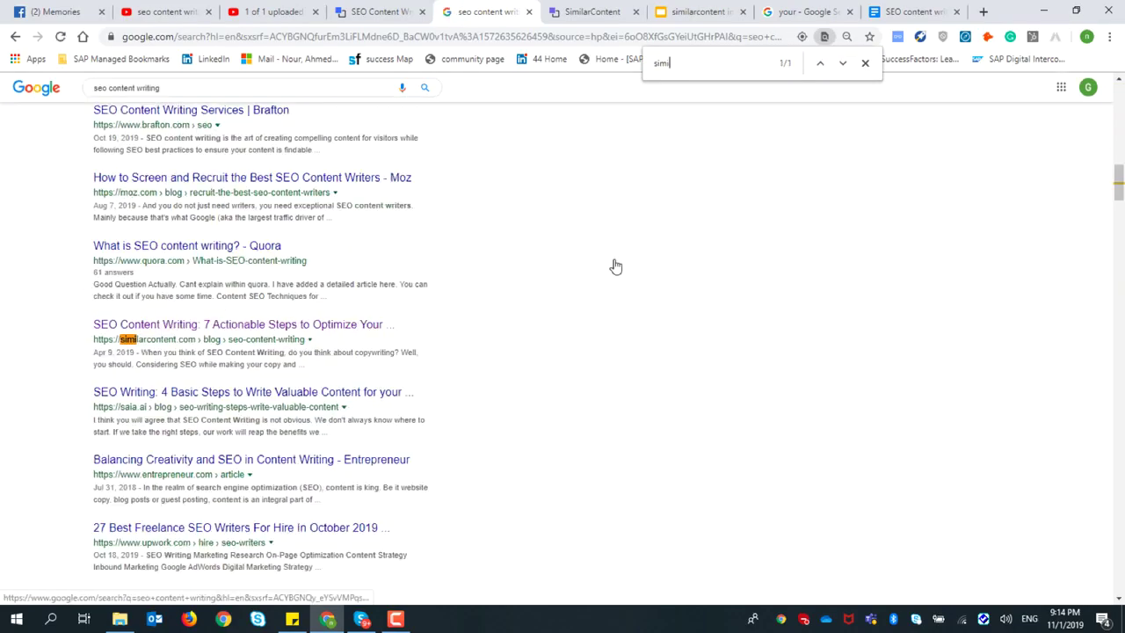
left_click_drag(92, 322, 375, 375)
scroll(477, 326, "up", 9)
scroll(472, 314, "down", 9)
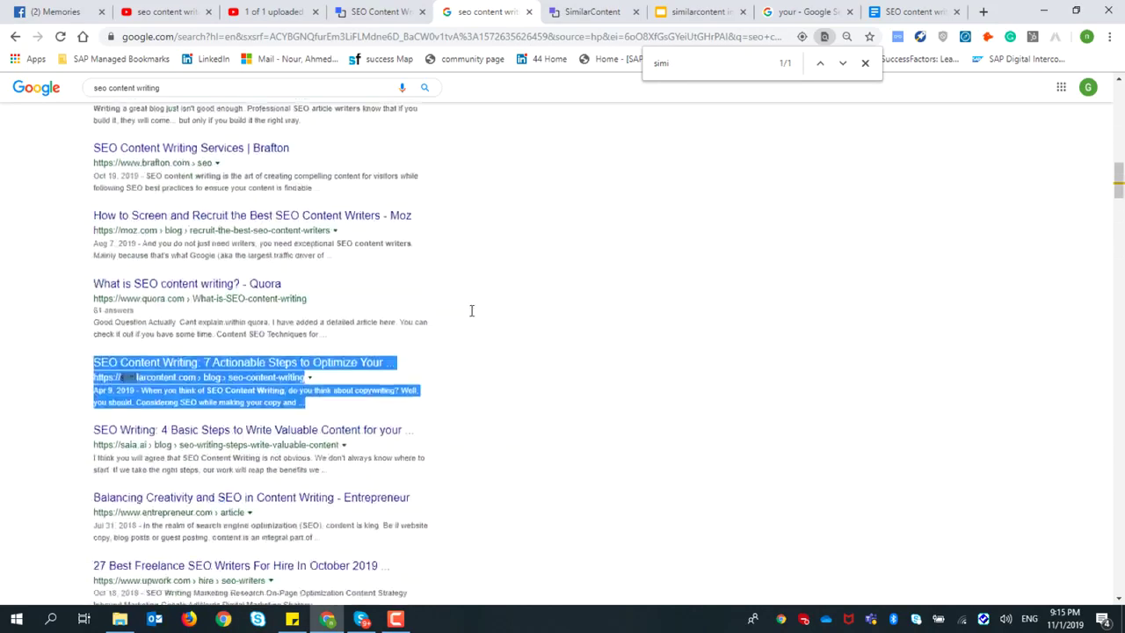
scroll(470, 308, "up", 1)
scroll(469, 307, "down", 3)
scroll(469, 304, "up", 2)
scroll(470, 304, "down", 1)
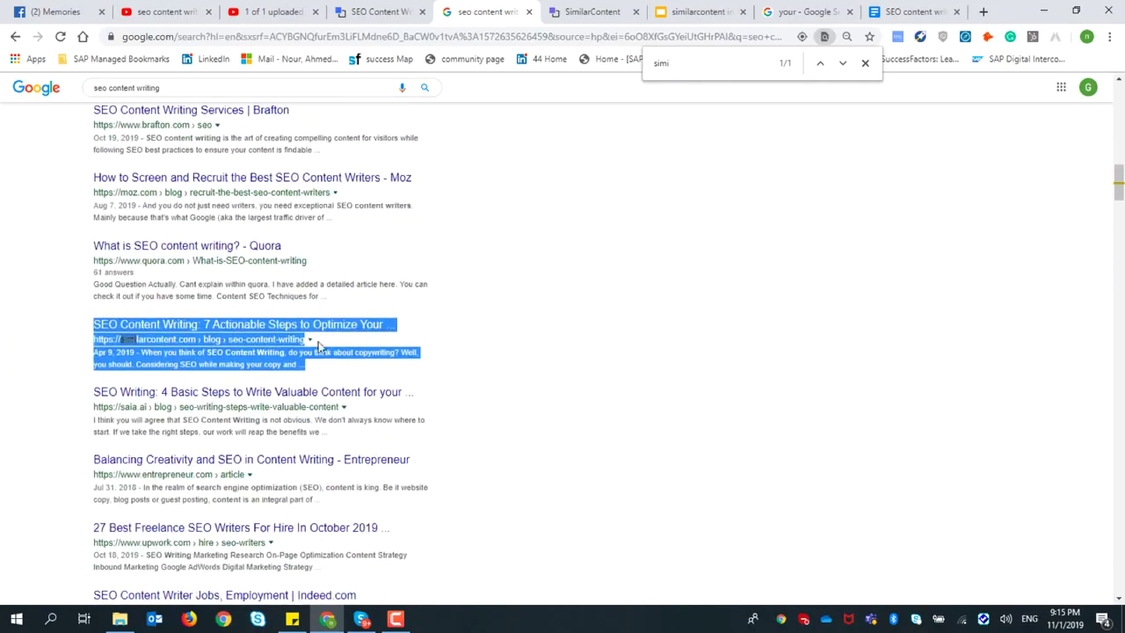
left_click(63, 342)
left_click_drag(88, 324, 327, 376)
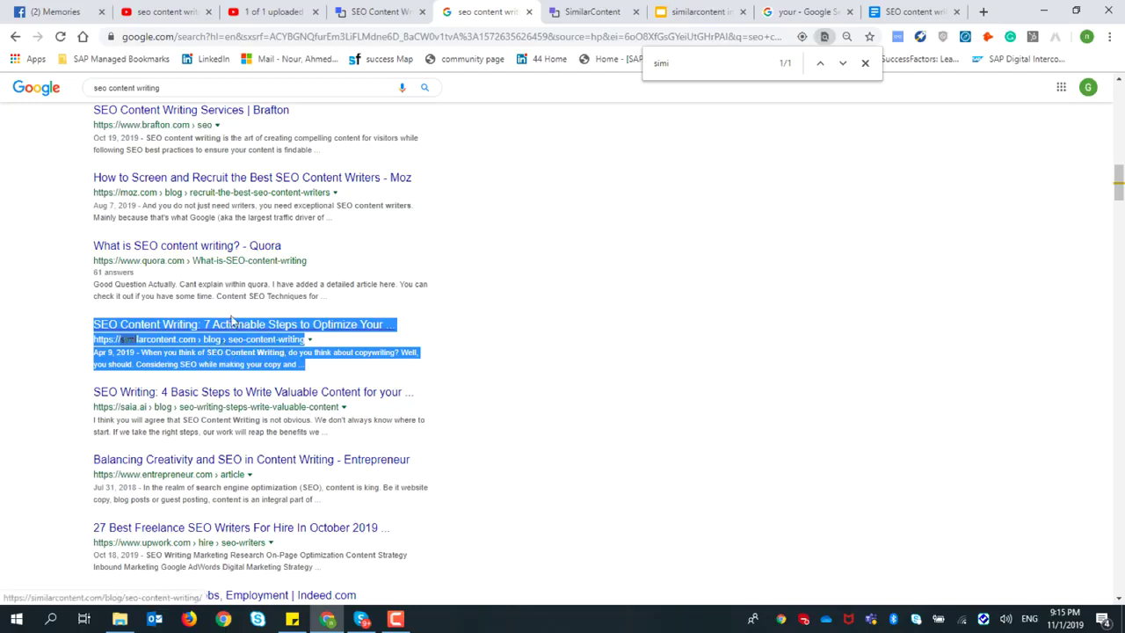
- Look at the SimilarContent blog article, then look up "seo content writing" in the SimilarContent tool and examine its top ranking sites
left_click(374, 13)
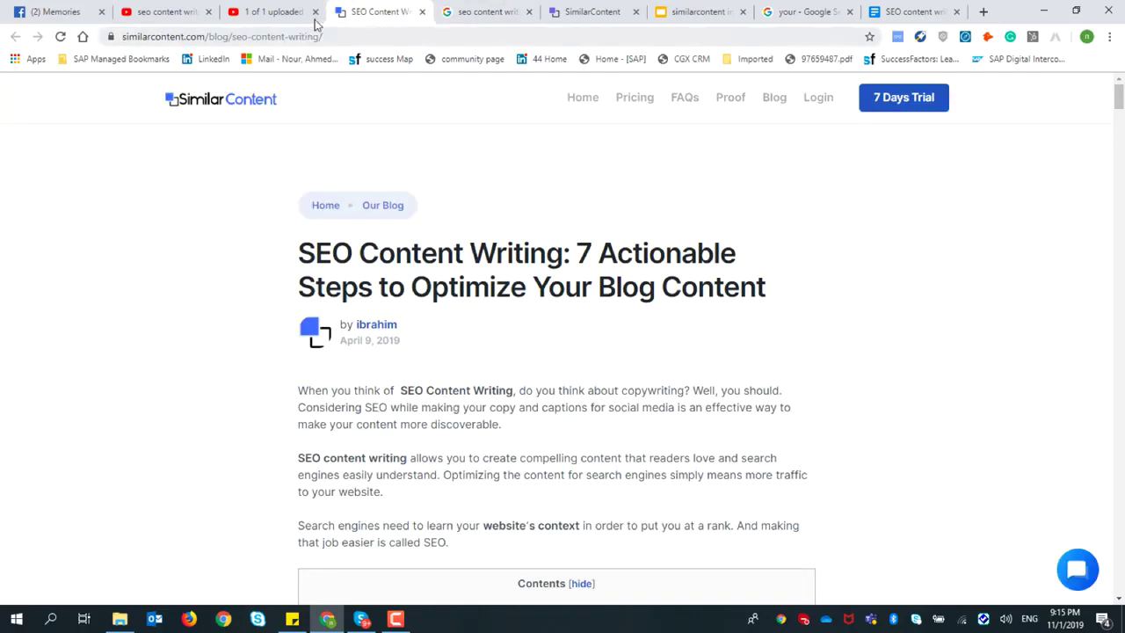
left_click(586, 12)
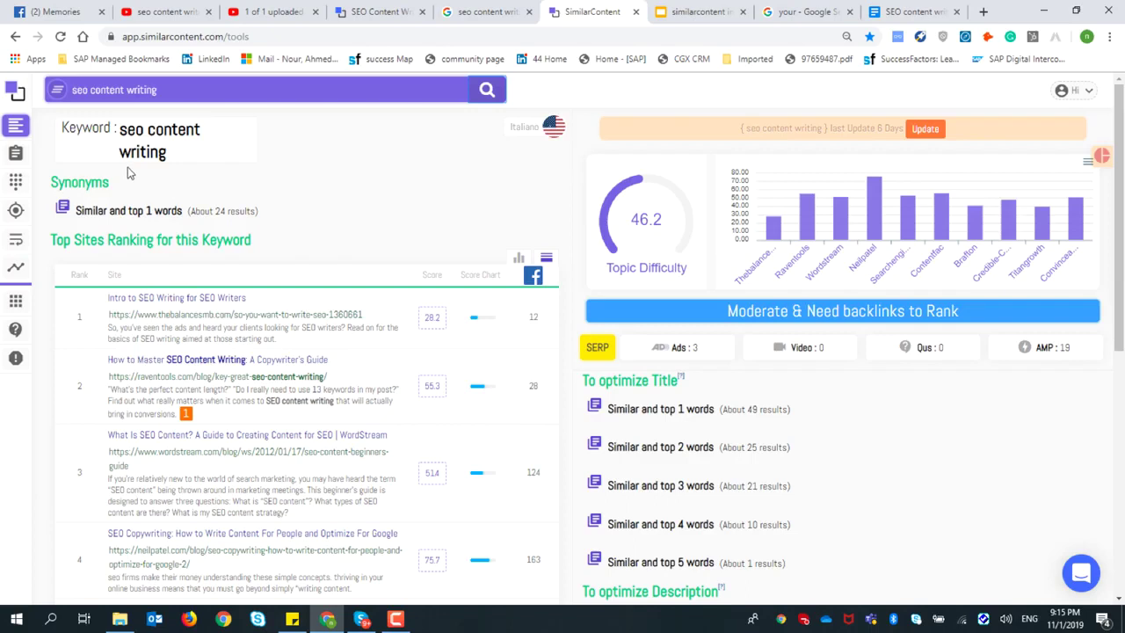
left_click(141, 95)
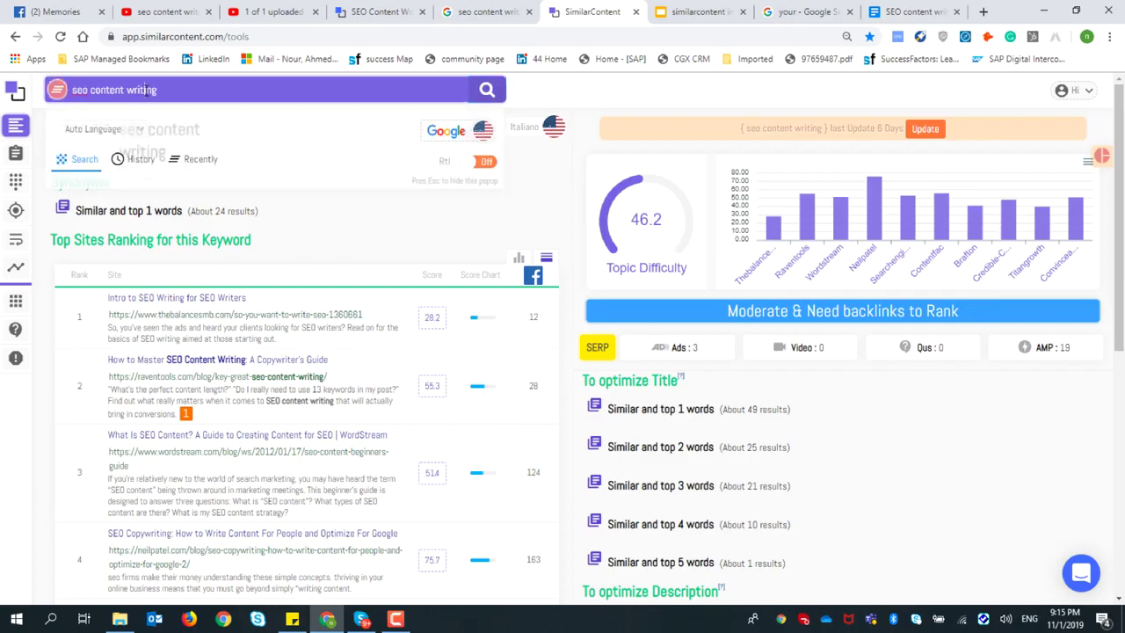
left_click(485, 90)
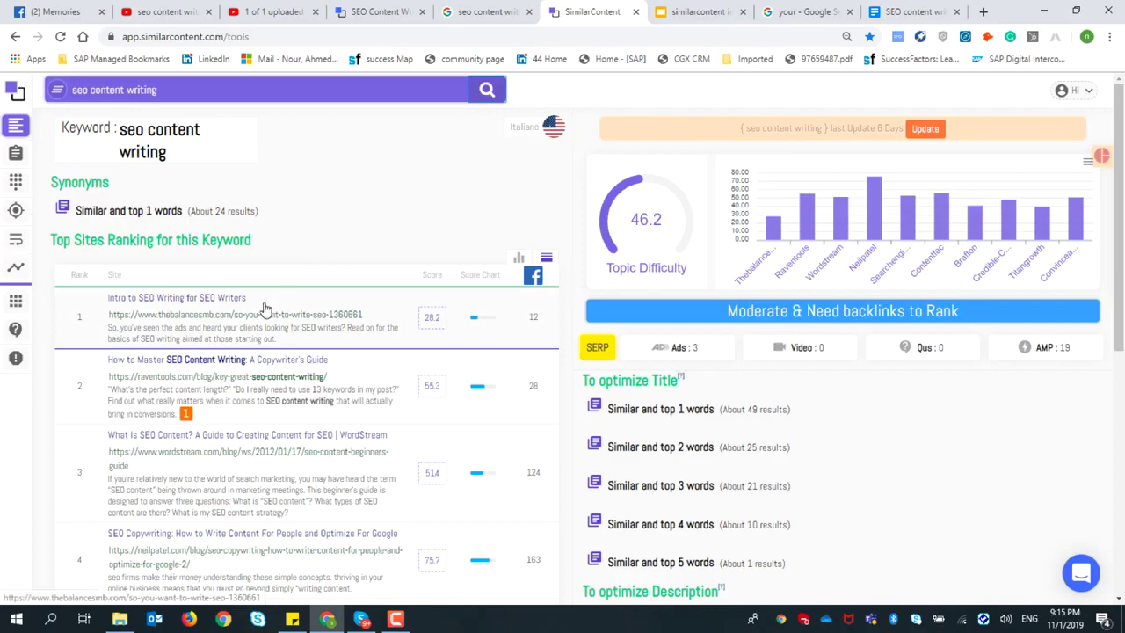
scroll(261, 321, "down", 3)
scroll(262, 323, "down", 2)
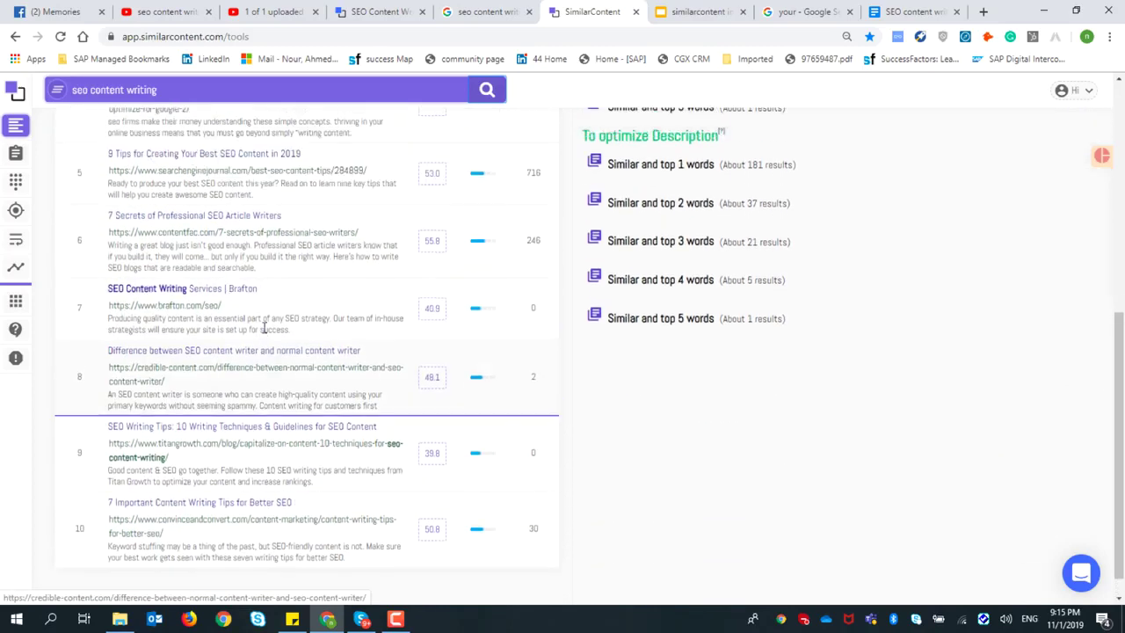
scroll(266, 326, "up", 5)
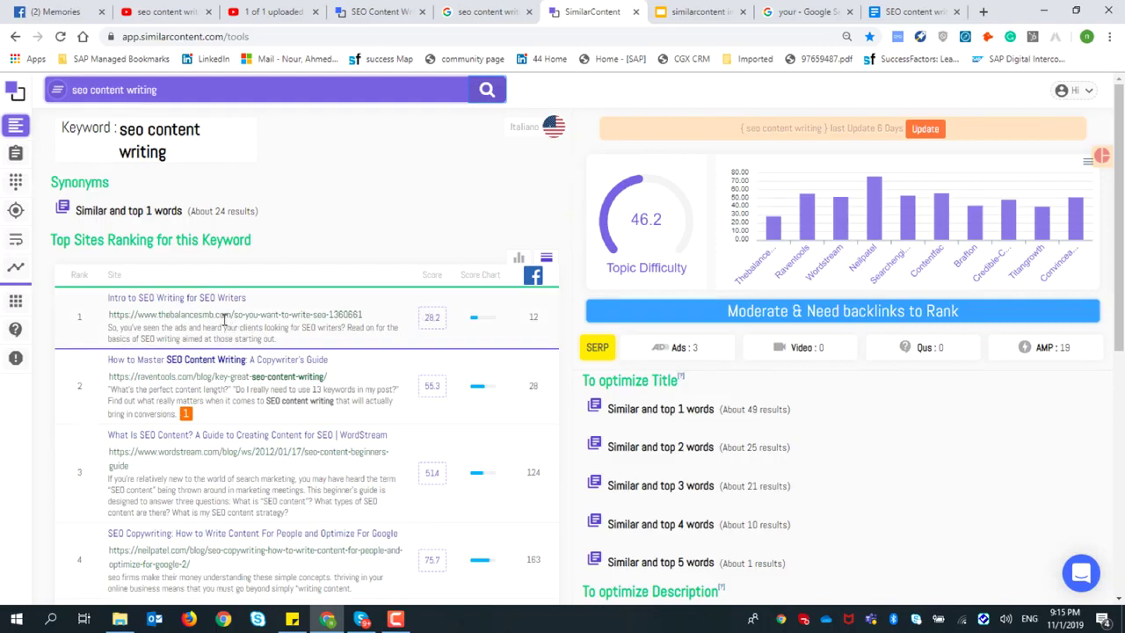
- Copy the first-ranked thebalancesmb.com article's URL and fetch its text into the Content Optimizer
left_click_drag(377, 314, 109, 318)
key("ctrl+c")
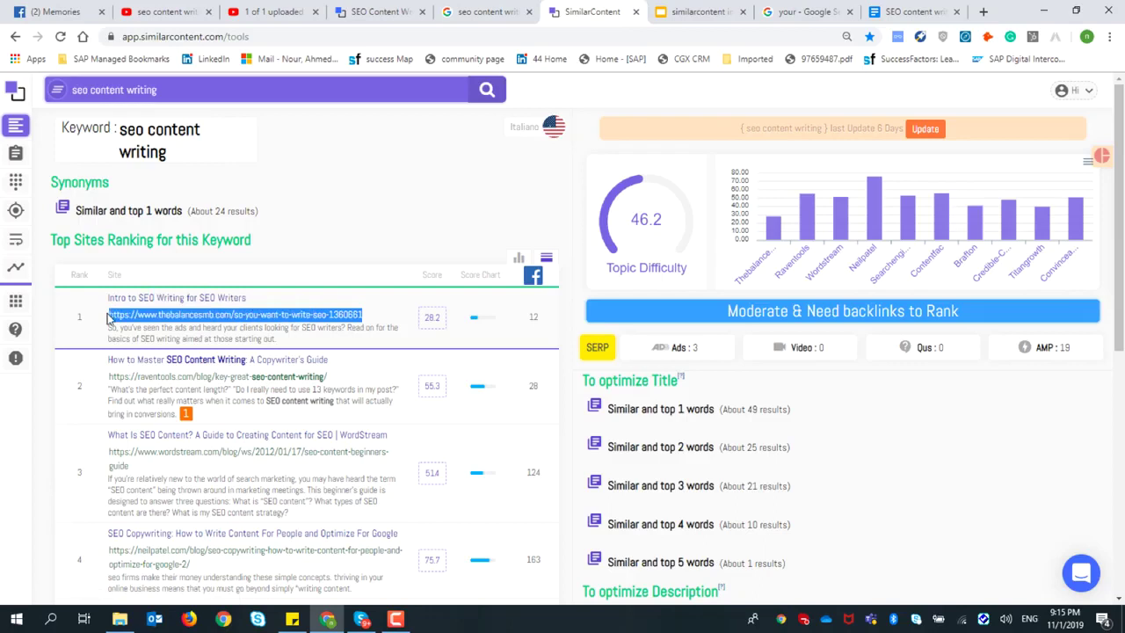
left_click(4, 161)
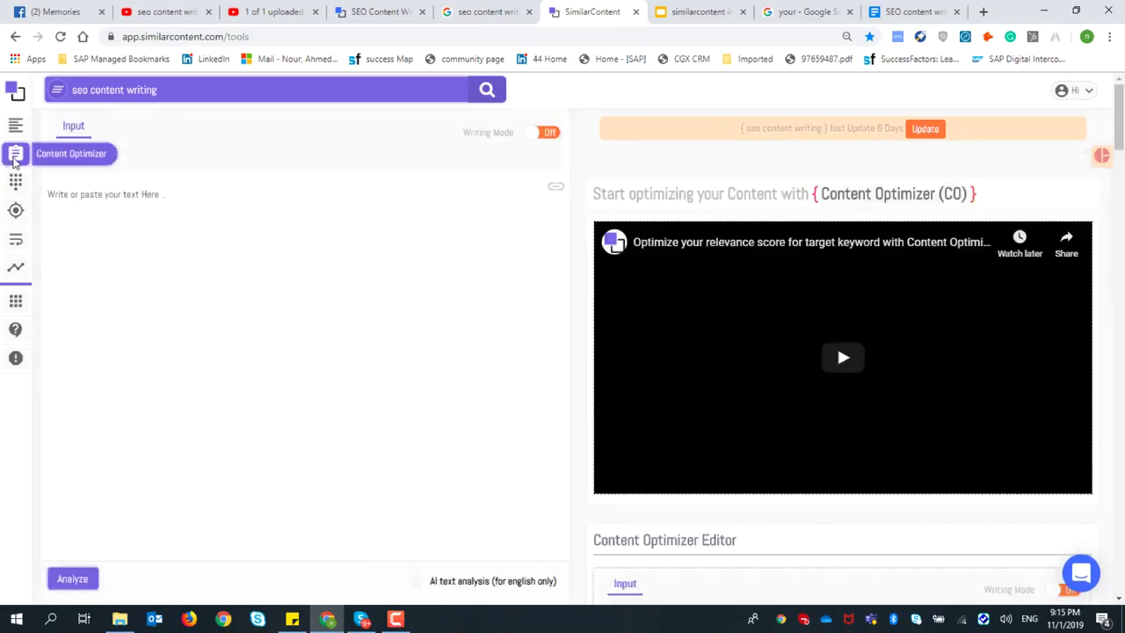
left_click(555, 186)
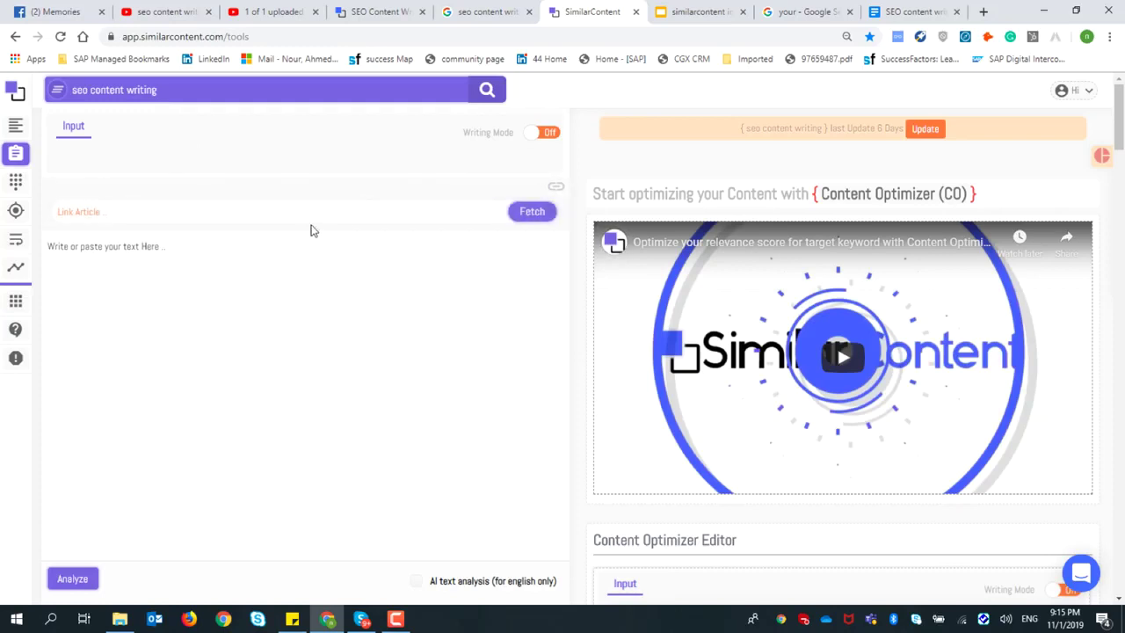
left_click(308, 211)
key("ctrl+v")
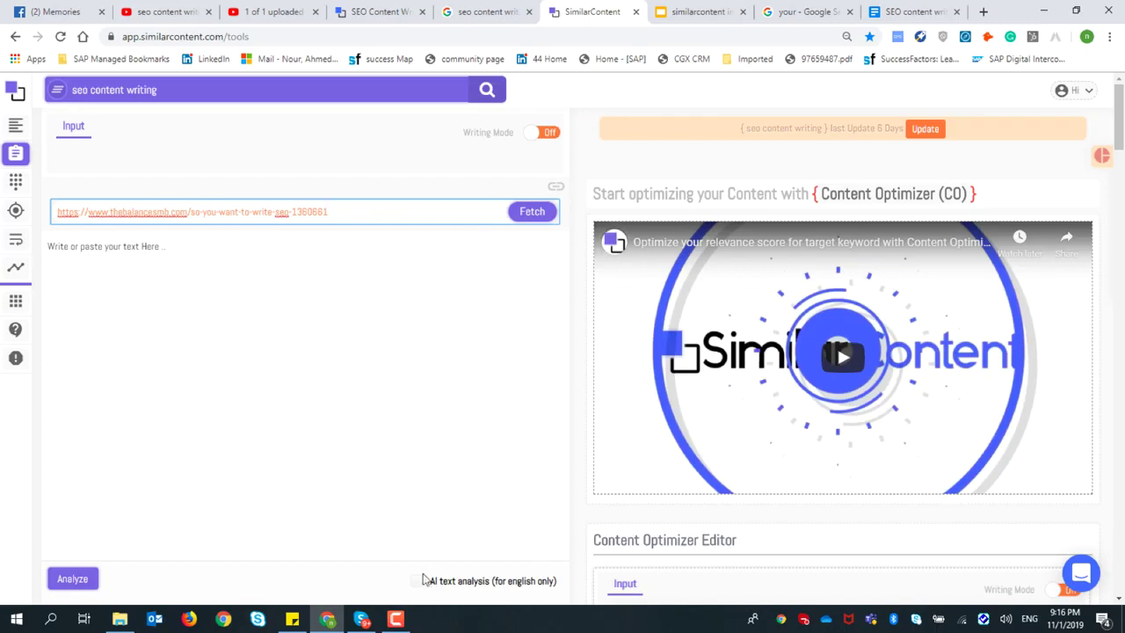
left_click(532, 211)
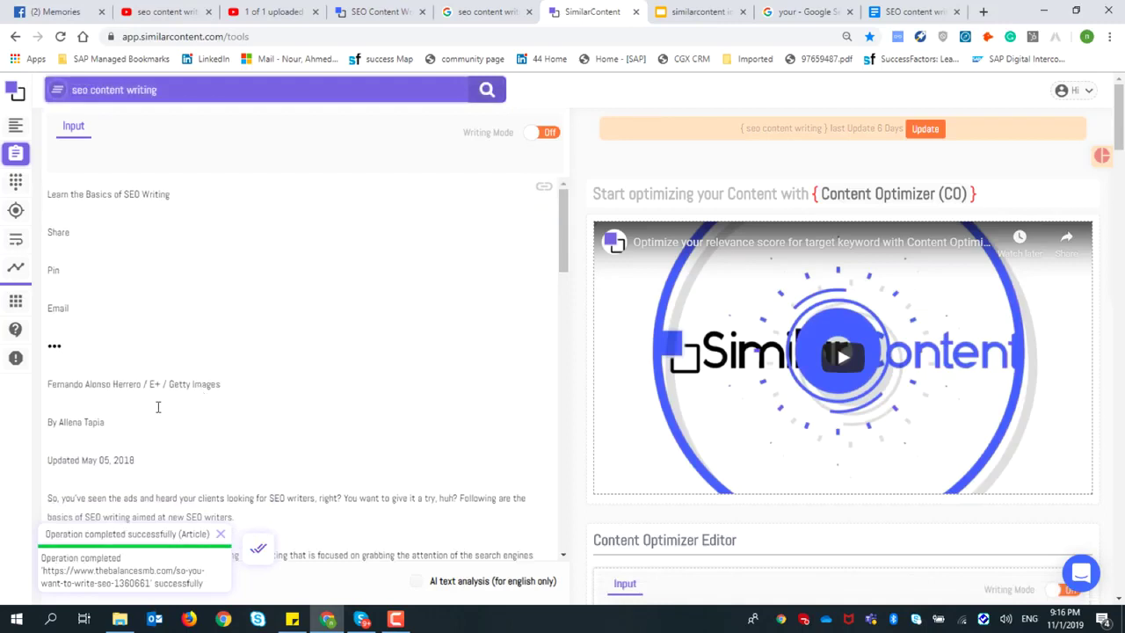
- Delete the fetched article's header lines above "So, you've seen the ads" and analyze the remaining text with AI text analysis enabled
left_click_drag(173, 446, 42, 196)
key("BackSpace")
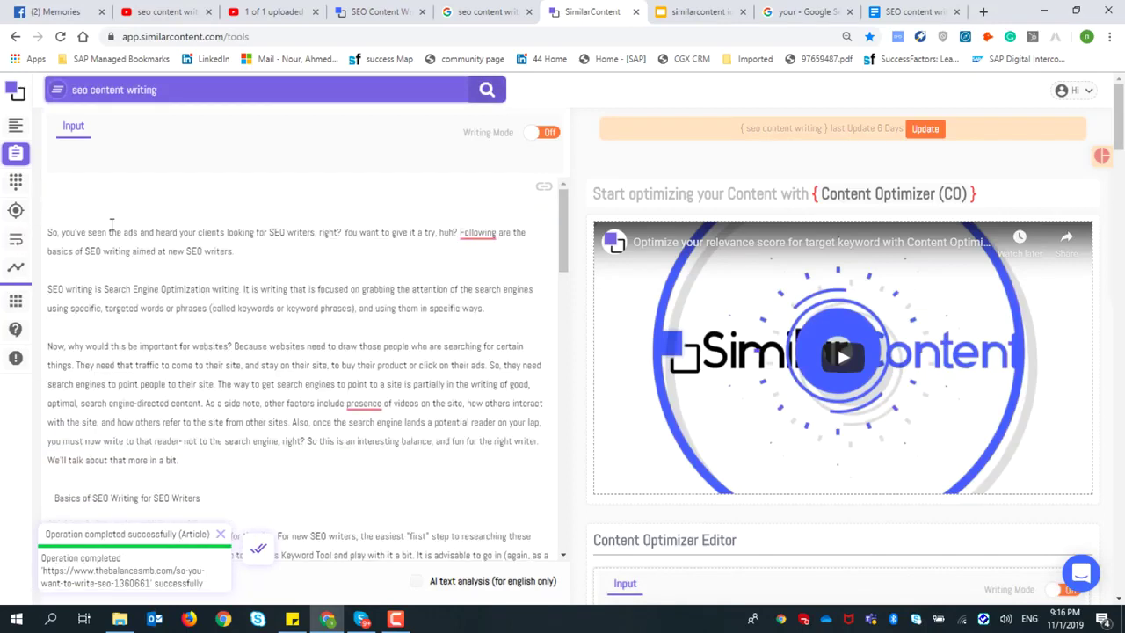
scroll(201, 293, "down", 3)
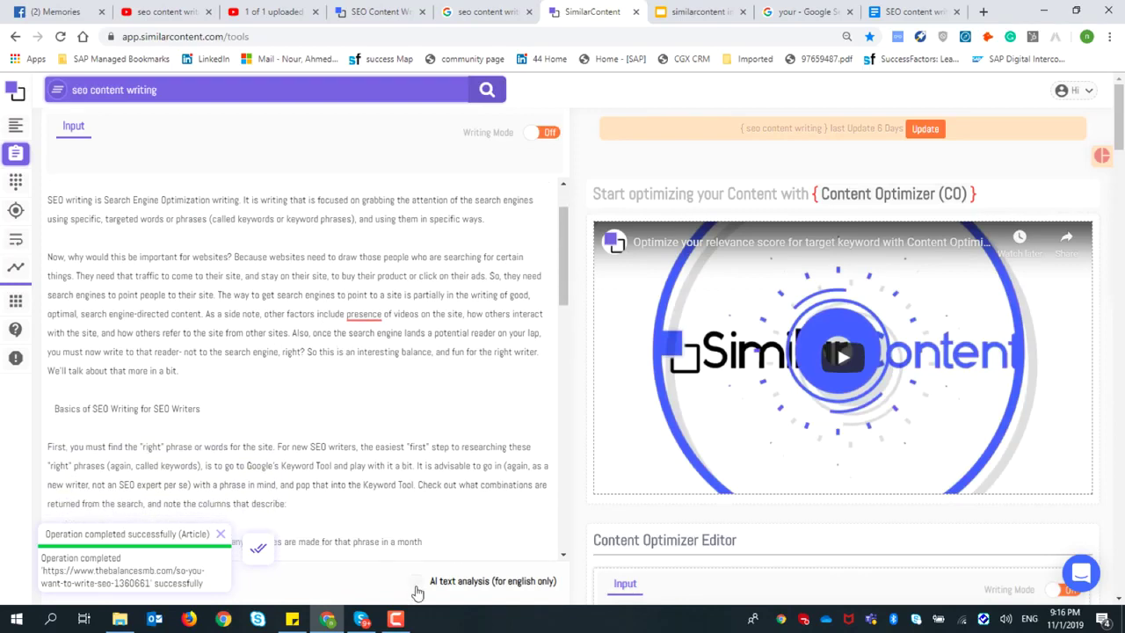
left_click(221, 533)
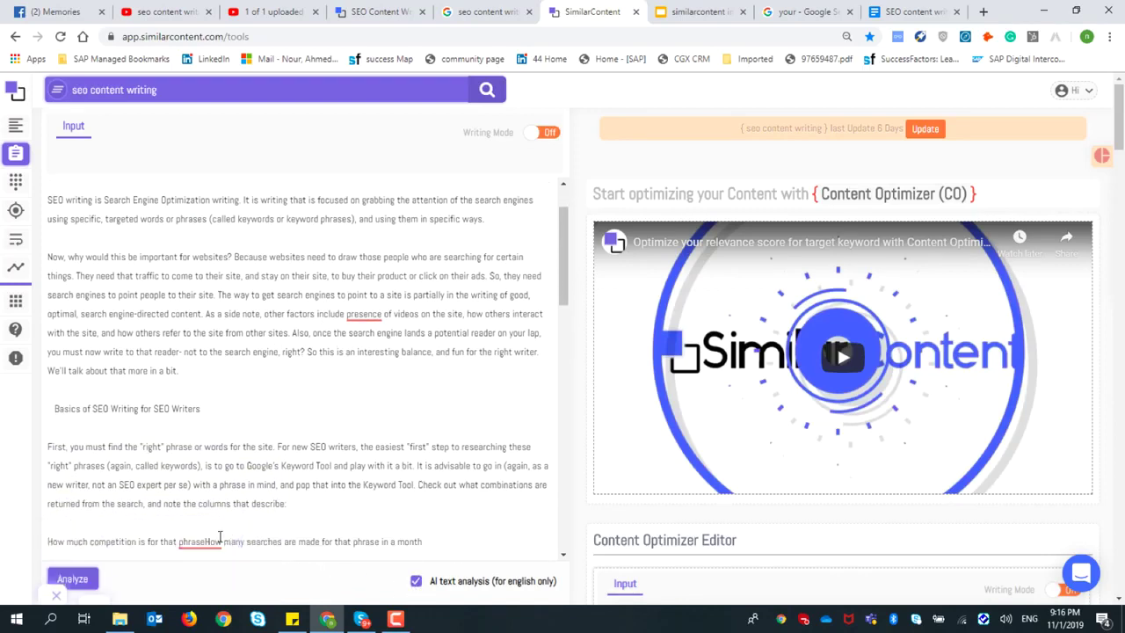
left_click(72, 580)
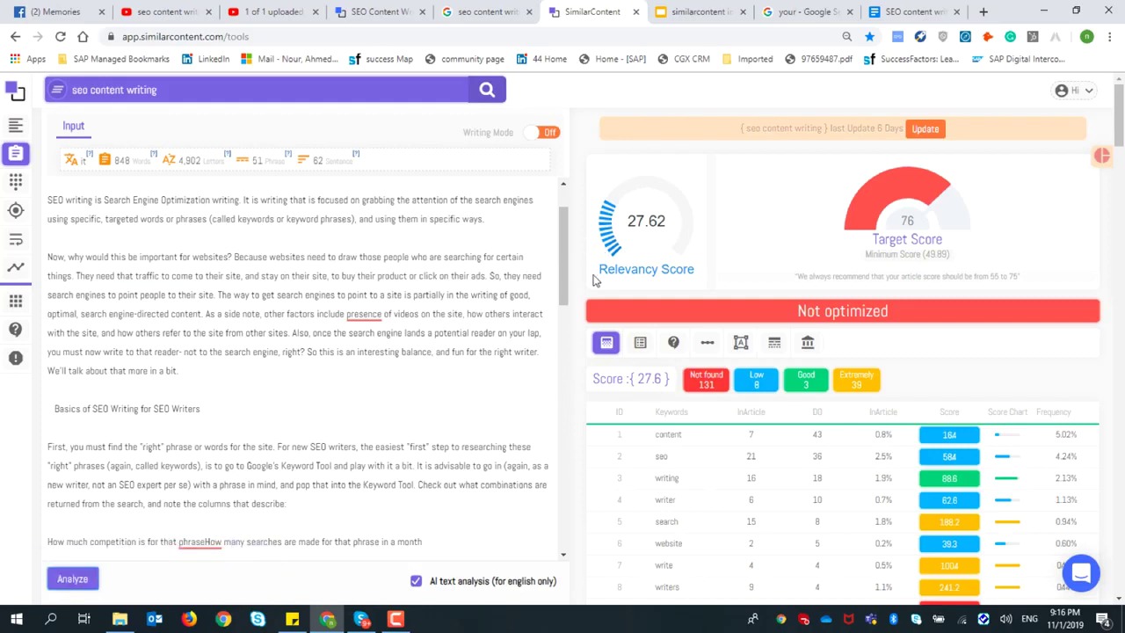
- Examine the article's relevancy score and the keyword table in the analysis results
scroll(643, 329, "down", 2)
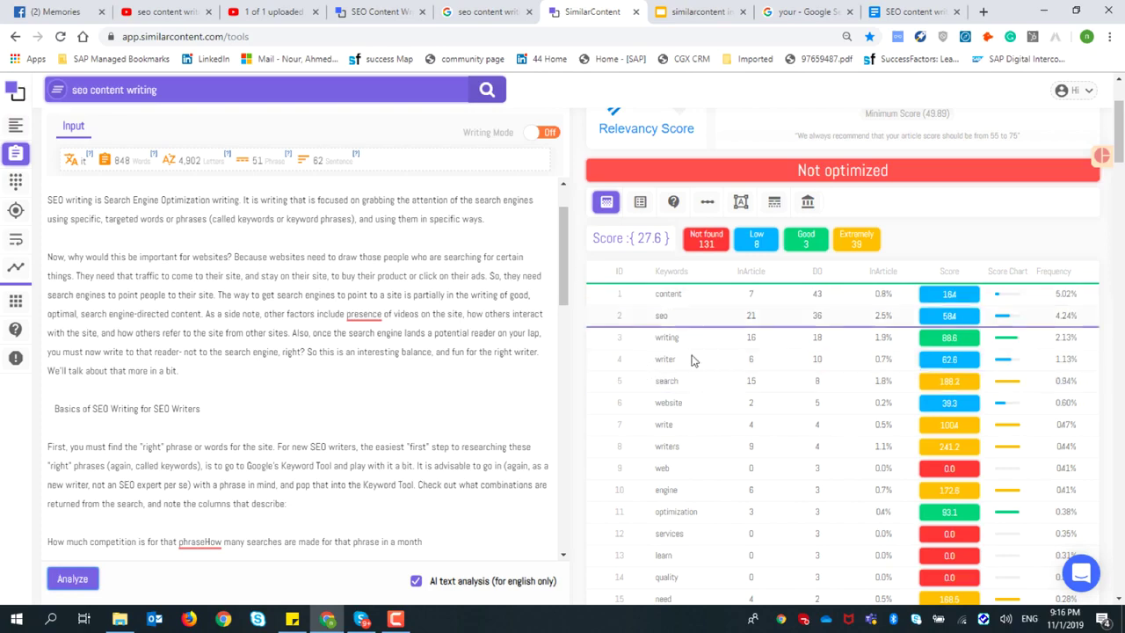
scroll(289, 403, "up", 1)
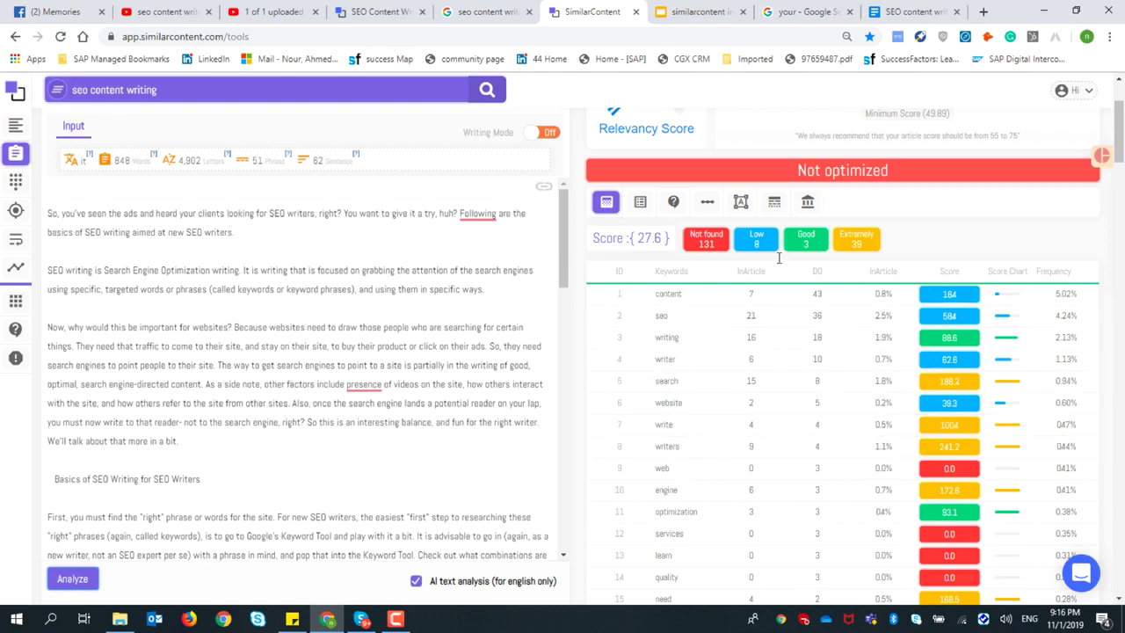
scroll(703, 237, "up", 2)
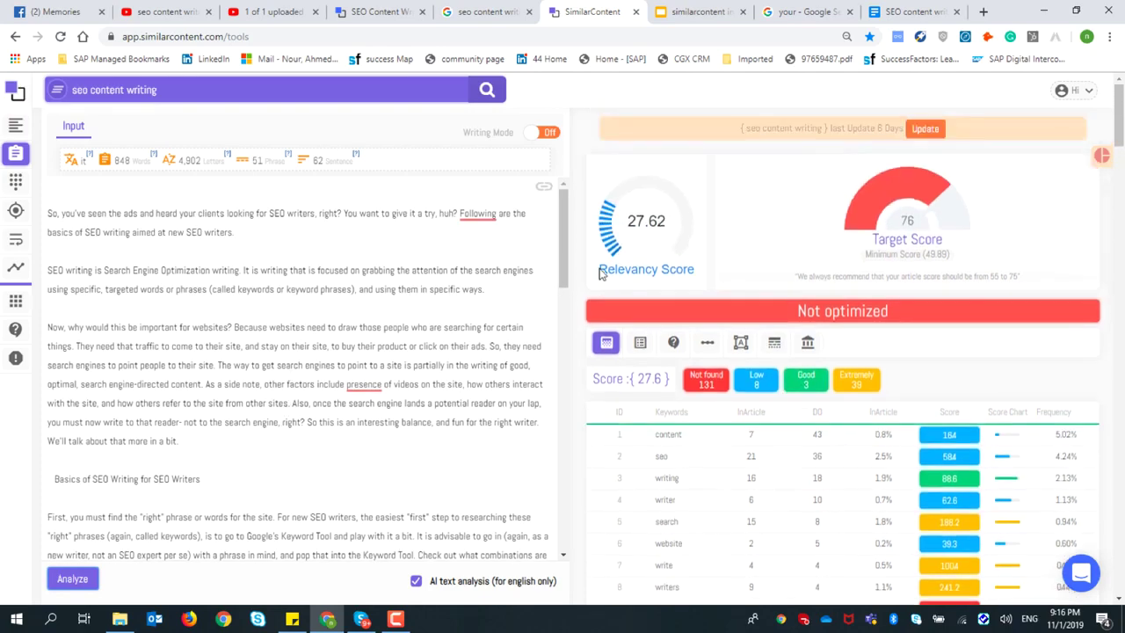
- Show the article's AI-extracted keywords and highlight "seo writers" and "search engine optimization writing" in the list
left_click(741, 343)
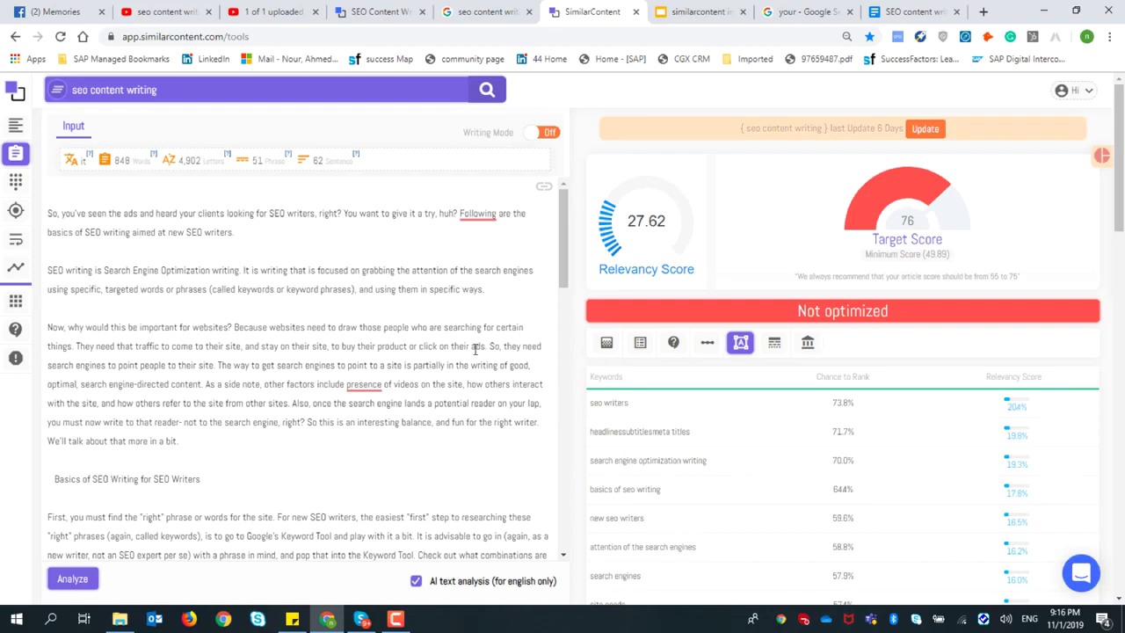
scroll(474, 346, "down", 2)
scroll(623, 416, "down", 1)
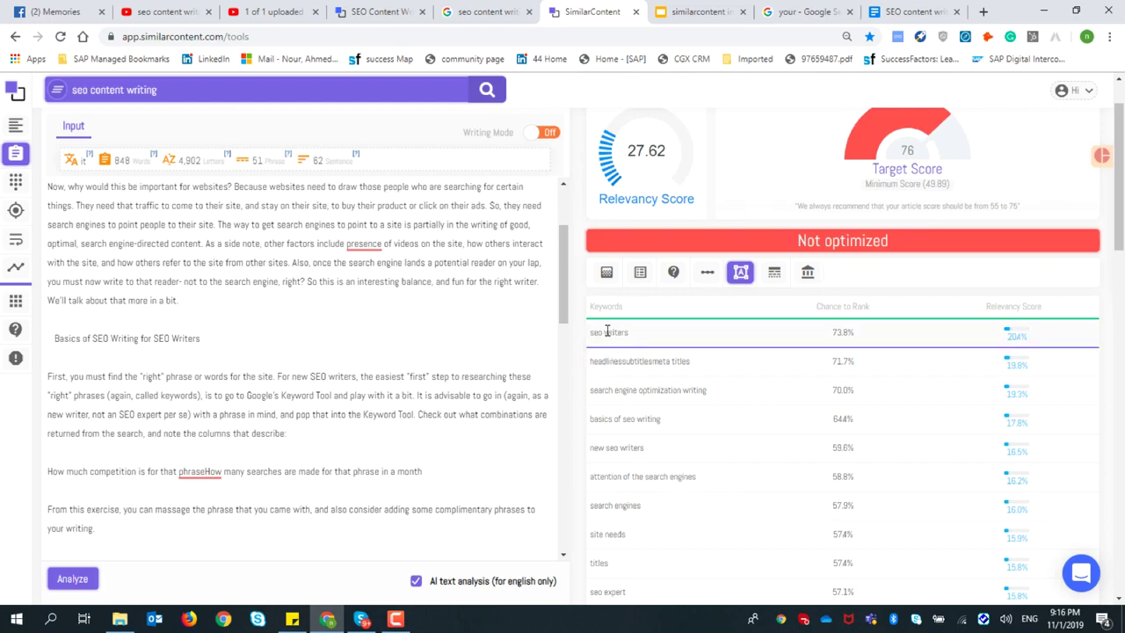
left_click_drag(588, 339, 634, 347)
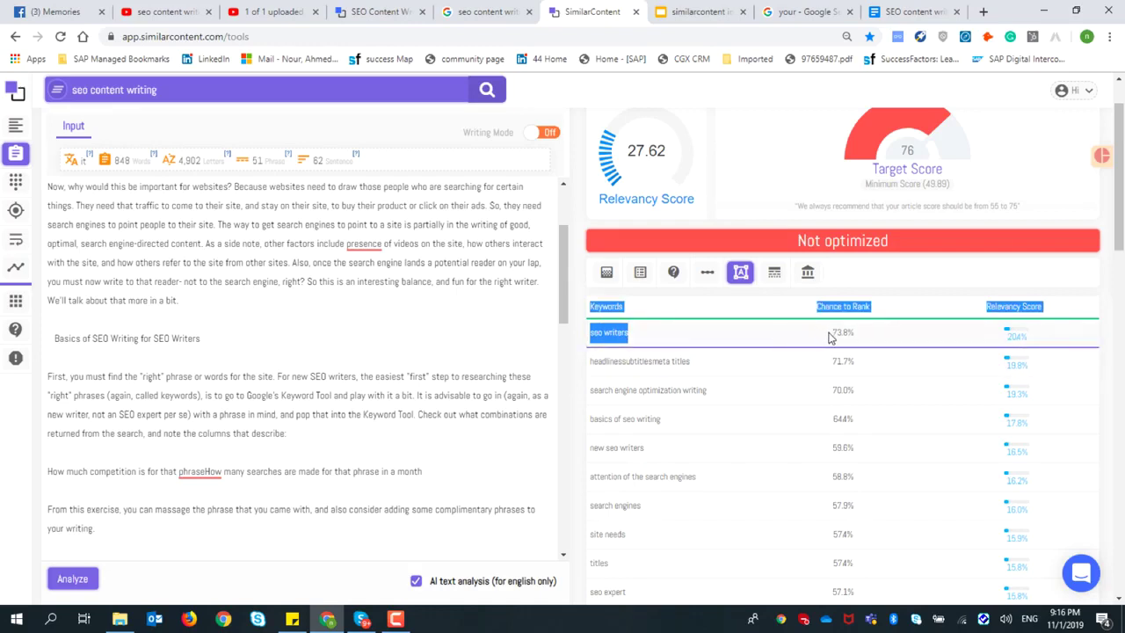
left_click_drag(584, 396, 711, 406)
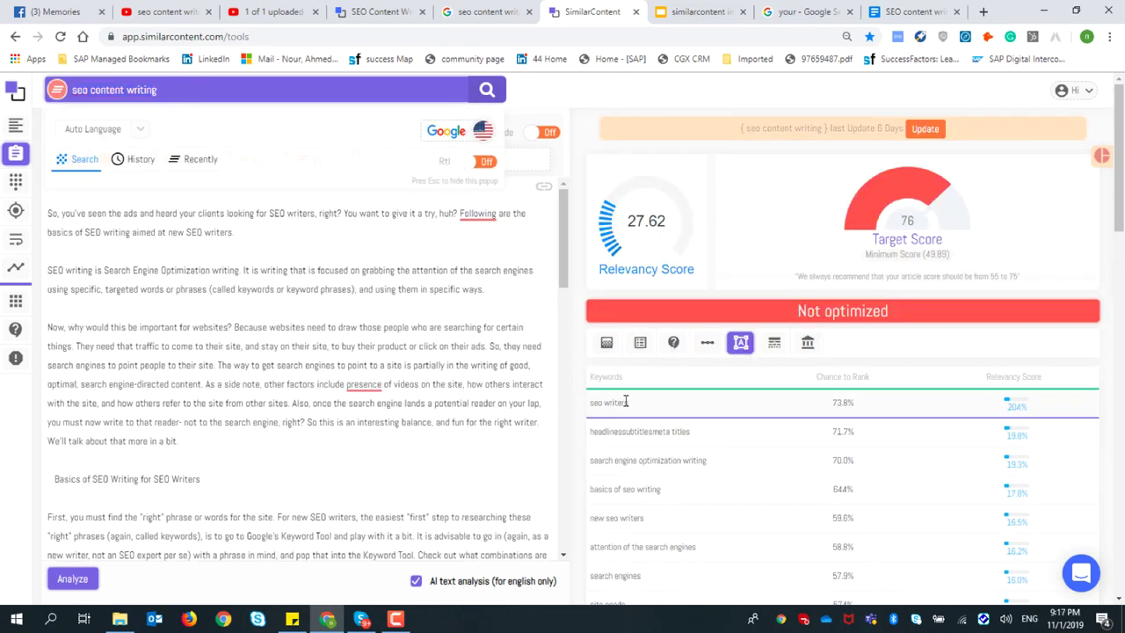
- Find the extracted keyword "seo writers" on the page and check where it occurs in the article text
left_click_drag(630, 403, 592, 404)
key("Escape")
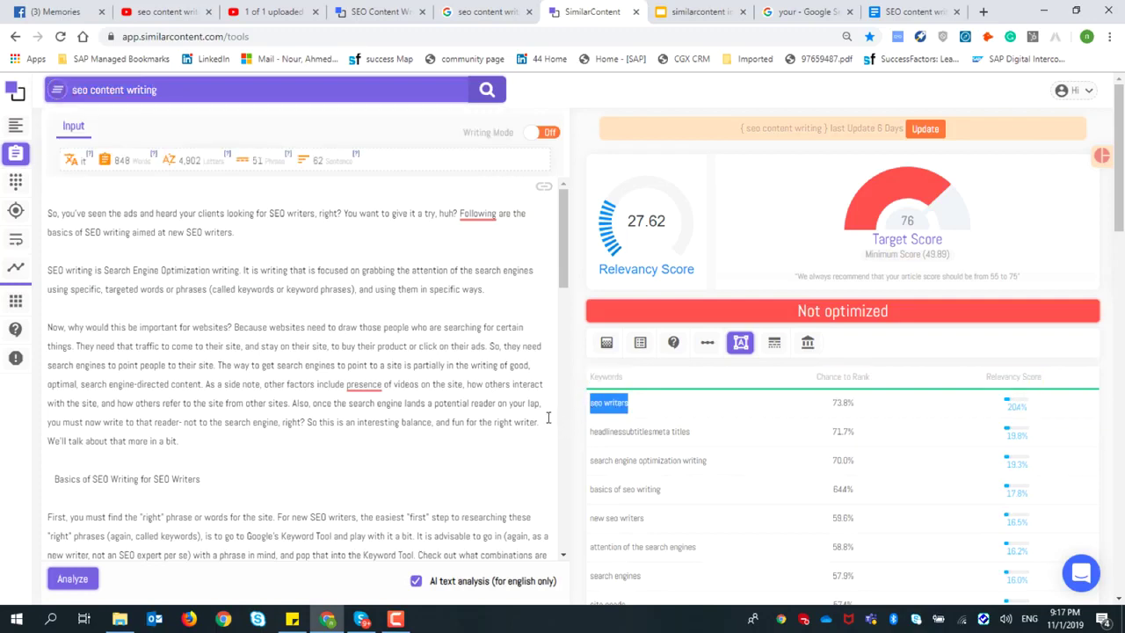
key("ctrl+f")
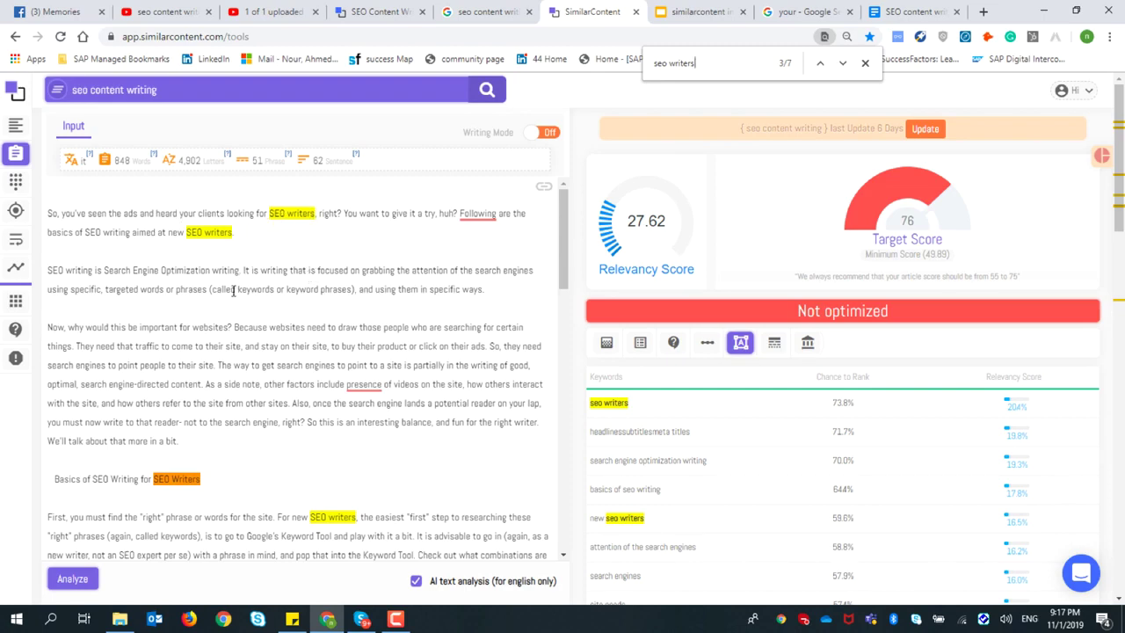
scroll(234, 327, "down", 3)
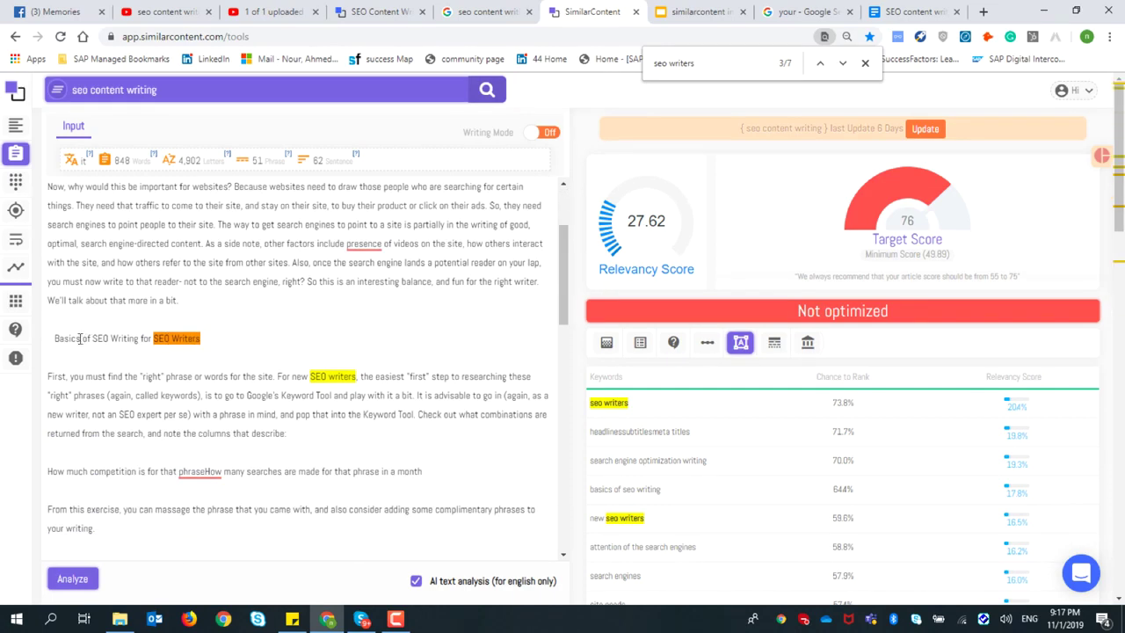
scroll(250, 331, "up", 3)
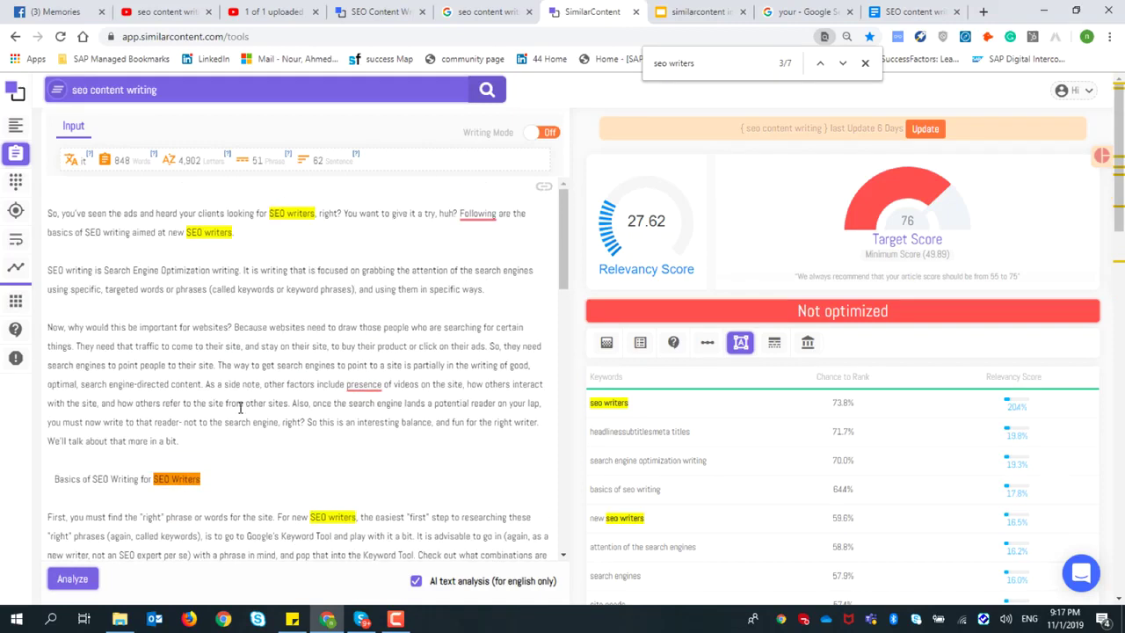
- Copy the article's opening text through the "Basics of SEO Writing for SEO Writers" heading and duplicate the Google search tab for "your"
left_click_drag(223, 475, 42, 209)
key("ctrl+c")
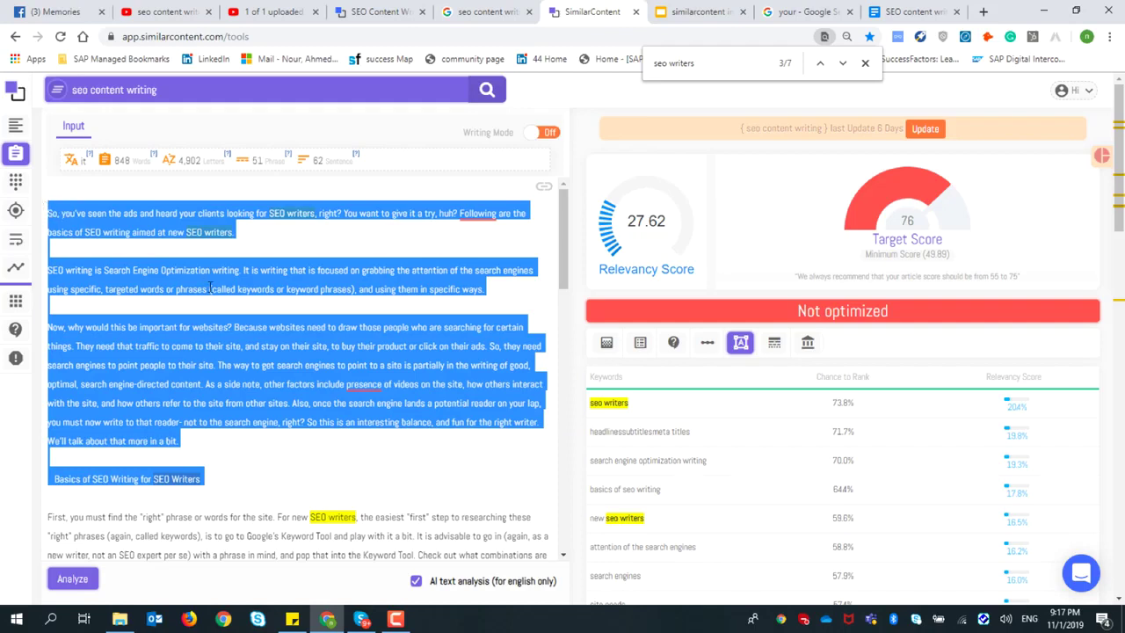
right_click(773, 11)
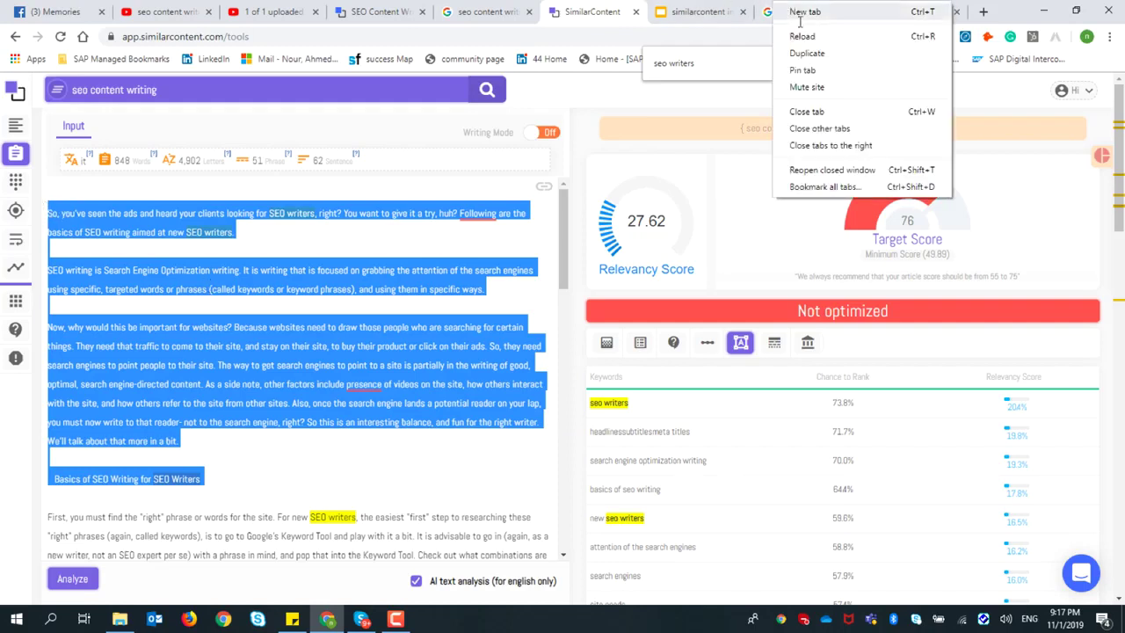
key("Escape")
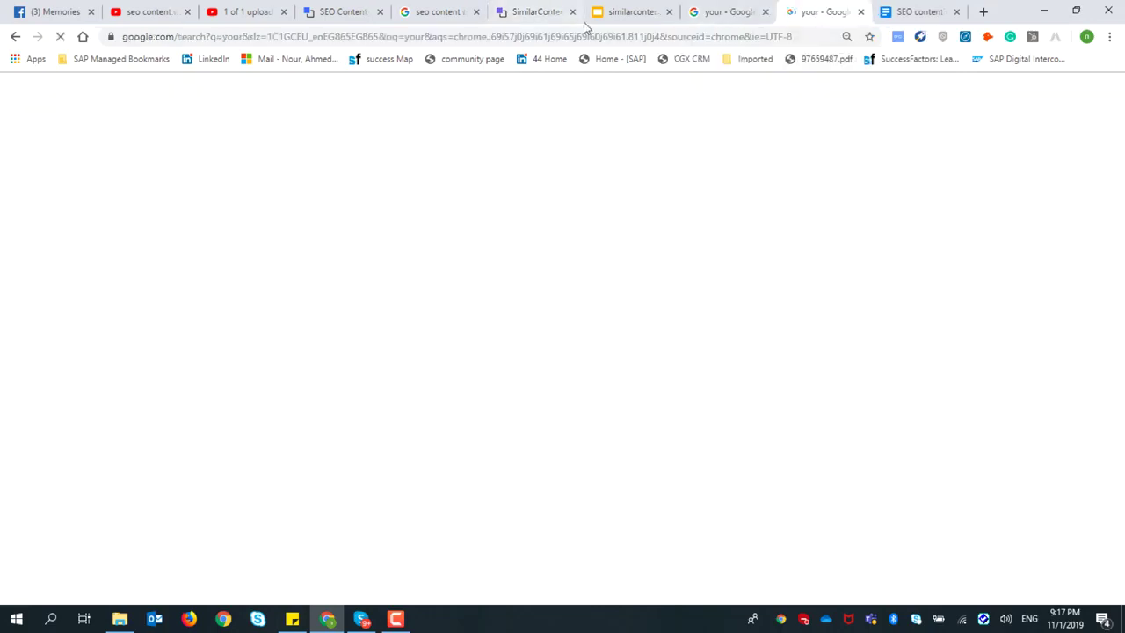
- Search Google for the copied article text in the duplicated tab and show the image results
left_click(572, 36)
key("ctrl+v")
key("Return")
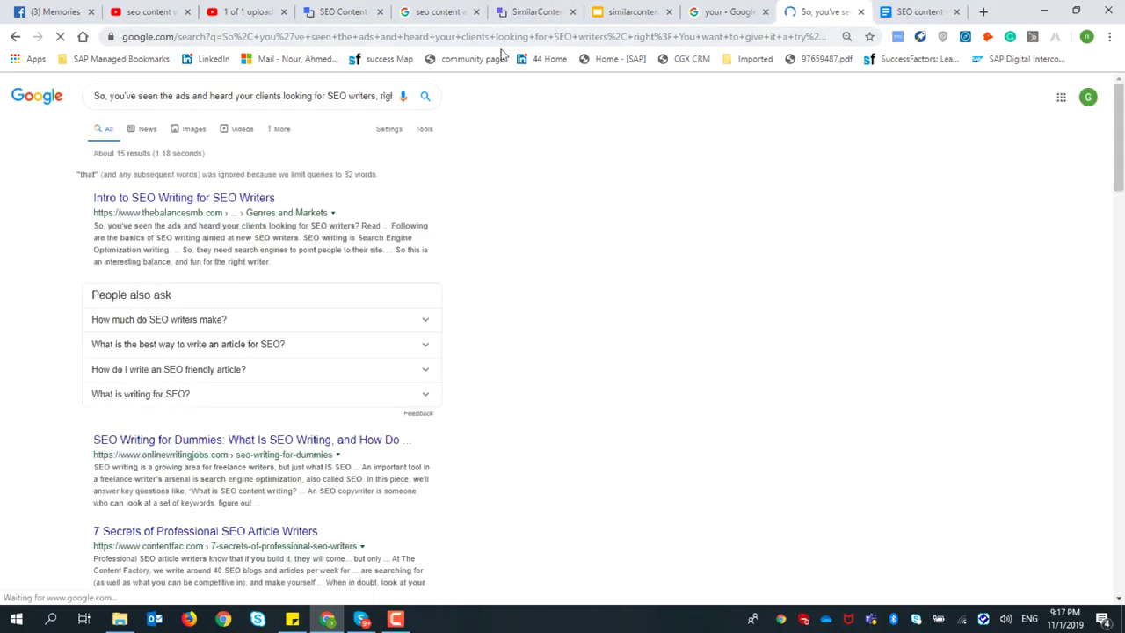
left_click(195, 129)
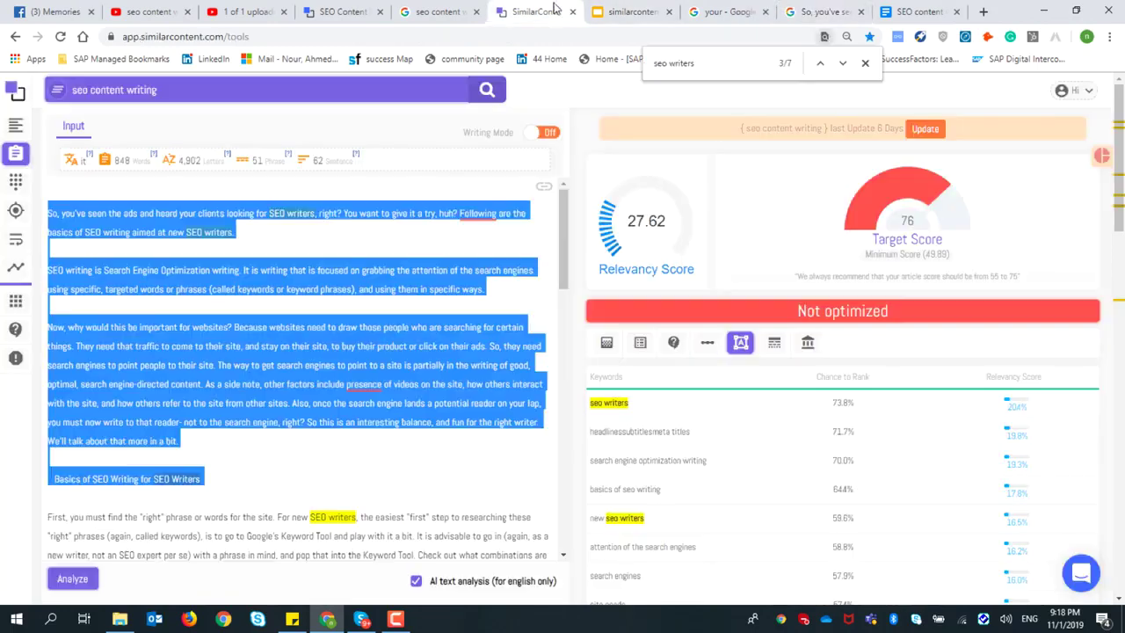
- Return to the SimilarContent tool and examine where "SEO writers" occurs in the article's opening paragraph and following sections
left_click(559, 11)
left_click(373, 293)
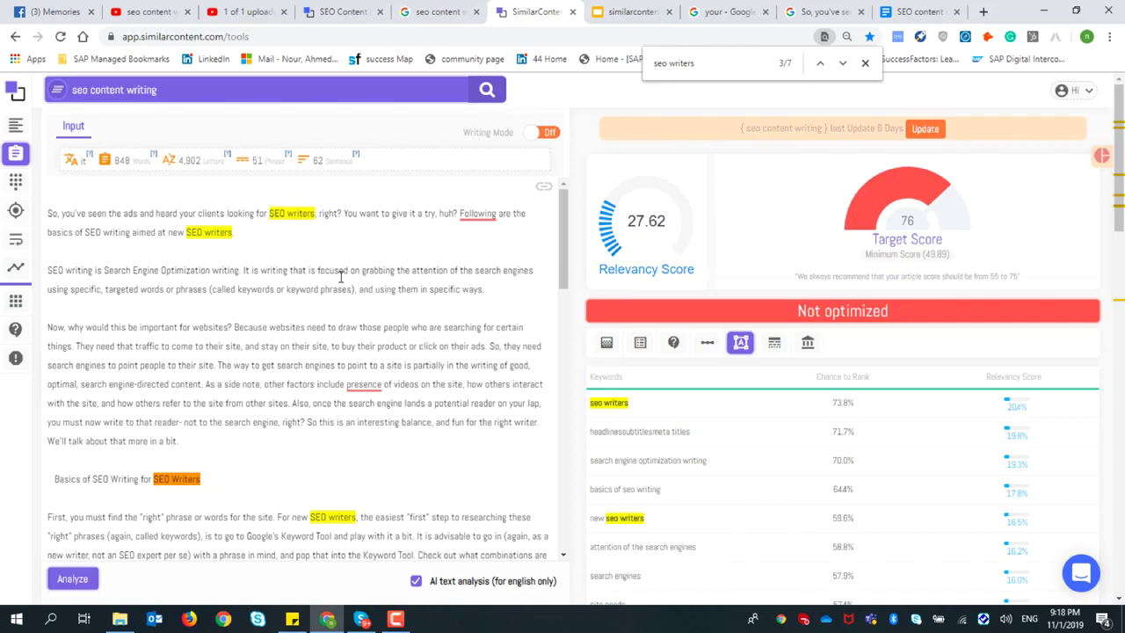
left_click_drag(267, 213, 310, 213)
left_click_drag(230, 232, 188, 232)
scroll(176, 273, "down", 2)
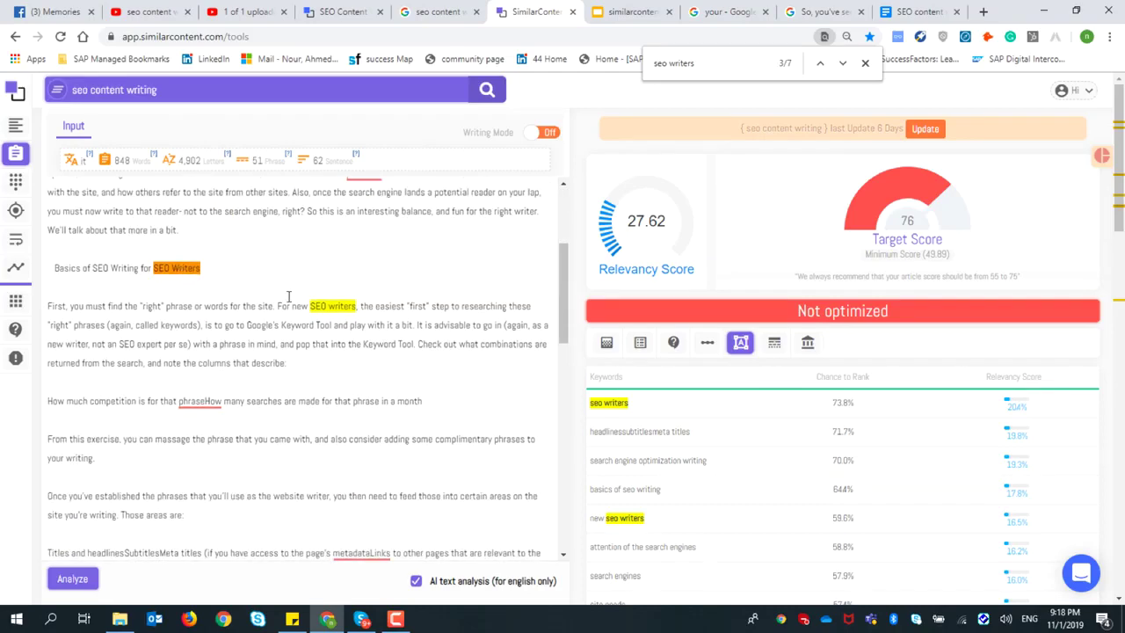
scroll(305, 302, "down", 2)
scroll(299, 295, "up", 4)
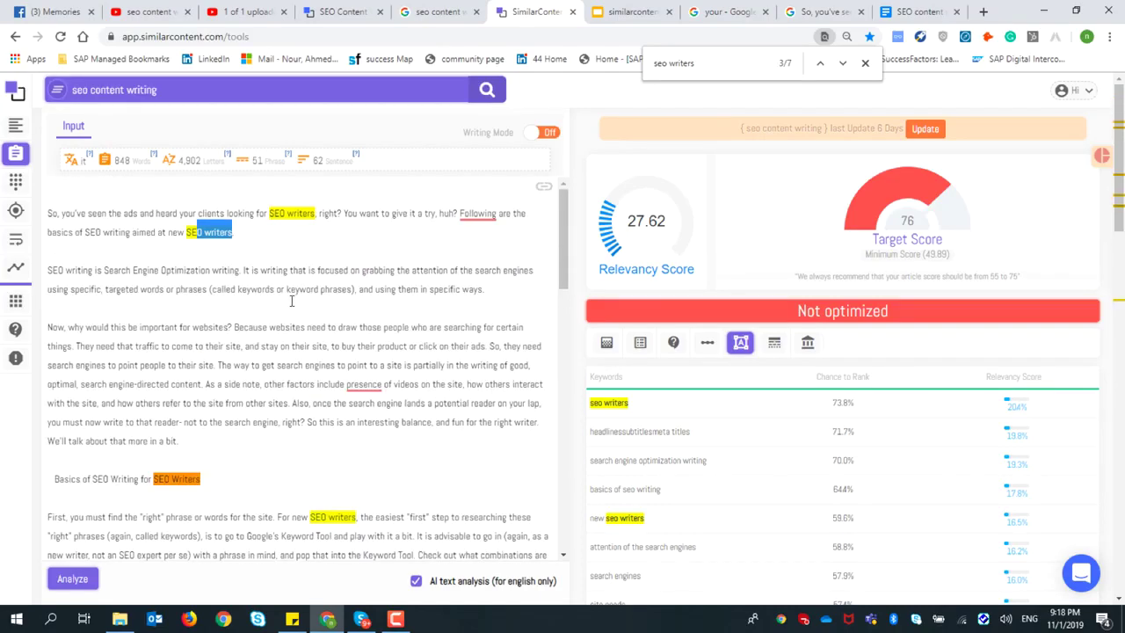
scroll(285, 229, "down", 4)
scroll(316, 317, "up", 4)
left_click(255, 243)
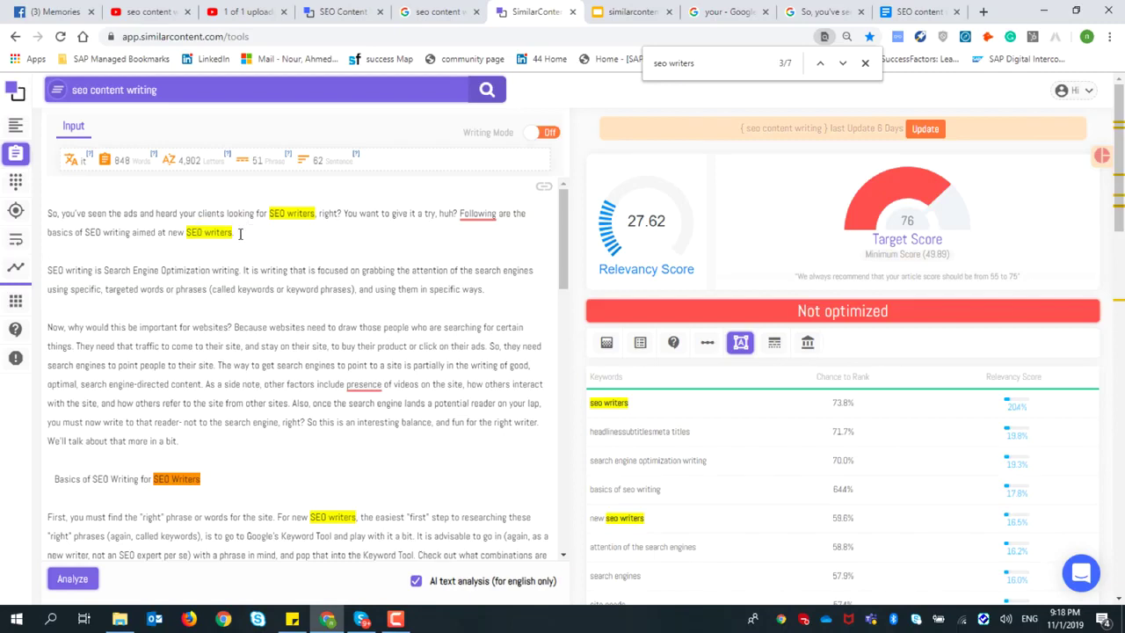
- Copy the article's opening paragraph, from "So, you've seen the ads" to "new SEO writers.", into the empty sticky note
left_click_drag(240, 233, 45, 211)
key("ctrl+c")
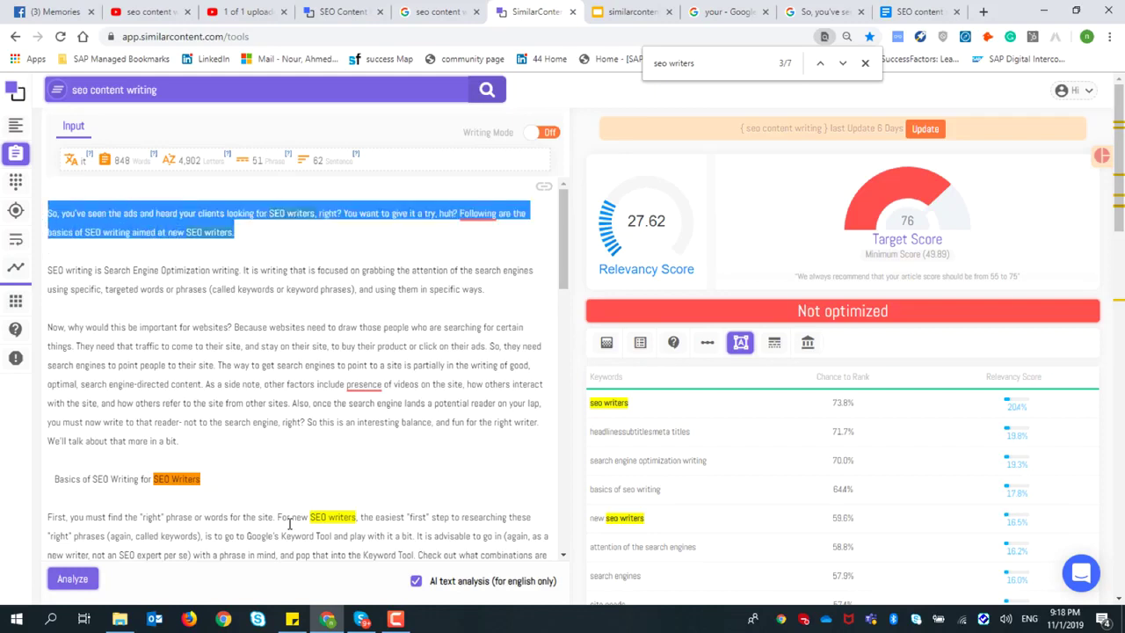
left_click(292, 619)
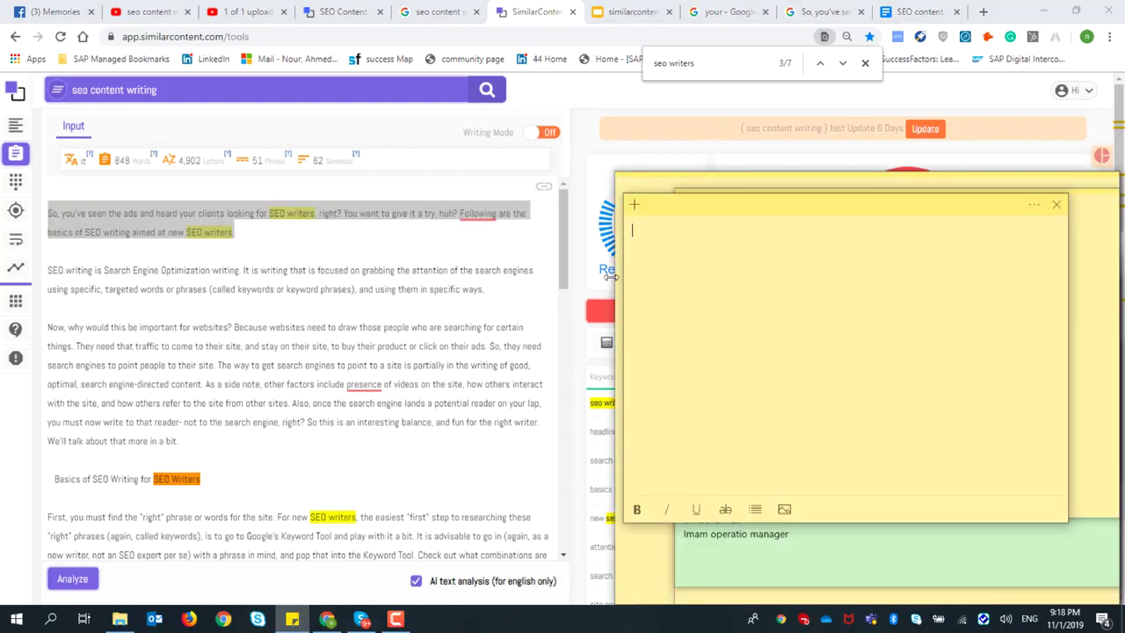
key("ctrl+v")
left_click(324, 320)
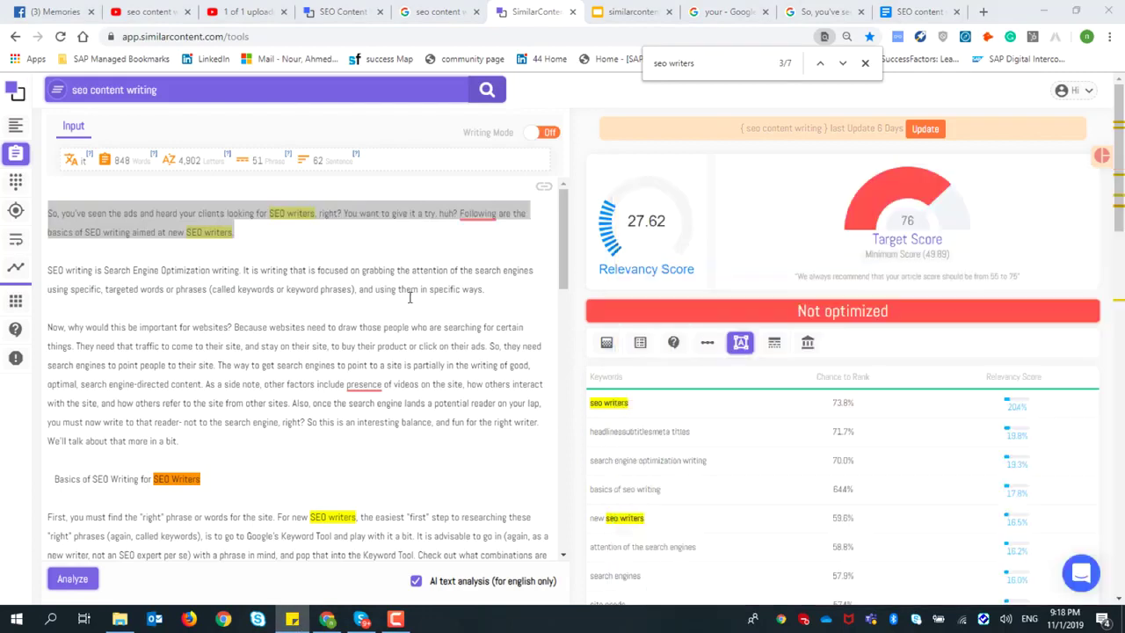
- Add the article heading "Basics of SEO Writing for SEO Writers" to the sticky note below the opening paragraph
scroll(326, 319, "down", 1)
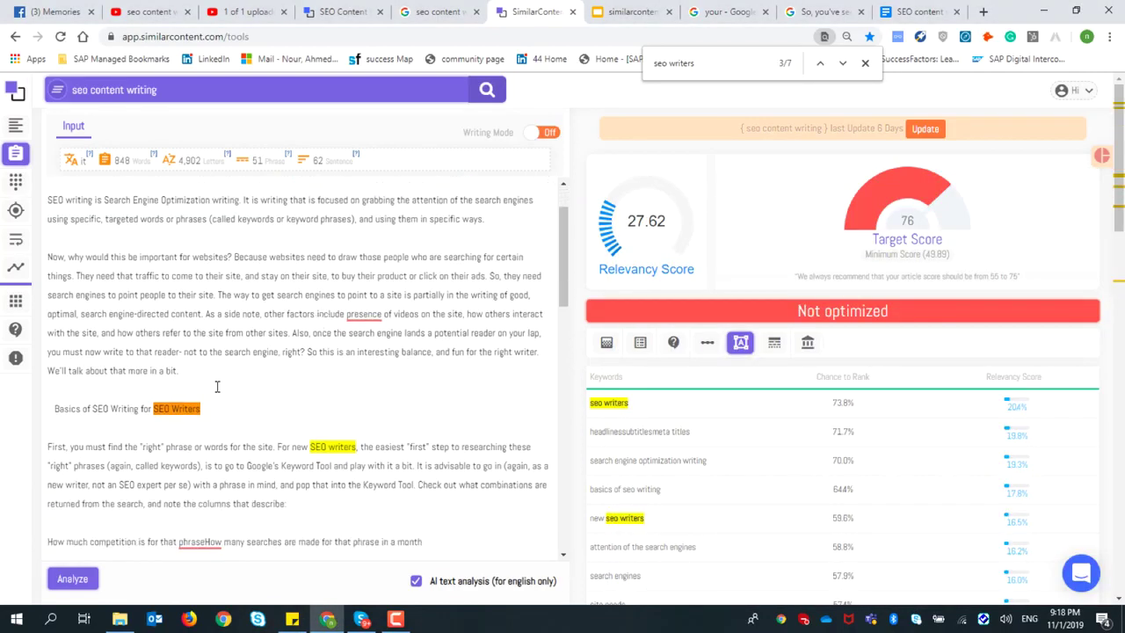
triple_click(172, 403)
key("ctrl+c")
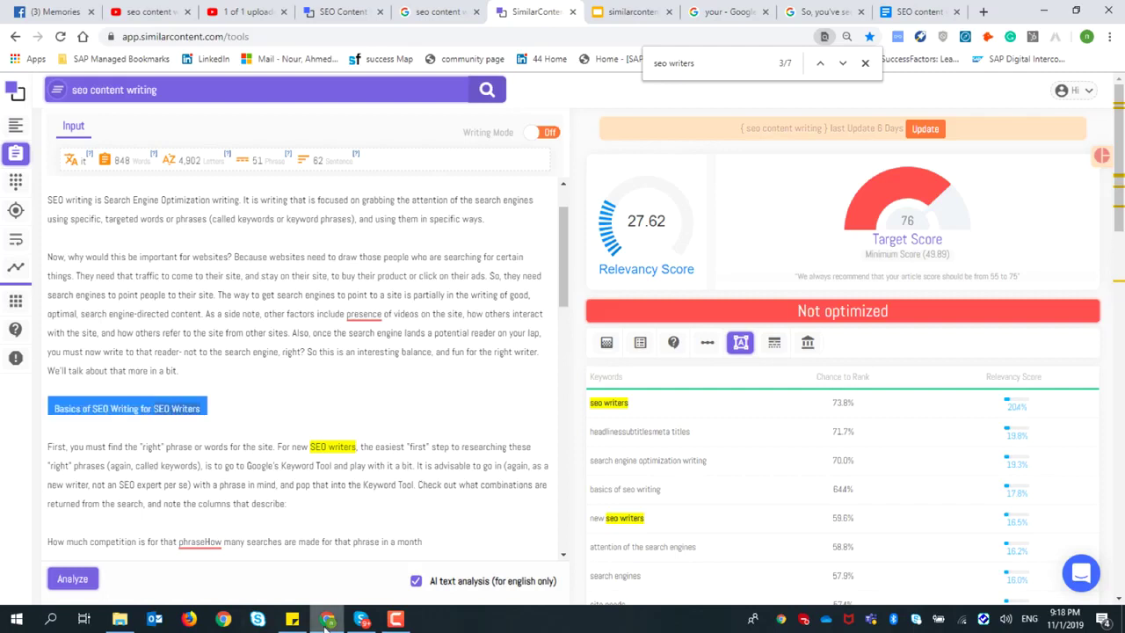
left_click(292, 619)
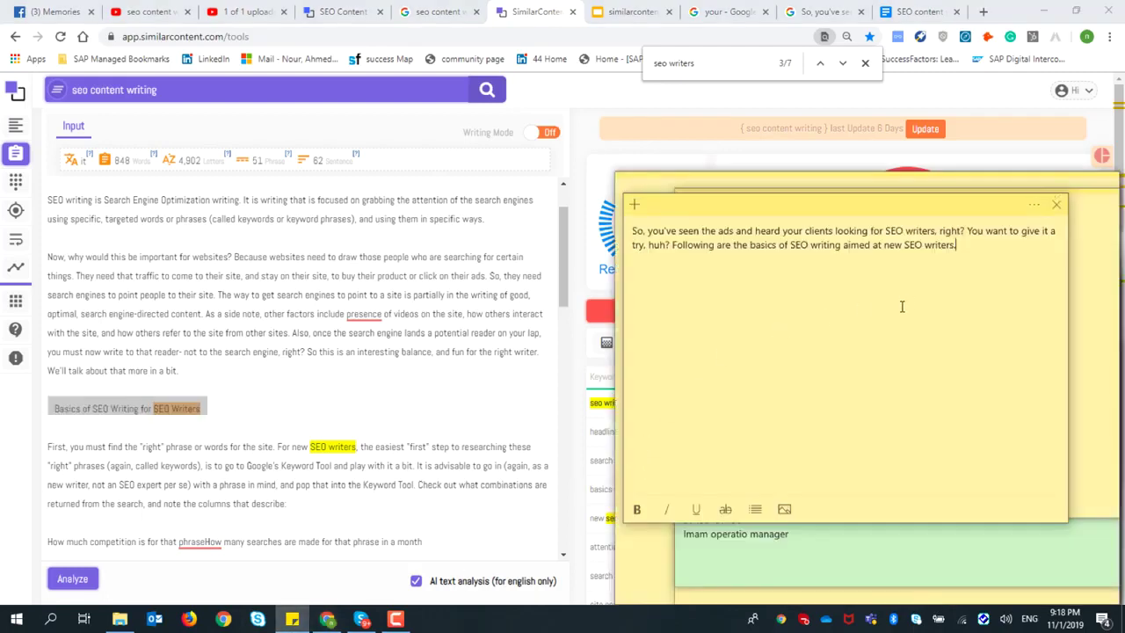
key("ctrl+v")
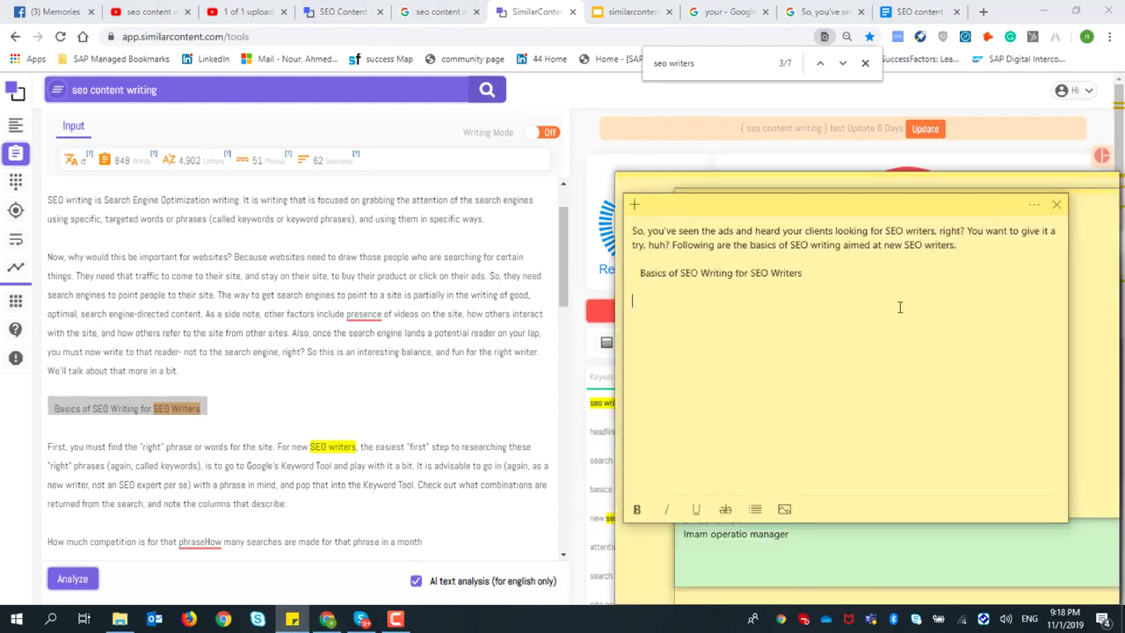
left_click(431, 377)
- Locate the next "seo writers" matches and copy the sentence starting "Now, I'm not telling SEO writers" into the sticky note
scroll(431, 376, "down", 3)
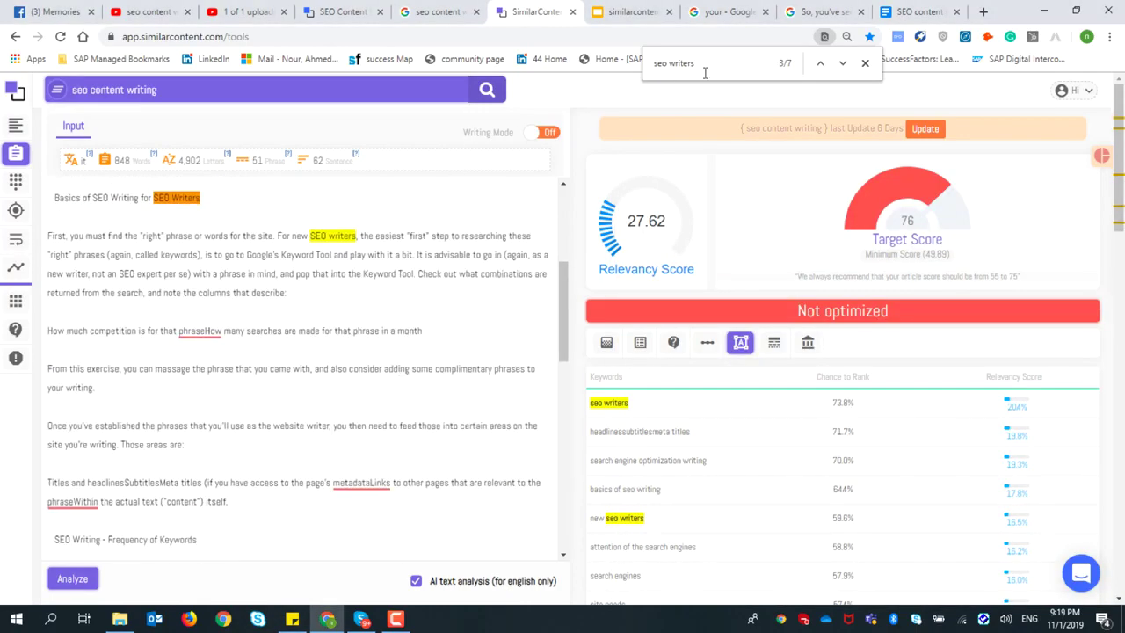
left_click(843, 63)
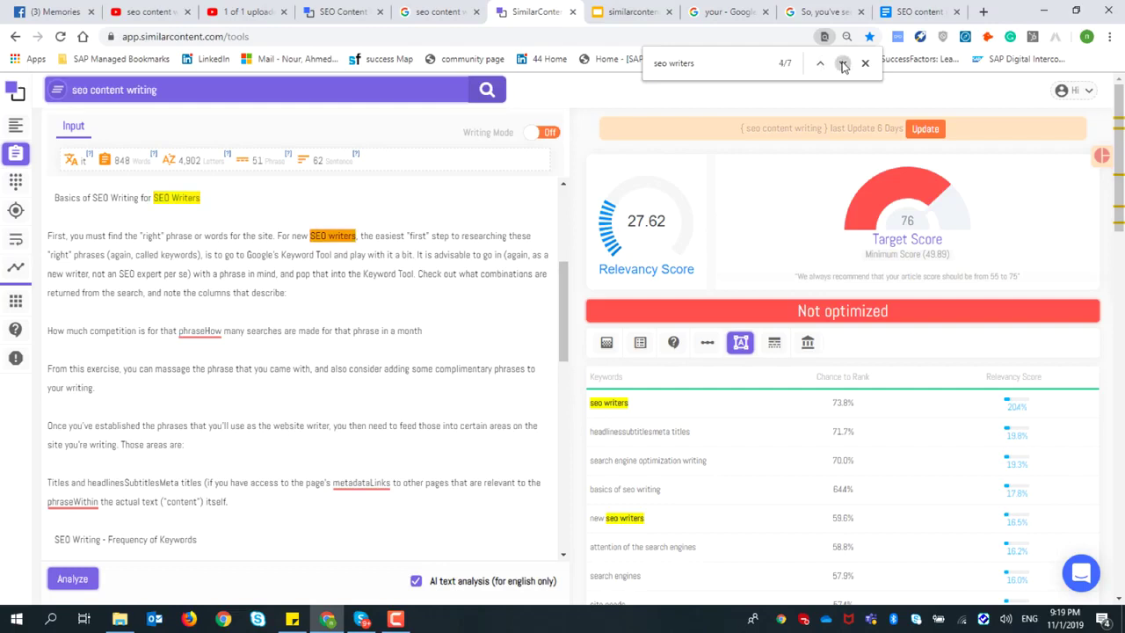
left_click(843, 63)
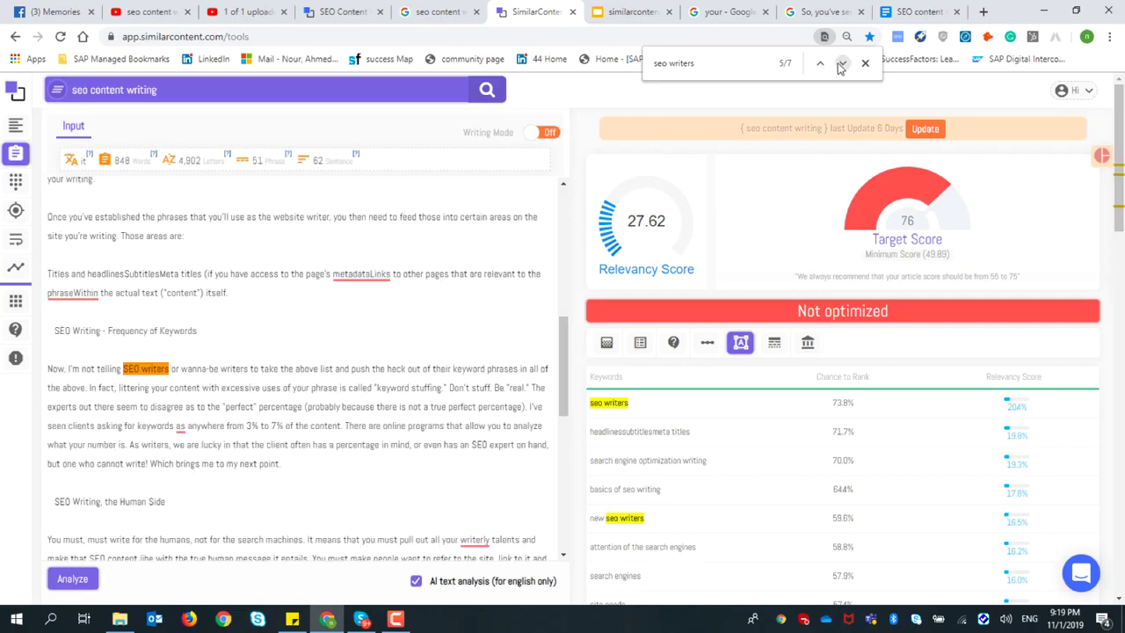
left_click_drag(49, 369, 90, 390)
key("ctrl+c")
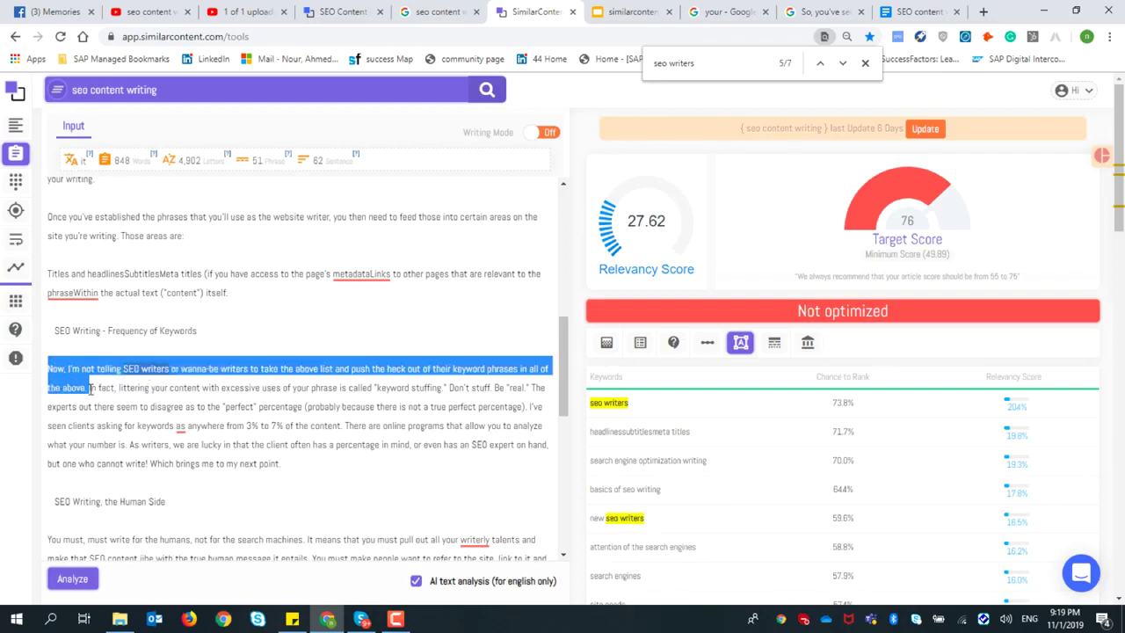
left_click(292, 619)
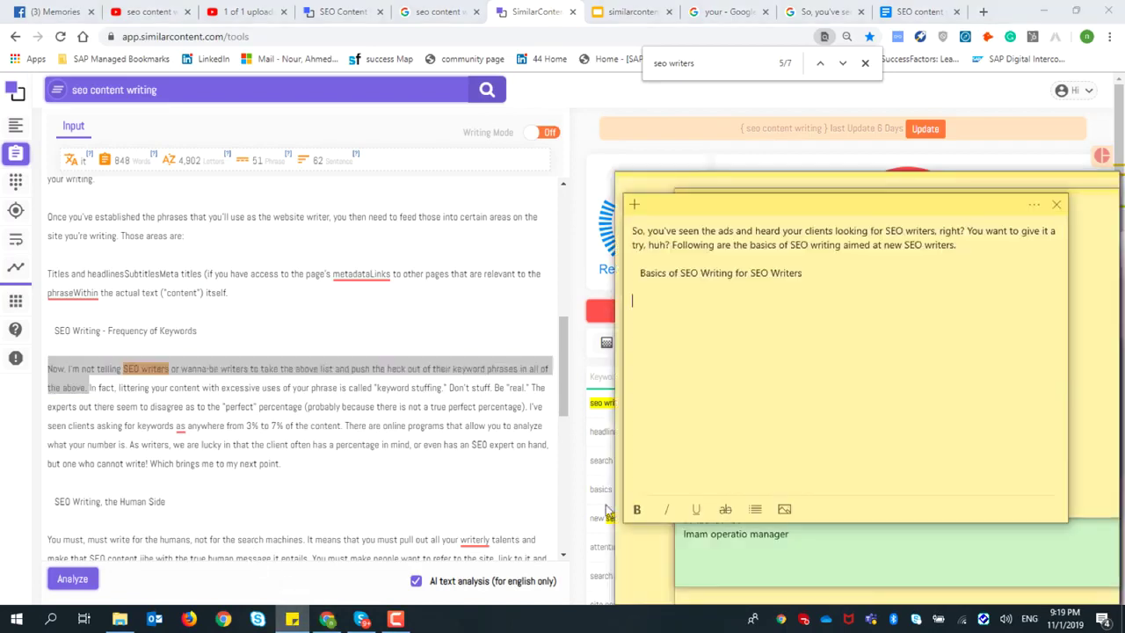
key("ctrl+v")
left_click(290, 401)
- Check the rest of the article and the remaining "seo writers" matches, cycling back to the first one
scroll(292, 401, "down", 2)
scroll(325, 375, "down", 5)
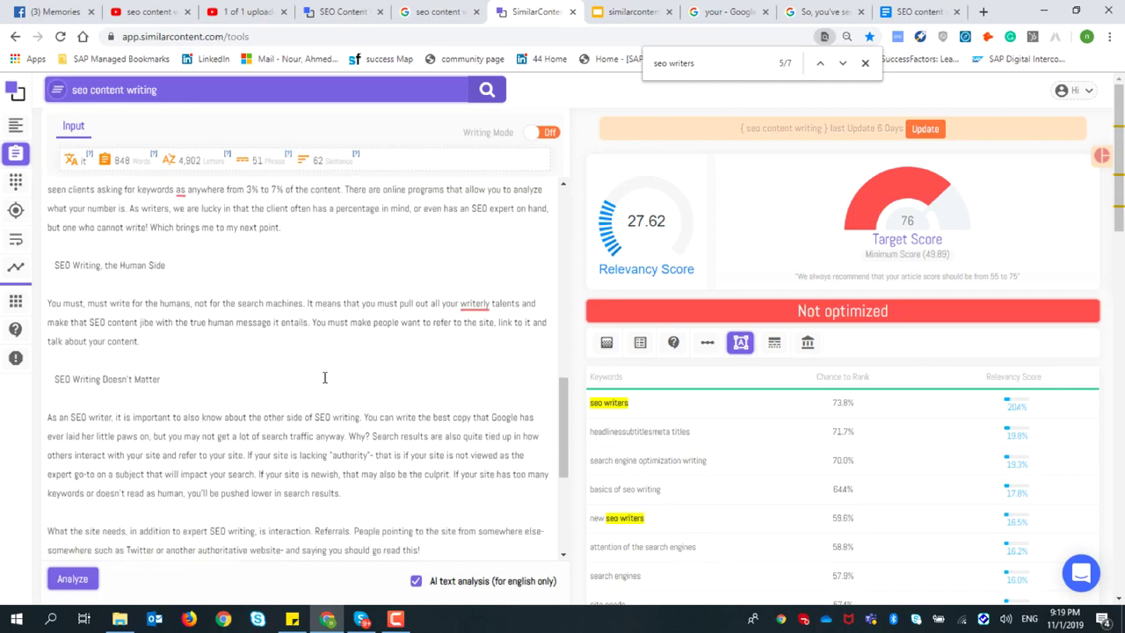
left_click(843, 62)
left_click(843, 62)
left_click(843, 62)
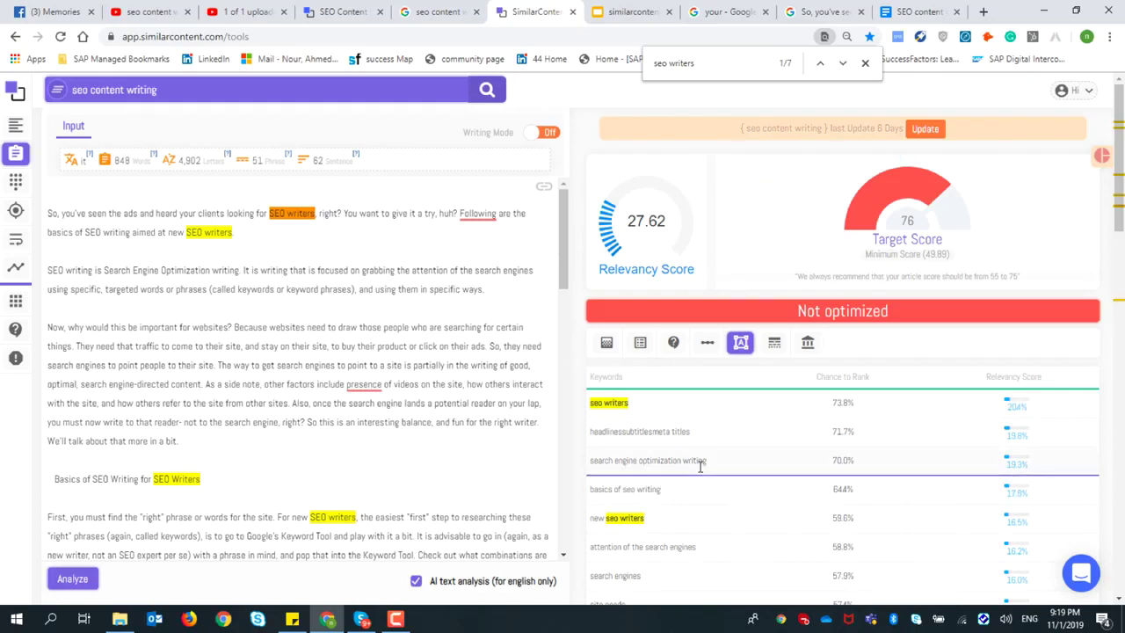
- Copy the extracted keyword "search engine optimization writing" and find it on the page
left_click_drag(708, 463, 589, 464)
key("ctrl+c")
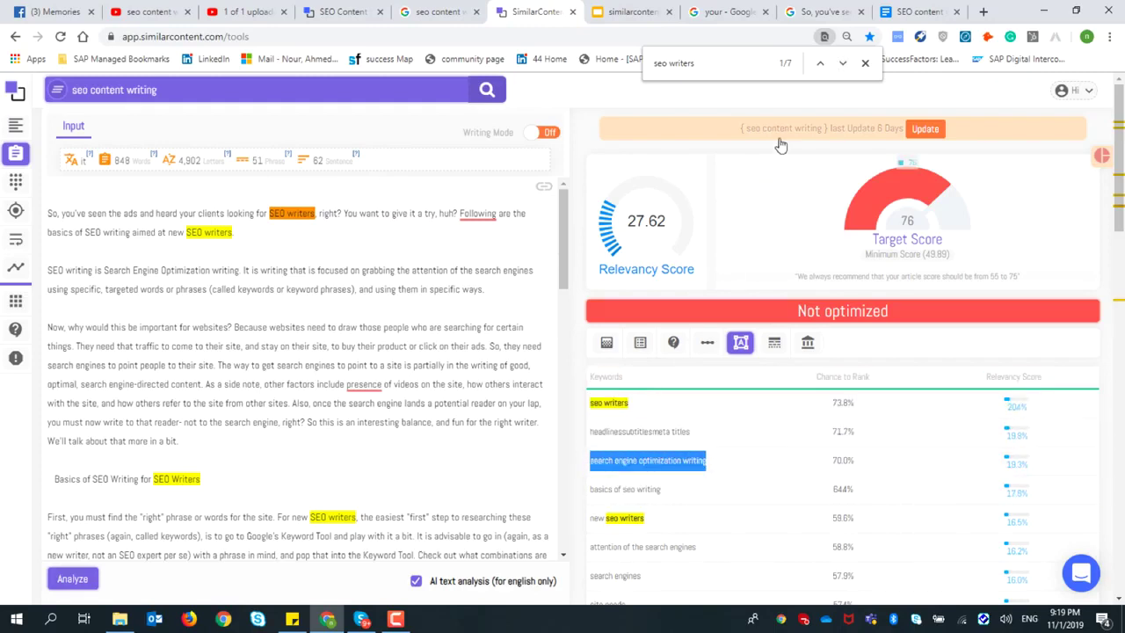
triple_click(703, 64)
key("ctrl+v")
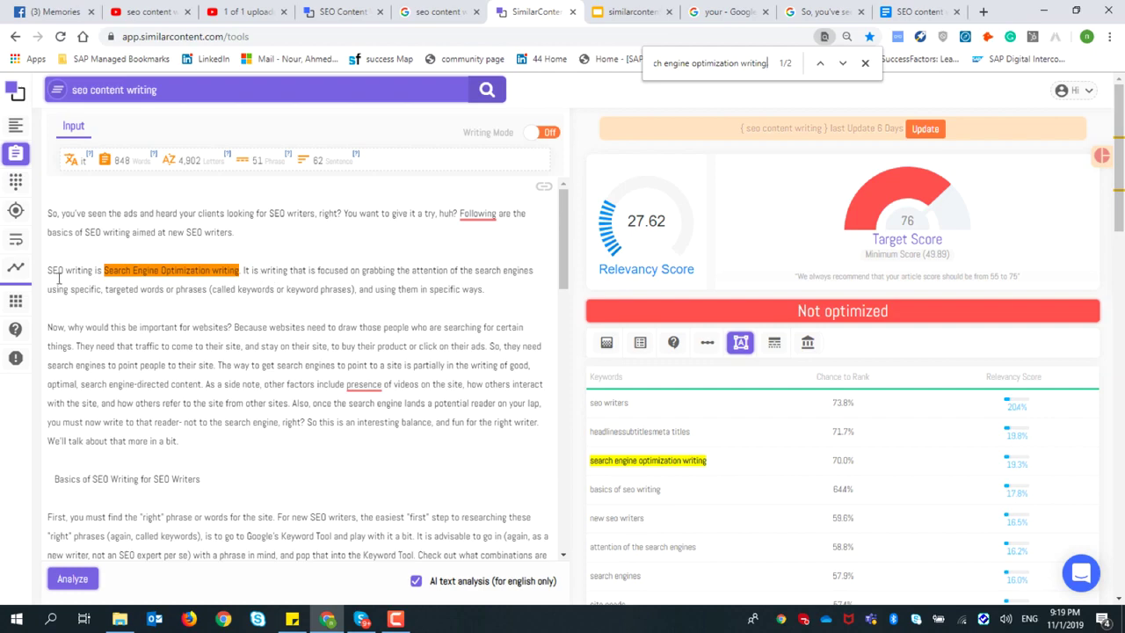
- Add the article paragraph starting "SEO writing is Search Engine Optimization writing" to the end of the sticky note
left_click_drag(483, 290, 52, 268)
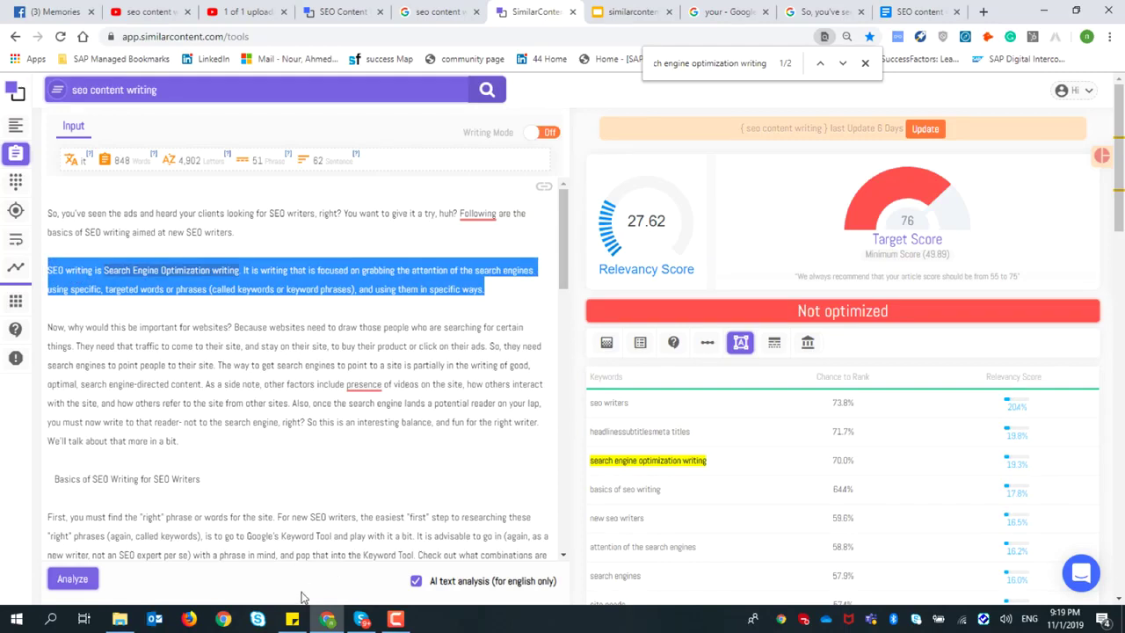
left_click(292, 619)
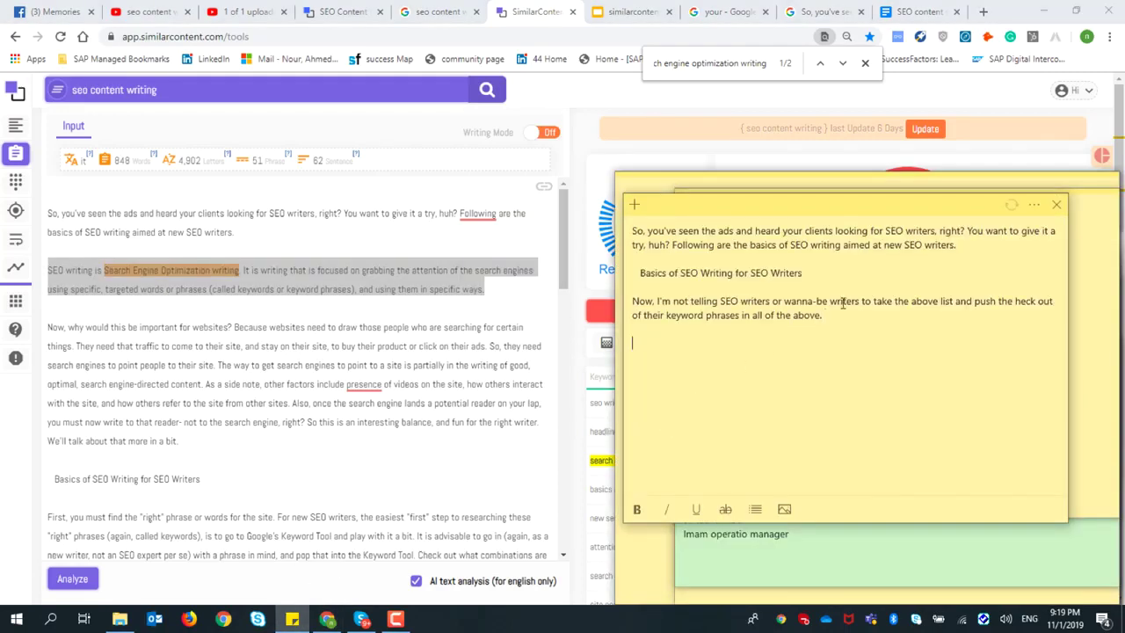
type("SEO writing is Search Engine Optimization writing. It is writing that is focused on grabbing the attention of the search engines using specific, targeted words or phrases (called keywords or keyword phrases), and using them in specific ways.")
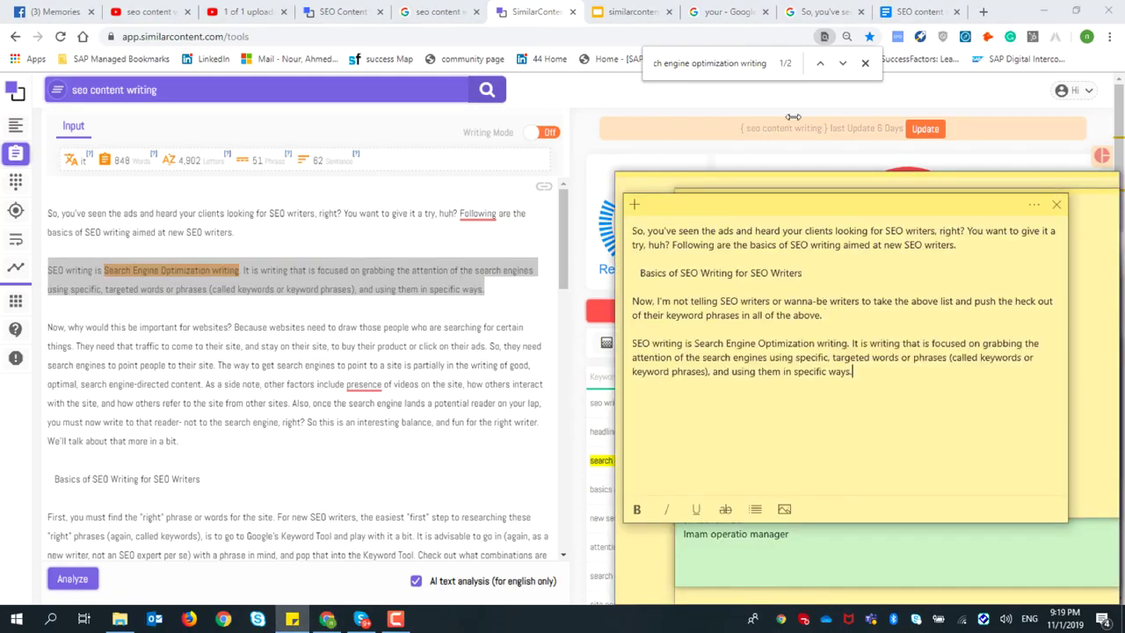
left_click(418, 349)
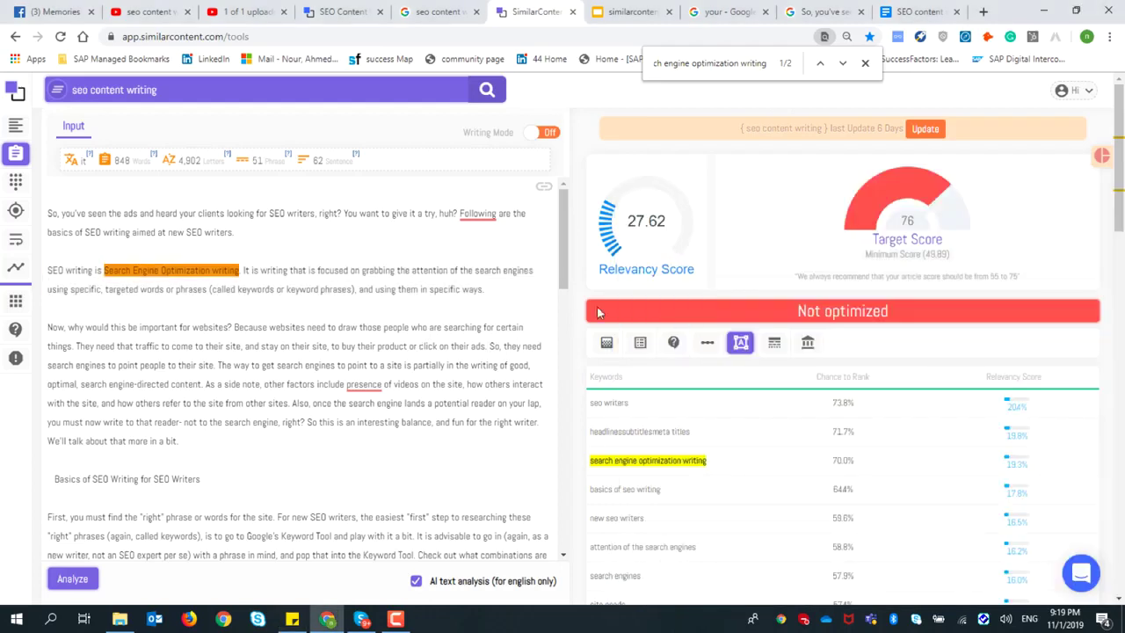
- Find the extracted keyword "basics of seo writing" on the page and check where it occurs in the article
scroll(638, 332, "down", 2)
left_click_drag(670, 281, 582, 280)
key("ctrl+c")
left_click(388, 332)
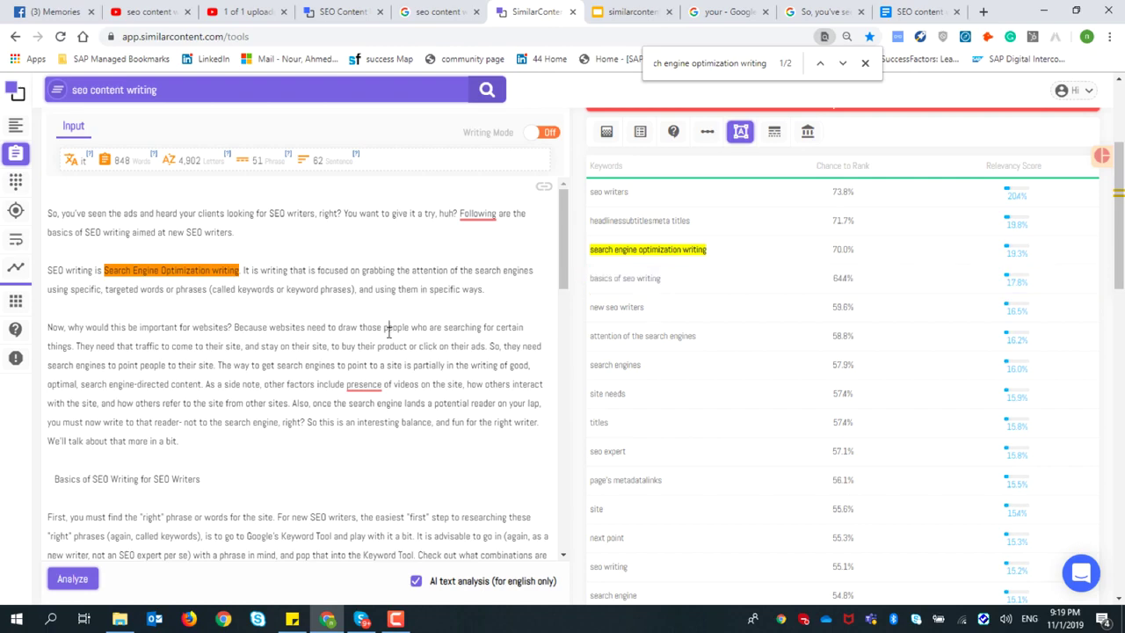
key("ctrl+f")
key("ctrl+v")
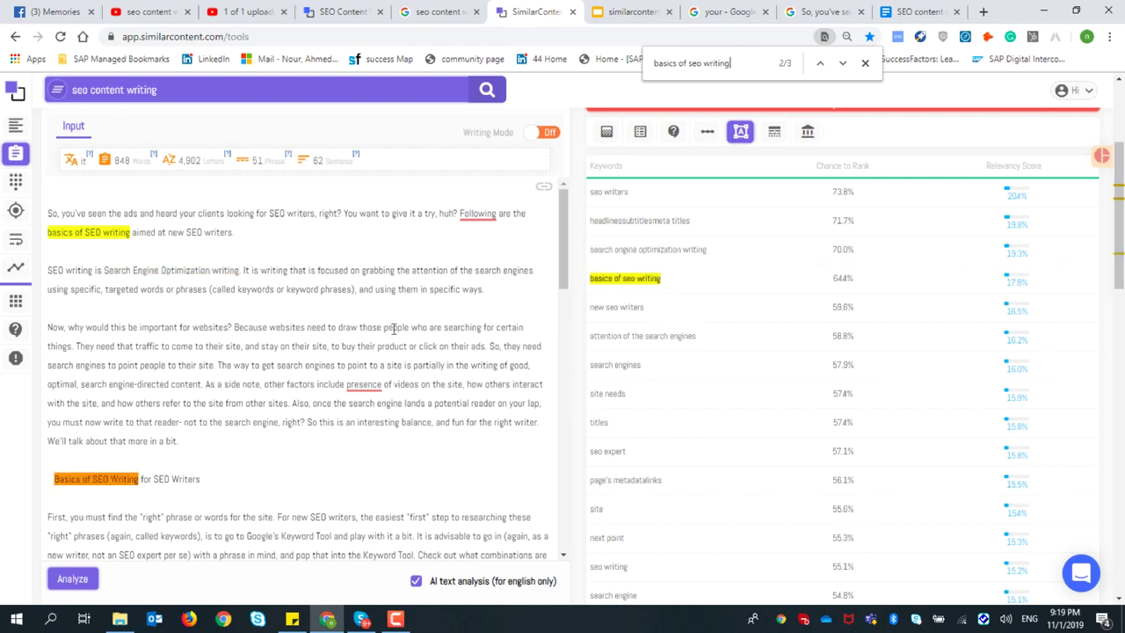
left_click(841, 64)
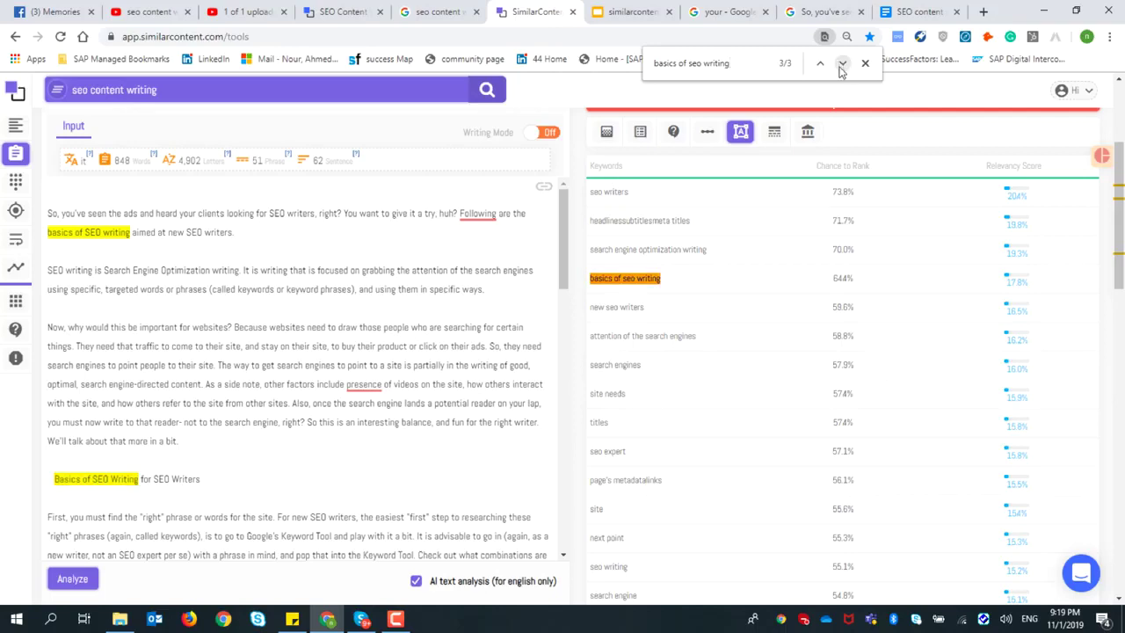
scroll(349, 348, "down", 3)
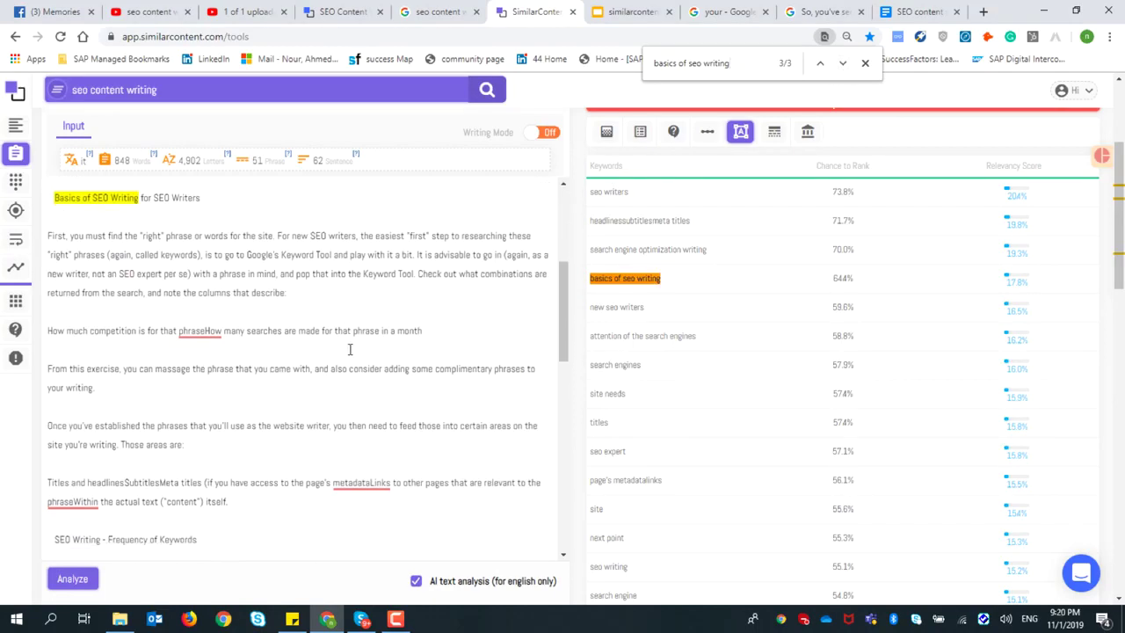
scroll(361, 325, "down", 3)
scroll(377, 352, "up", 6)
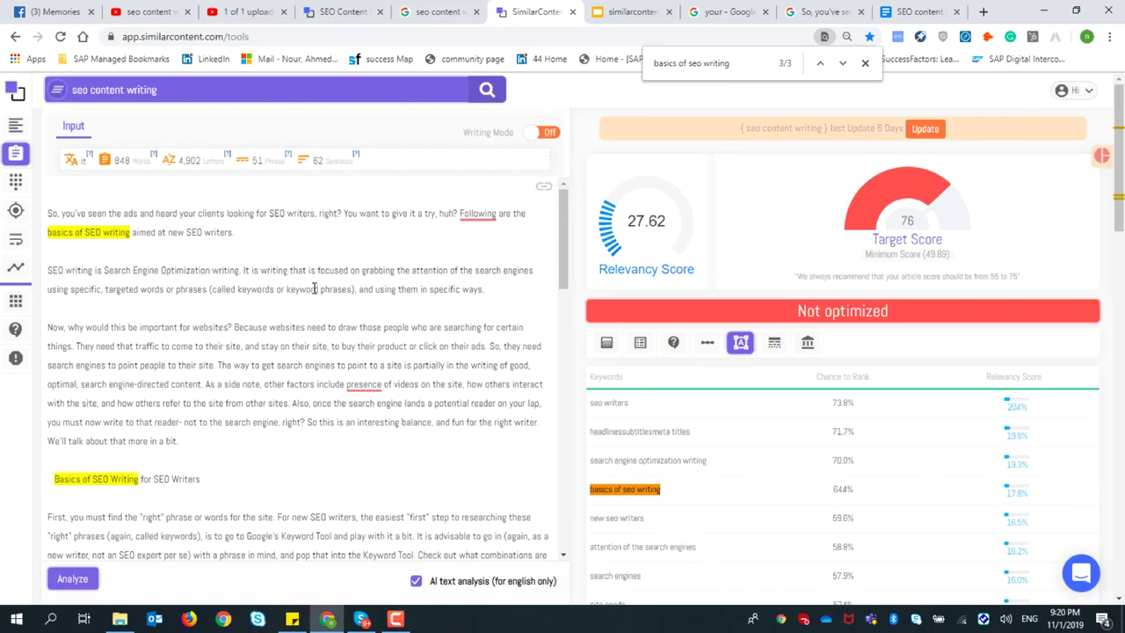
- Look through the article sections once more and select the entire article text in the input editor
scroll(292, 380, "down", 3)
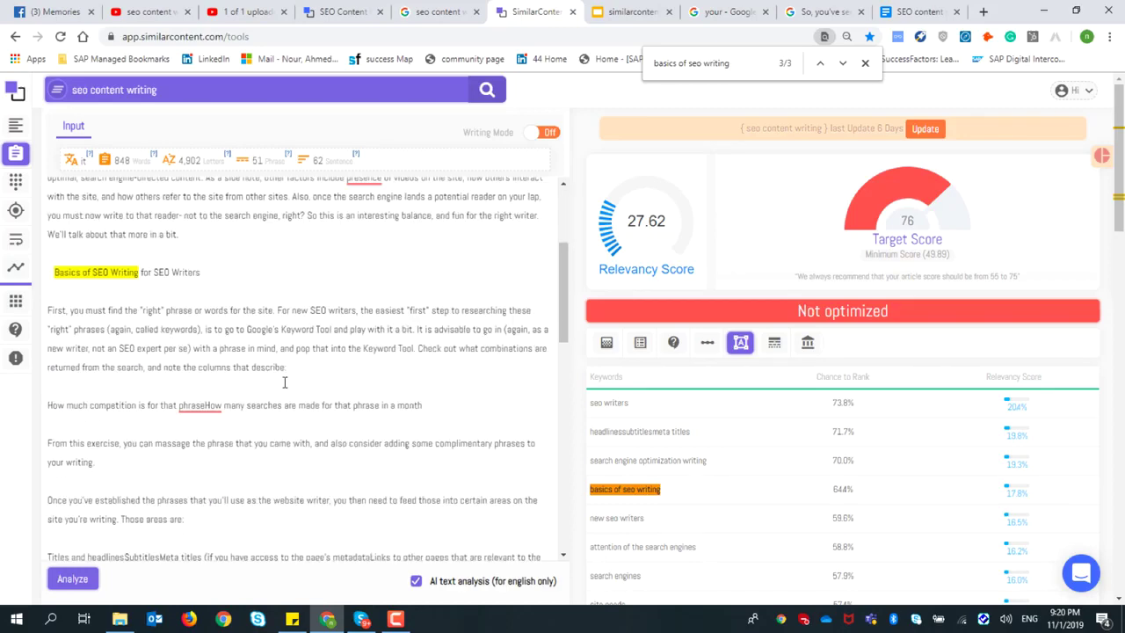
scroll(291, 422, "up", 1)
scroll(291, 431, "down", 4)
scroll(291, 431, "down", 1)
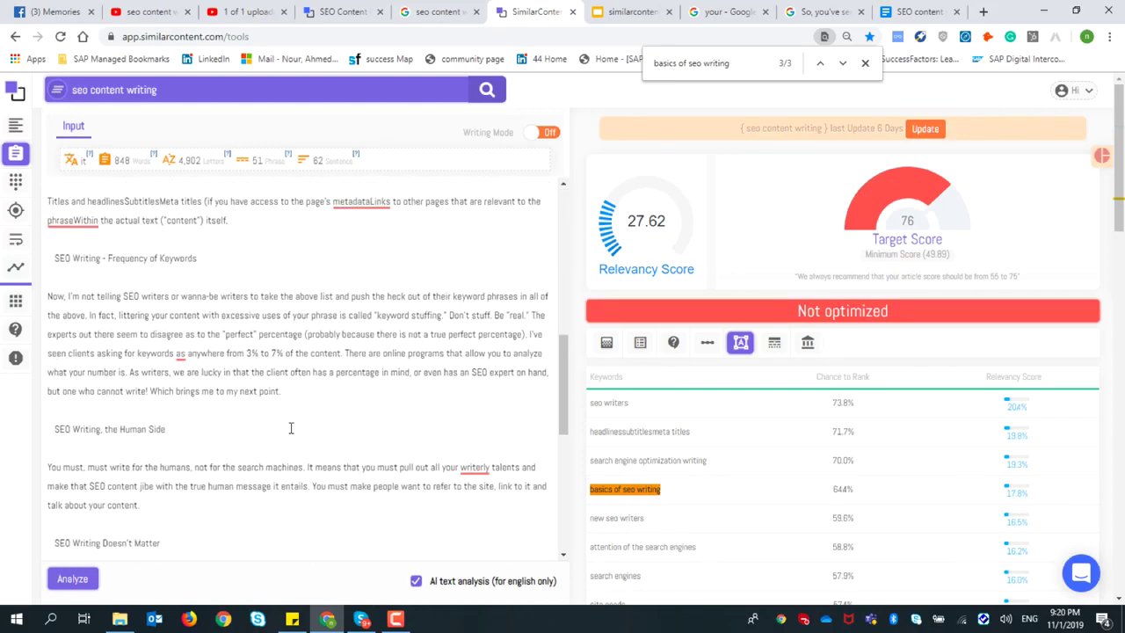
key("ctrl+a")
scroll(281, 414, "up", 8)
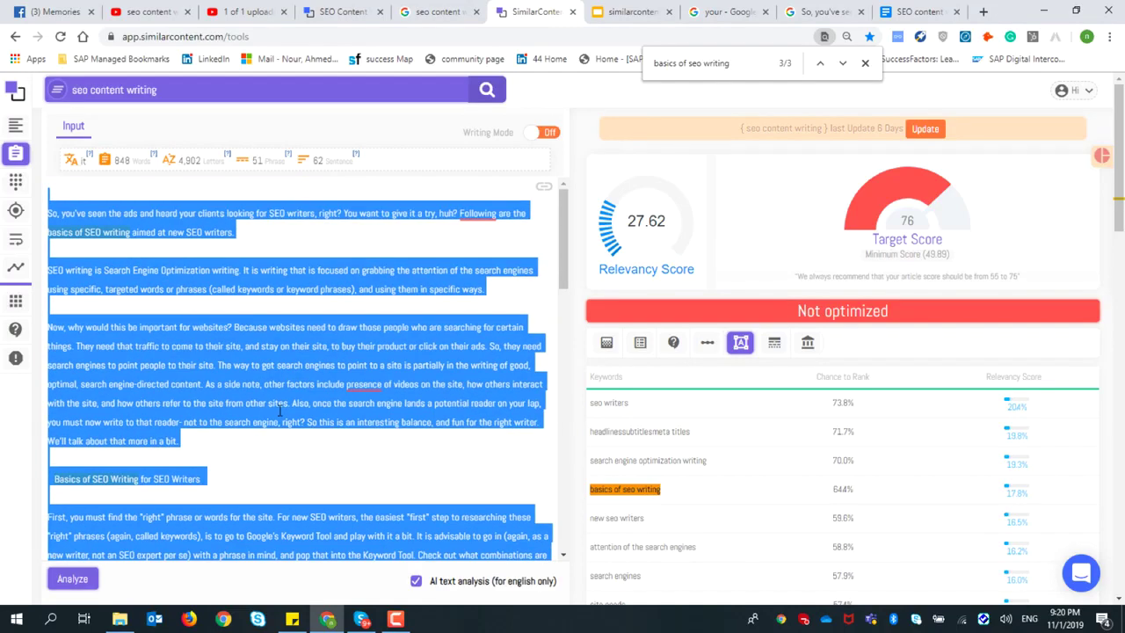
- Copy all the collected excerpts from the sticky note and return to the article in the SimilarContent editor
left_click(292, 619)
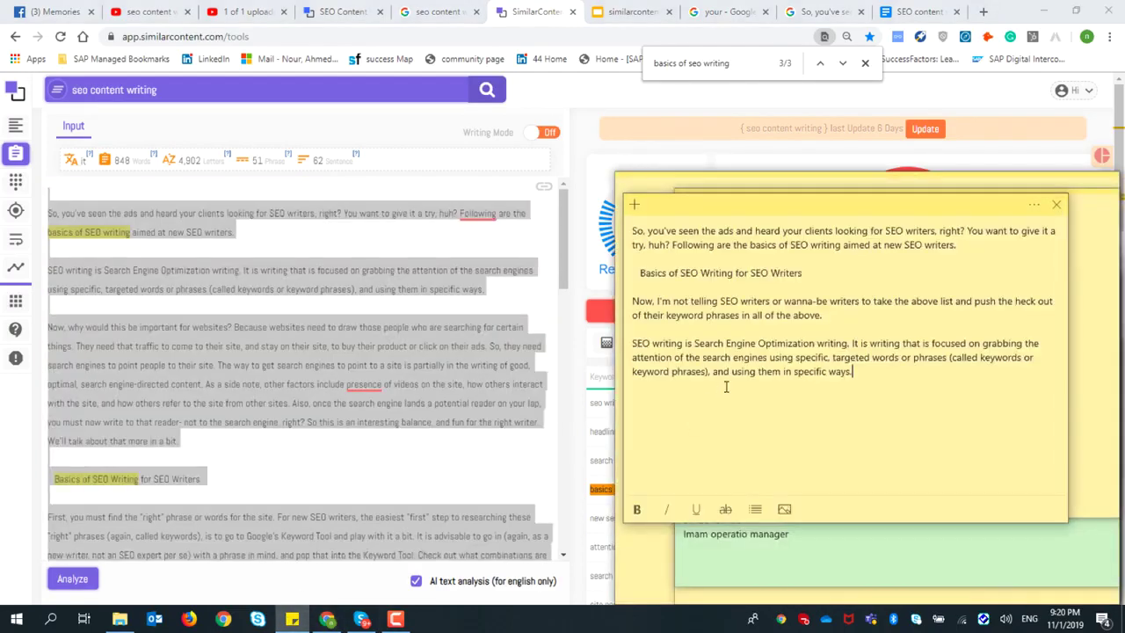
left_click_drag(878, 372, 632, 231)
key("ctrl+c")
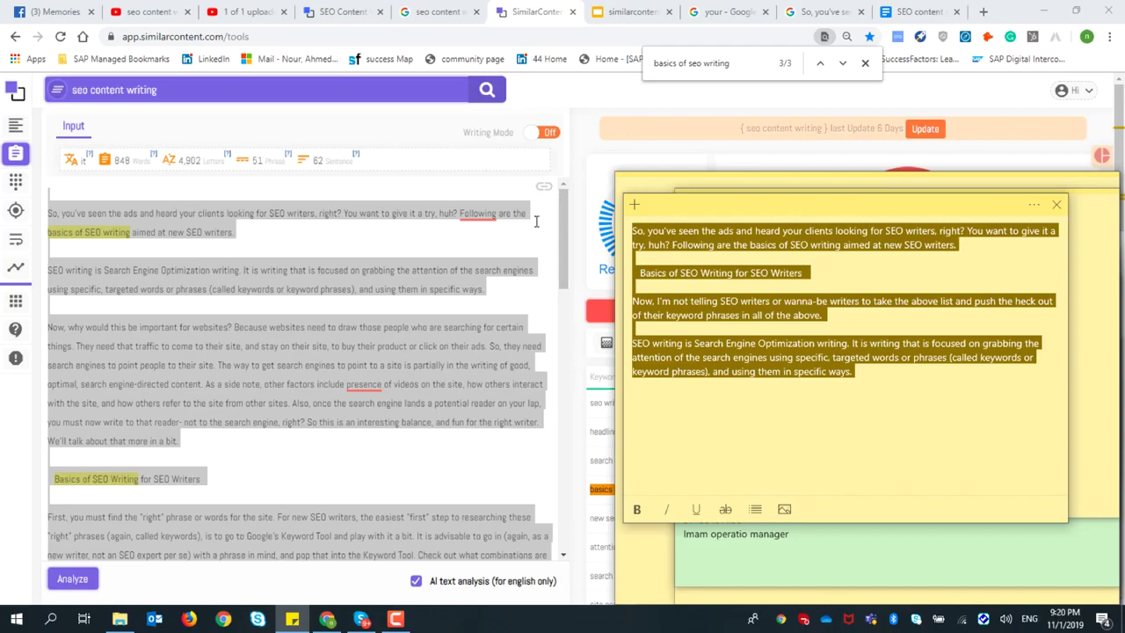
left_click(310, 349)
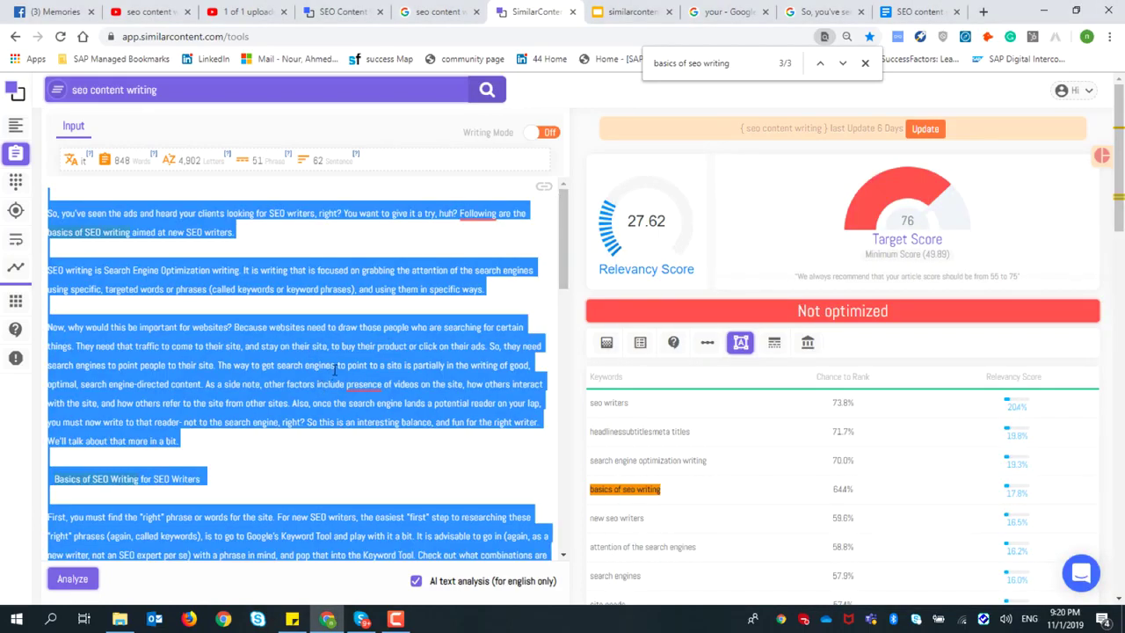
- Replace the article in the input editor with the collected excerpts, analyze them and review their Keyword Ranking Predictor results
key("ctrl+v")
left_click(62, 581)
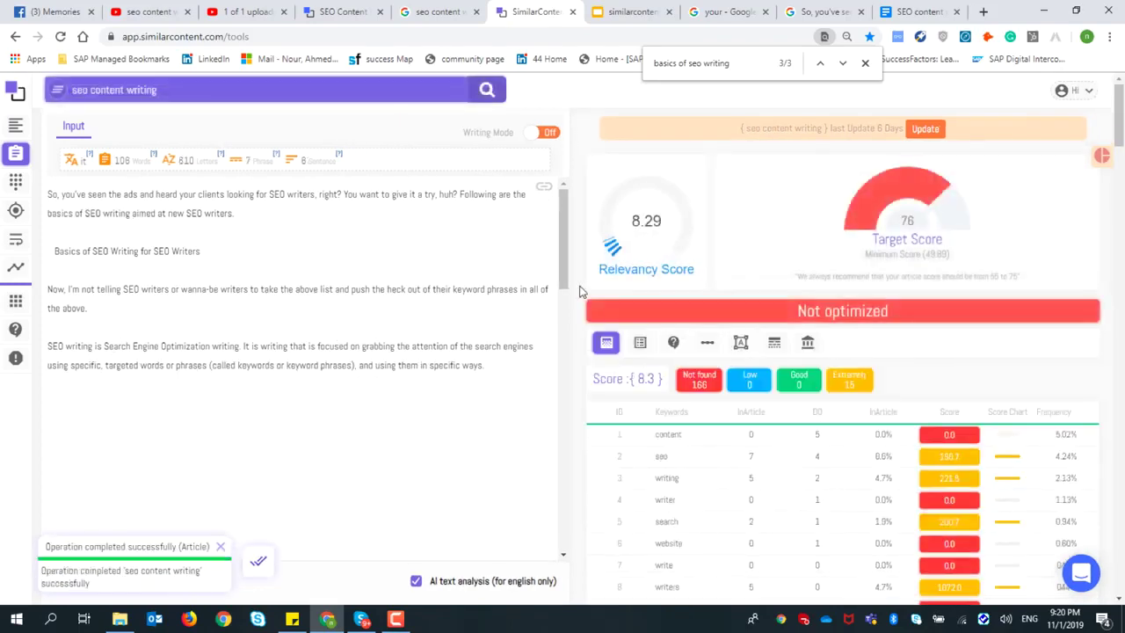
left_click(742, 343)
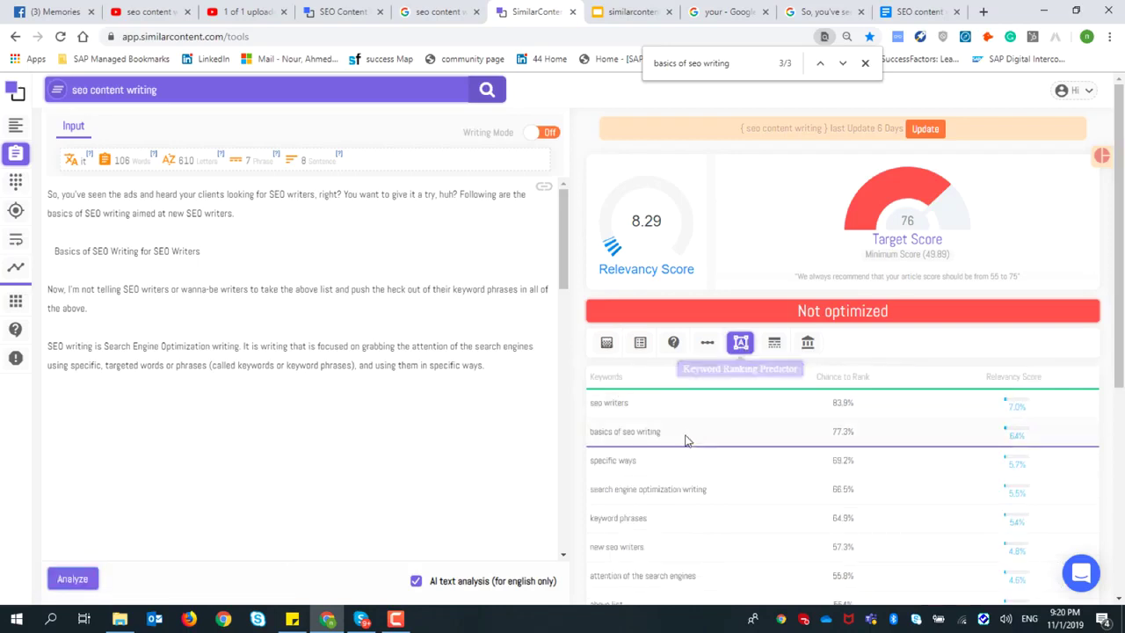
scroll(673, 444, "down", 1)
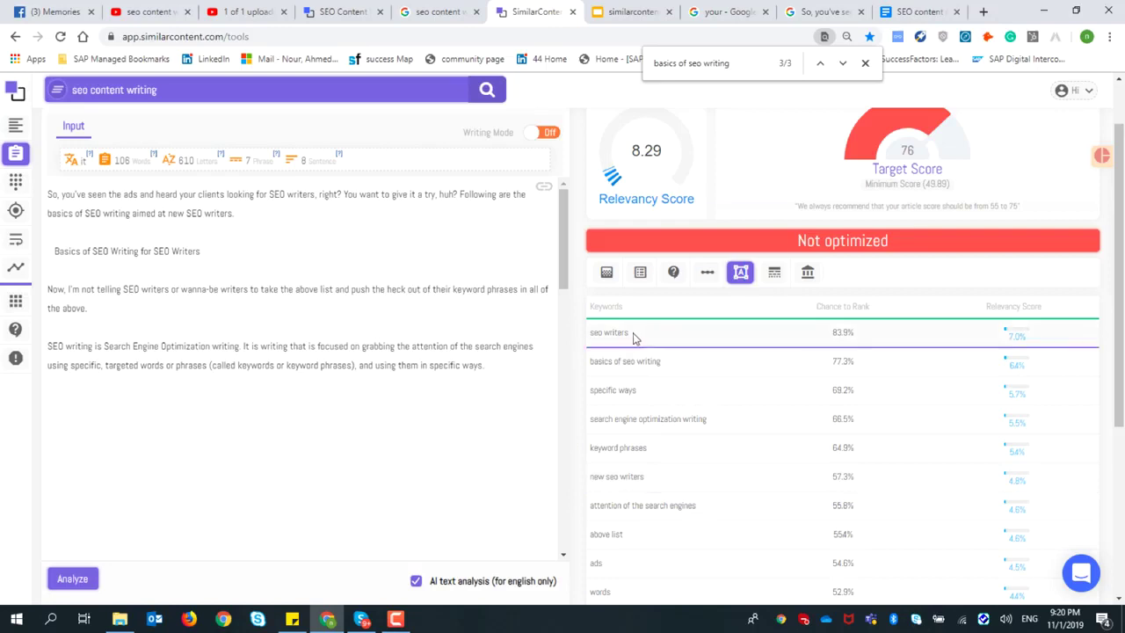
- Select all of the pasted excerpts and delete them from the input editor
double_click(596, 332)
left_click_drag(611, 343, 296, 349)
left_click(371, 349)
left_click_drag(486, 366, 123, 203)
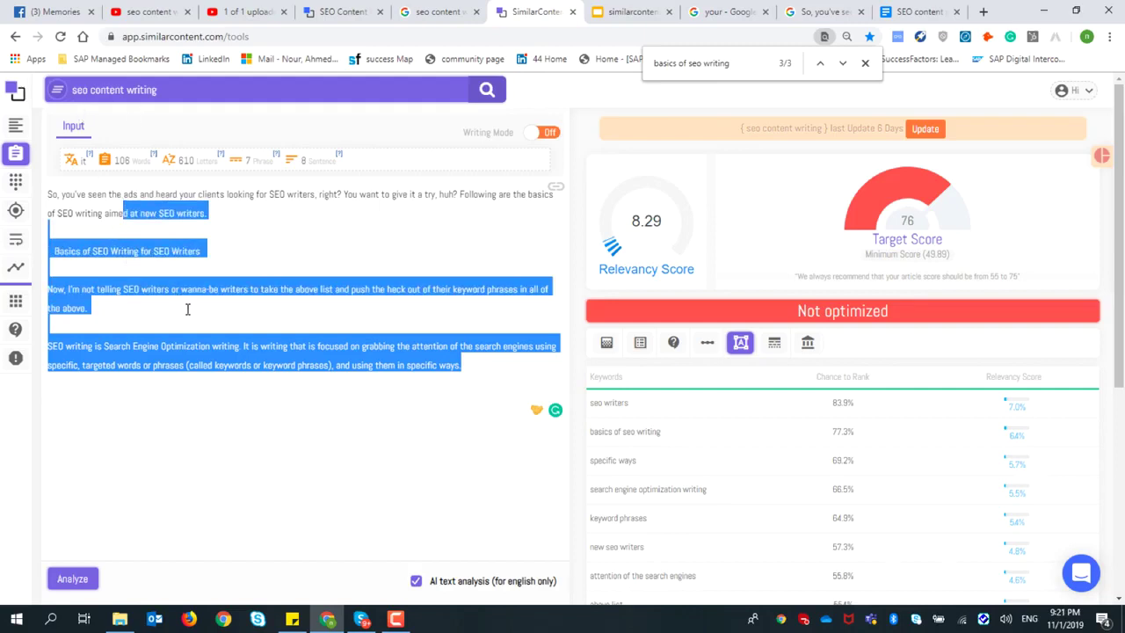
left_click(272, 362)
left_click_drag(495, 364, 42, 187)
left_click(115, 240)
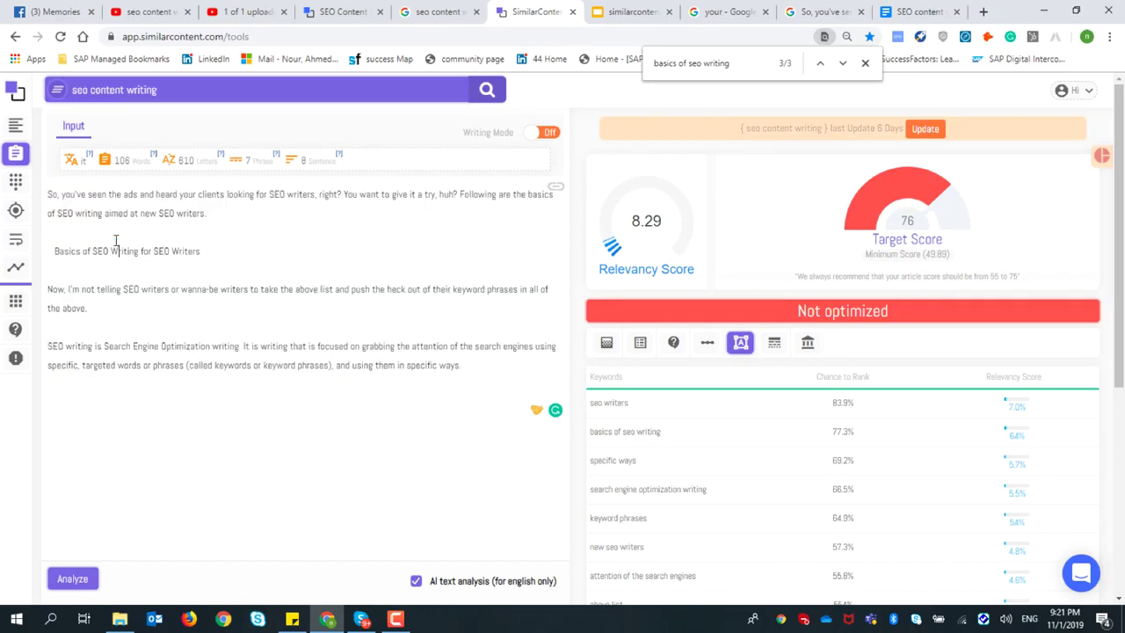
left_click_drag(494, 370, 43, 193)
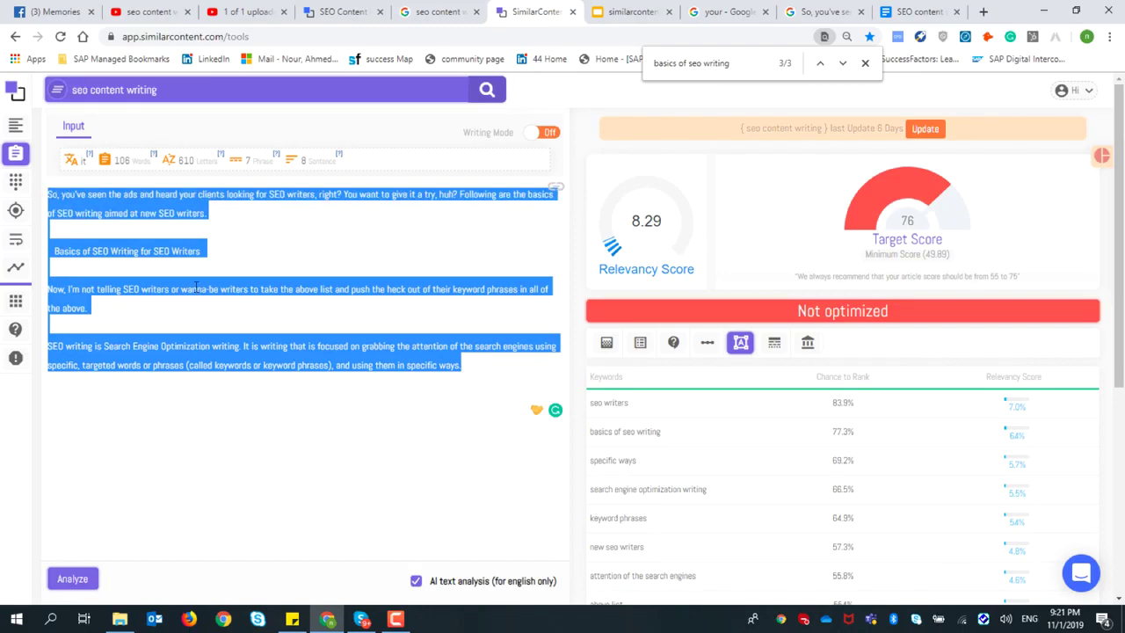
key("Delete")
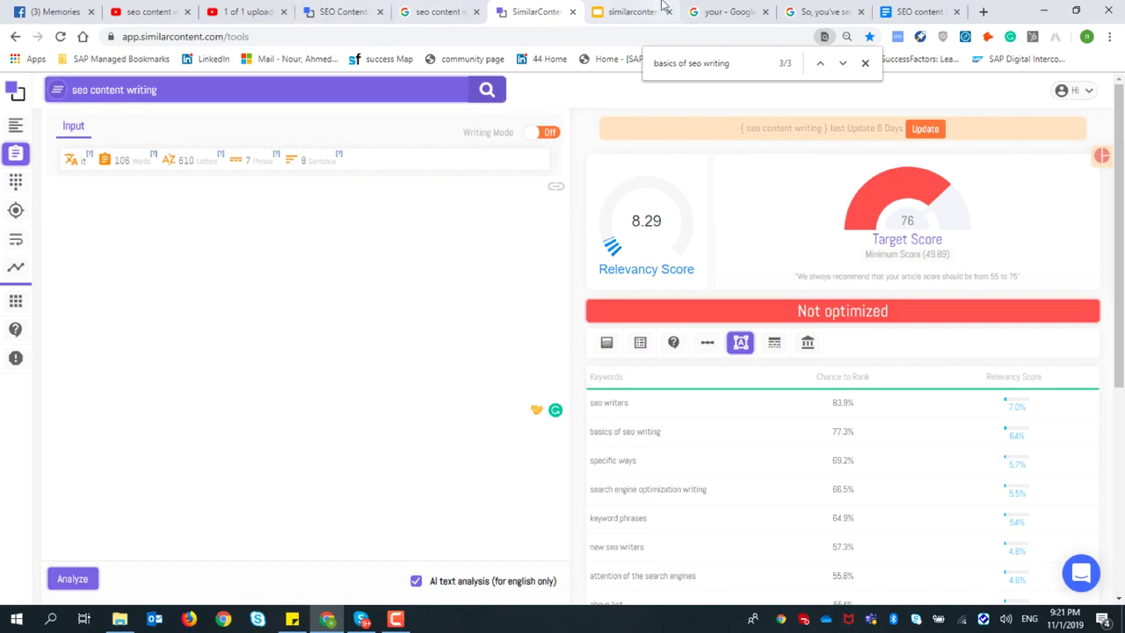
- Copy the URL of the SimilarContent blog article on SEO content writing and return to the SimilarContent tool
left_click(342, 12)
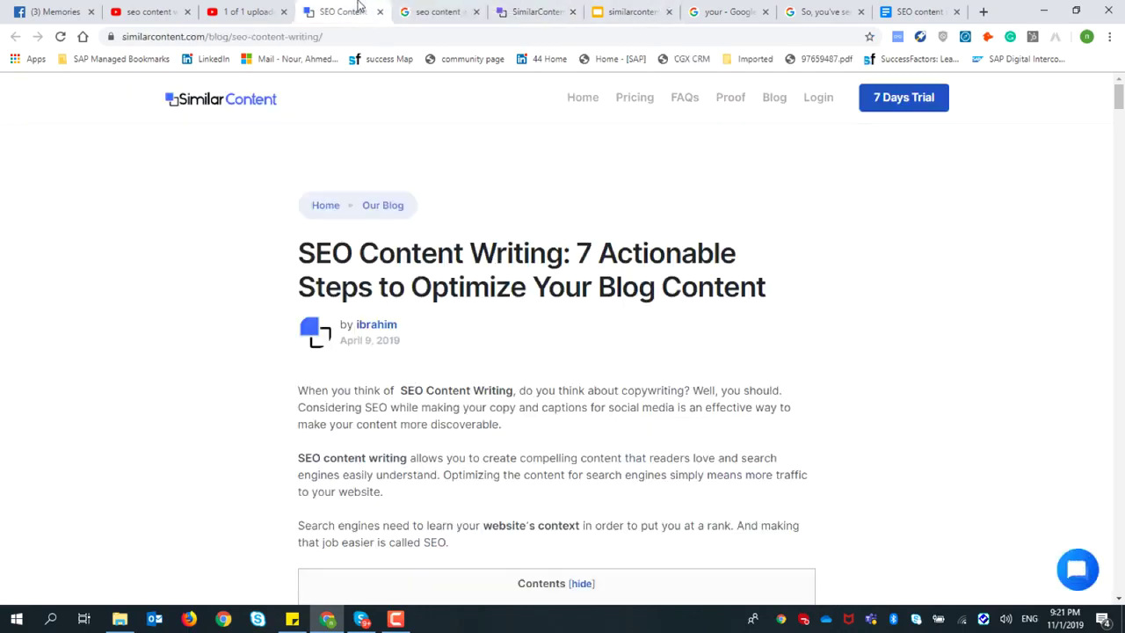
left_click(270, 37)
key("ctrl+c")
left_click(438, 11)
left_click(525, 11)
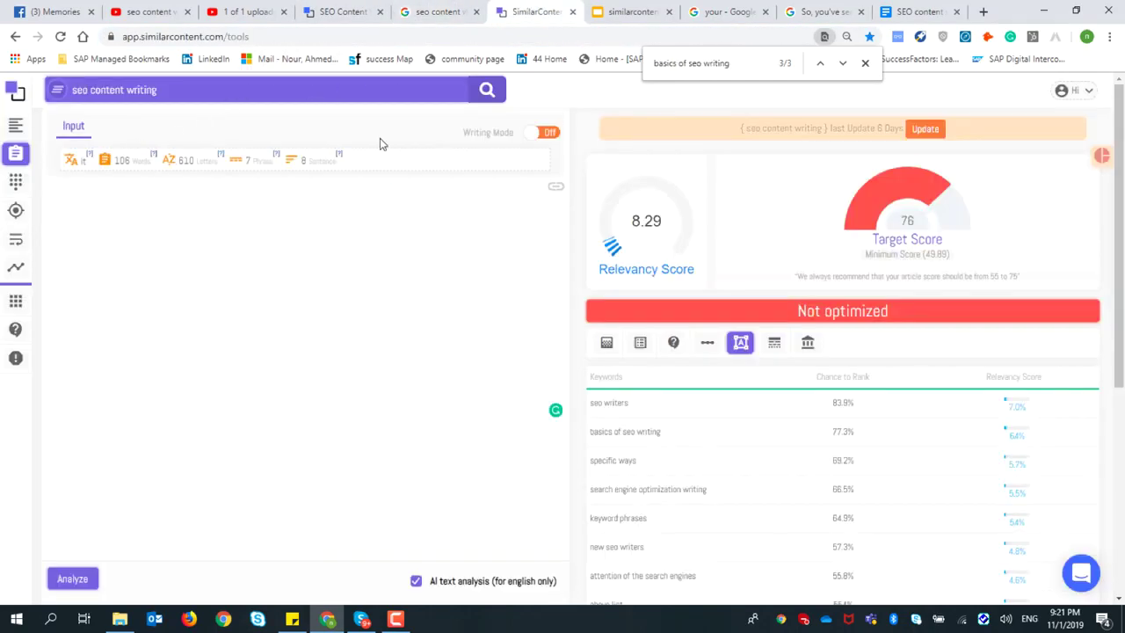
left_click(555, 186)
type("https://www.thebalancesmb.com/so-you-want-to-write-seo-1360661")
triple_click(273, 211)
key("ctrl+v")
left_click(535, 212)
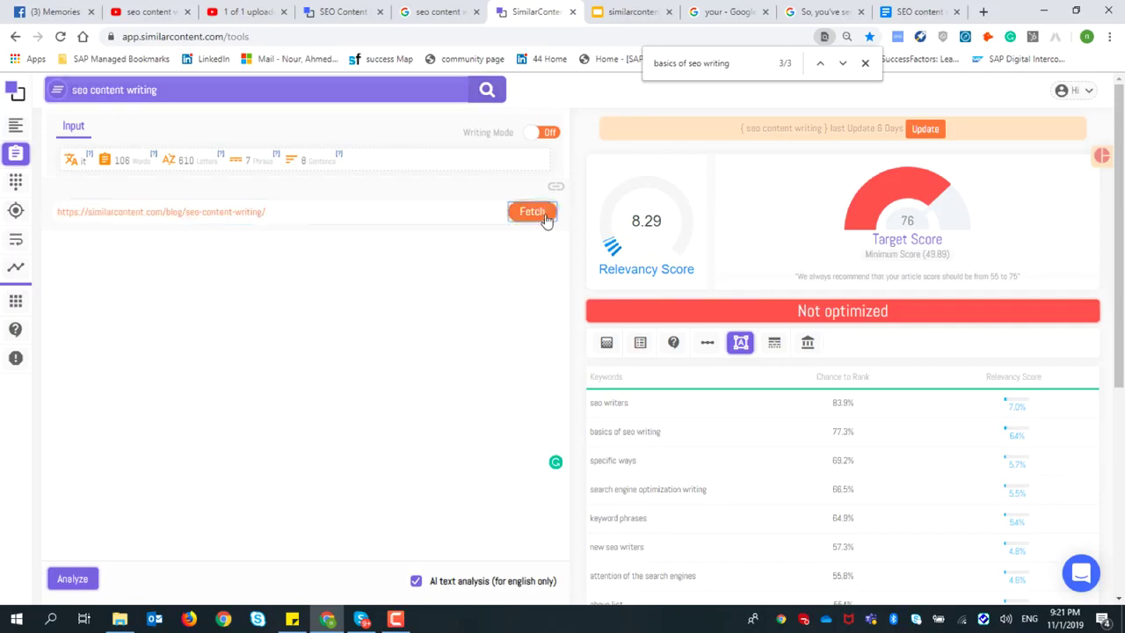
left_click_drag(143, 315, 42, 165)
key("BackSpace")
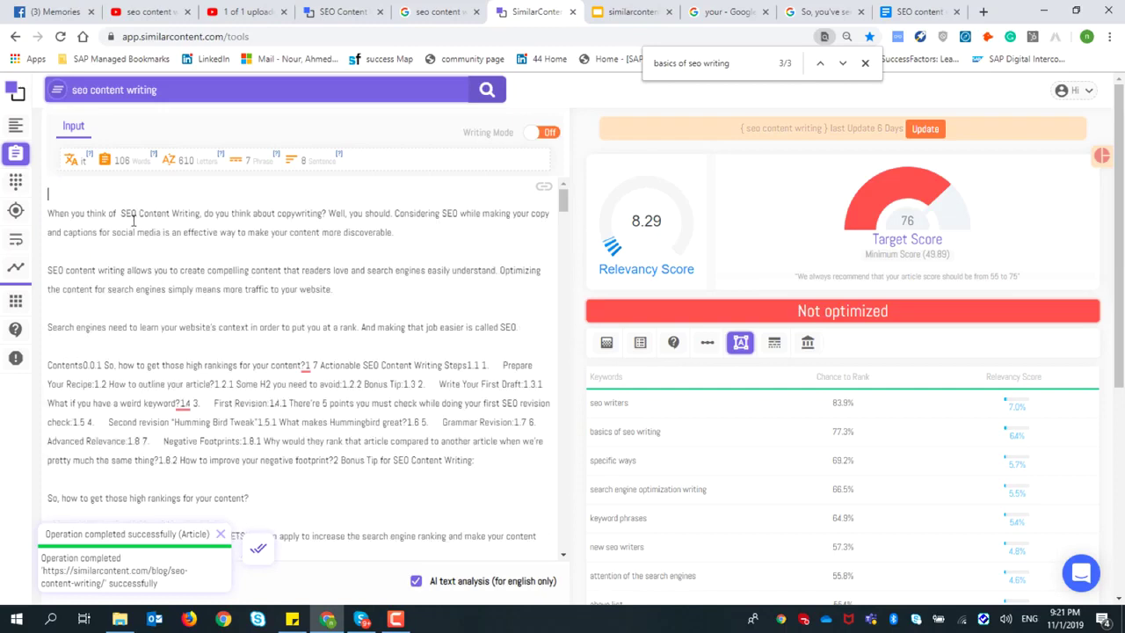
- Analyze the fetched blog article and review its keywords in the Keyword Ranking Predictor
left_click(219, 534)
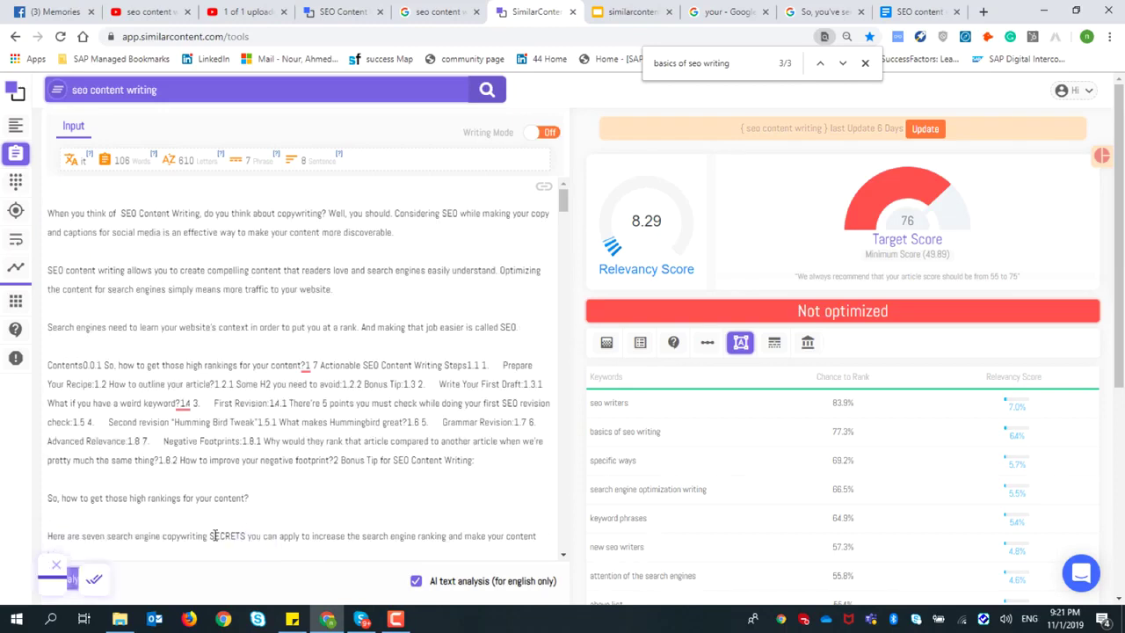
left_click(79, 580)
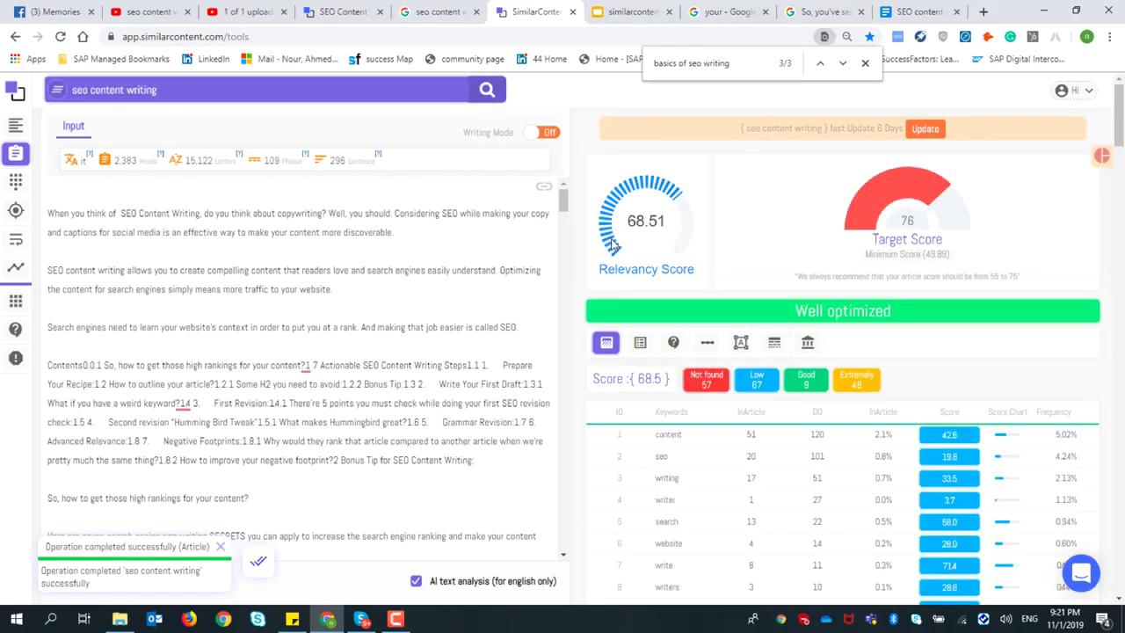
left_click(741, 342)
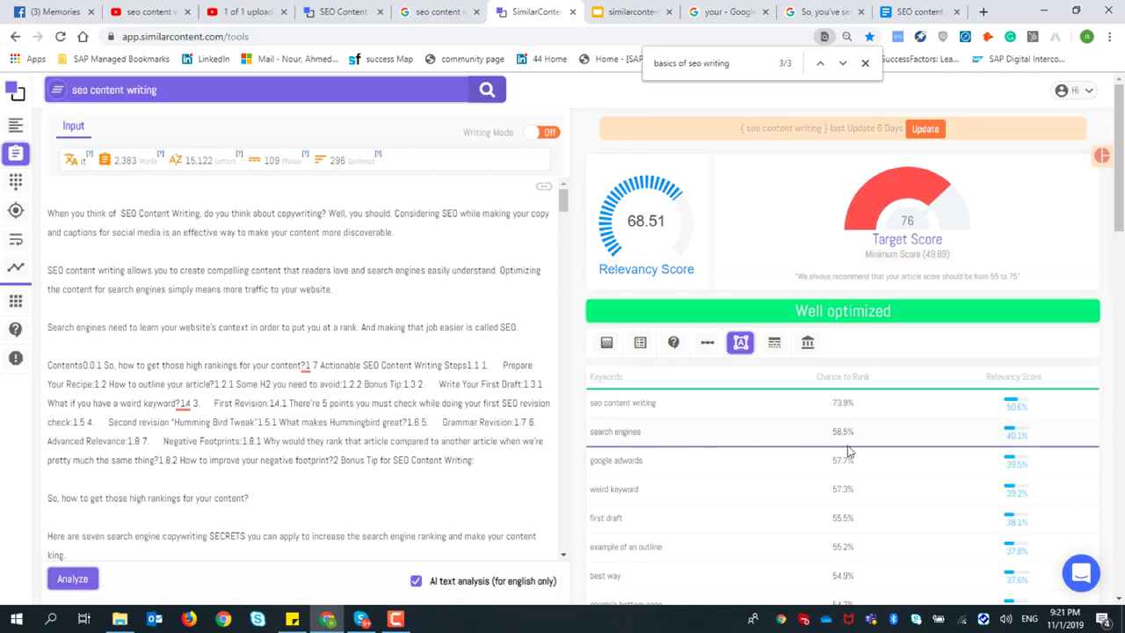
scroll(573, 482, "down", 2)
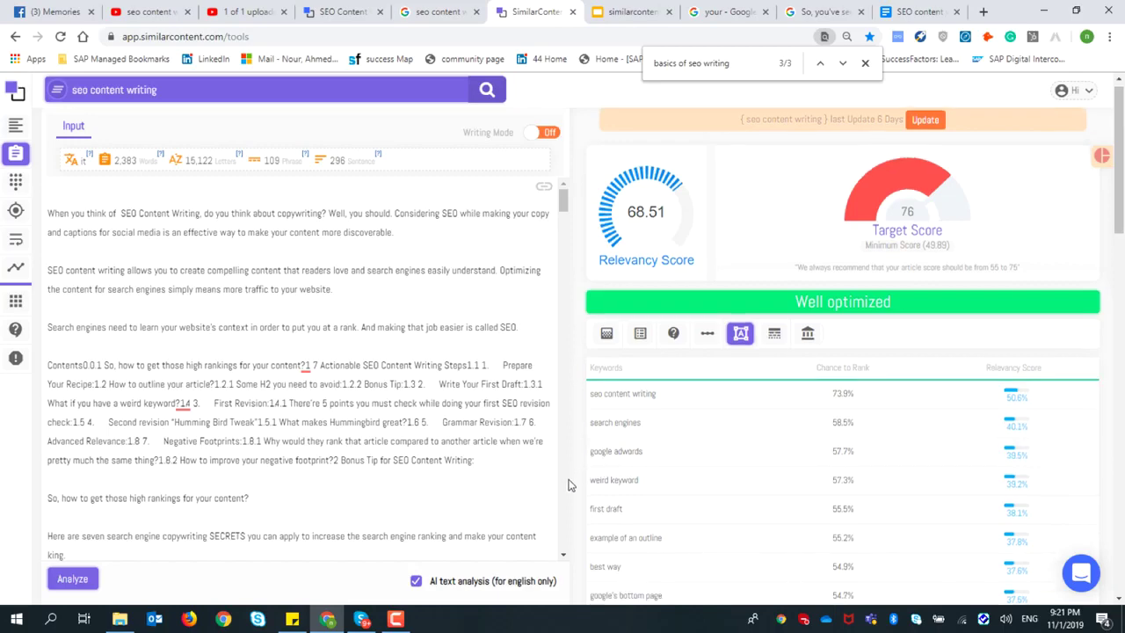
scroll(653, 459, "up", 2)
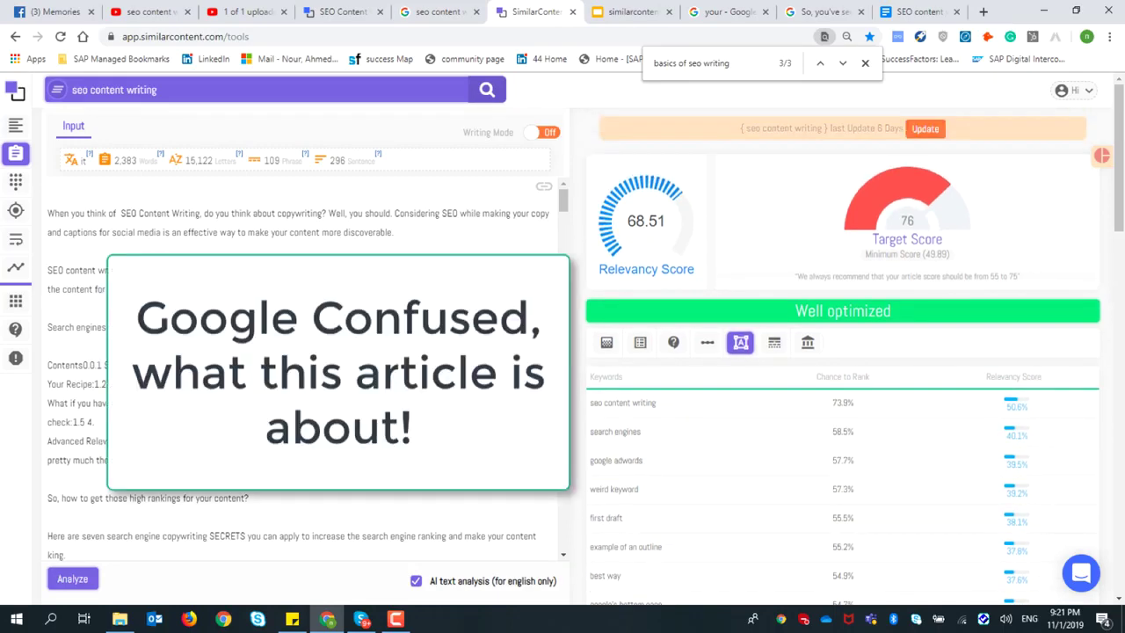
- Look through the fetched article's sections and subheadings to see which topics they cover
scroll(299, 356, "down", 10)
scroll(299, 356, "up", 5)
scroll(275, 362, "down", 15)
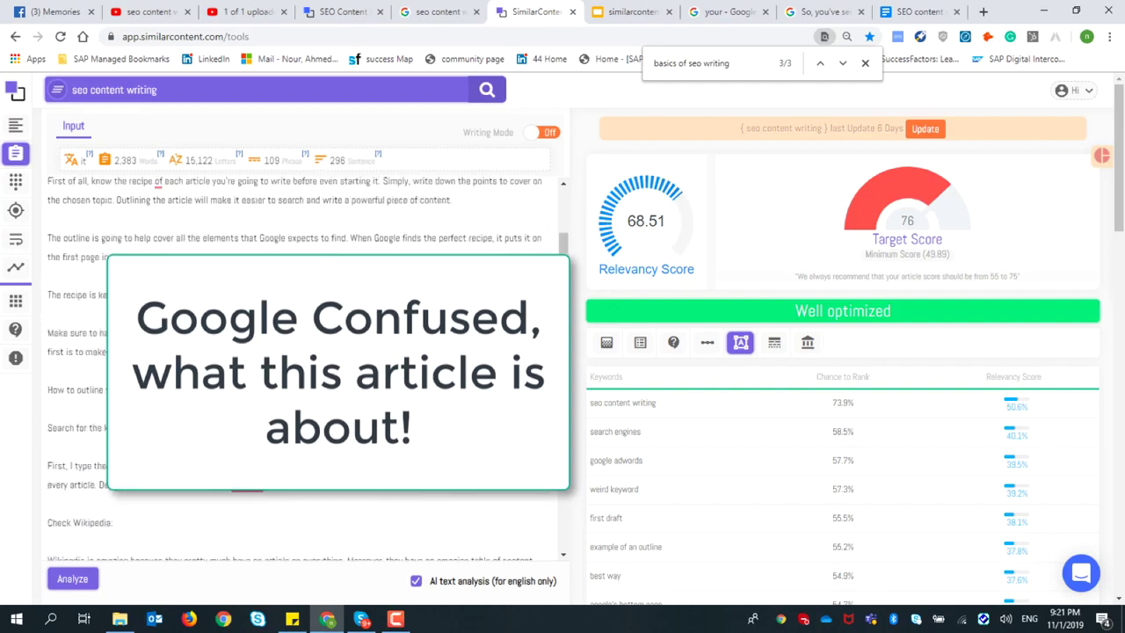
scroll(274, 362, "down", 1)
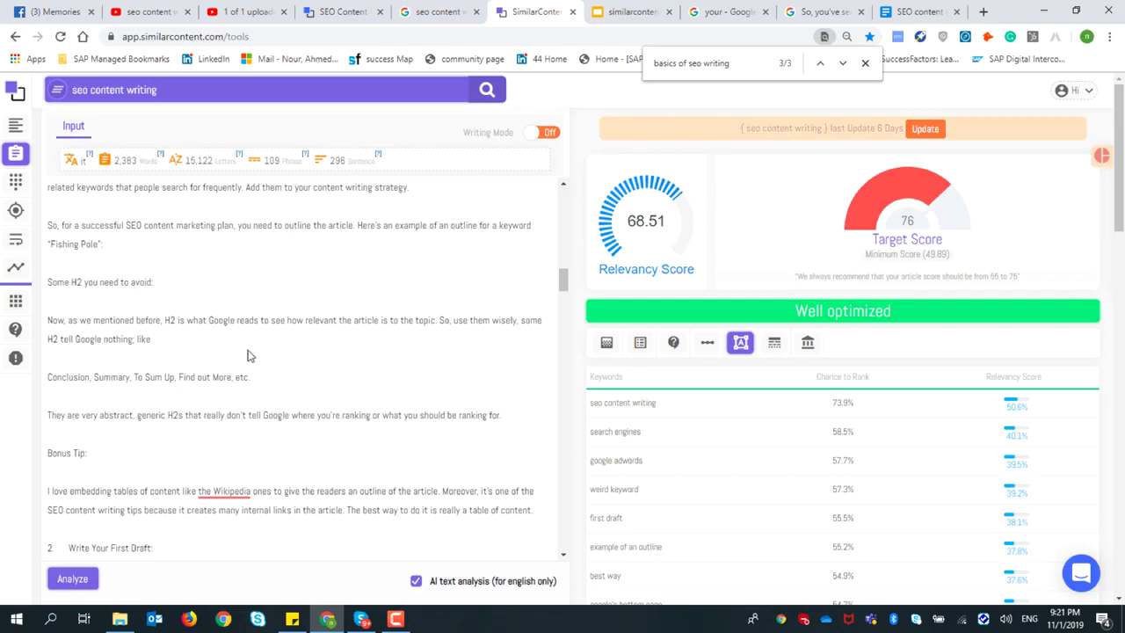
scroll(221, 319, "up", 8)
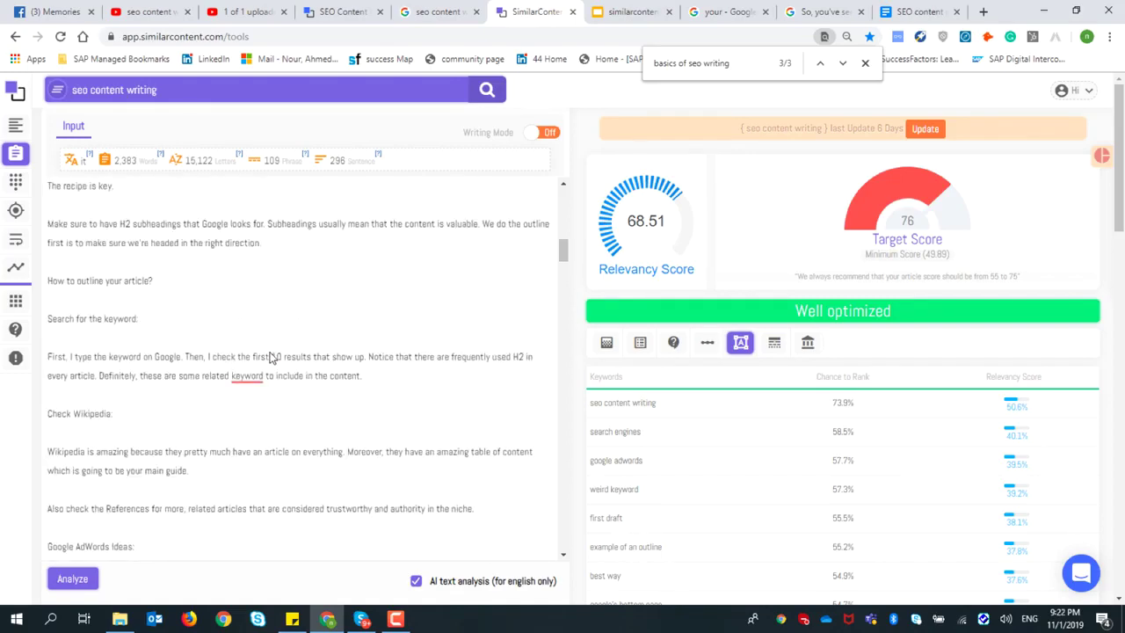
scroll(259, 390, "up", 4)
scroll(251, 392, "down", 3)
scroll(251, 392, "down", 10)
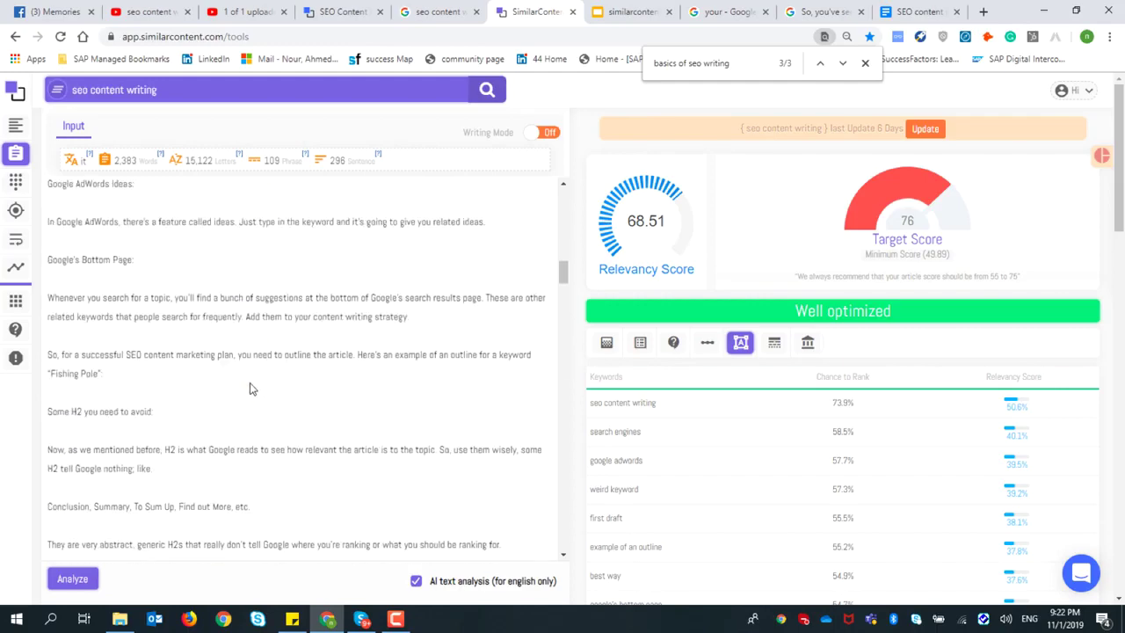
scroll(250, 378, "down", 5)
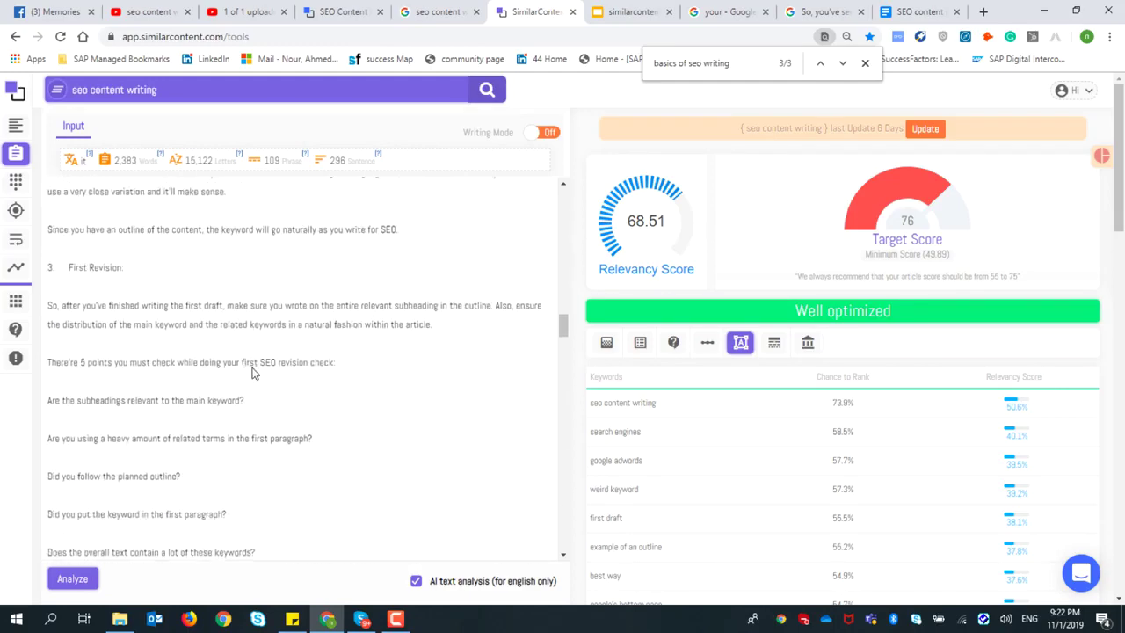
scroll(254, 374, "up", 15)
scroll(269, 376, "up", 8)
- Insert the collected SEO writing excerpts from the sticky note at the start of the fetched article
left_click(292, 618)
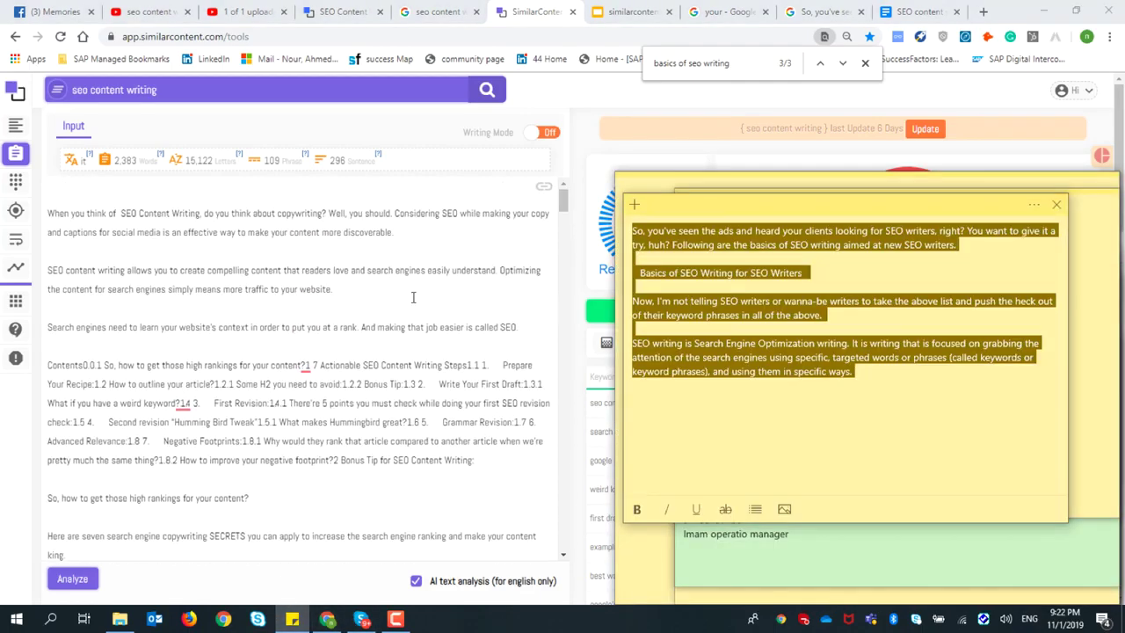
left_click(133, 200)
type("So, you've seen the ads and heard your clients looking for SEO writers, right? You want to give it a try, huh? Following are the basics of SEO writing aimed at new SEO writers.  Basics of SEO Writing for SEO Writers  Now, I'm not telling SEO writers or wanna-be writers to take the above list and push the heck out of their keyword phrases in all of the above.  SEO writing is Search Engine Optimization writing. It is writing that is focused on grabbing the attention of the search engines using specific, targeted words or phrases (called keywords or keyword phrases), and using them in specific ways.")
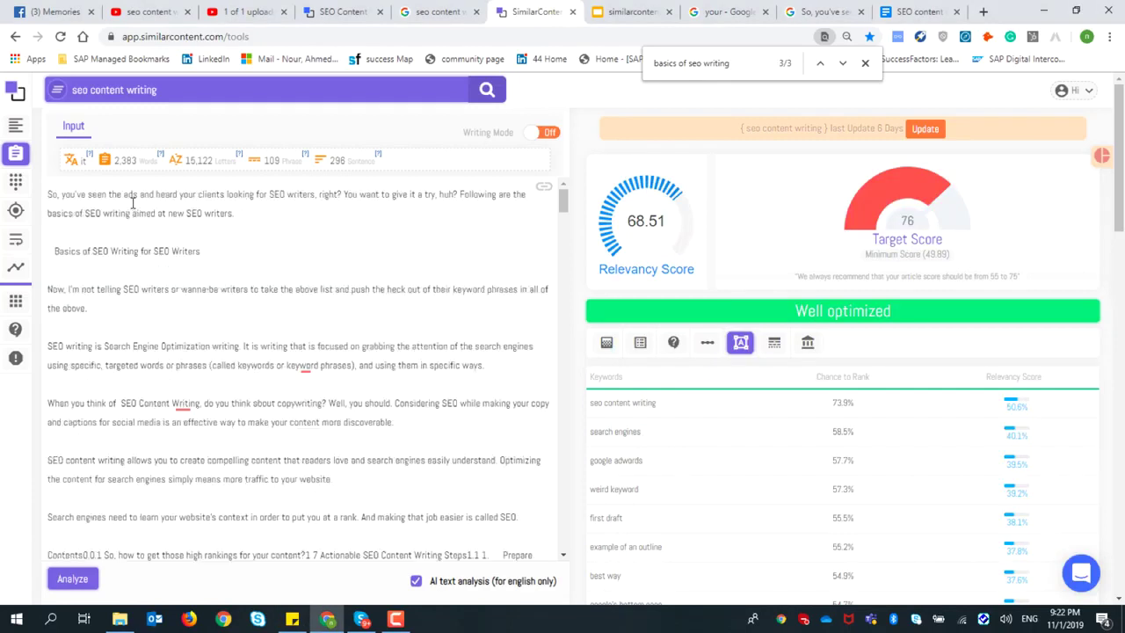
- Analyze the extended article and examine the top keywords in the Keyword Ranking Predictor, from "seo content writing" to "keyword phrases"
left_click(70, 578)
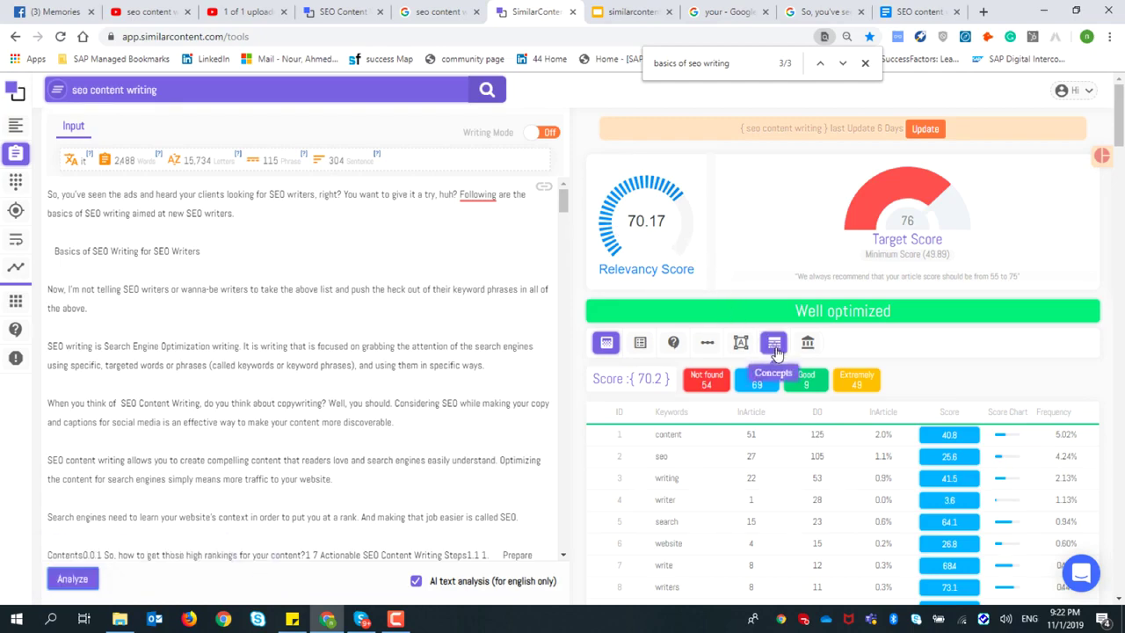
left_click(741, 343)
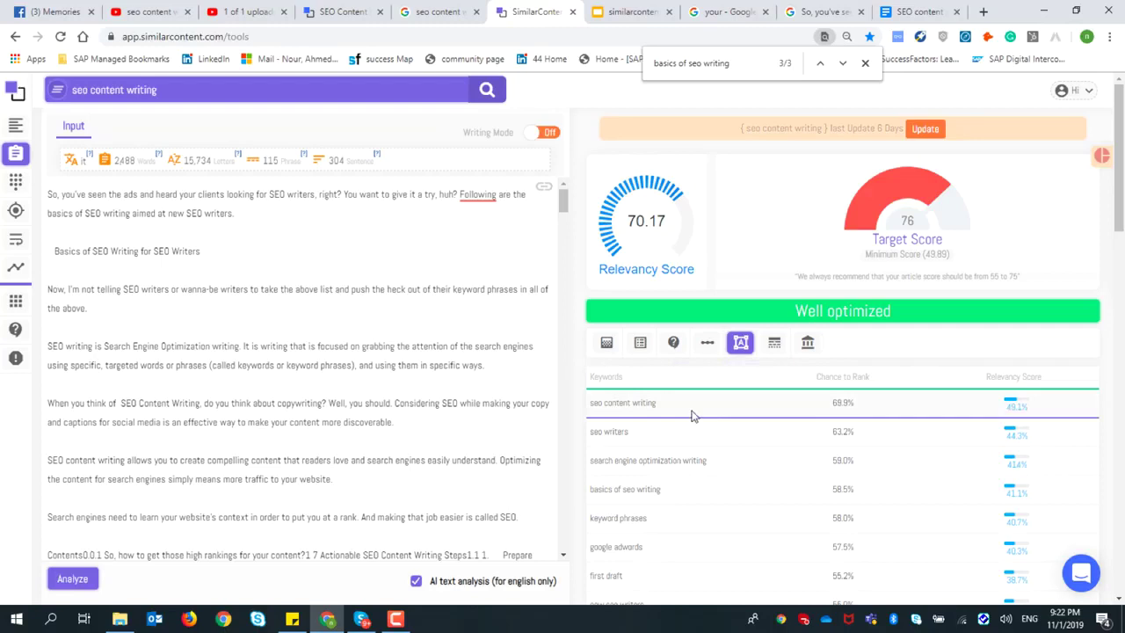
scroll(690, 416, "down", 2)
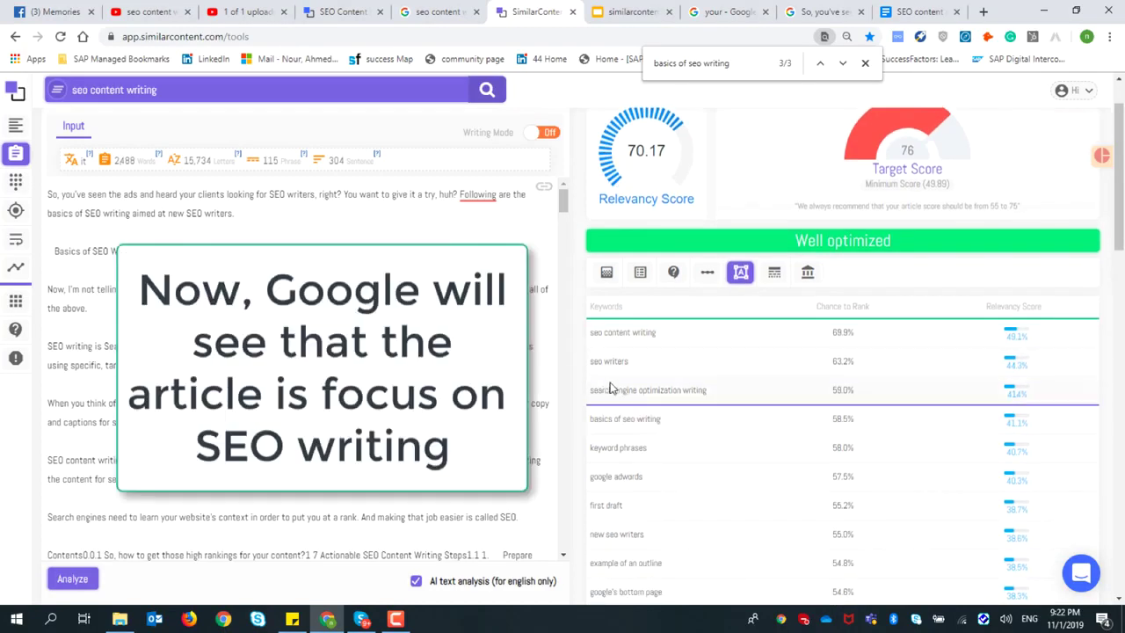
left_click_drag(592, 331, 1019, 453)
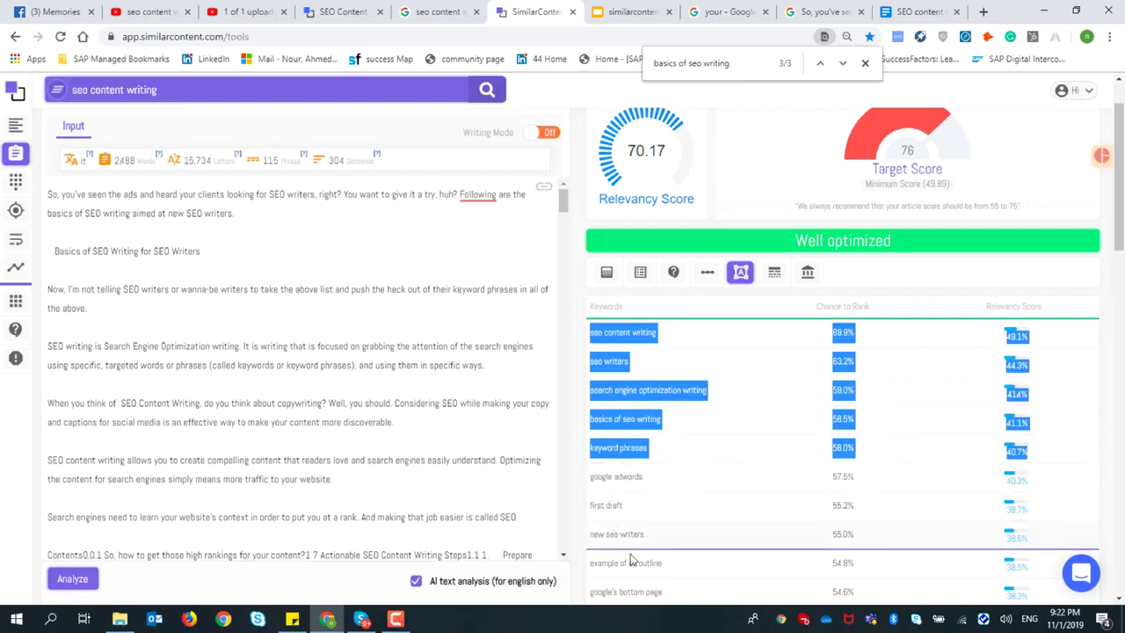
scroll(602, 480, "down", 2)
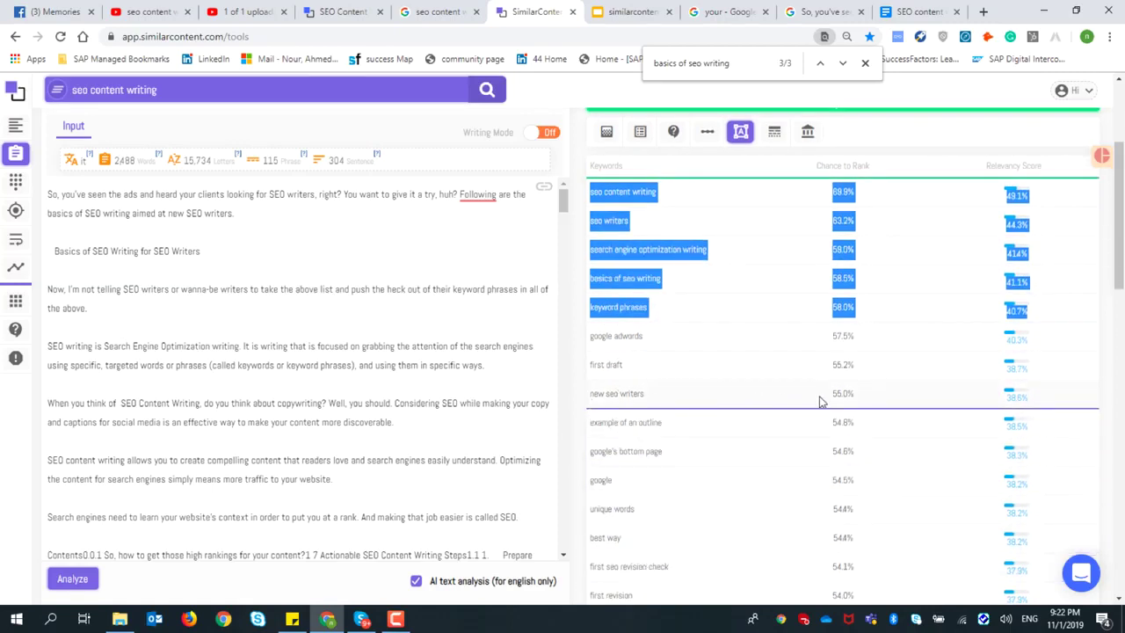
scroll(879, 299, "up", 3)
- Undo the excerpts' insertion and add only the sticky note heading "Basics of SEO Writing for SEO Writers" on its own line before "Prepare Your Recipe"
left_click(464, 289)
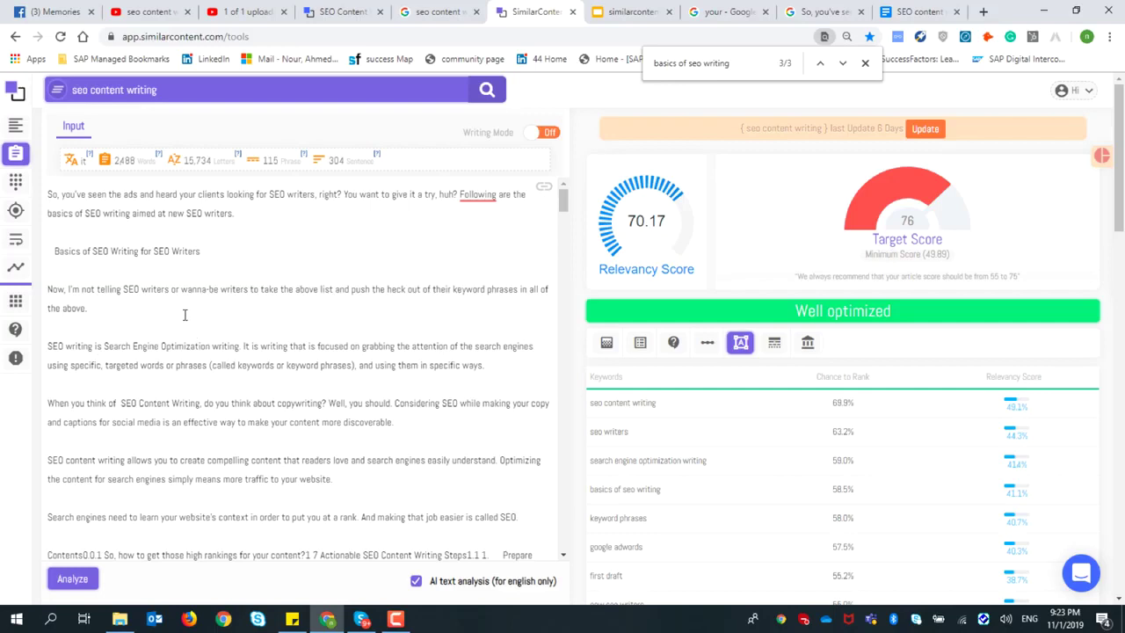
key("ctrl+z")
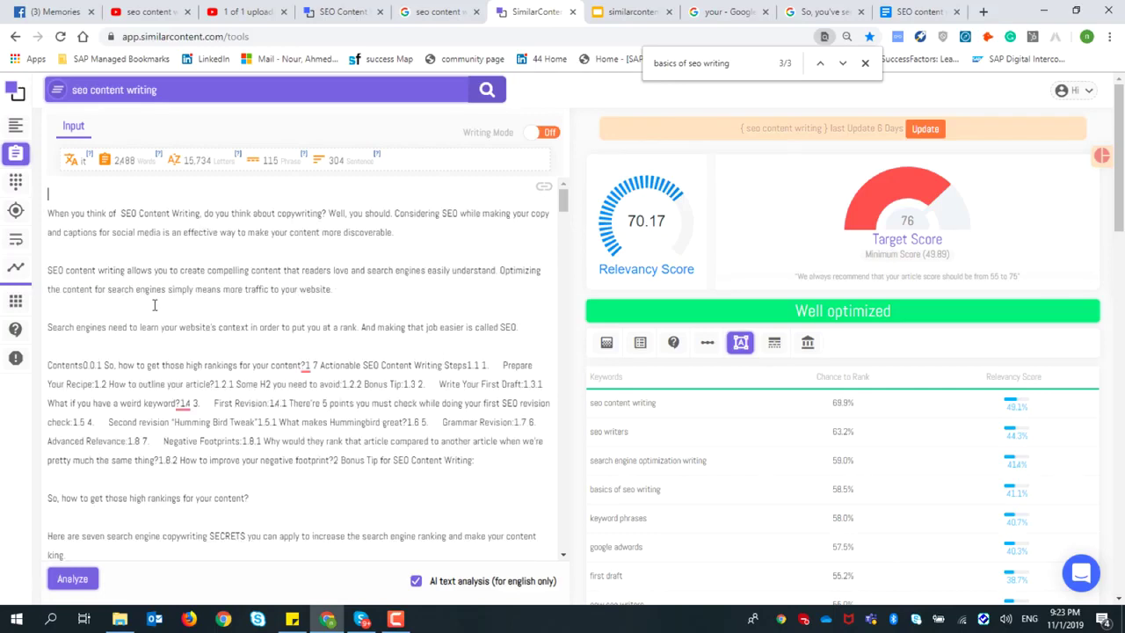
left_click(291, 618)
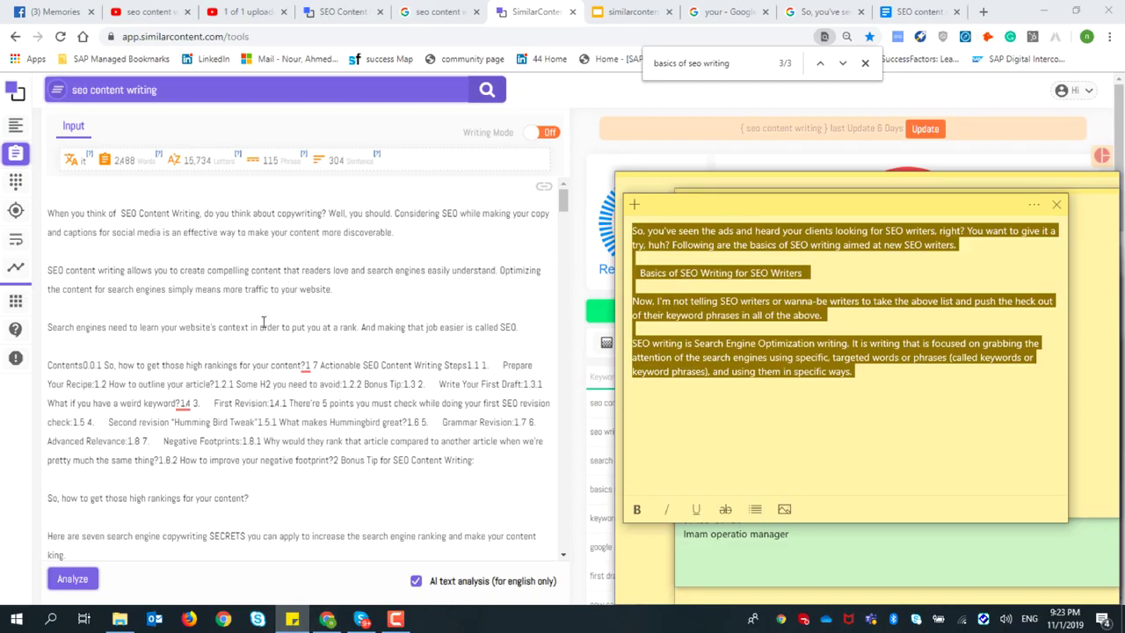
scroll(244, 342, "down", 10)
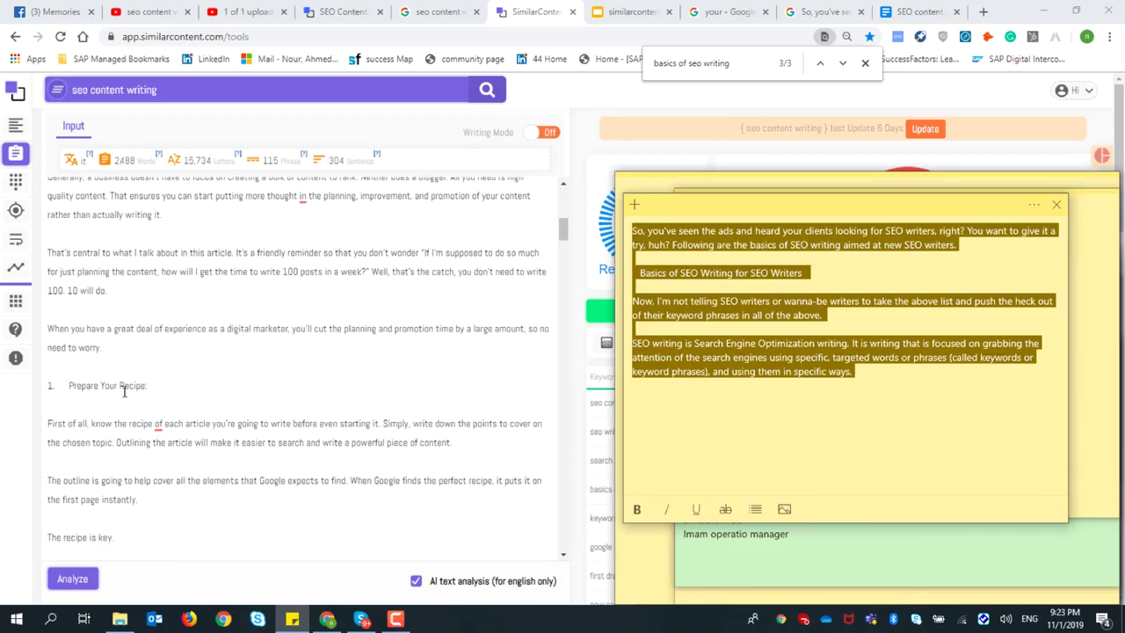
left_click(694, 305)
left_click_drag(636, 272, 814, 273)
key("ctrl+c")
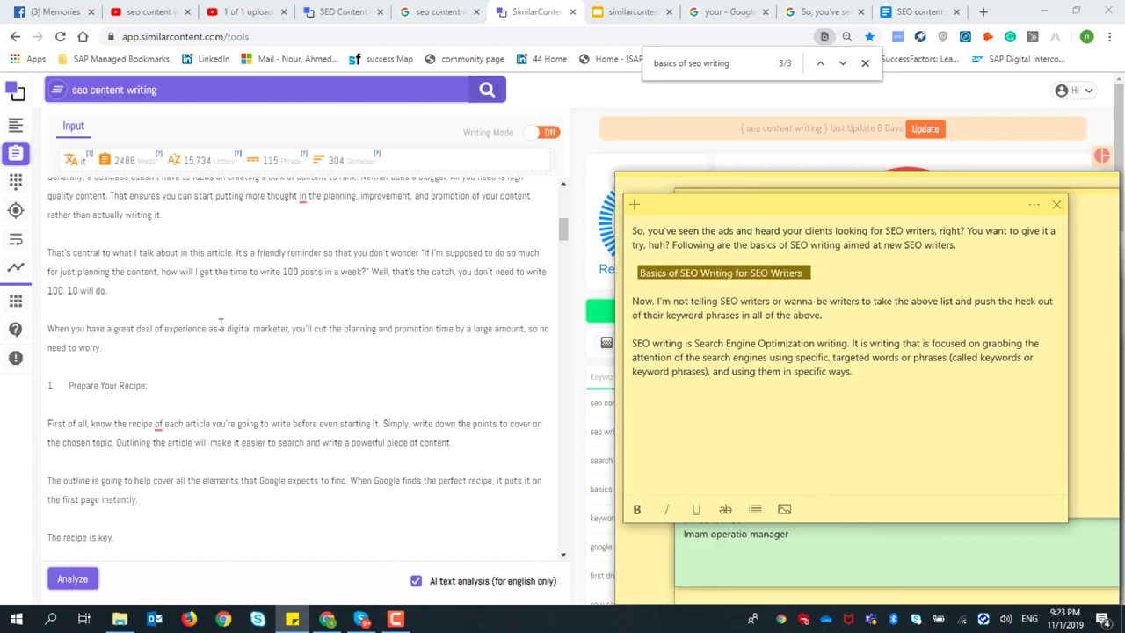
left_click(113, 363)
key("ctrl+v")
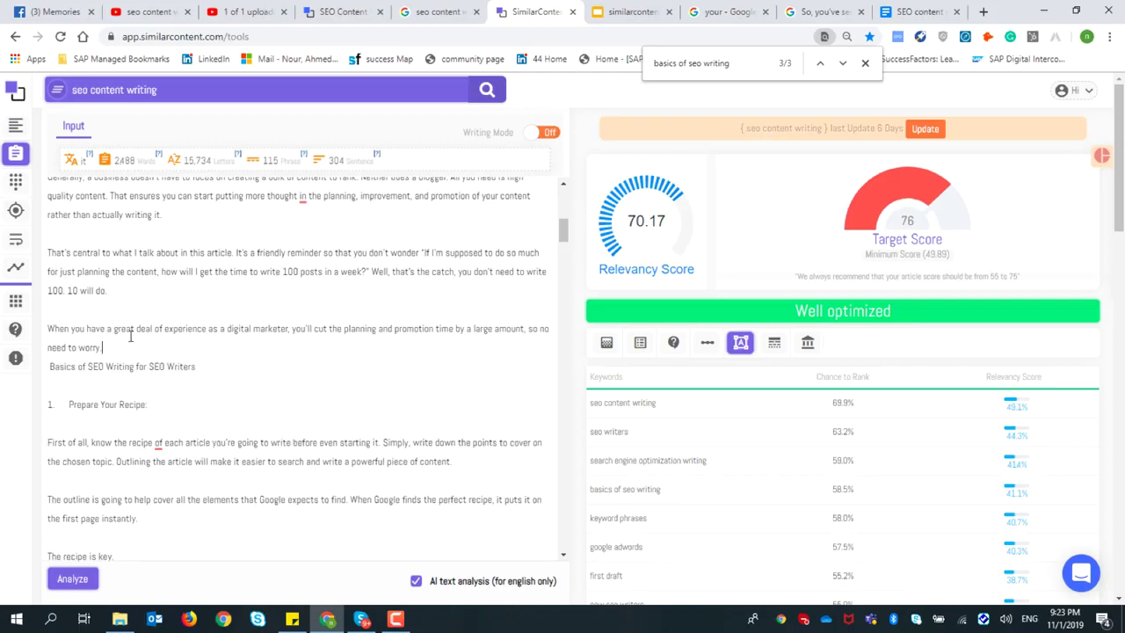
key("Return")
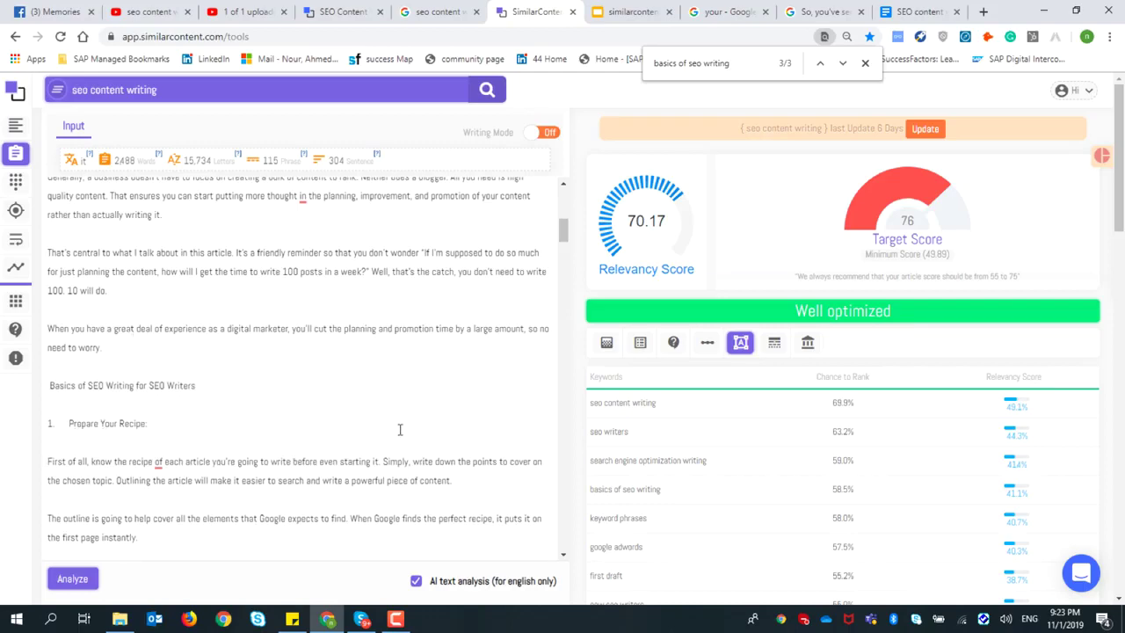
- Copy the sticky note's paragraph beginning "So, you've seen the ads" into the article as a separate paragraph before "Search engines need to learn"
scroll(400, 428, "down", 10)
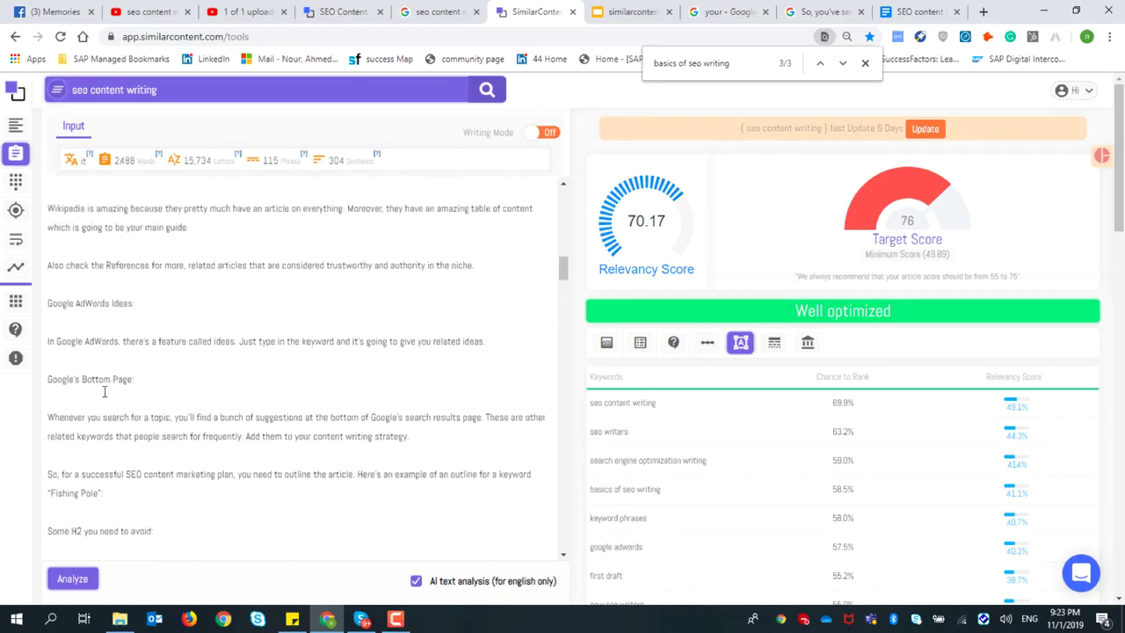
scroll(384, 397, "down", 6)
scroll(286, 436, "up", 3)
scroll(285, 437, "up", 10)
scroll(285, 437, "down", 3)
left_click(291, 618)
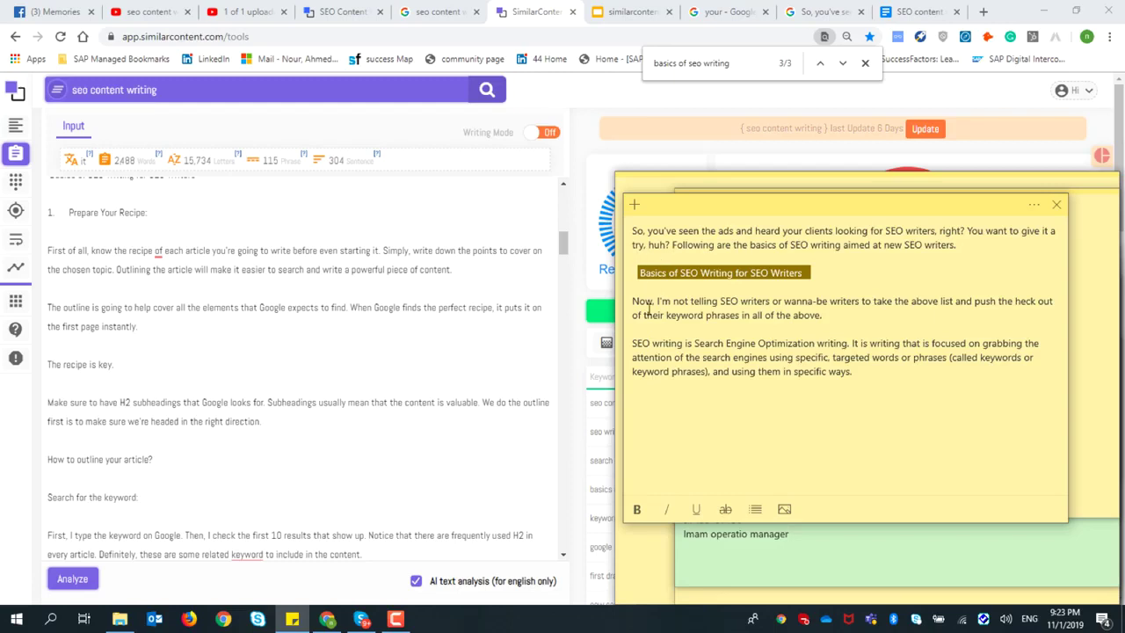
left_click(644, 313)
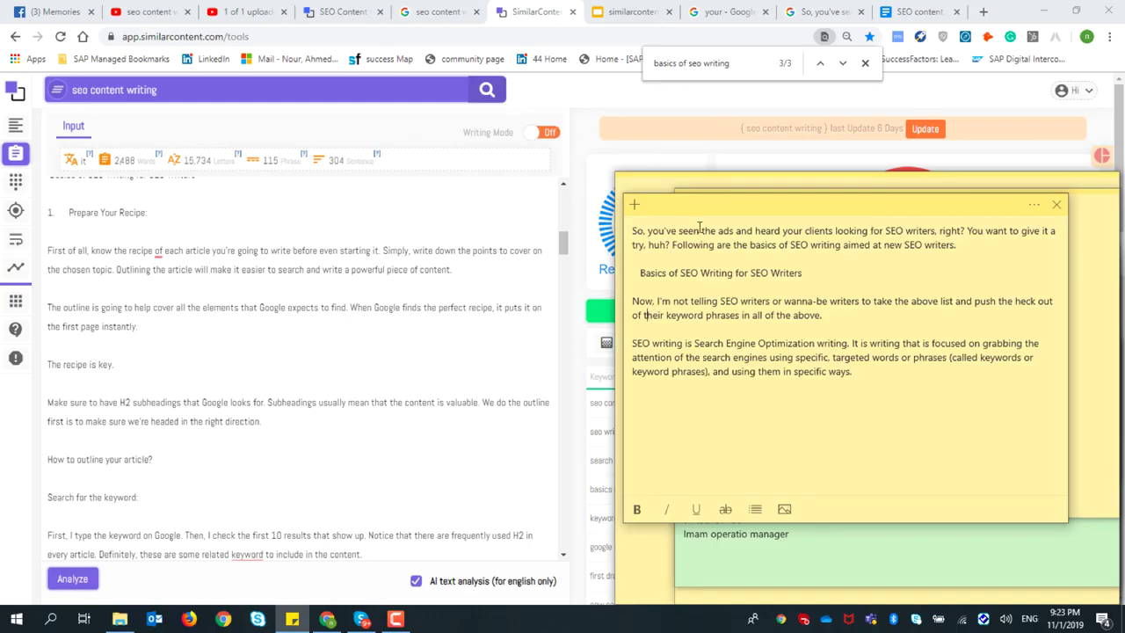
left_click_drag(956, 247, 629, 227)
key("ctrl+c")
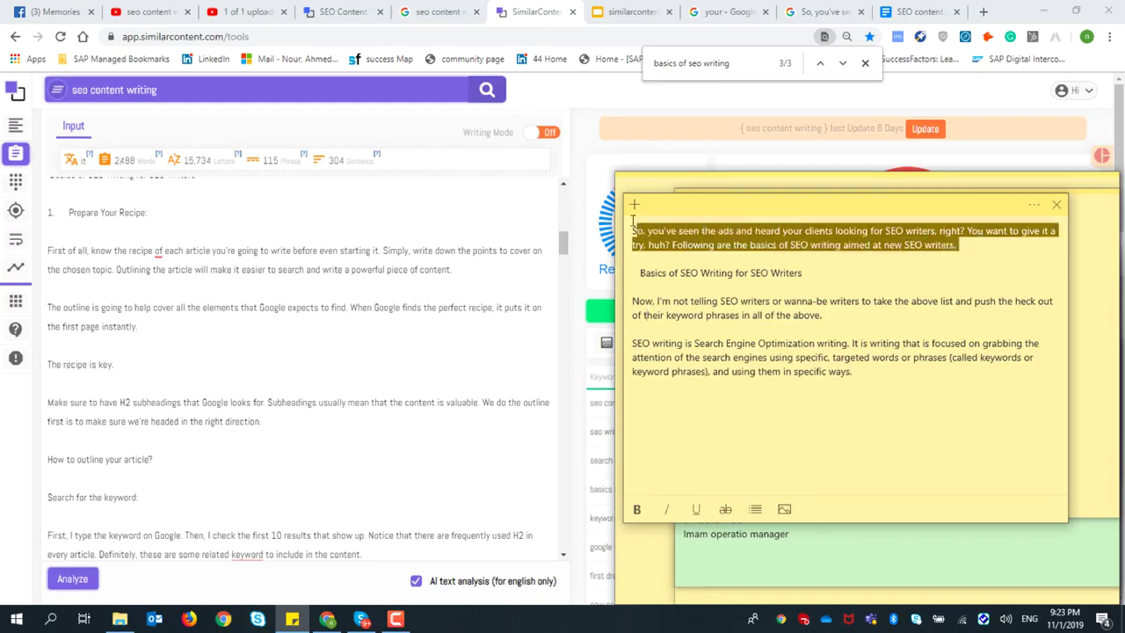
scroll(498, 241, "up", 10)
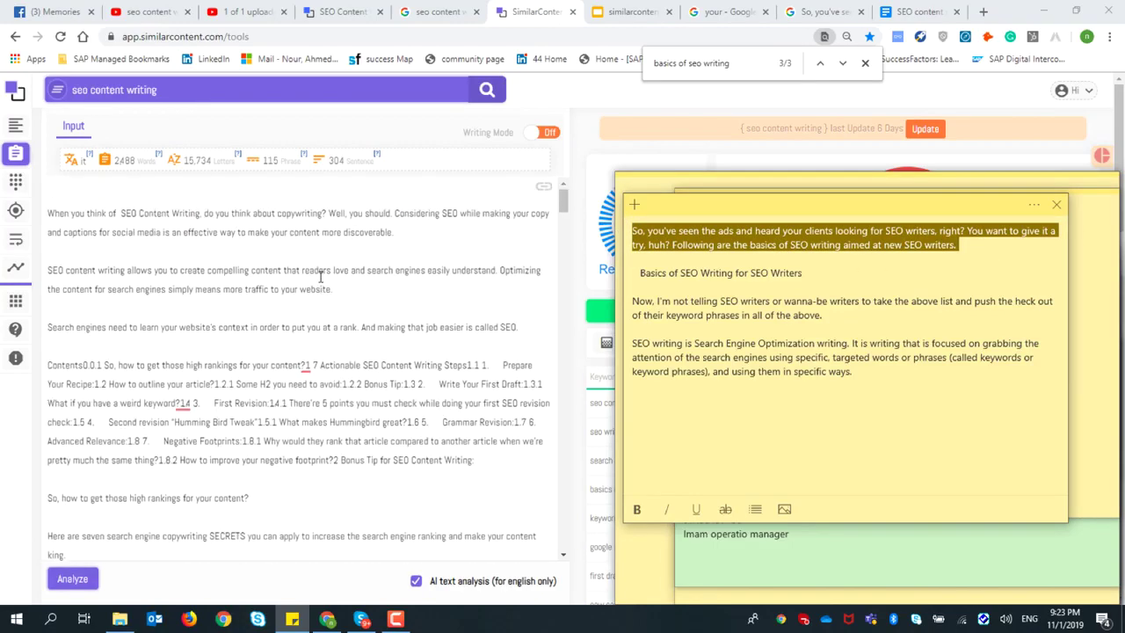
left_click(65, 312)
key("ctrl+v")
left_click(352, 295)
key("Return")
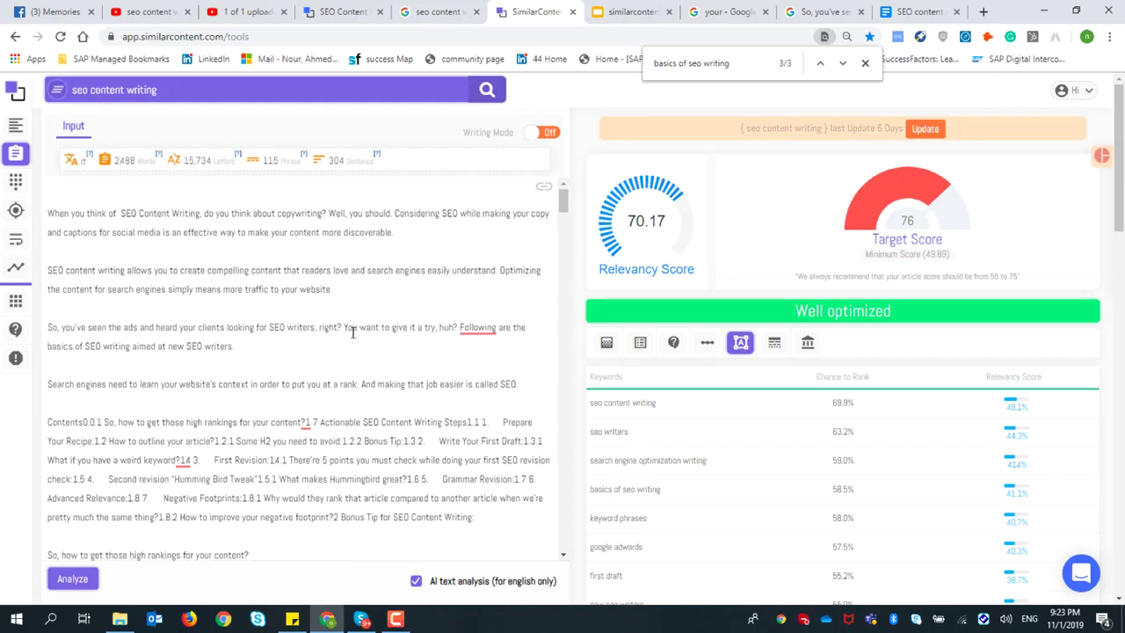
- Copy the sticky note's definition paragraph beginning "SEO writing is Search Engine Optimization writing"
scroll(357, 332, "down", 10)
scroll(321, 373, "down", 10)
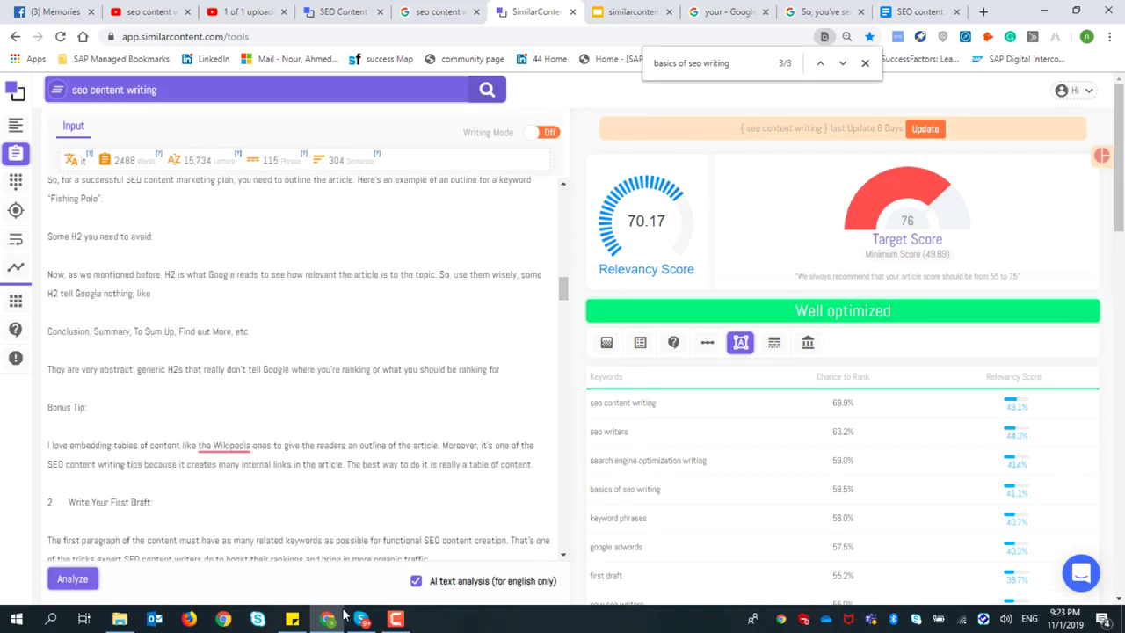
left_click(292, 619)
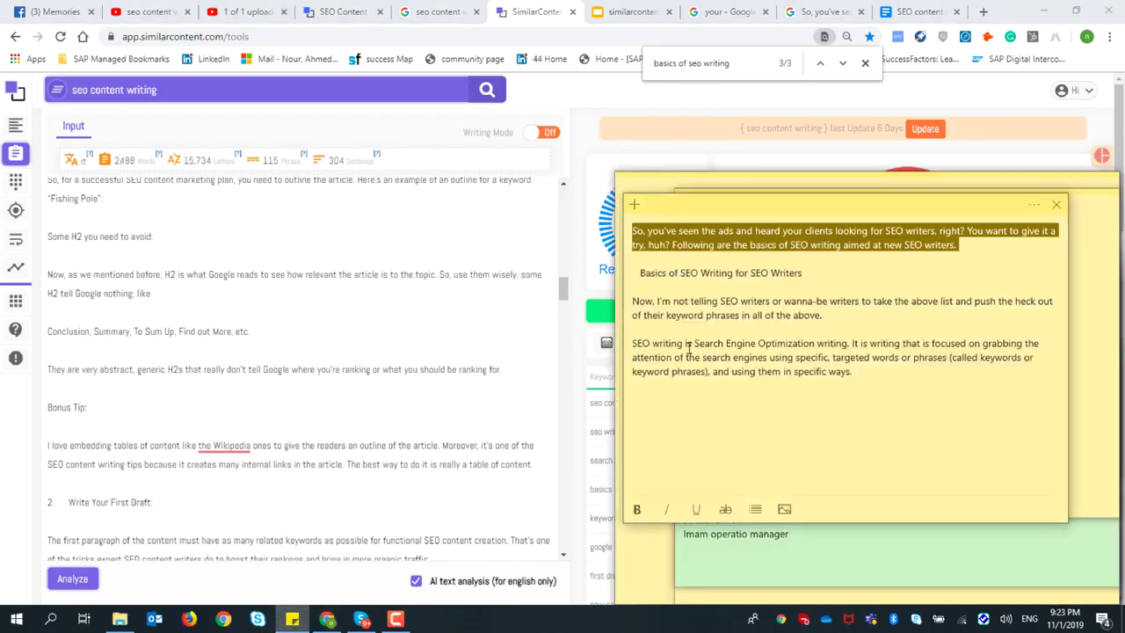
left_click_drag(631, 343, 851, 373)
key("ctrl+c")
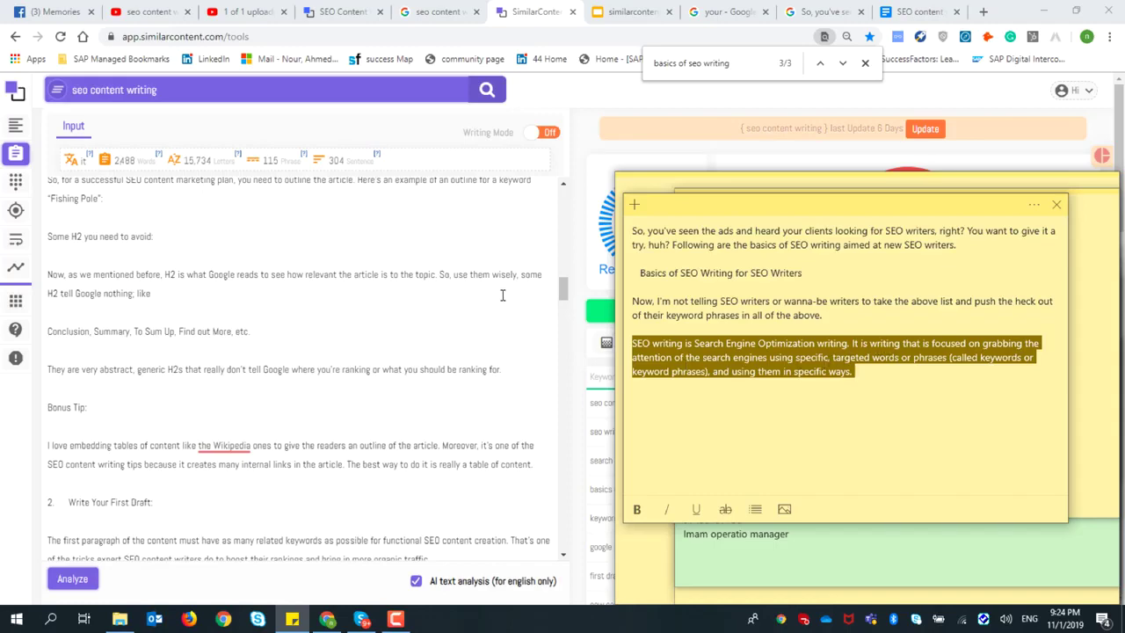
- Add the subheading "what do we mean by SEO writing?" after the article's opening paragraph, with the copied definition below it and a blank line above
left_click(351, 332)
scroll(314, 339, "up", 10)
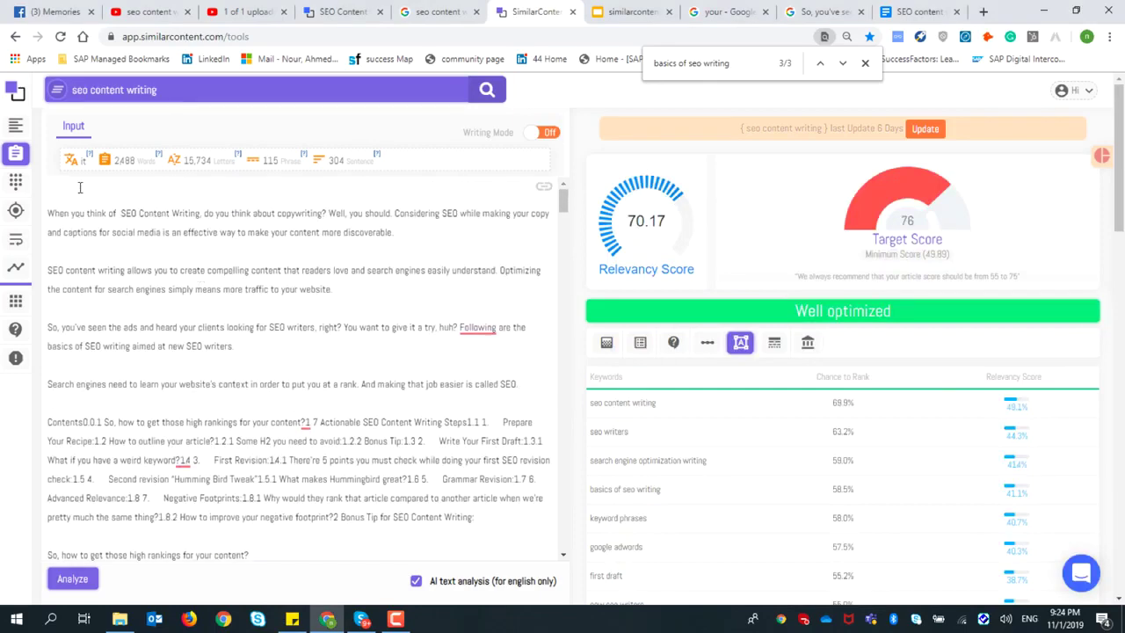
left_click(60, 252)
type("what do we mean by SEO w")
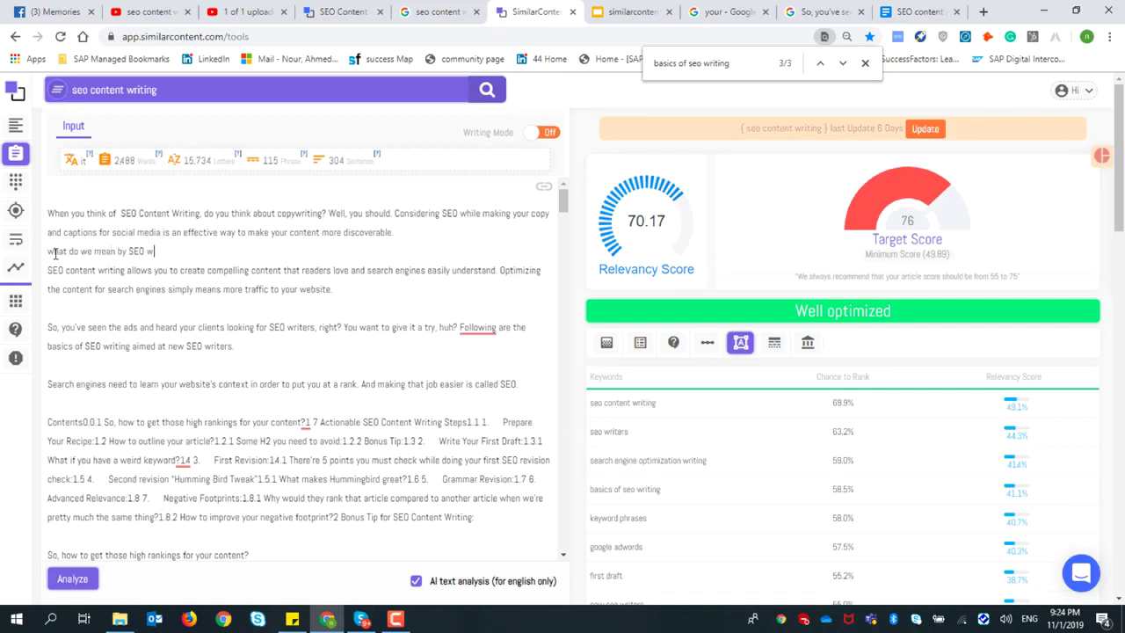
type("ng?")
key("Return")
key("ctrl+v")
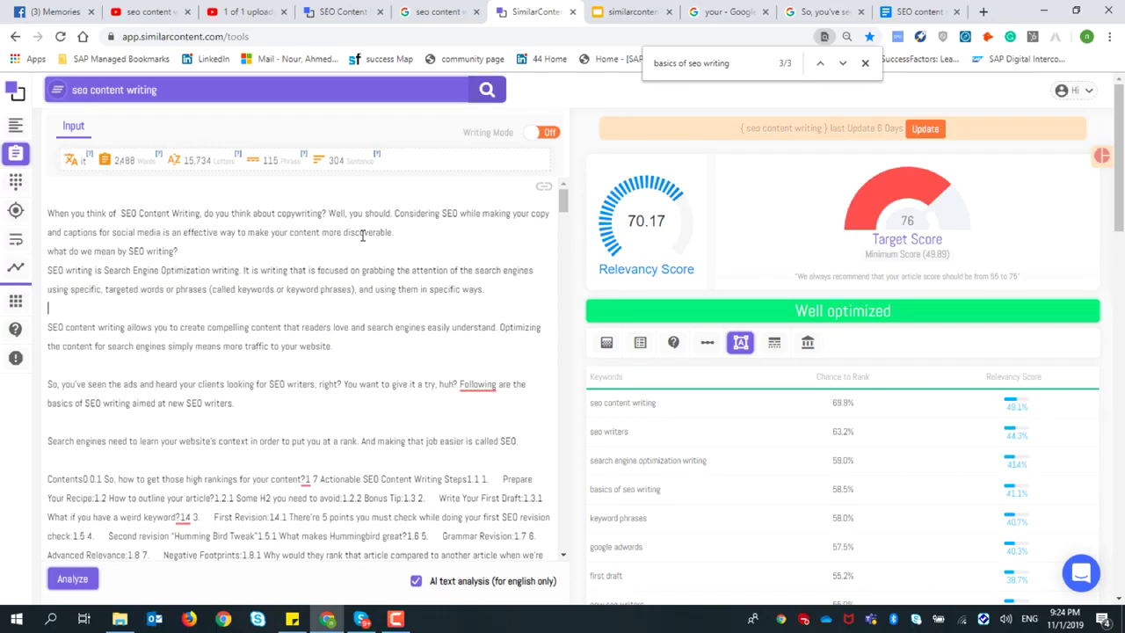
left_click(421, 233)
key("Return")
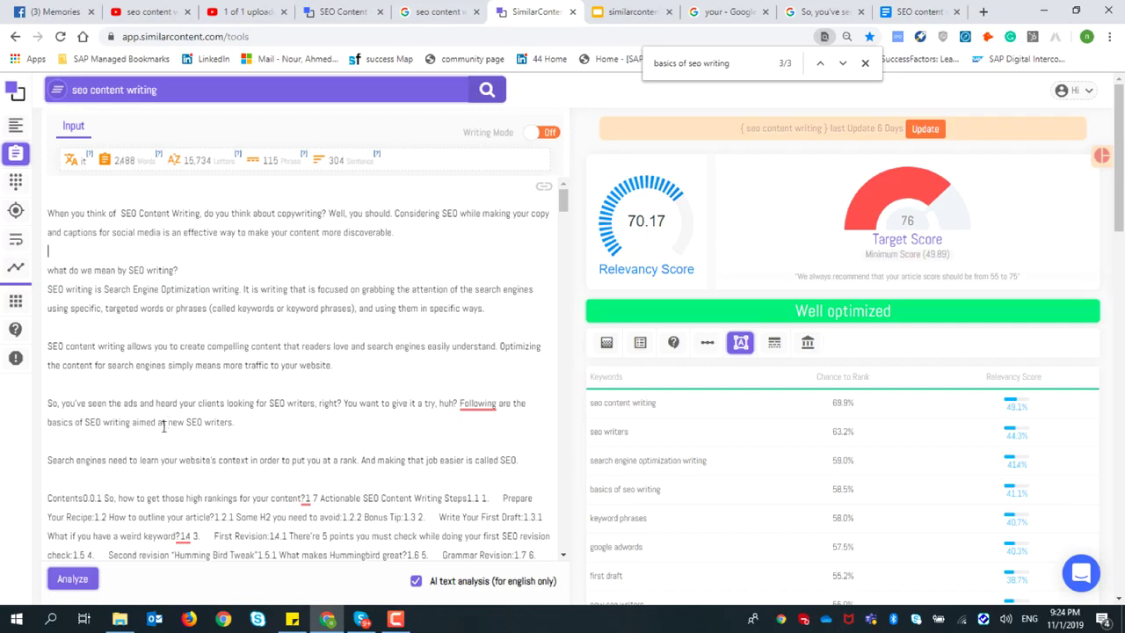
- Analyze the edited article and examine its Keyword Ranking Predictor results, especially "seo content writing"
left_click(294, 619)
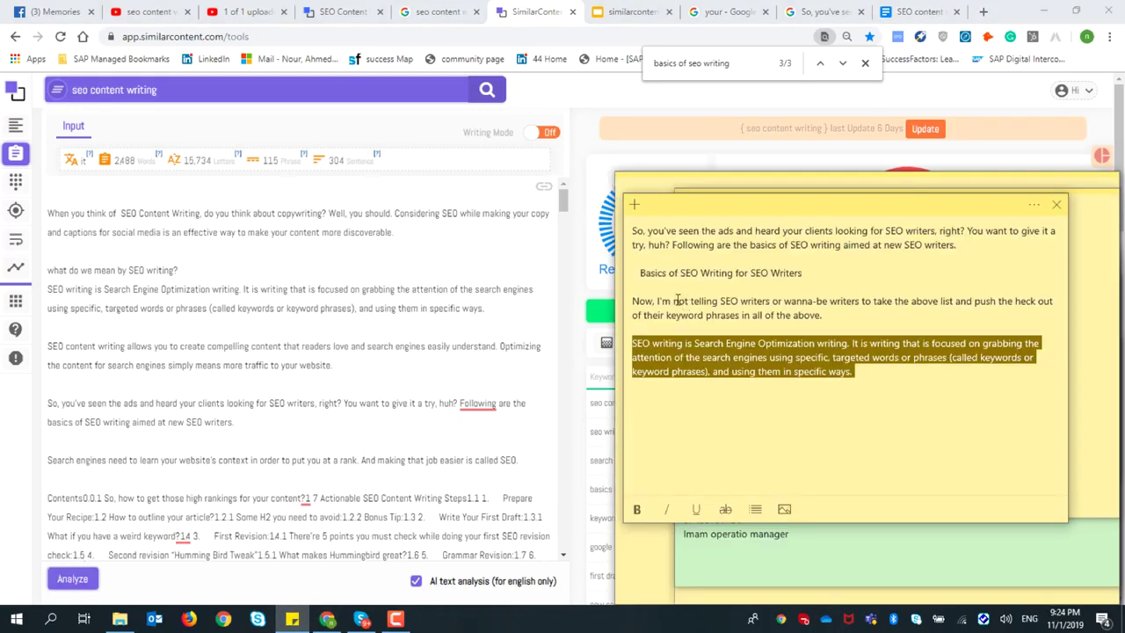
left_click(352, 288)
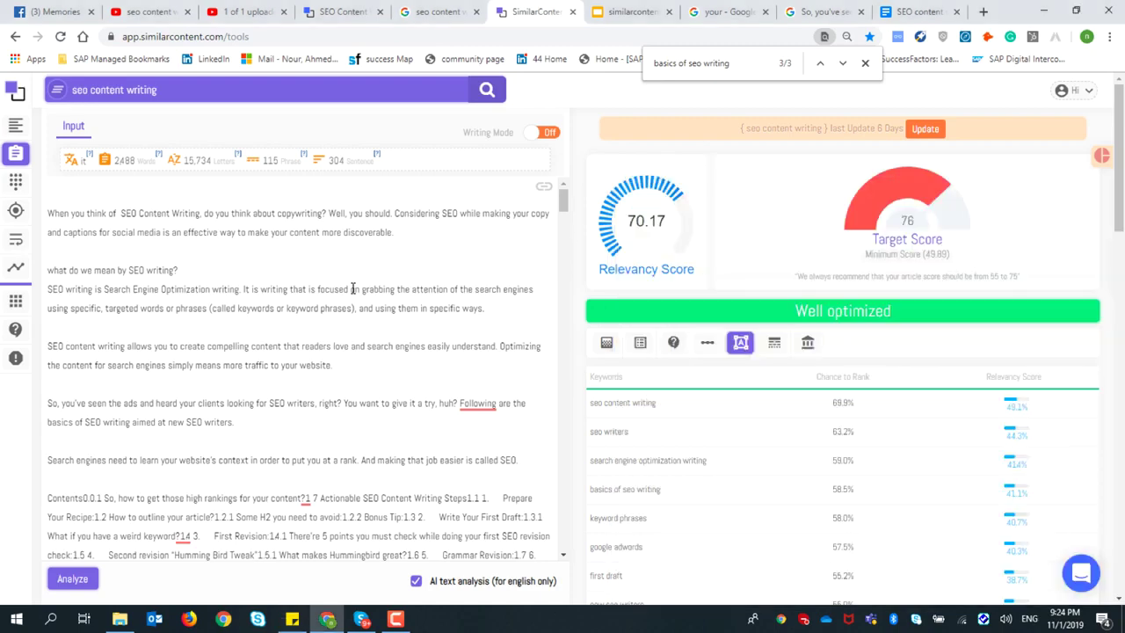
left_click(72, 579)
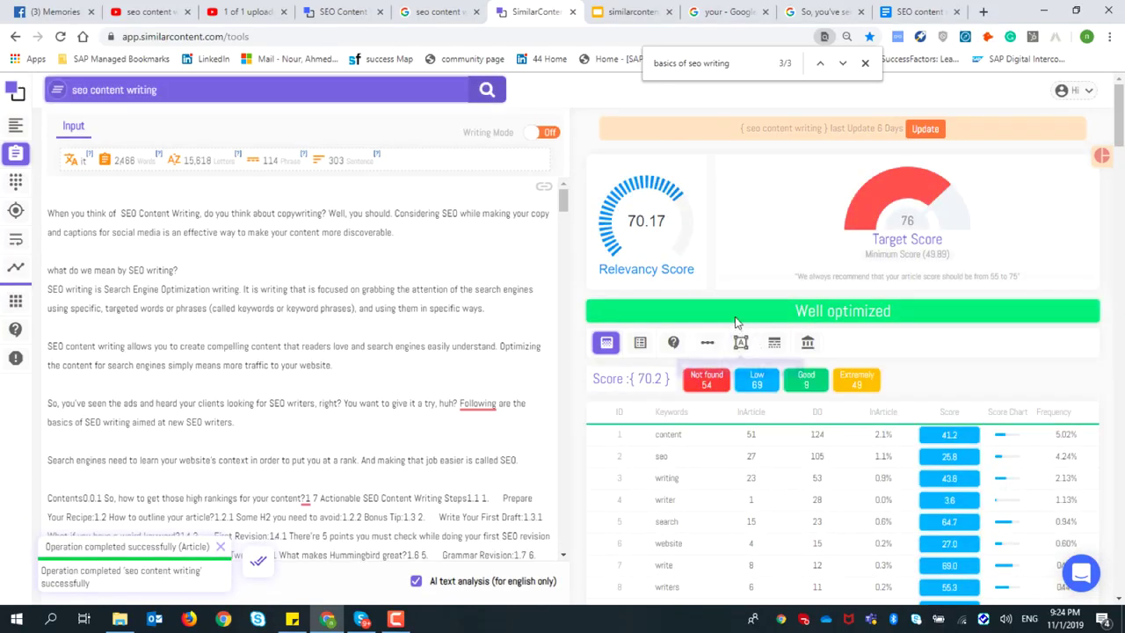
left_click(744, 347)
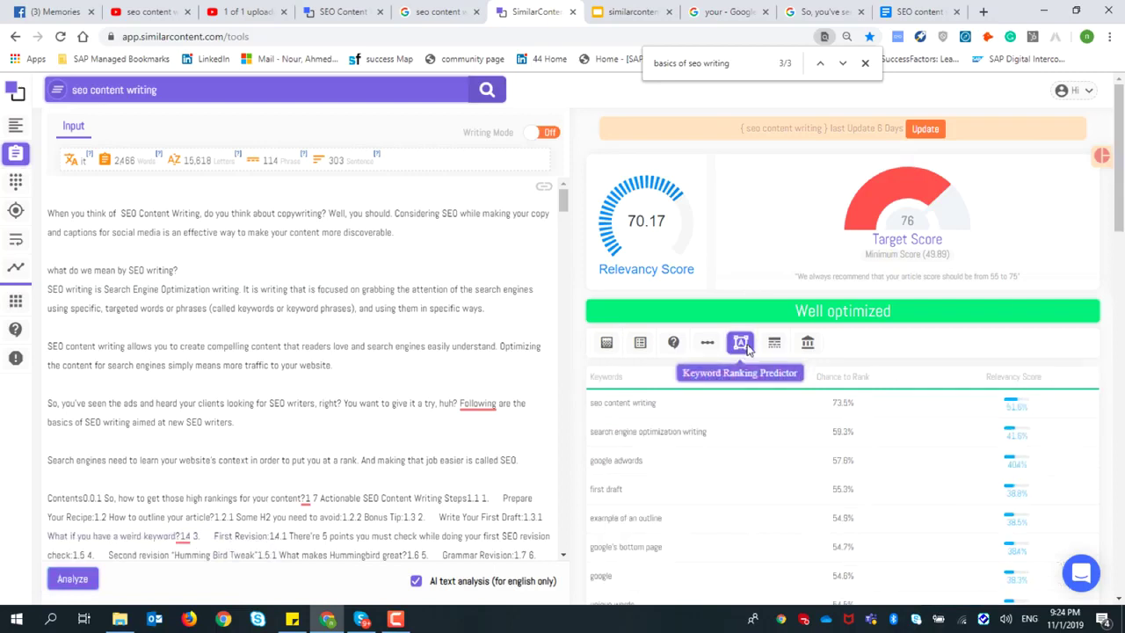
scroll(746, 356, "down", 2)
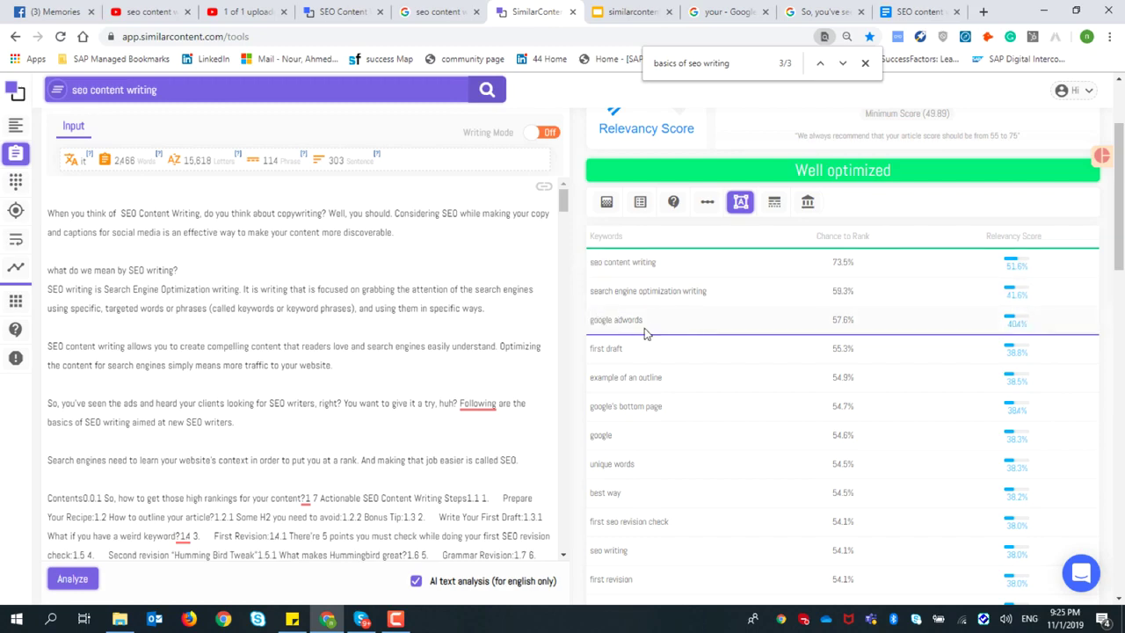
scroll(618, 376, "up", 2)
scroll(648, 384, "down", 2)
scroll(648, 392, "up", 2)
left_click_drag(590, 405, 673, 404)
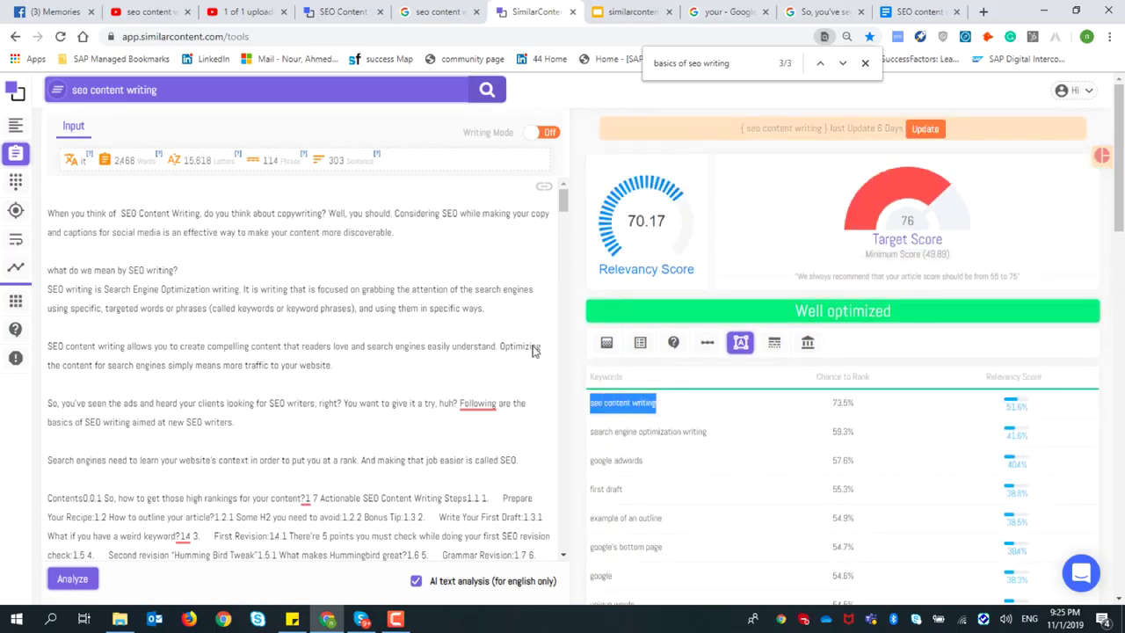
- Review the passages added to the article's opening and check the Google results for "seo content writing"
left_click(167, 94)
left_click(250, 322)
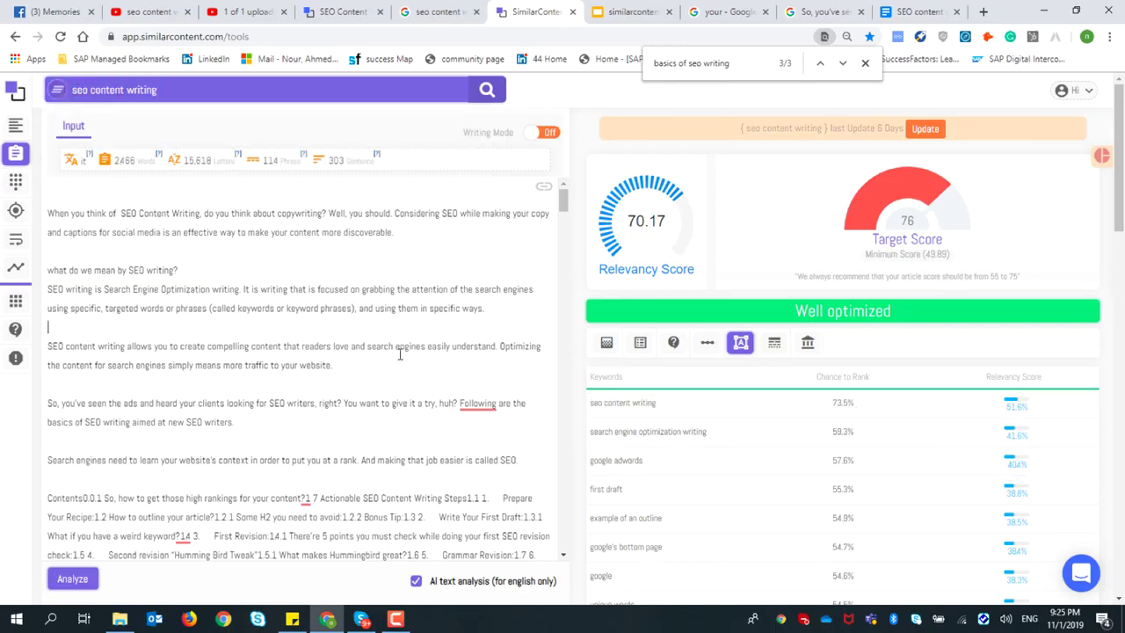
scroll(386, 354, "down", 5)
scroll(369, 352, "up", 6)
scroll(264, 302, "down", 1)
scroll(264, 304, "down", 5)
scroll(266, 264, "up", 6)
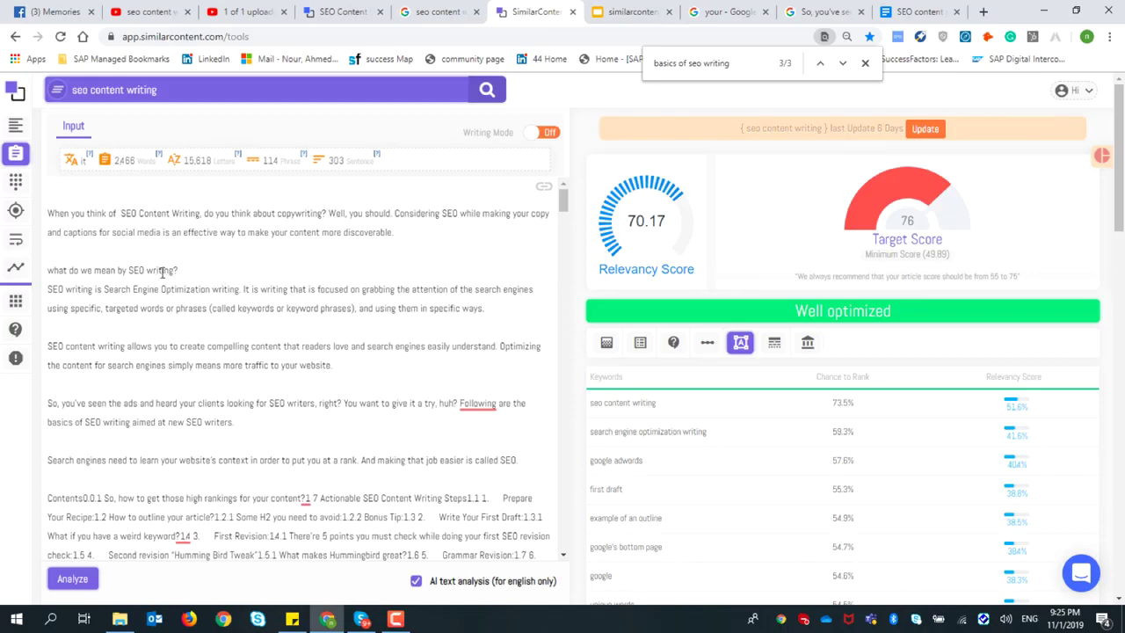
left_click(420, 10)
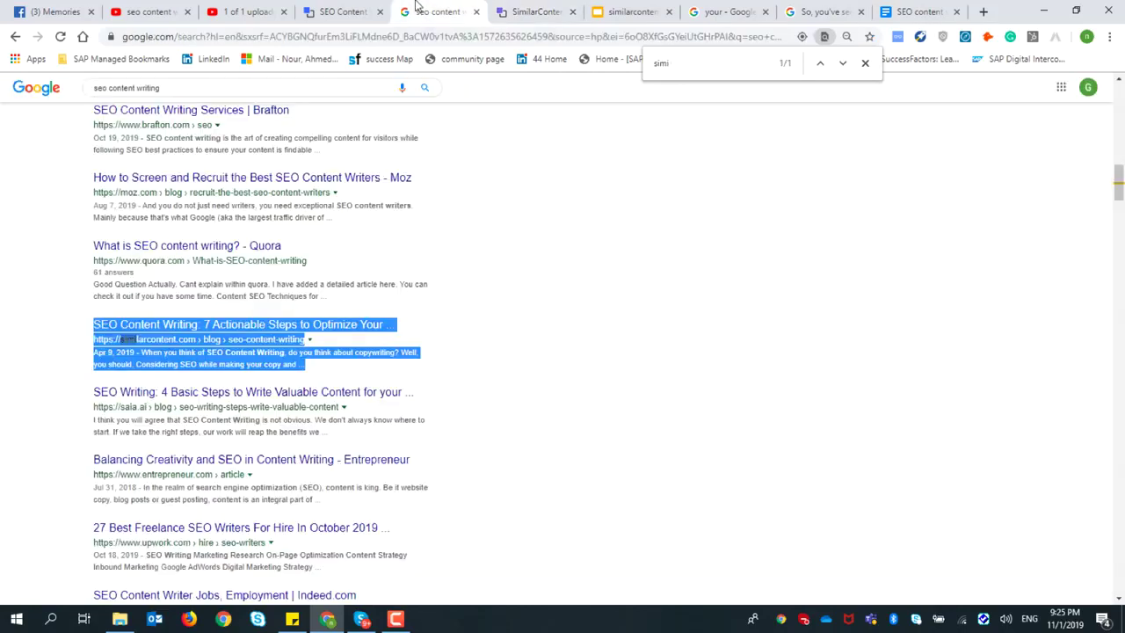
left_click(358, 9)
left_click(532, 11)
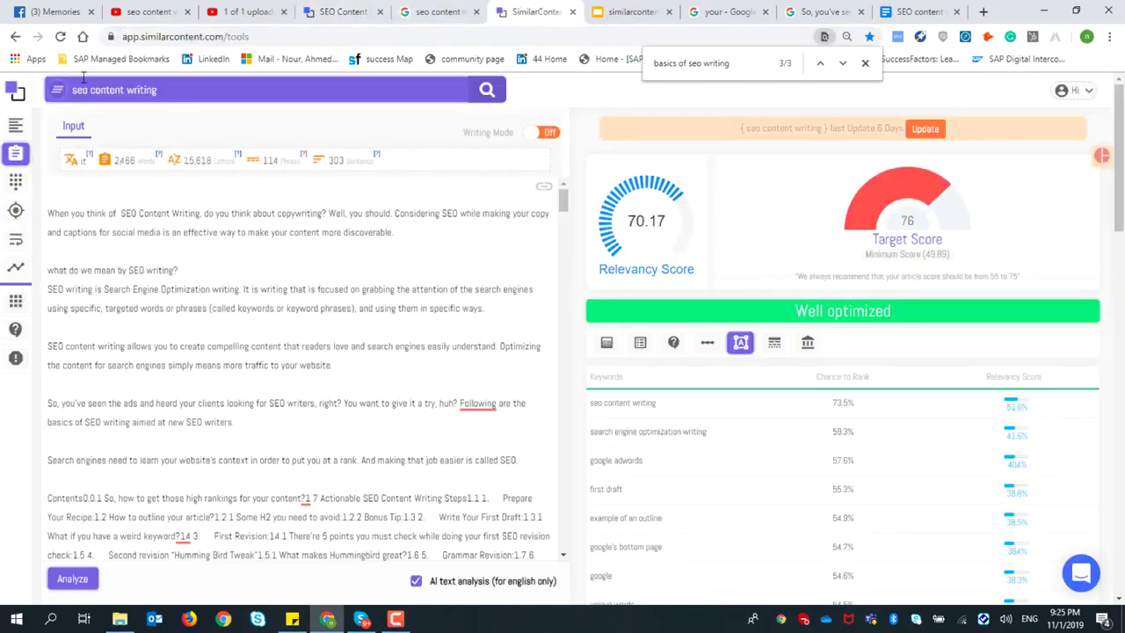
left_click(27, 127)
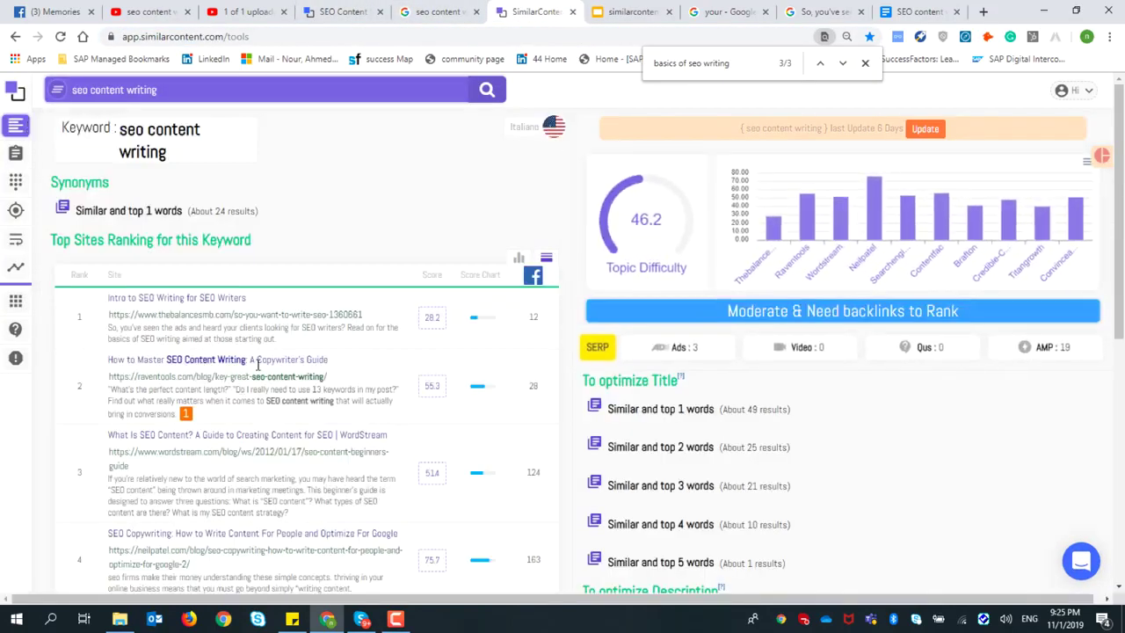
scroll(343, 380, "down", 1)
left_click_drag(331, 310, 107, 319)
key("ctrl+c")
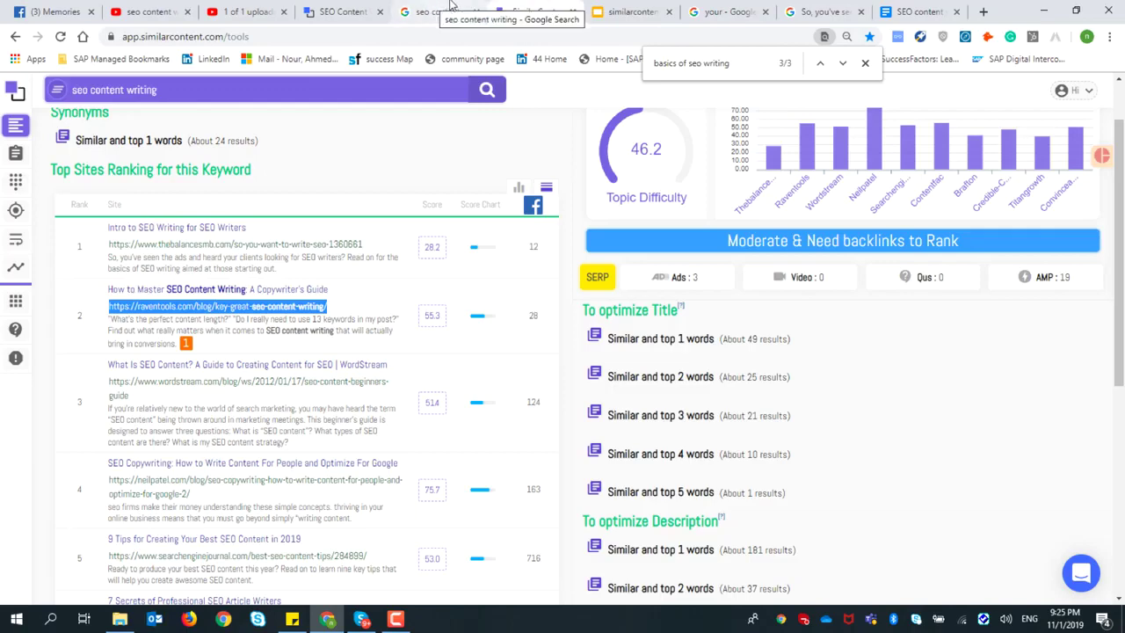
left_click(16, 153)
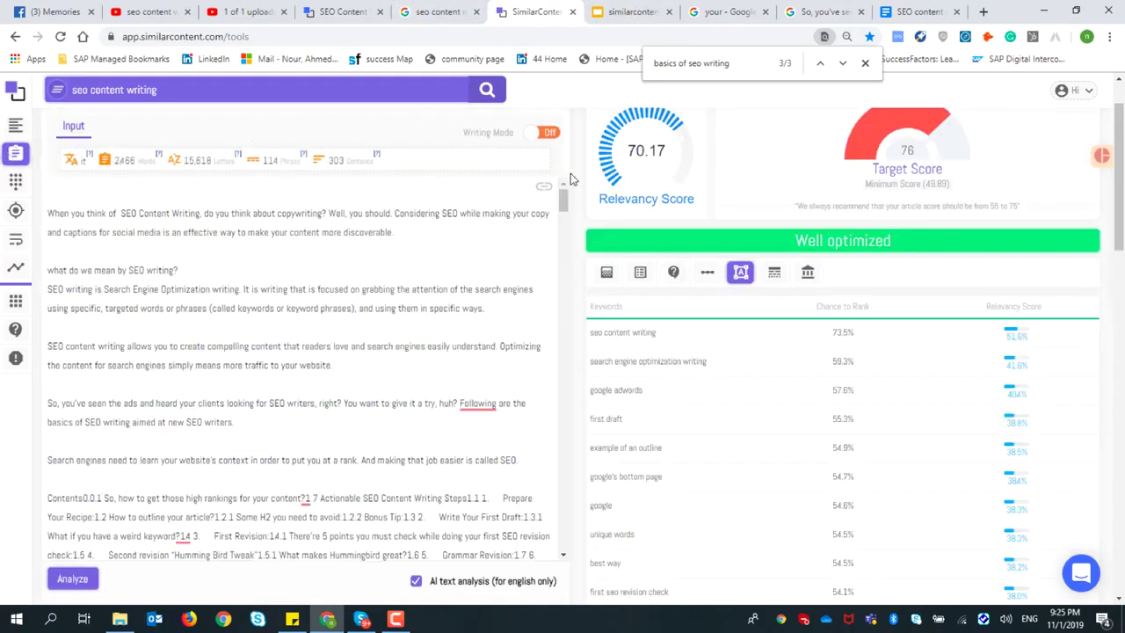
left_click(544, 186)
triple_click(245, 212)
key("ctrl+v")
left_click(93, 580)
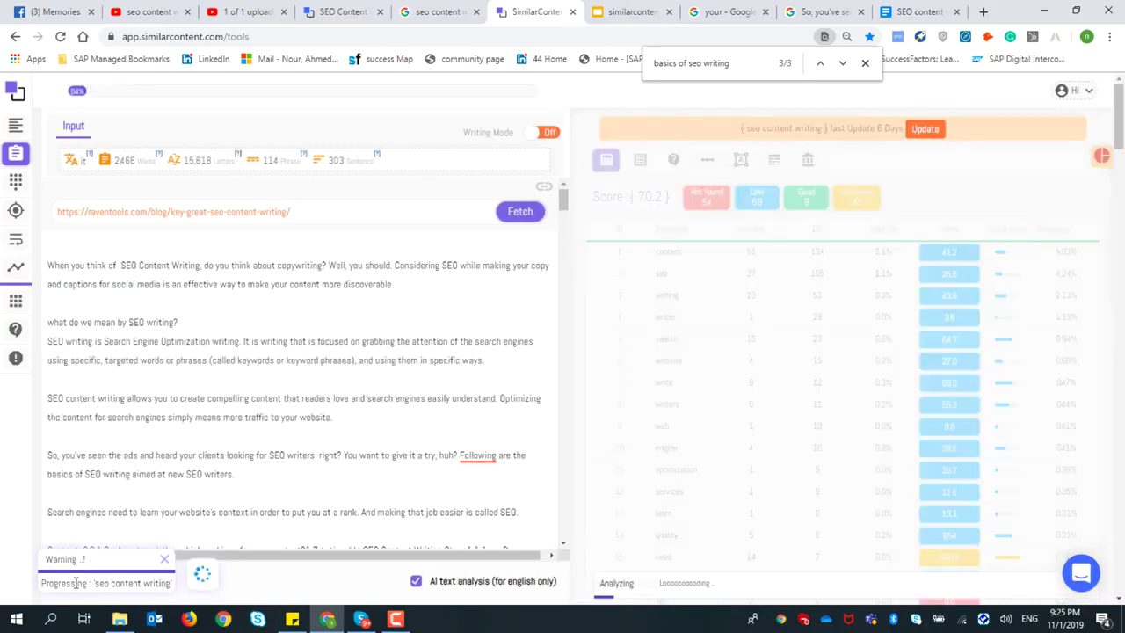
left_click(330, 215)
left_click(519, 211)
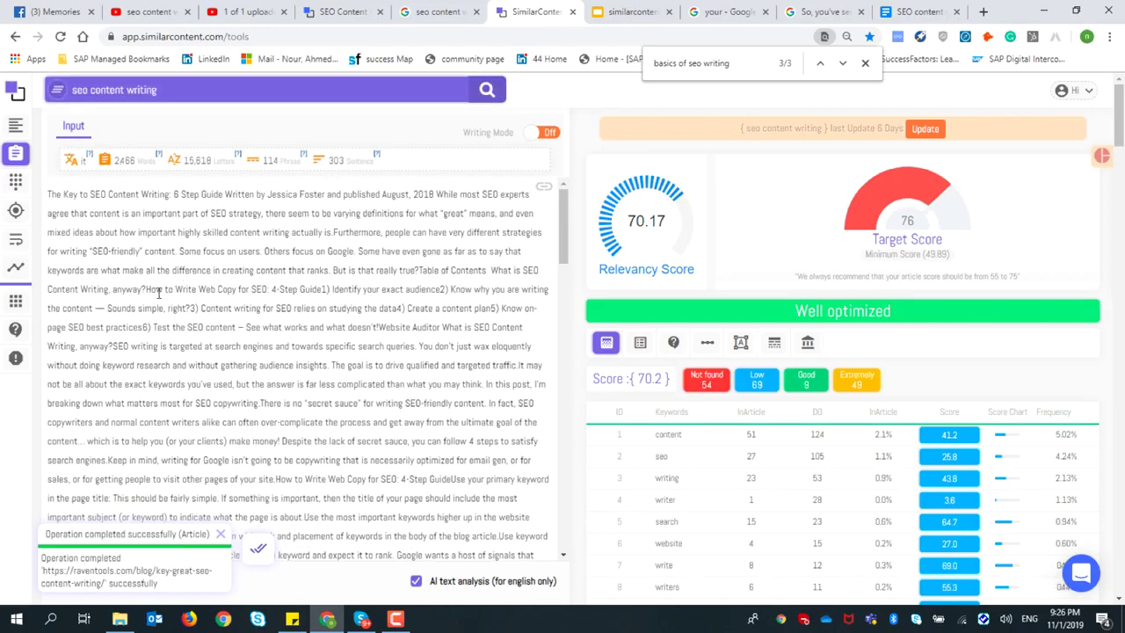
left_click(221, 534)
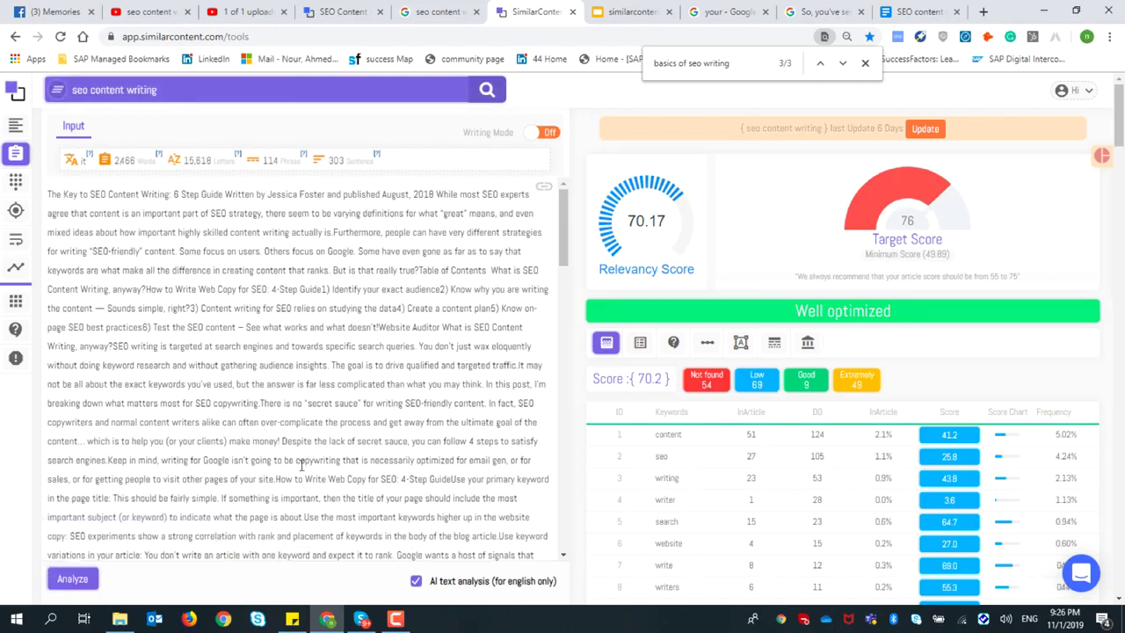
- Analyze the fetched Raven Tools article and examine its keywords in the Keyword Ranking Predictor, especially "seo content writing"
scroll(282, 251, "down", 4)
scroll(143, 463, "up", 4)
left_click(72, 578)
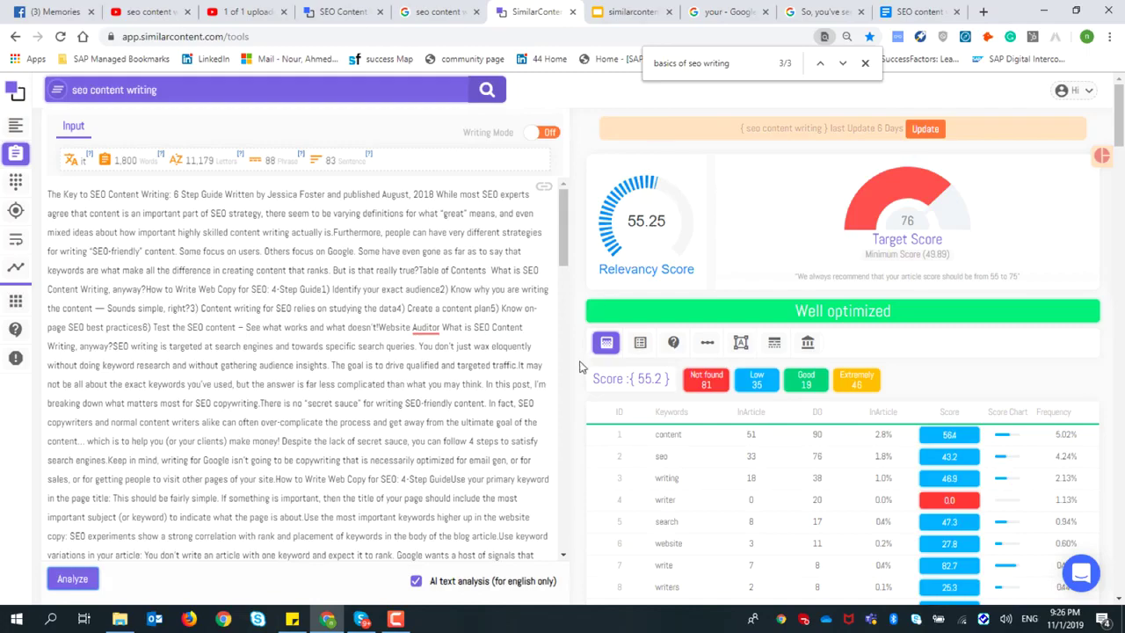
scroll(455, 383, "down", 5)
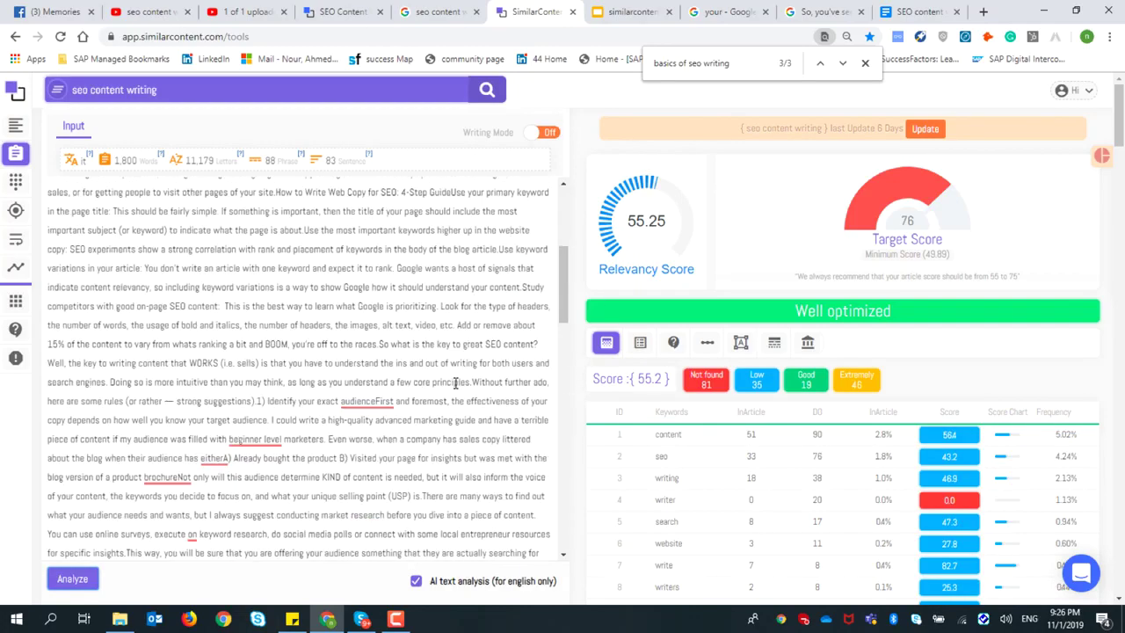
scroll(455, 383, "up", 5)
left_click(732, 350)
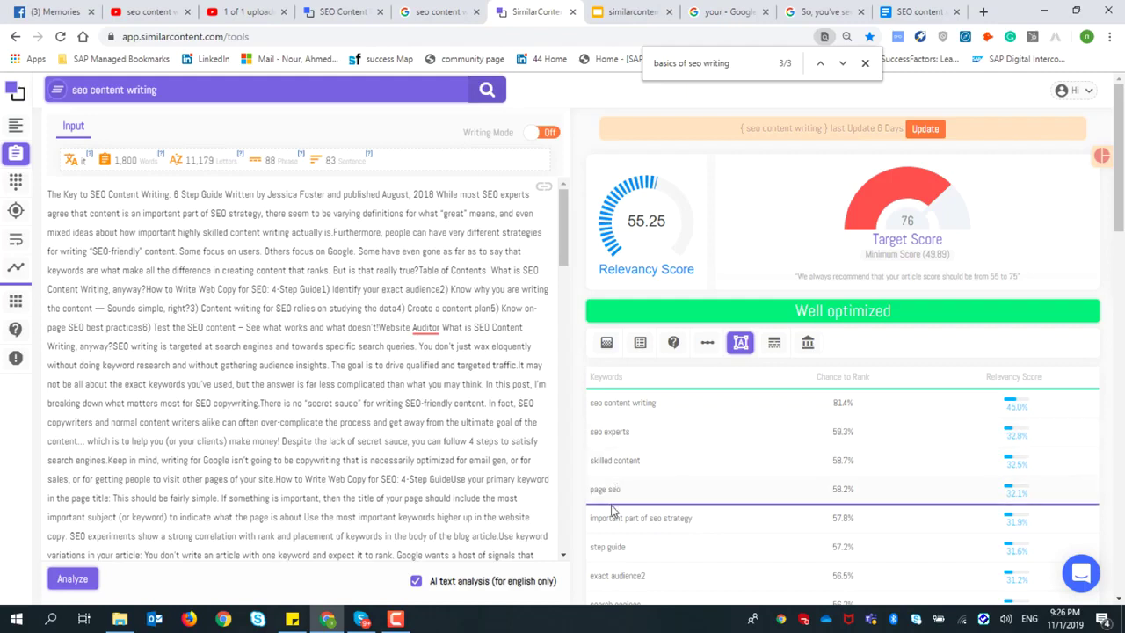
scroll(606, 521, "down", 2)
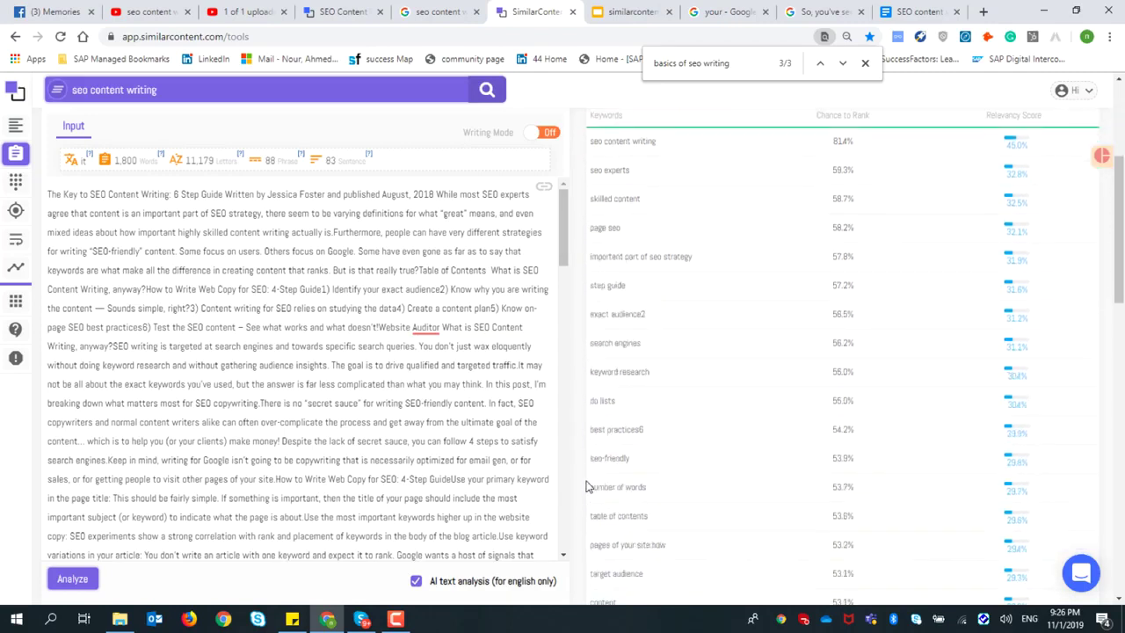
scroll(658, 466, "up", 4)
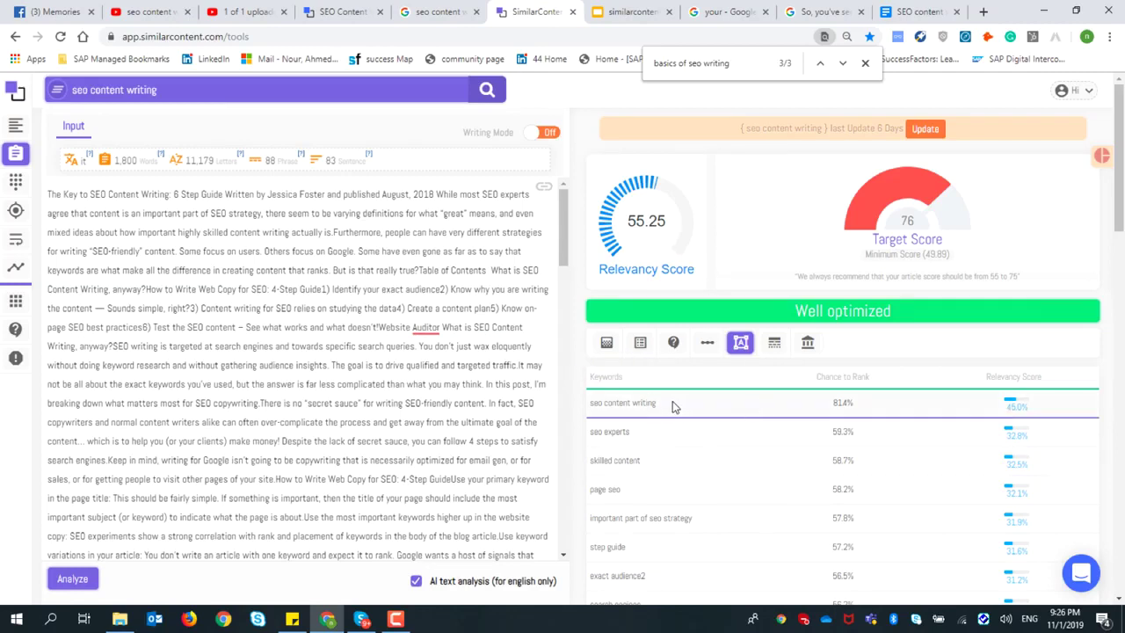
left_click_drag(678, 408, 591, 404)
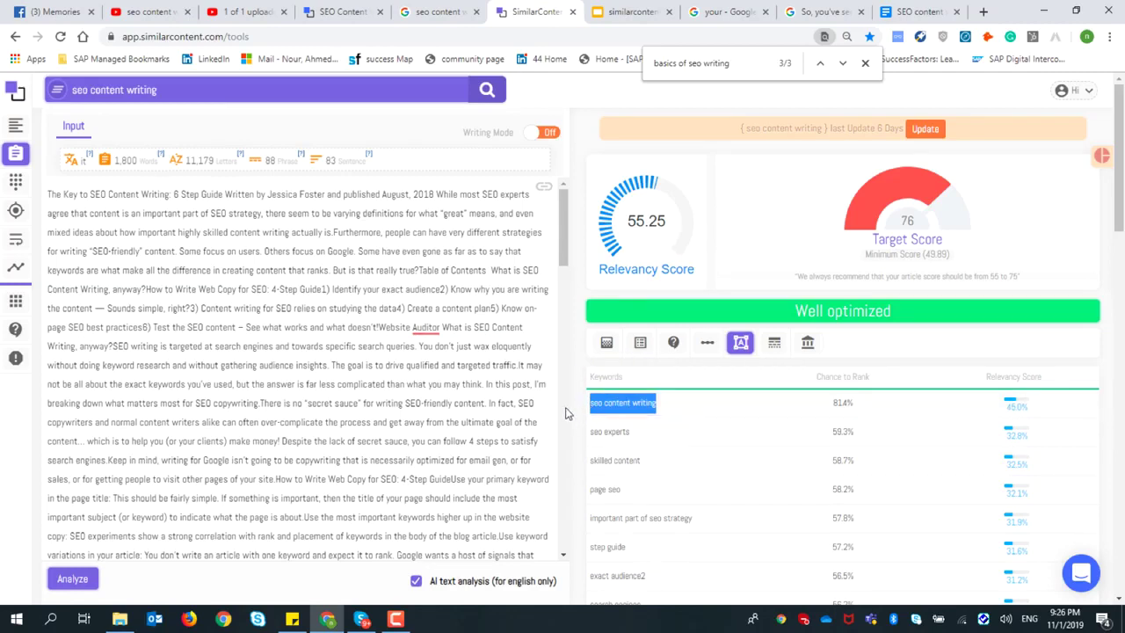
- Search the page for "seo content writing" and examine how the keyword is used in the article's title and opening sentence
key("ctrl+c")
key("ctrl+f")
key("ctrl+v")
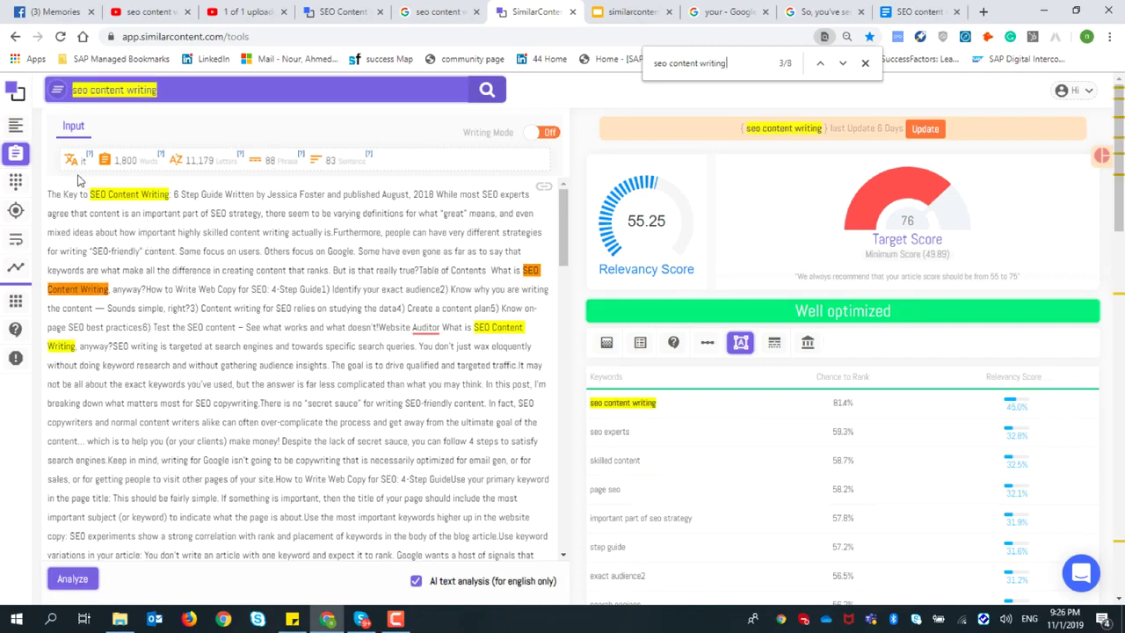
left_click_drag(52, 186, 151, 203)
left_click(107, 212)
left_click_drag(49, 194, 246, 213)
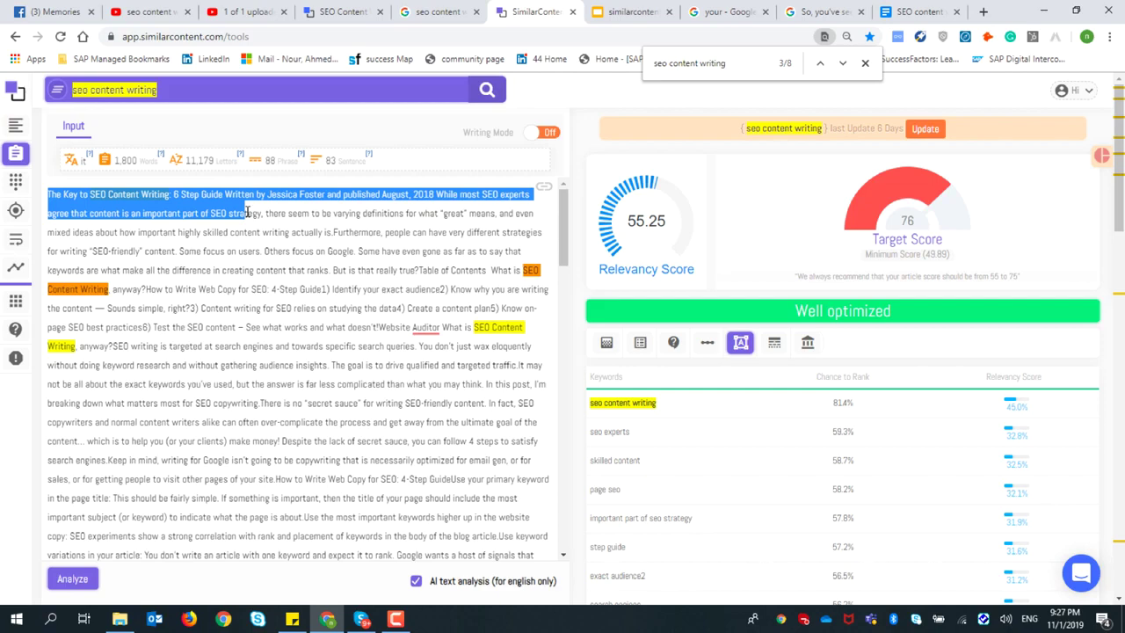
left_click_drag(246, 212, 258, 213)
left_click_drag(259, 213, 262, 213)
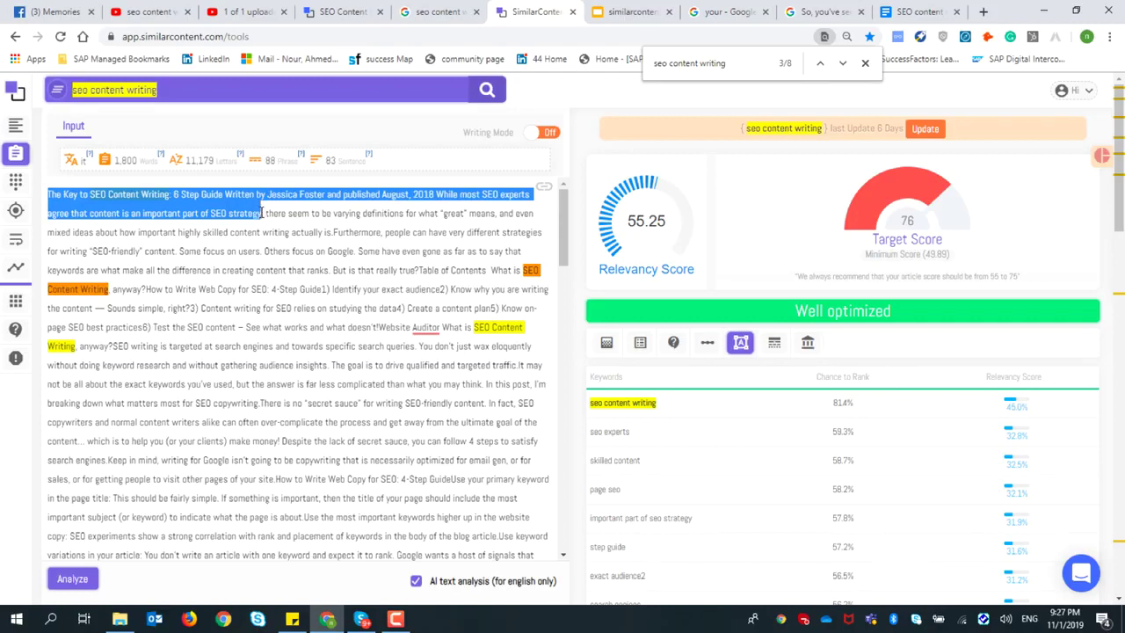
left_click(394, 252)
- Copy the passage from "What is SEO Content Writing, anyway?" to "what doesn't!" into the sticky note, below a dashed separator line
left_click_drag(492, 270, 80, 344)
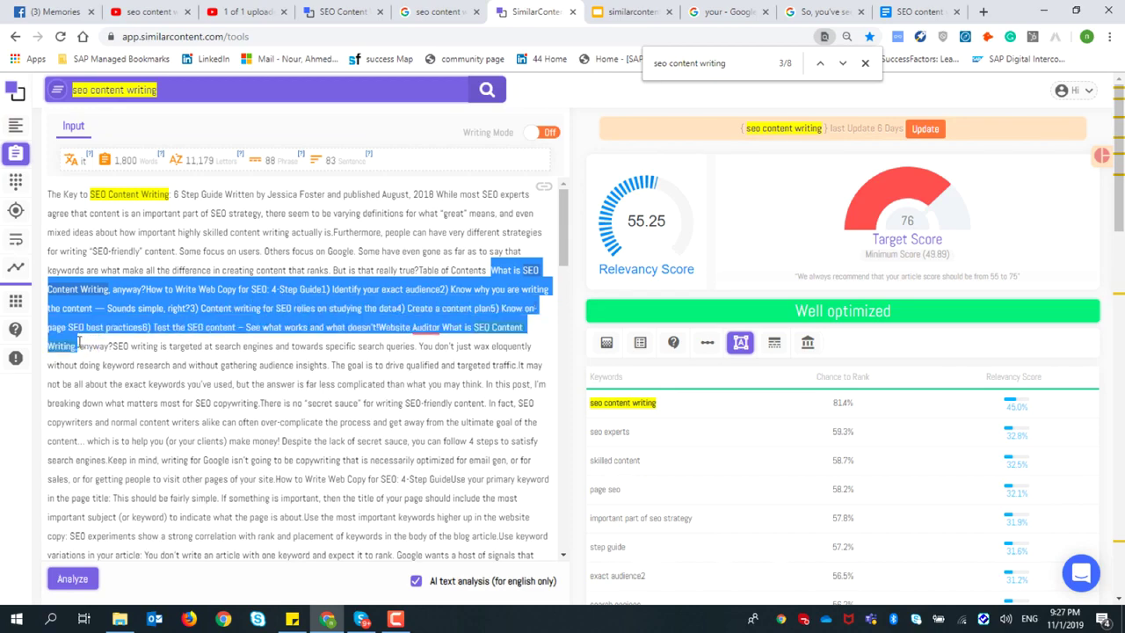
left_click_drag(79, 341, 379, 327)
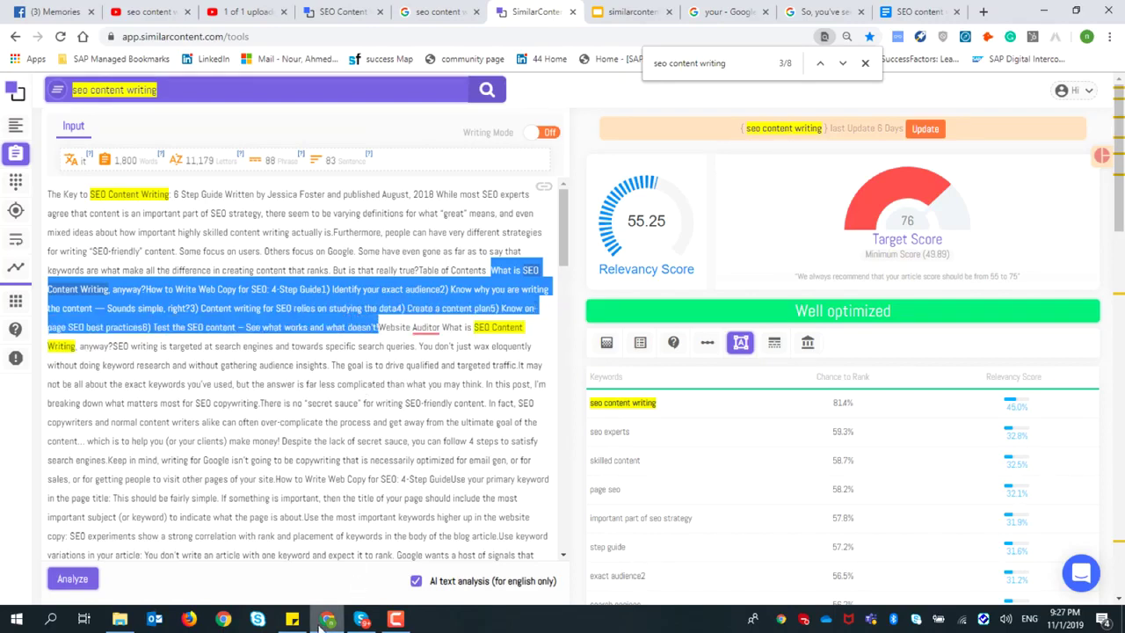
left_click(291, 619)
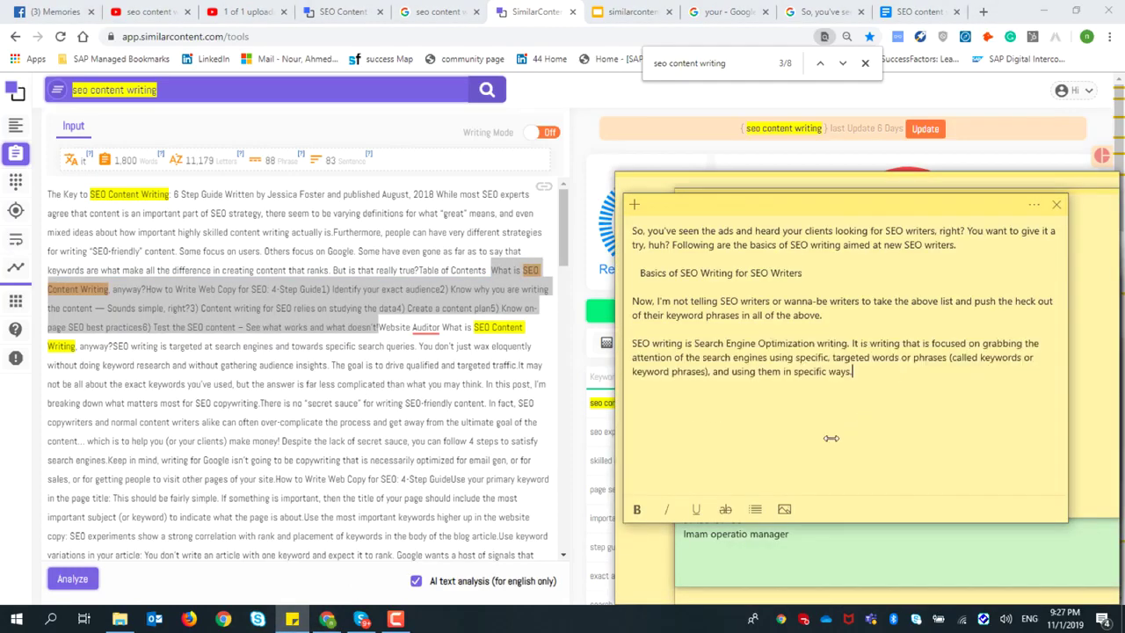
type("---------------------")
key("ctrl+v")
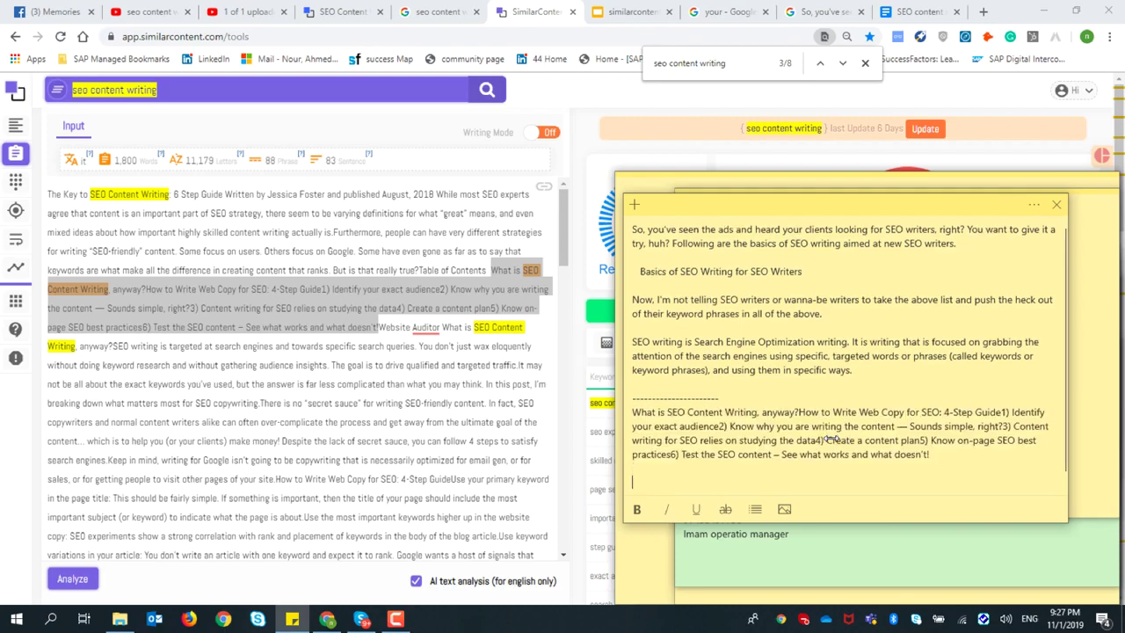
left_click(272, 403)
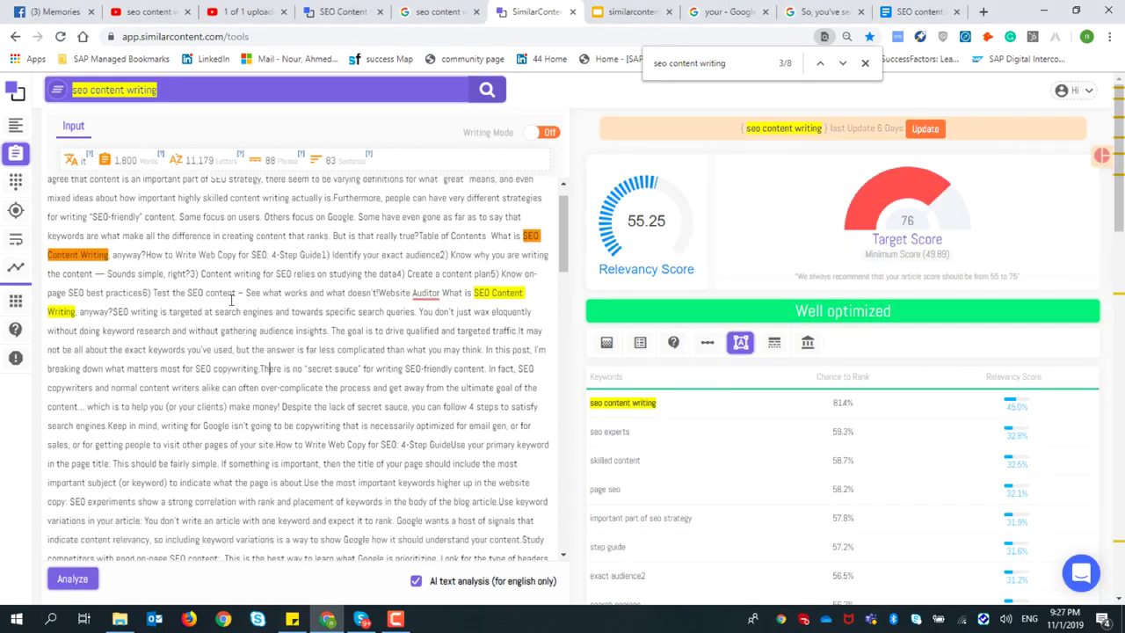
- Find the "seo content writing" match near the article's end and add its passage, "The Key to SEO Content Writing" through "subscribing !", to the sticky note
scroll(246, 334, "down", 10)
scroll(237, 309, "up", 4)
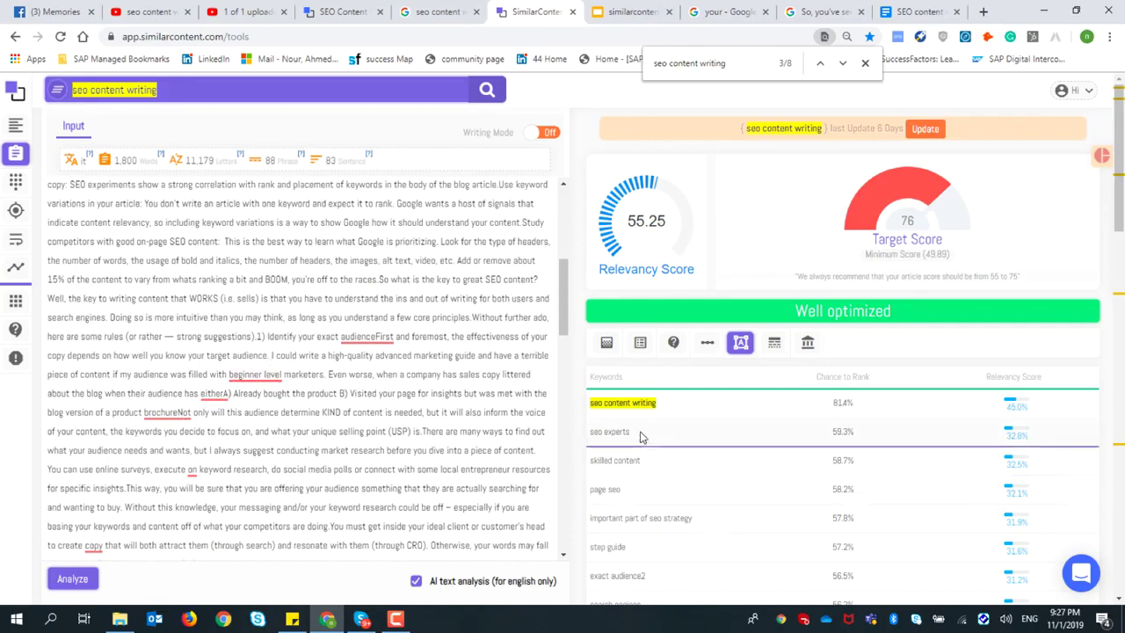
left_click(843, 67)
left_click(844, 67)
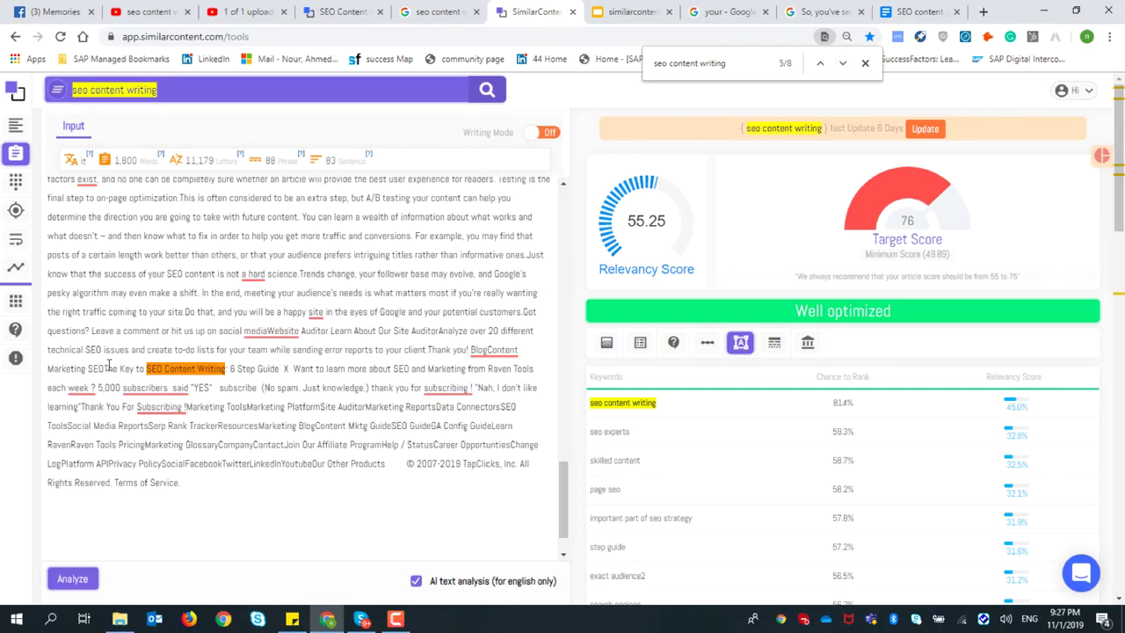
left_click_drag(105, 370, 225, 369)
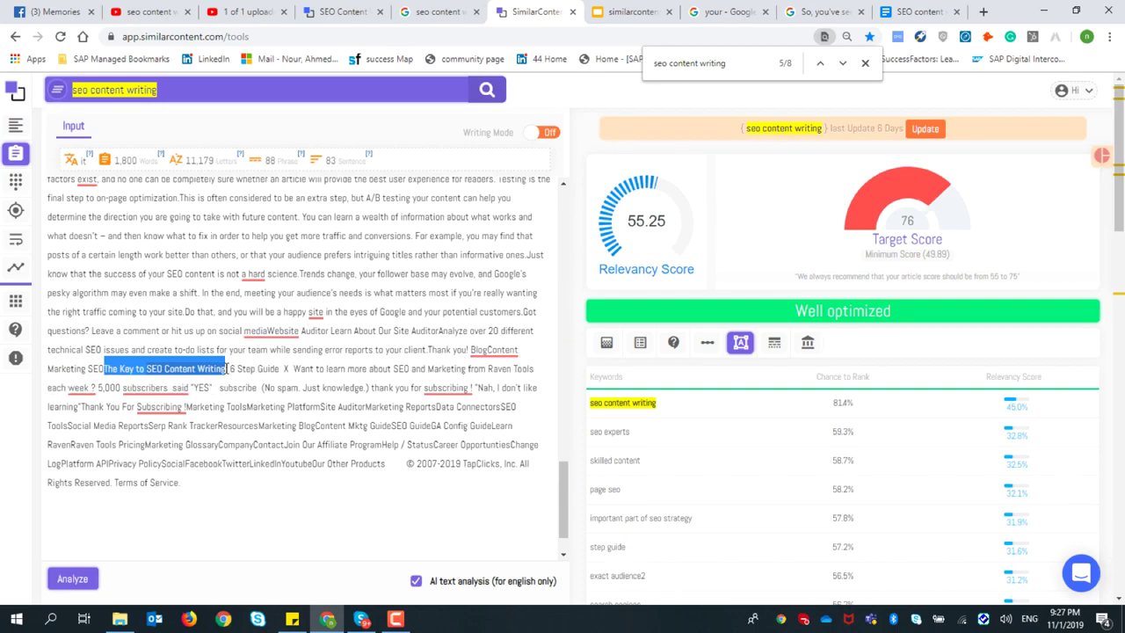
left_click_drag(230, 369, 456, 389)
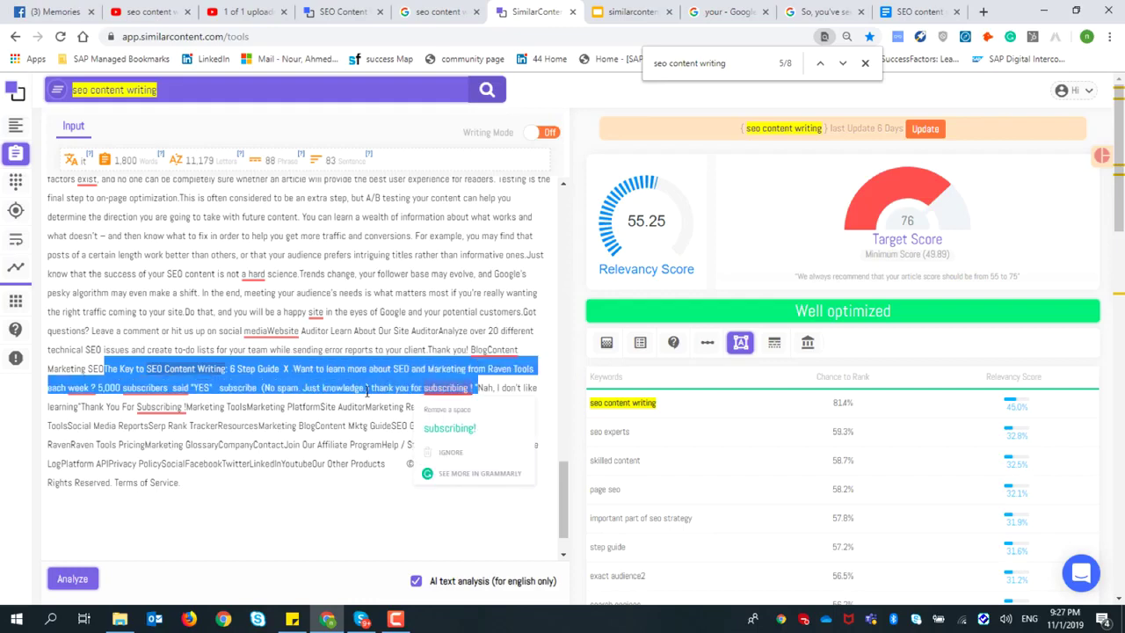
left_click(291, 618)
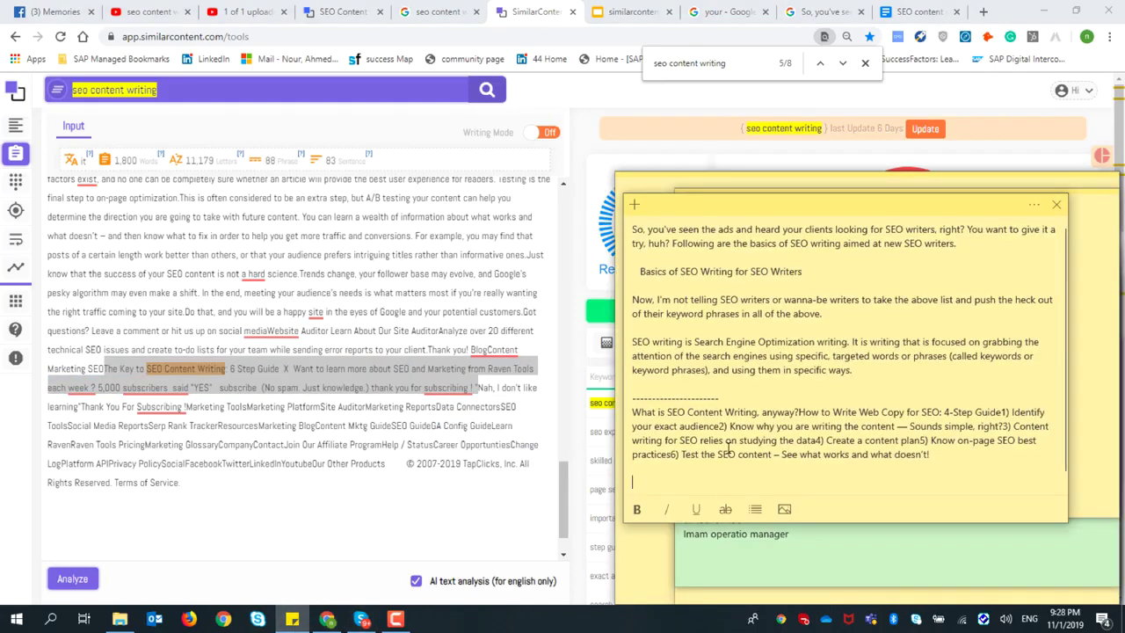
key("ctrl+v")
left_click(332, 388)
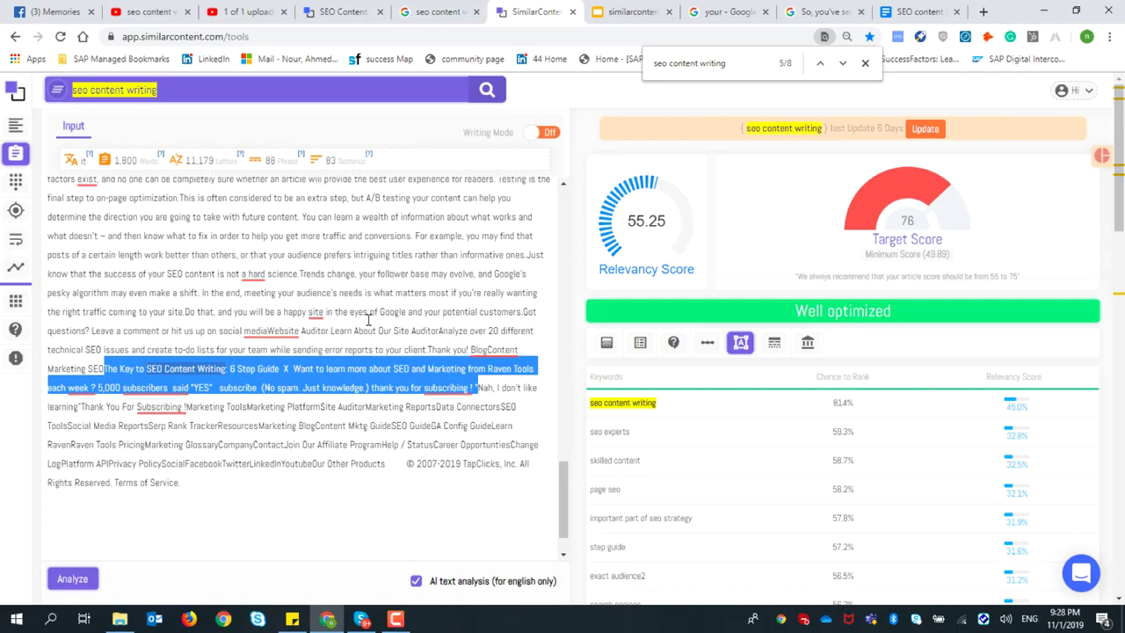
- Look back through the article and check the "Check your content before publishing!" slide in the similarcontent intro presentation
scroll(367, 321, "up", 10)
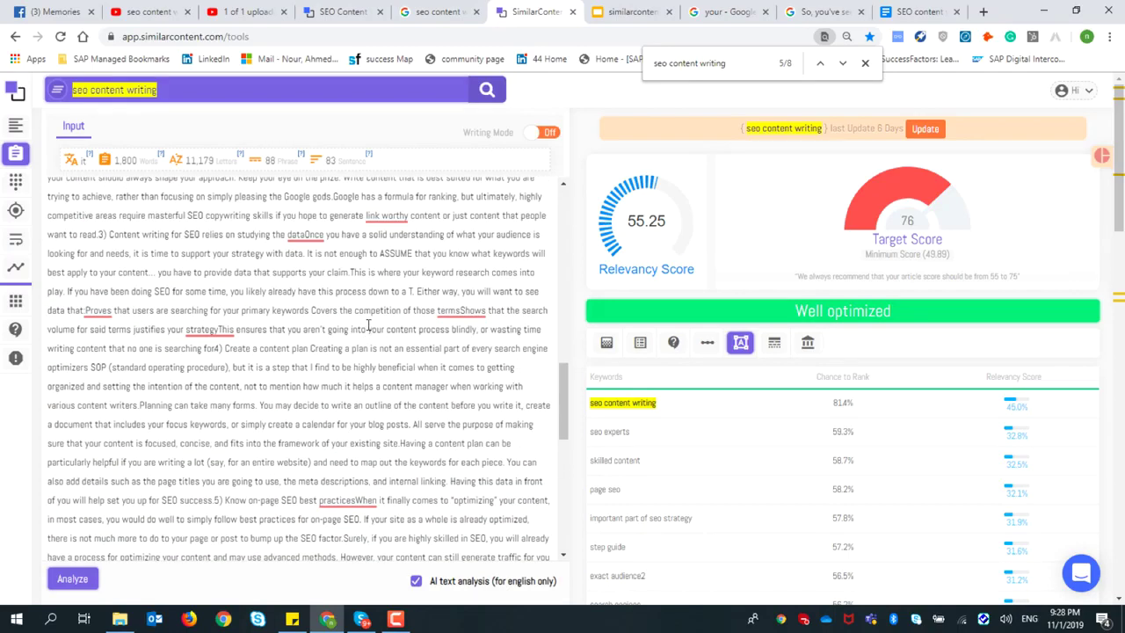
scroll(368, 326, "up", 10)
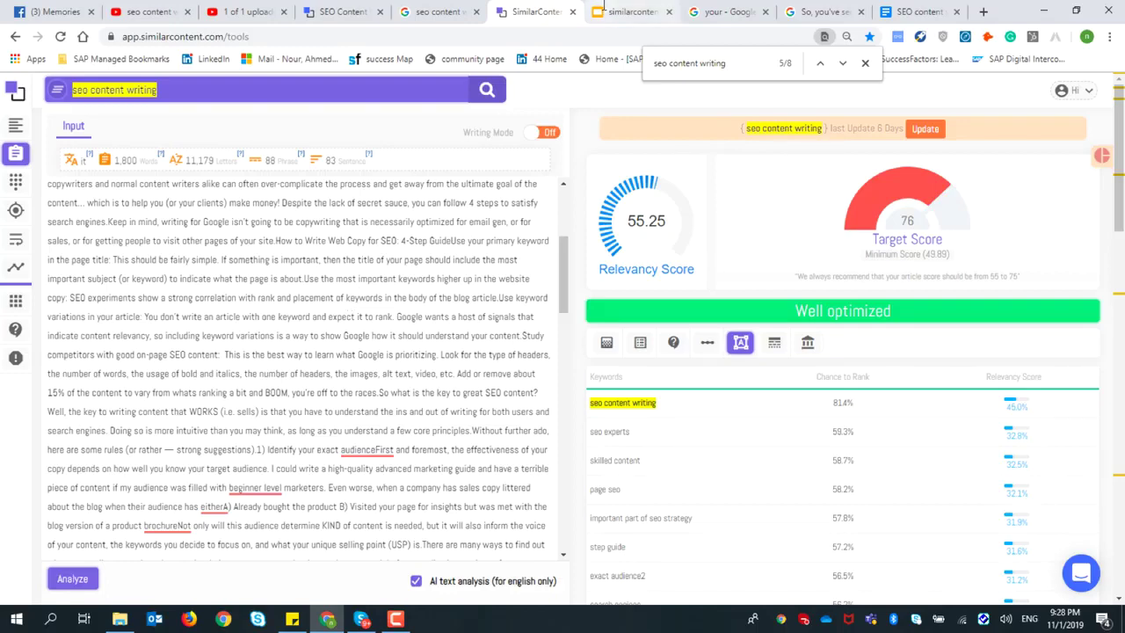
left_click(625, 5)
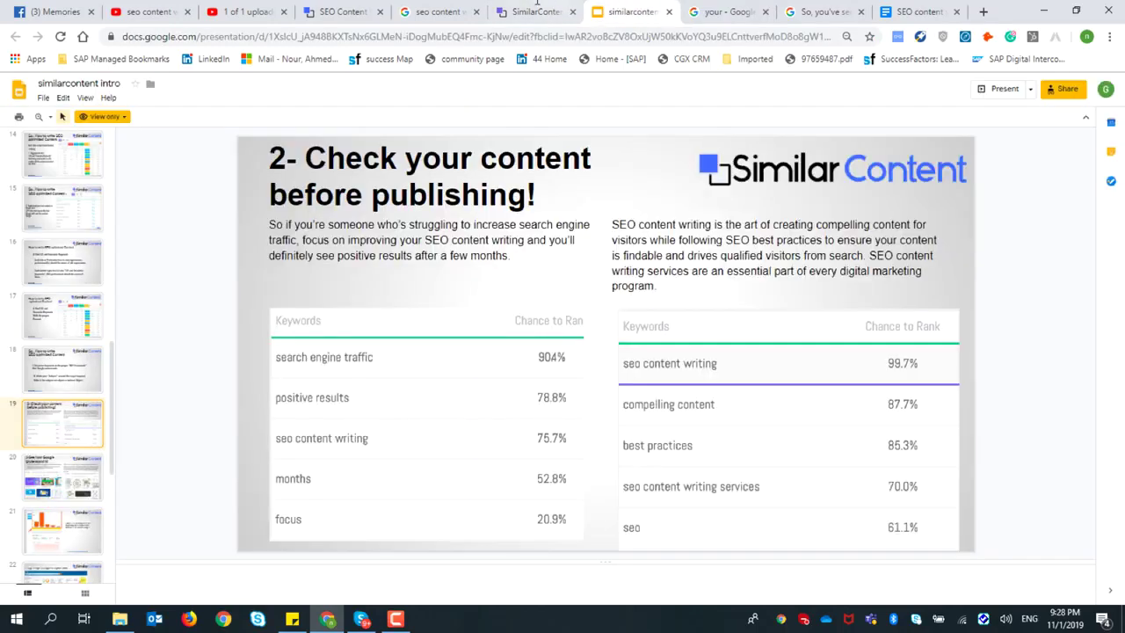
left_click(546, 5)
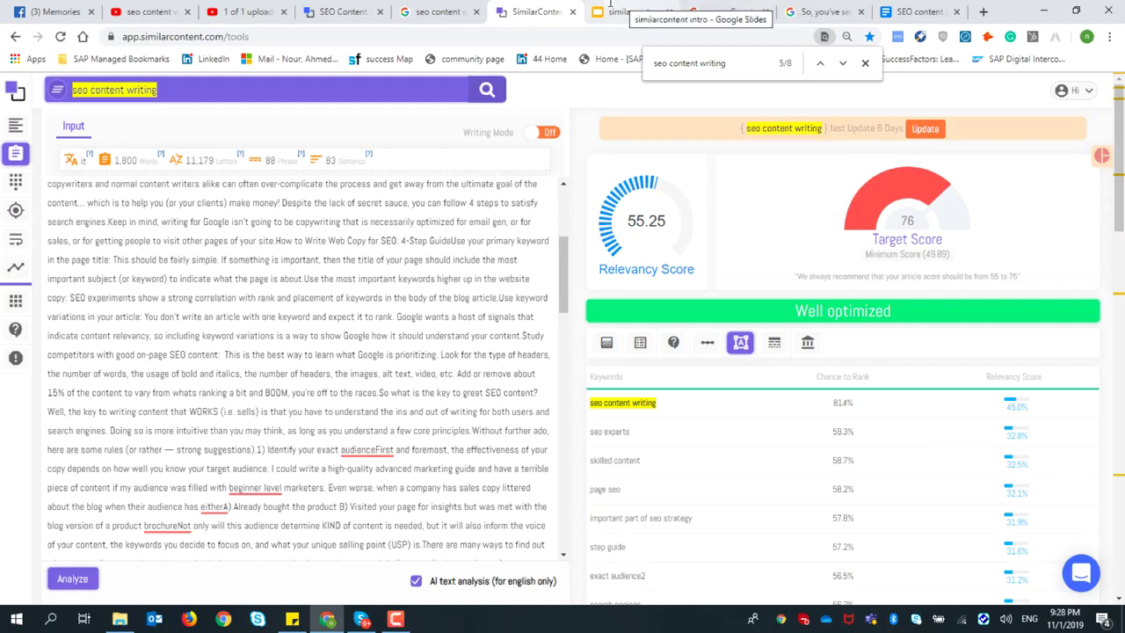
- Search the page for the predicted keyword "seo experts" and go to its occurrence in the article
left_click_drag(642, 434, 589, 430)
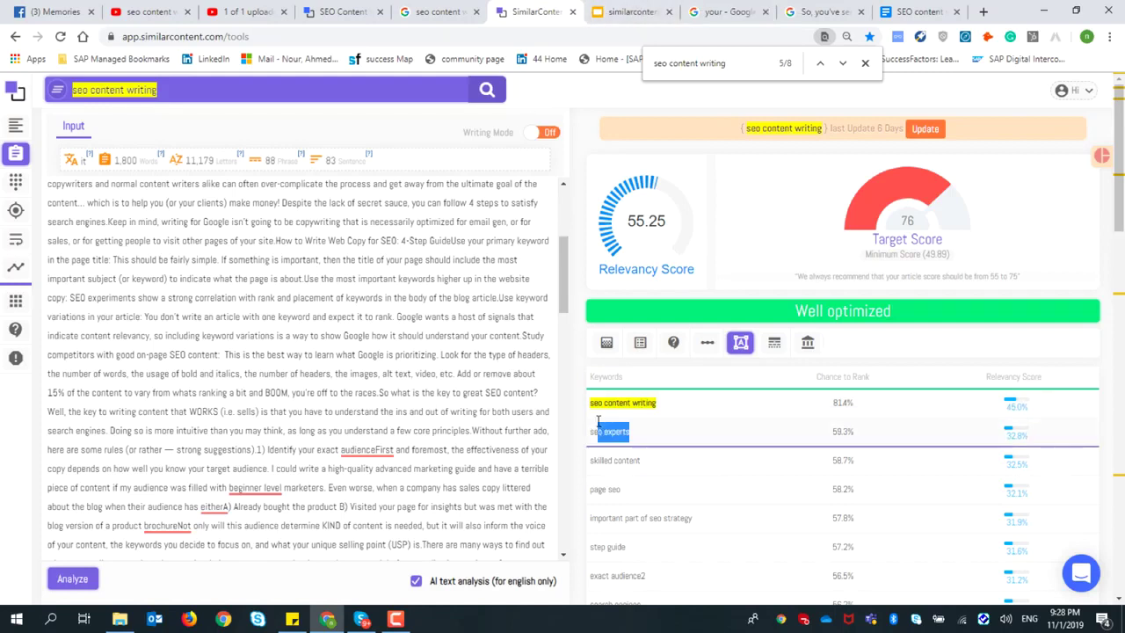
key("ctrl+c")
key("ctrl+f")
key("ctrl+v")
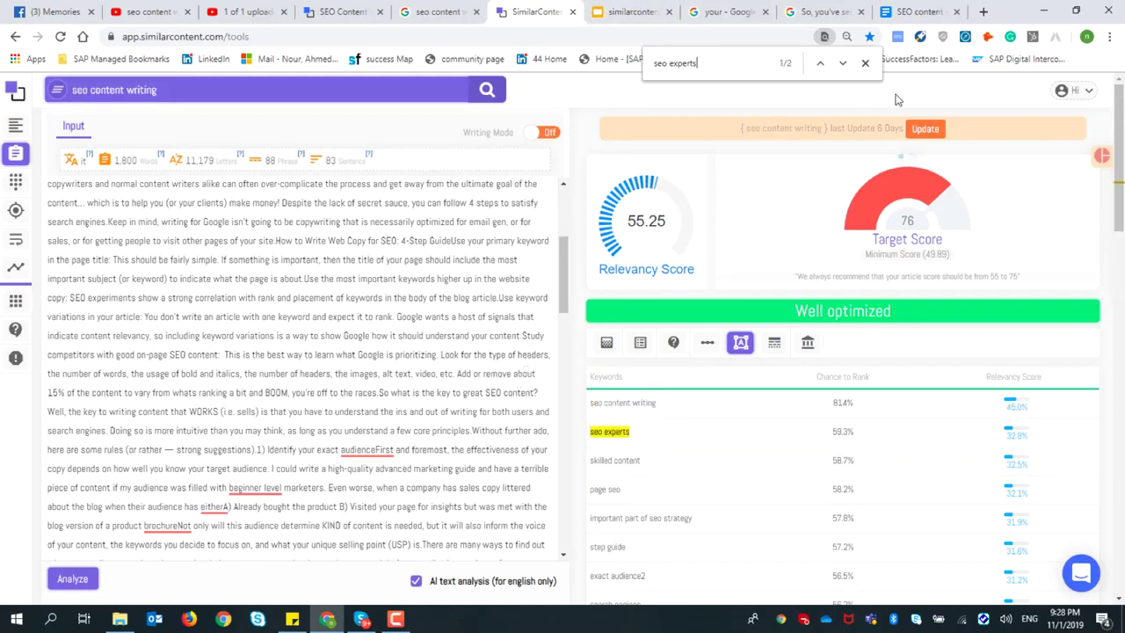
left_click(842, 63)
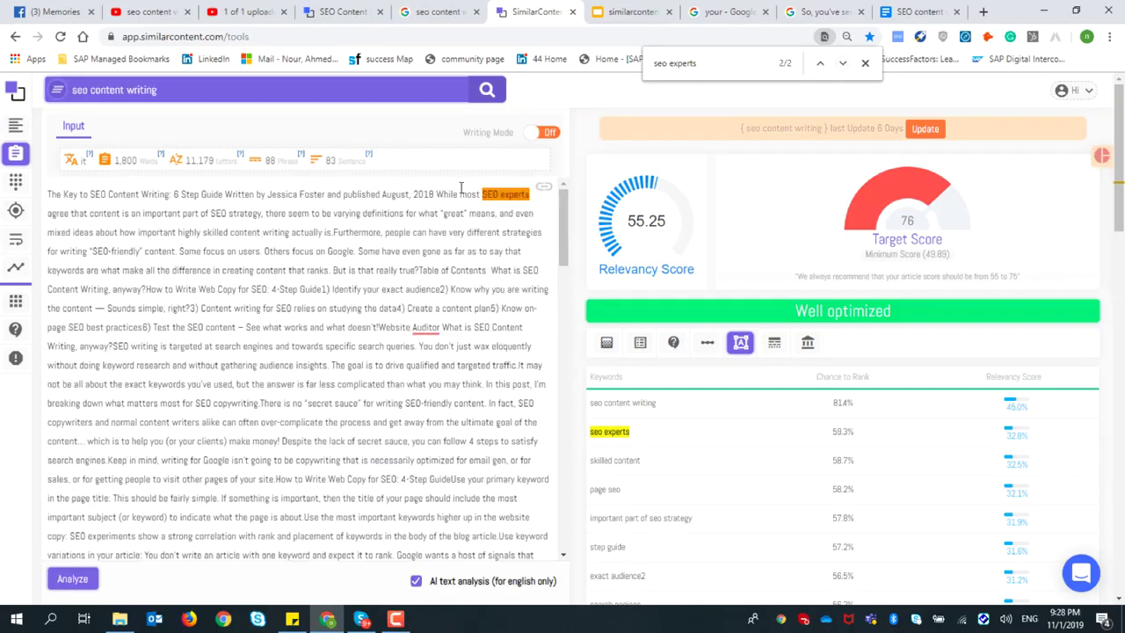
- Copy the sentence from "While most SEO experts agree" to "writing actually is" into the sticky note as a new paragraph
left_click_drag(437, 194, 332, 233)
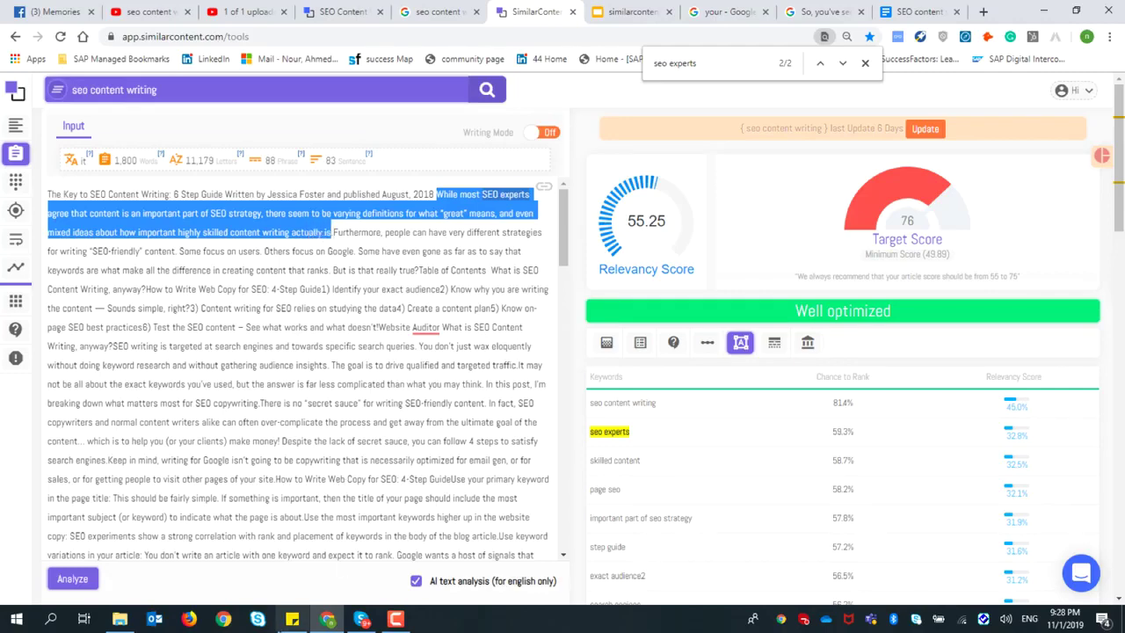
left_click(291, 619)
key("Return")
key("Return")
key("ctrl+v")
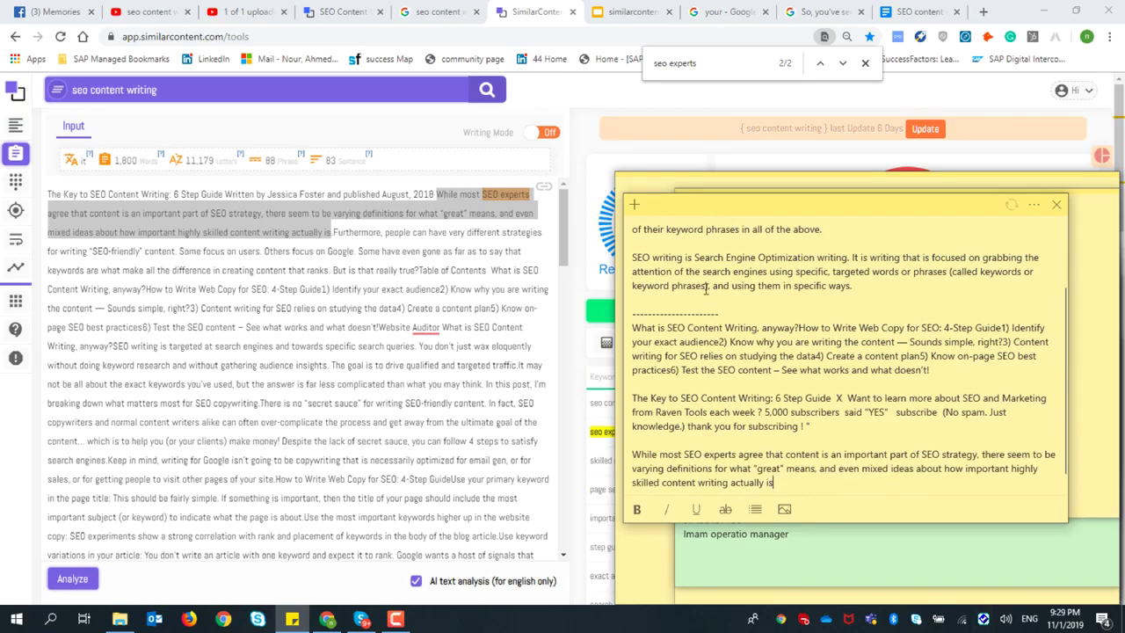
left_click(421, 304)
scroll(413, 312, "up", 5)
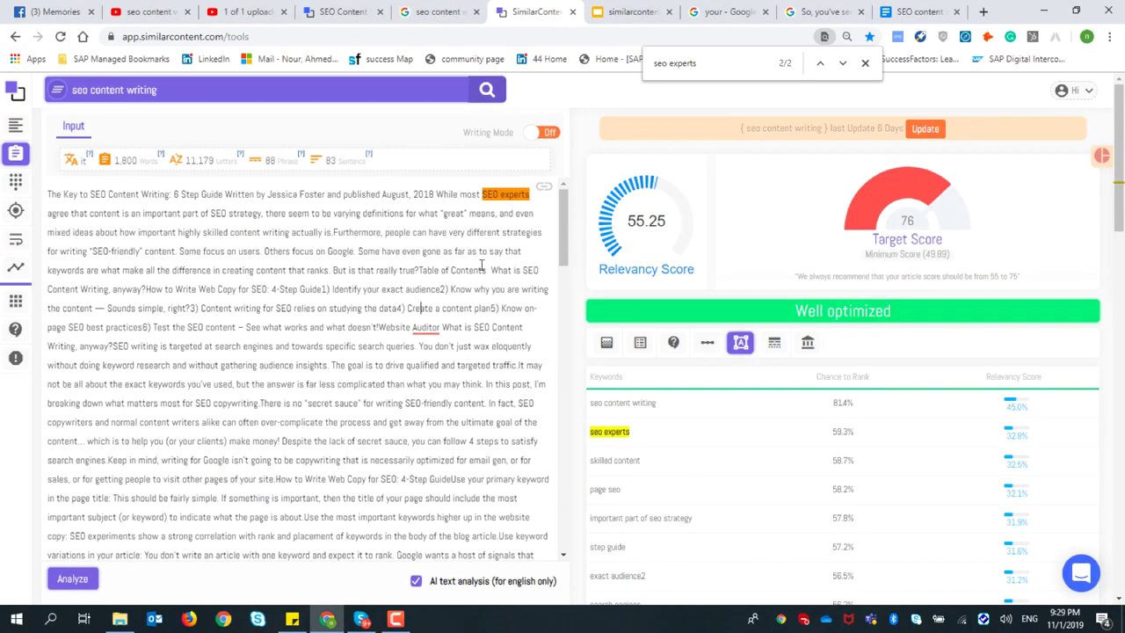
- Replace the whole article input with the three Raven Tools excerpts collected below the dashed line in the sticky note
left_click(292, 619)
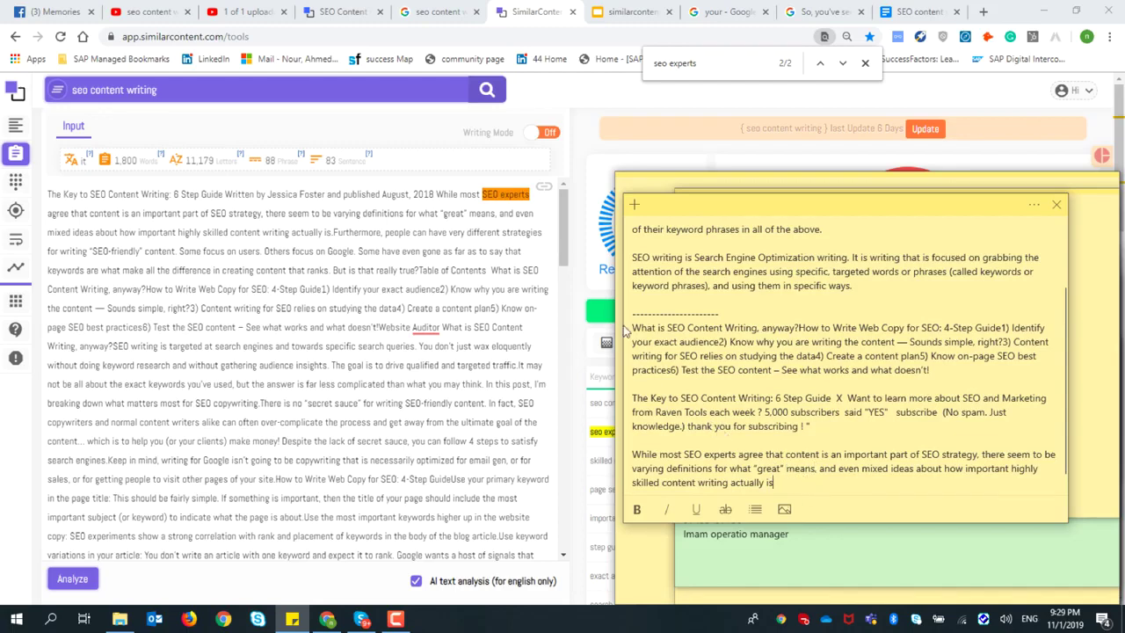
left_click_drag(629, 325, 840, 486)
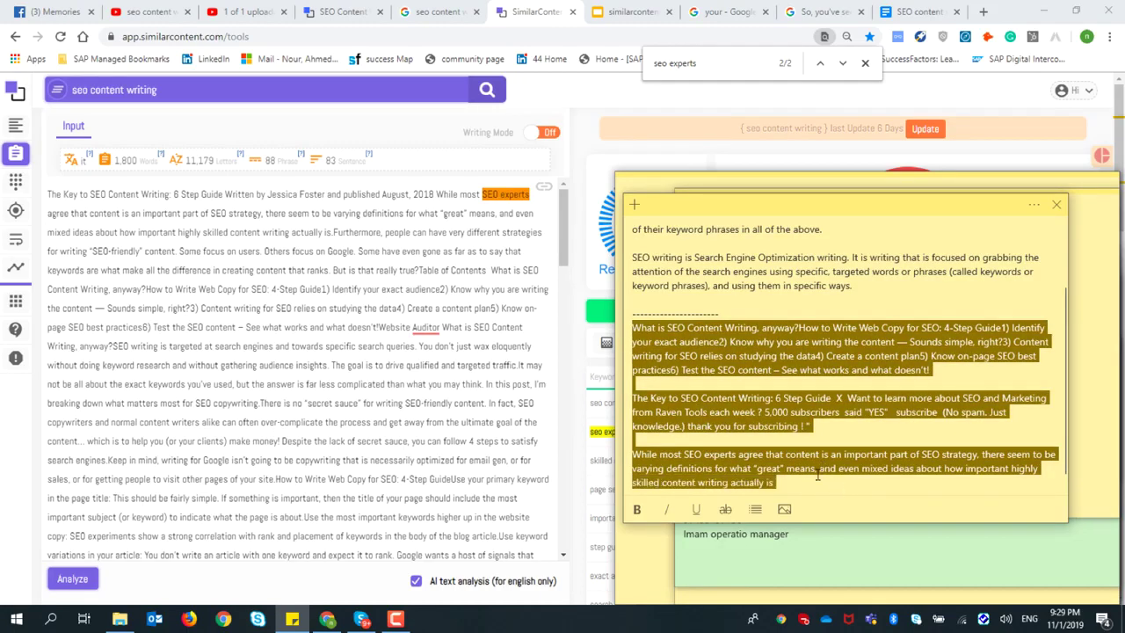
left_click(375, 345)
key("ctrl+a")
key("ctrl+v")
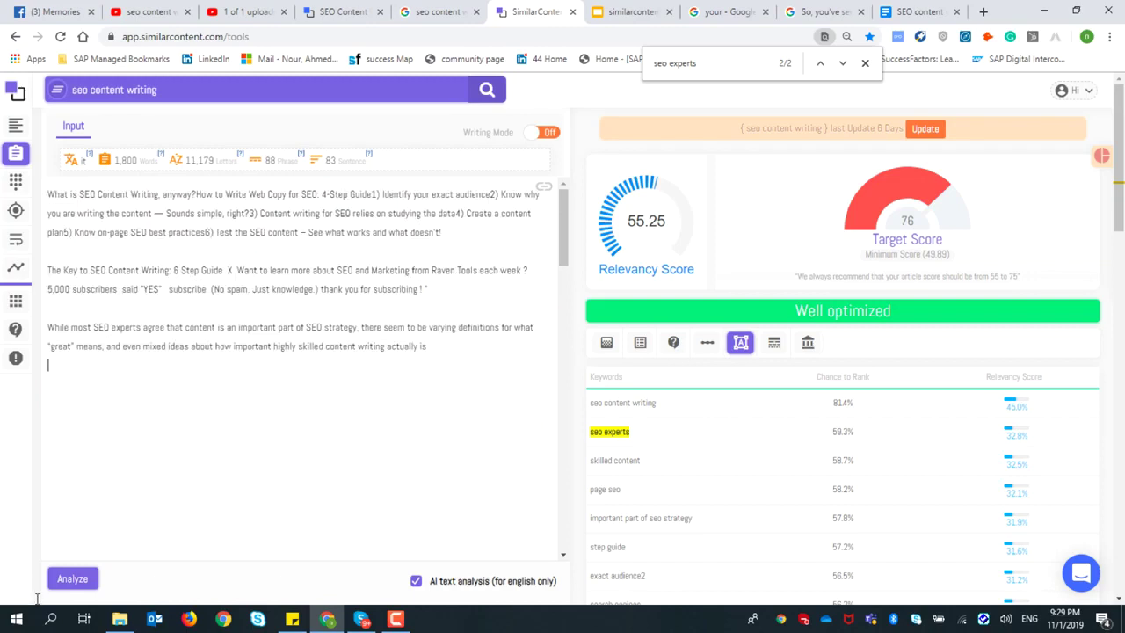
- Analyze the pasted excerpts, close the page search, and show their keywords in the Keyword Ranking Predictor
left_click(72, 578)
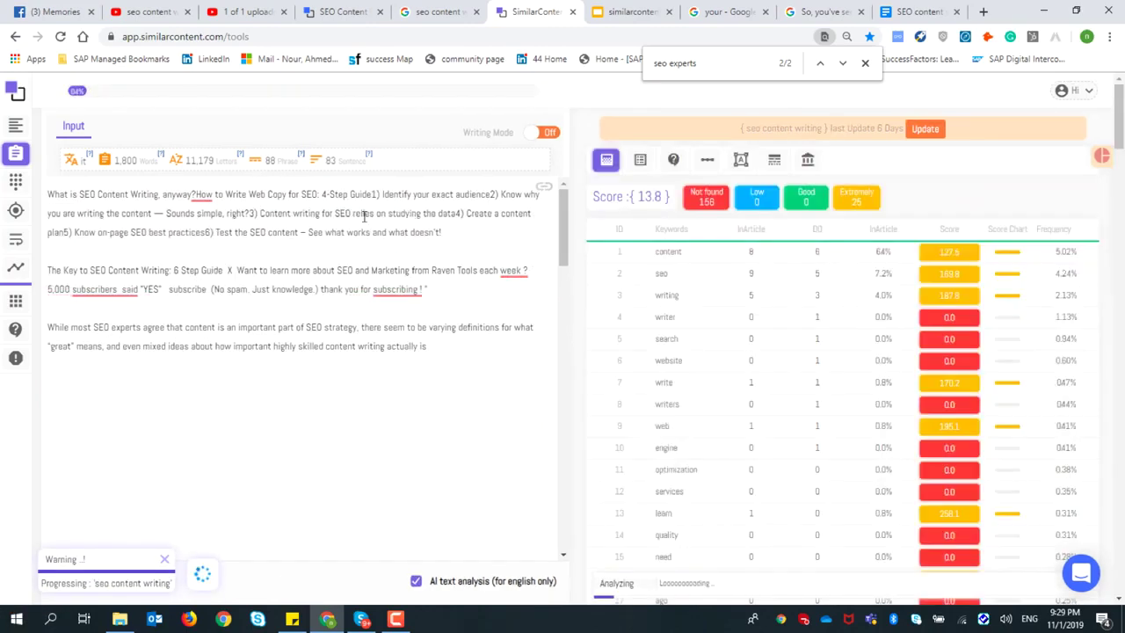
scroll(720, 234, "down", 5)
scroll(721, 234, "up", 3)
left_click(865, 62)
scroll(709, 289, "up", 3)
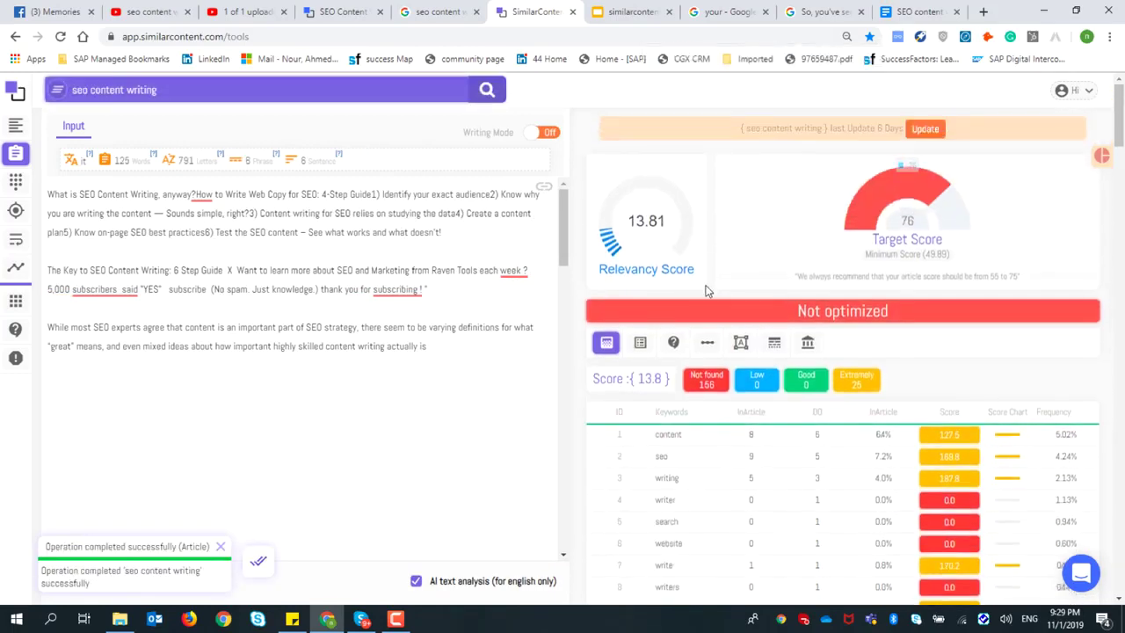
left_click(744, 350)
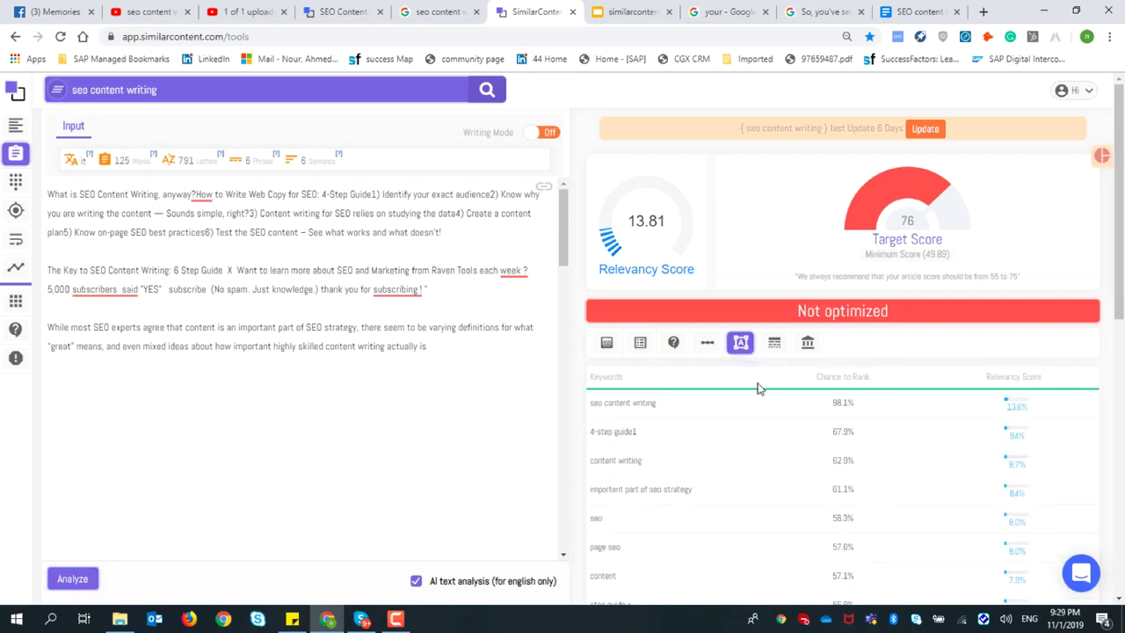
- Examine the excerpts' predicted keywords and their chances to rank, including "seo content writing", "content writing" and "seo"
left_click_drag(590, 402, 872, 409)
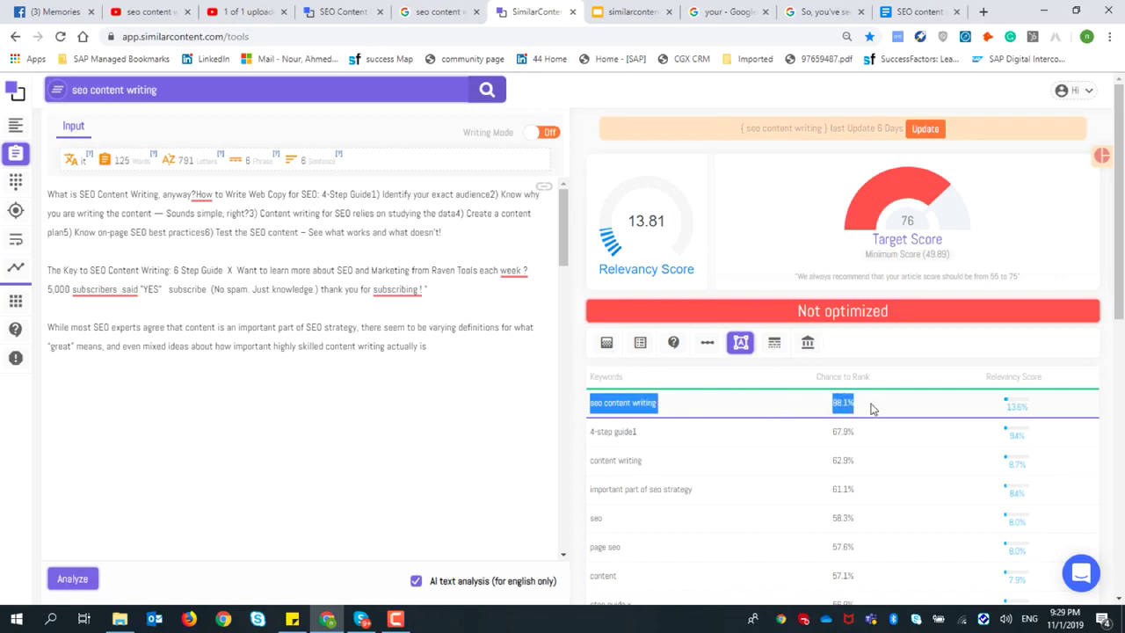
left_click_drag(591, 460, 847, 461)
left_click_drag(592, 507, 845, 519)
scroll(630, 508, "down", 2)
scroll(630, 508, "down", 1)
left_click_drag(786, 372, 864, 367)
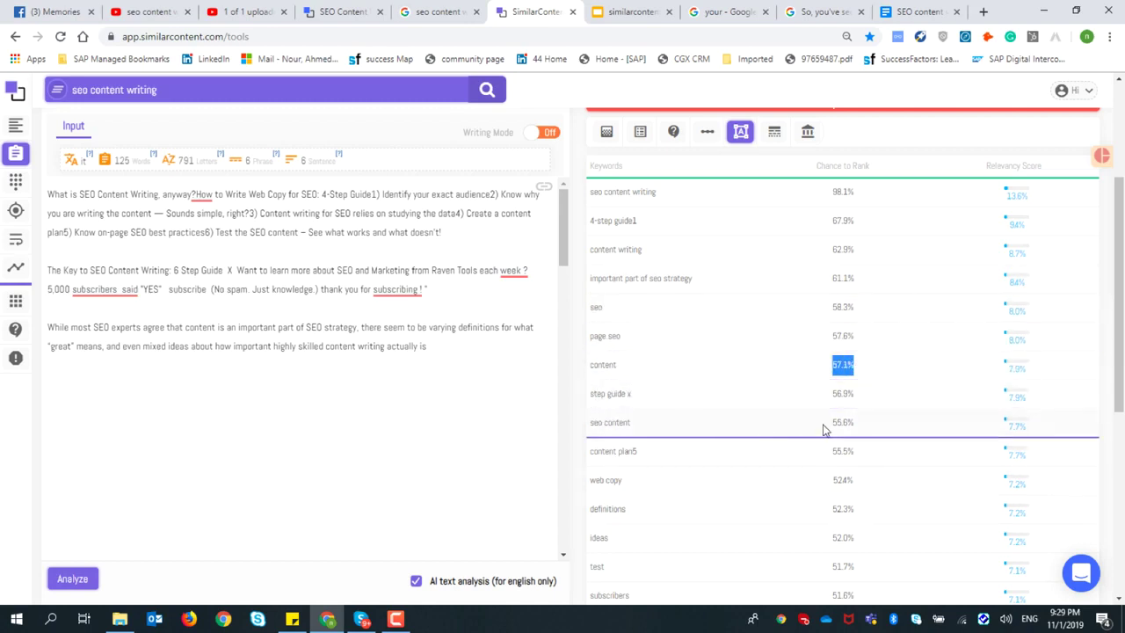
scroll(876, 421, "up", 3)
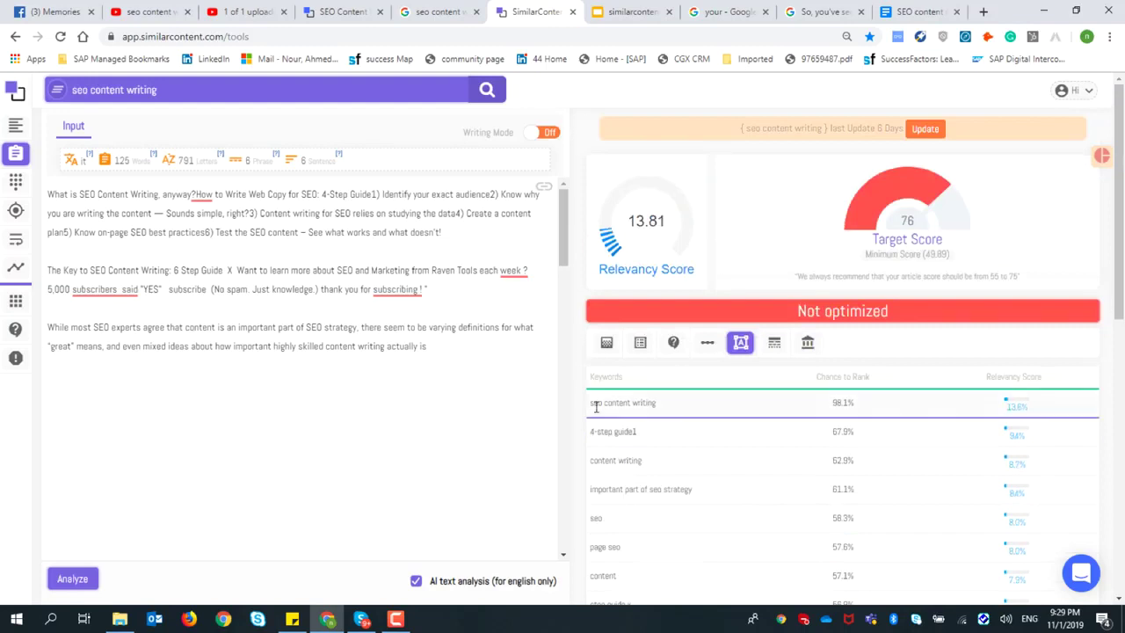
left_click_drag(581, 406, 615, 518)
left_click(358, 367)
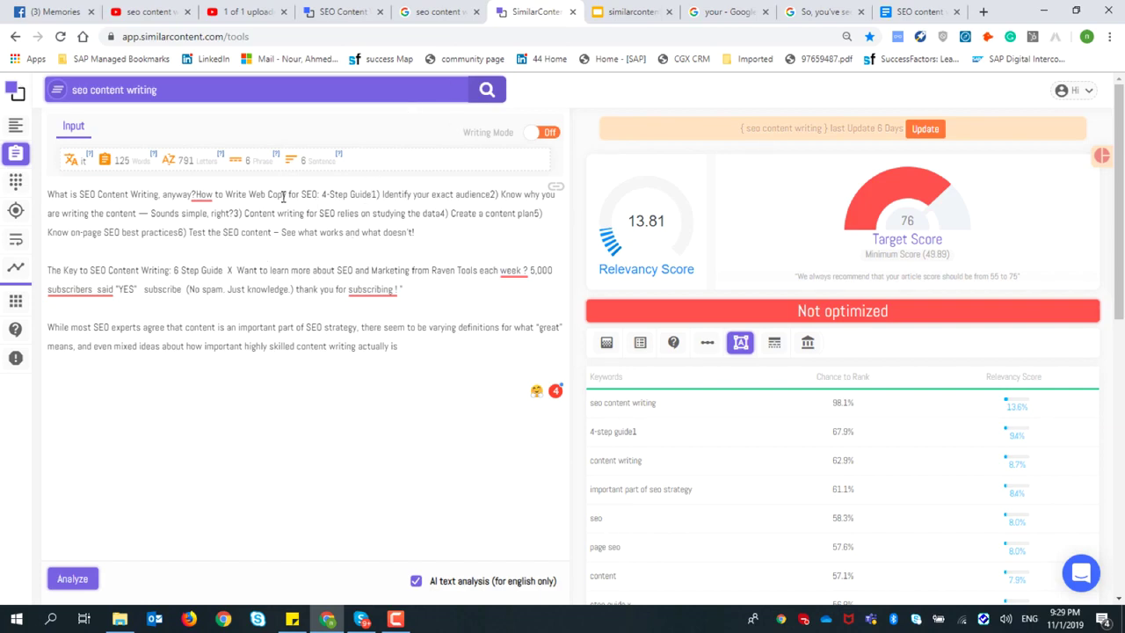
left_click(455, 6)
left_click(495, 7)
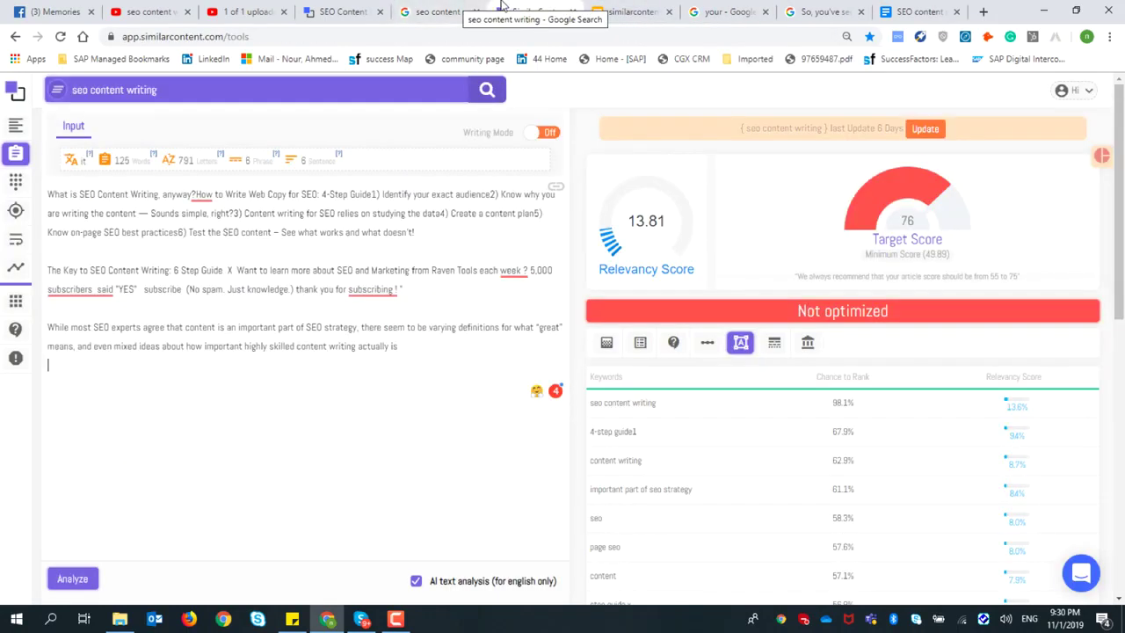
- Copy the URL of the SimilarContent blog article "SEO Content Writing: 7 Actionable Steps" and return to the SimilarContent tools page
left_click(385, 6)
left_click(306, 37)
key("ctrl+c")
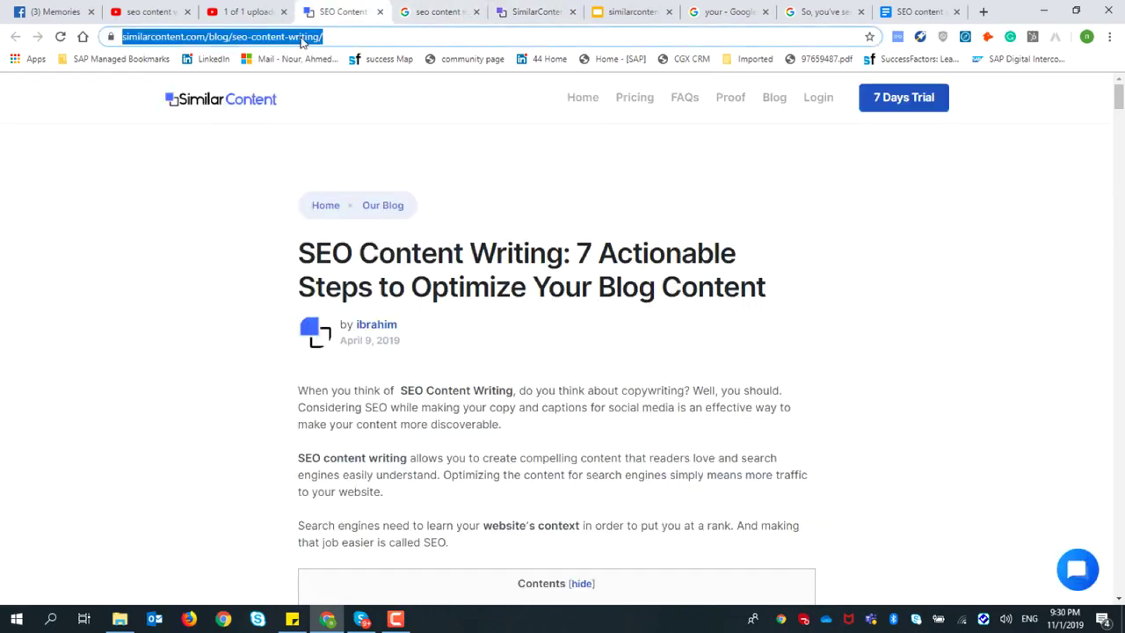
left_click(434, 9)
scroll(329, 140, "up", 3)
left_click(531, 11)
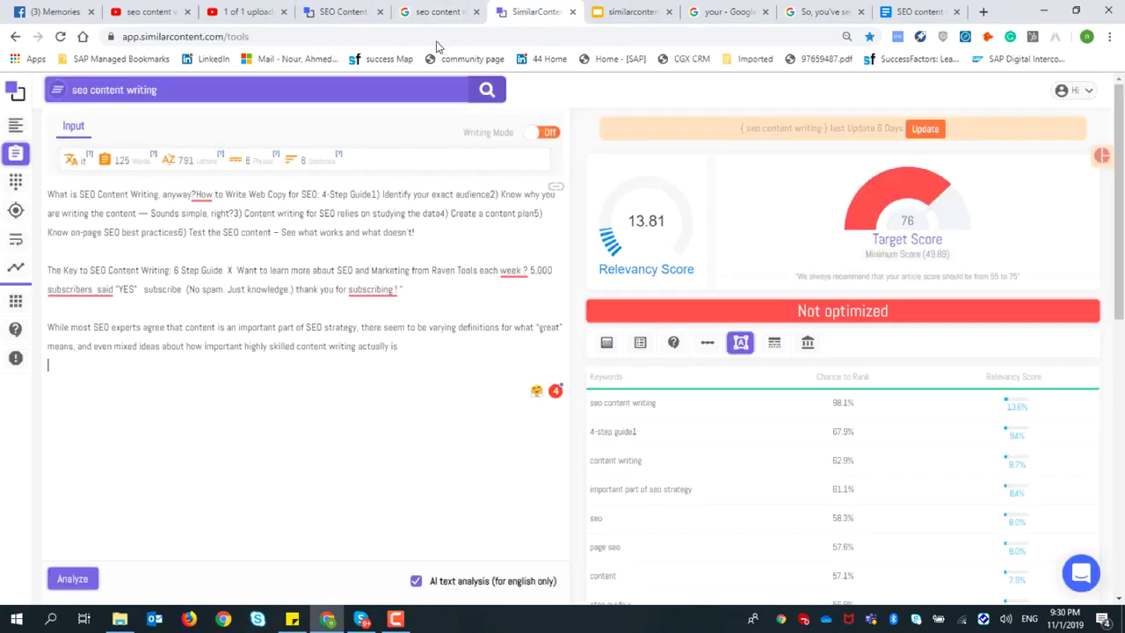
left_click(227, 89)
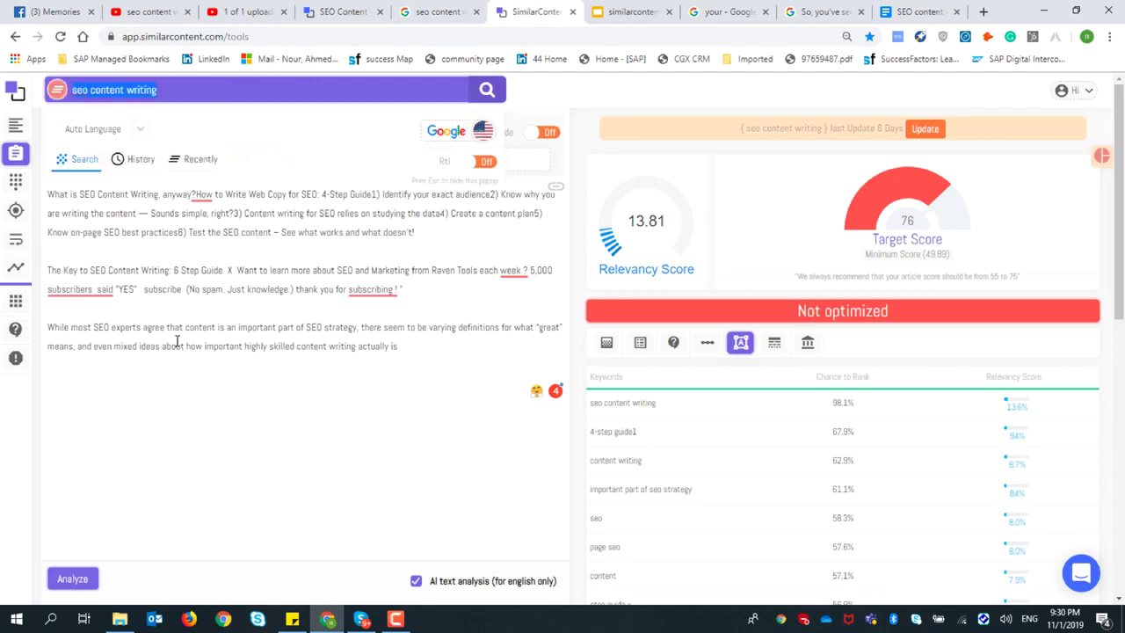
key("Escape")
left_click(556, 186)
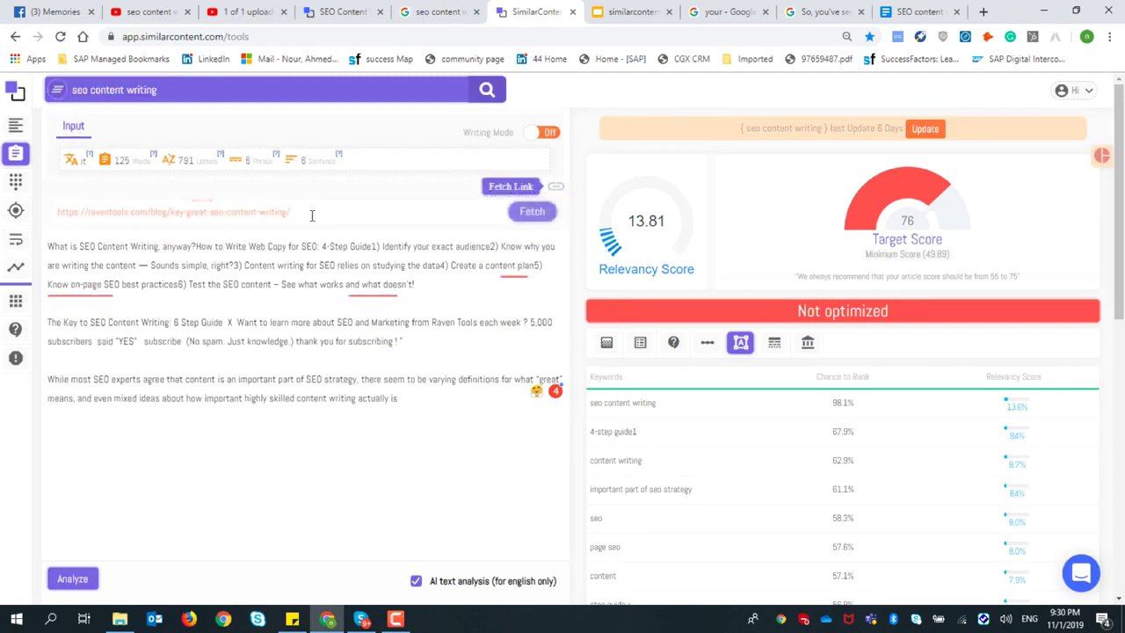
left_click(302, 211)
key("ctrl+v")
key("ctrl+a")
left_click(314, 207)
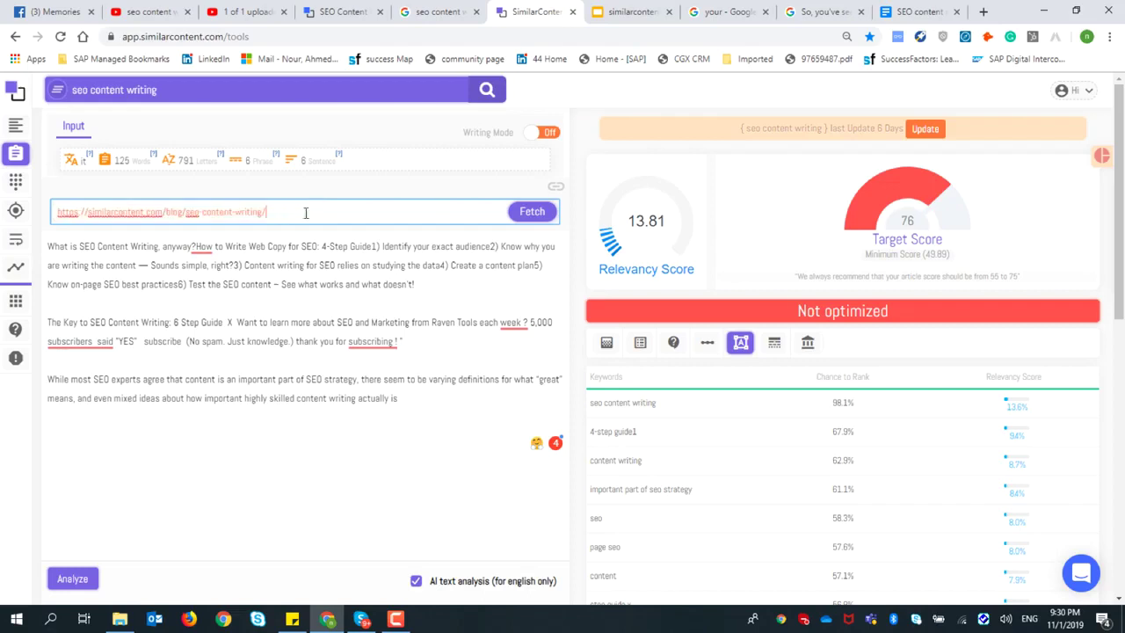
left_click(73, 580)
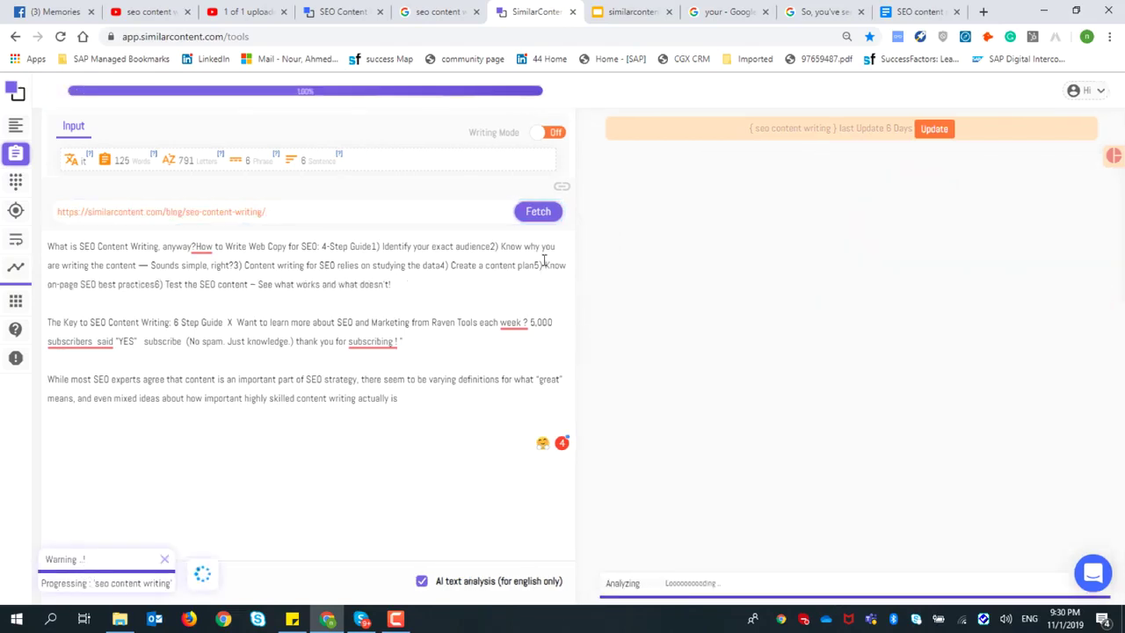
left_click(536, 212)
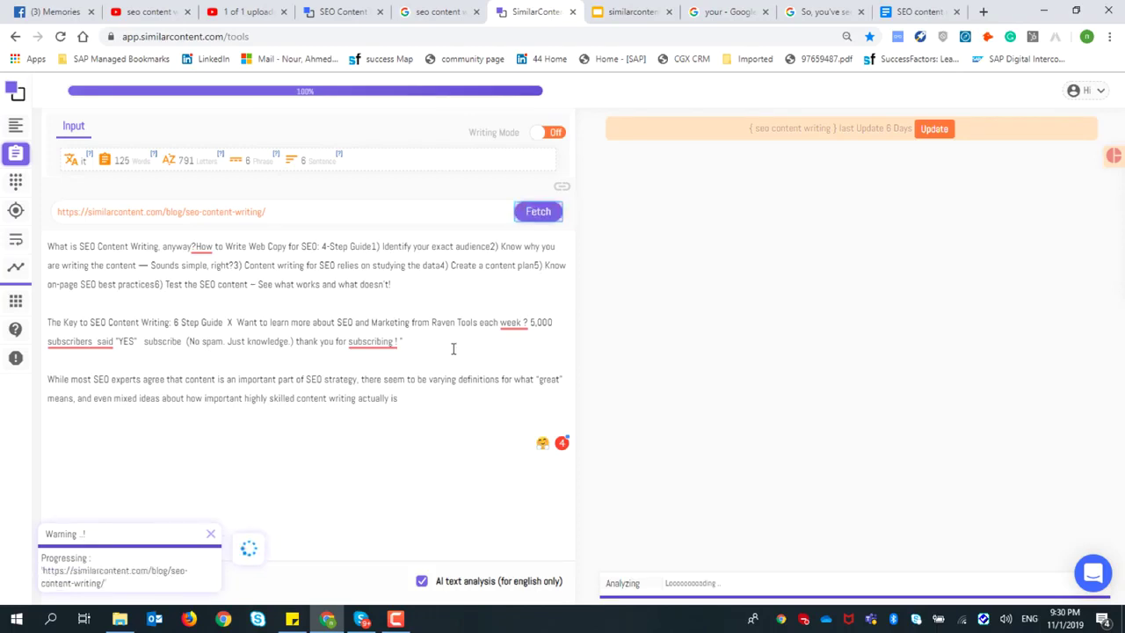
left_click(444, 322)
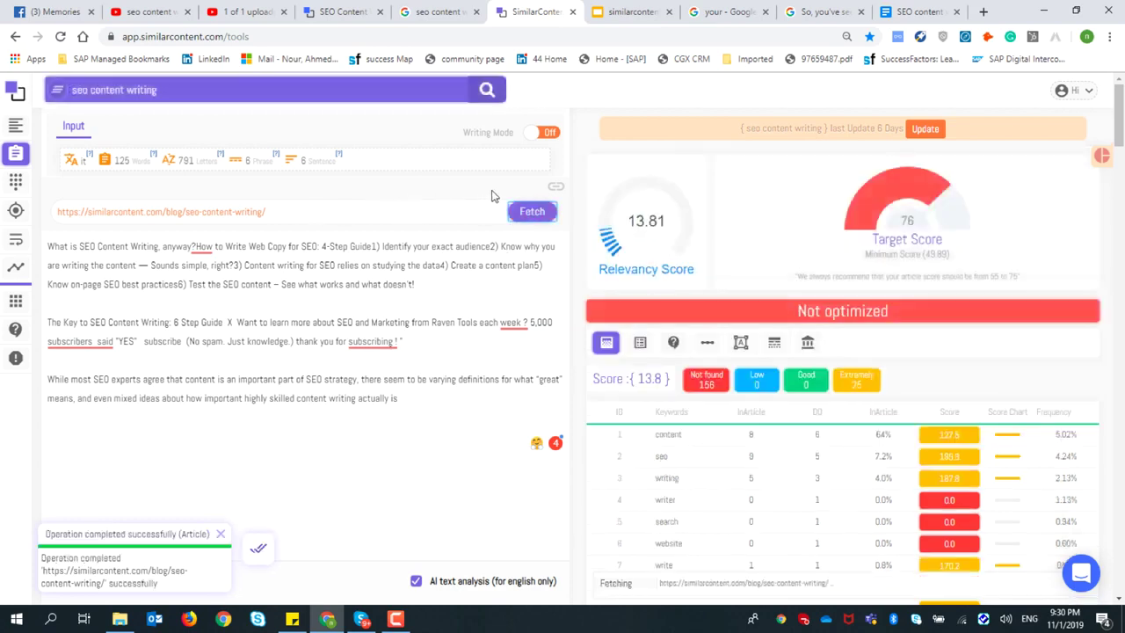
left_click(530, 210)
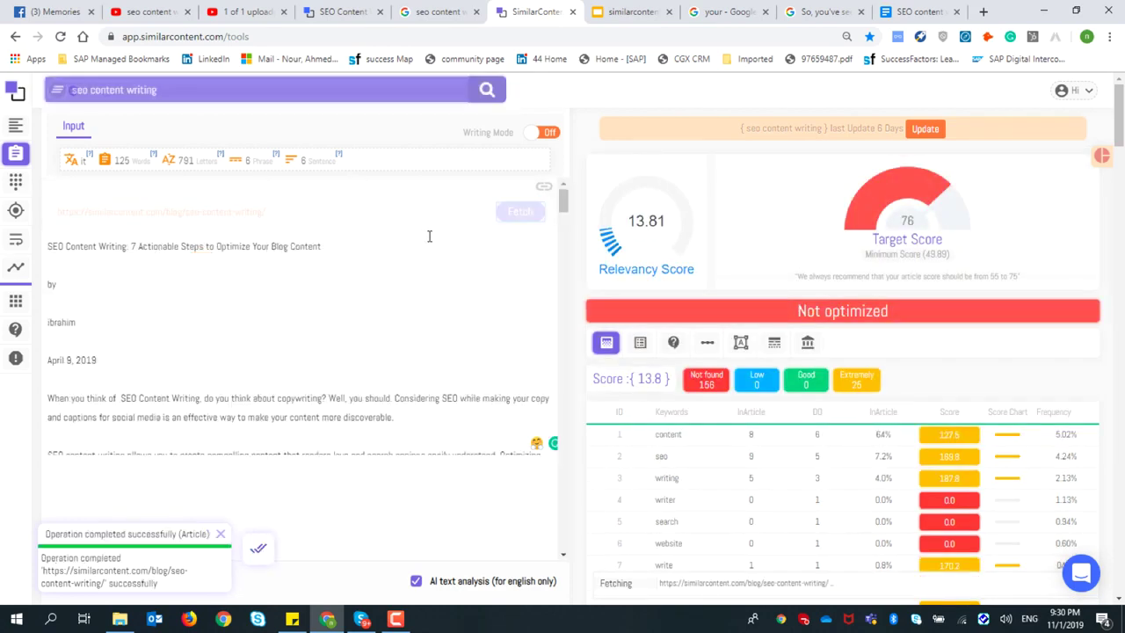
- Remove the title, byline and date above the fetched article's first paragraph and analyze the article
left_click_drag(133, 325, 18, 181)
key("BackSpace")
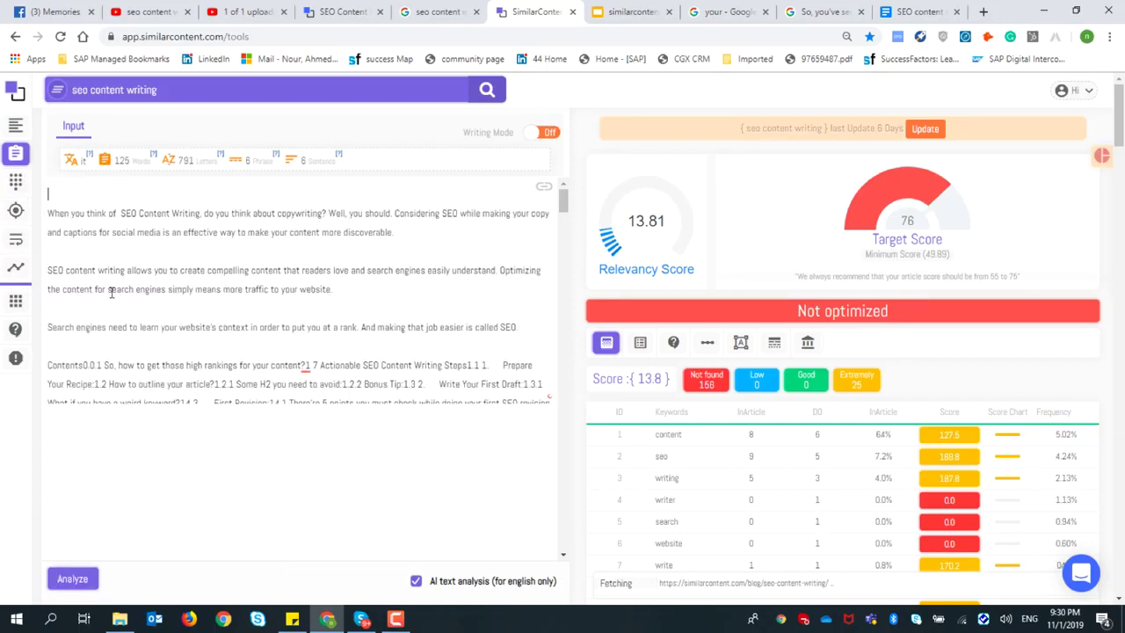
left_click(72, 578)
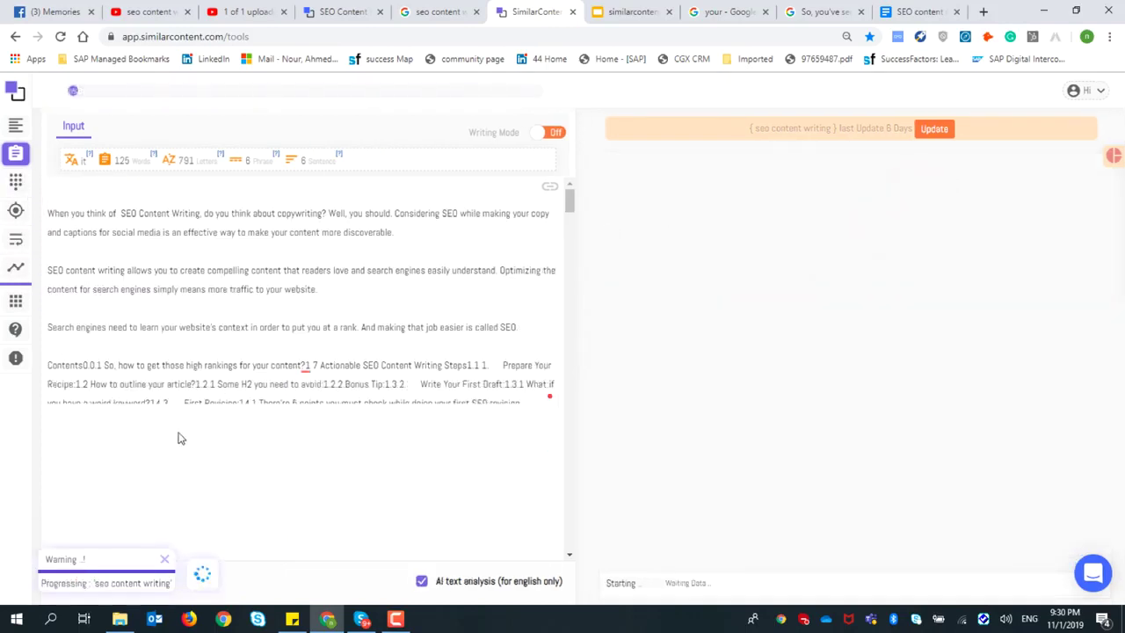
scroll(181, 437, "down", 15)
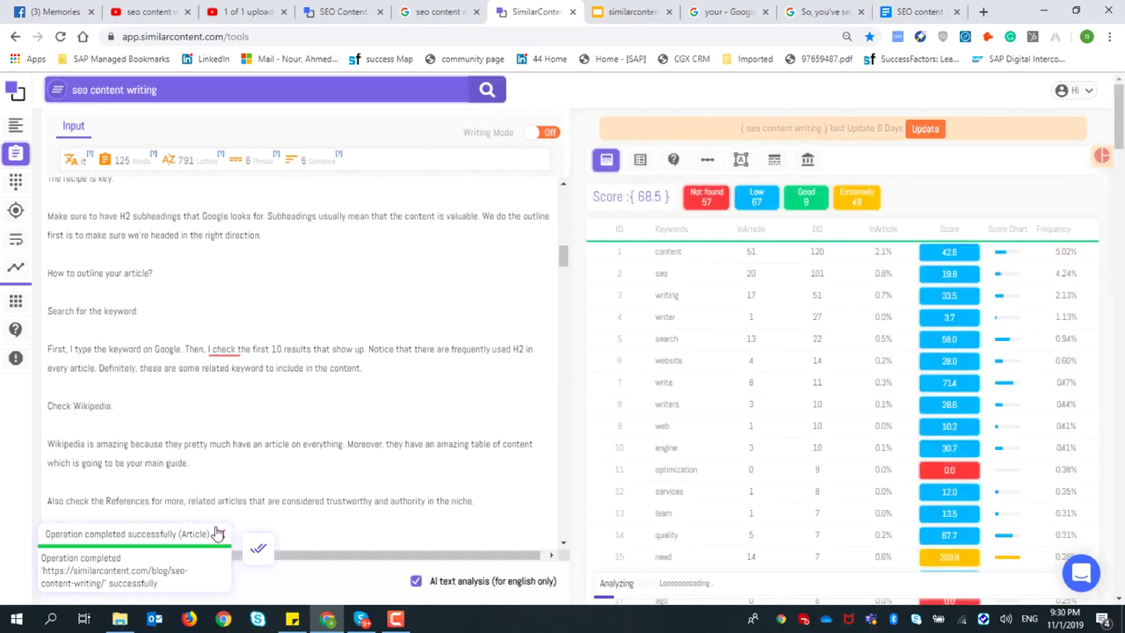
left_click(218, 533)
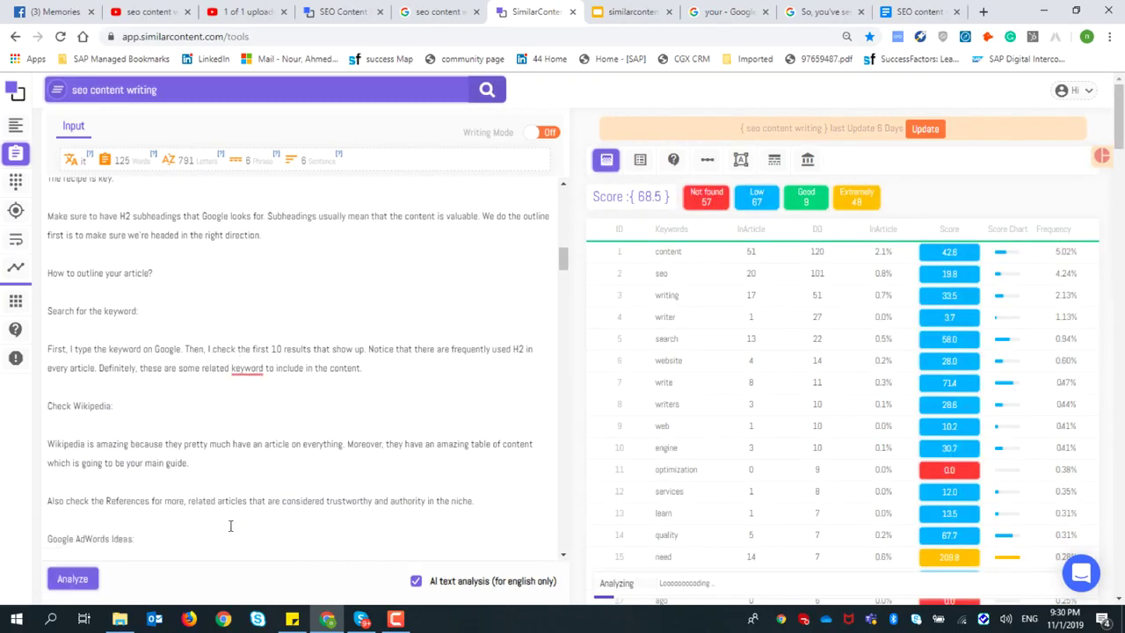
scroll(223, 527, "up", 10)
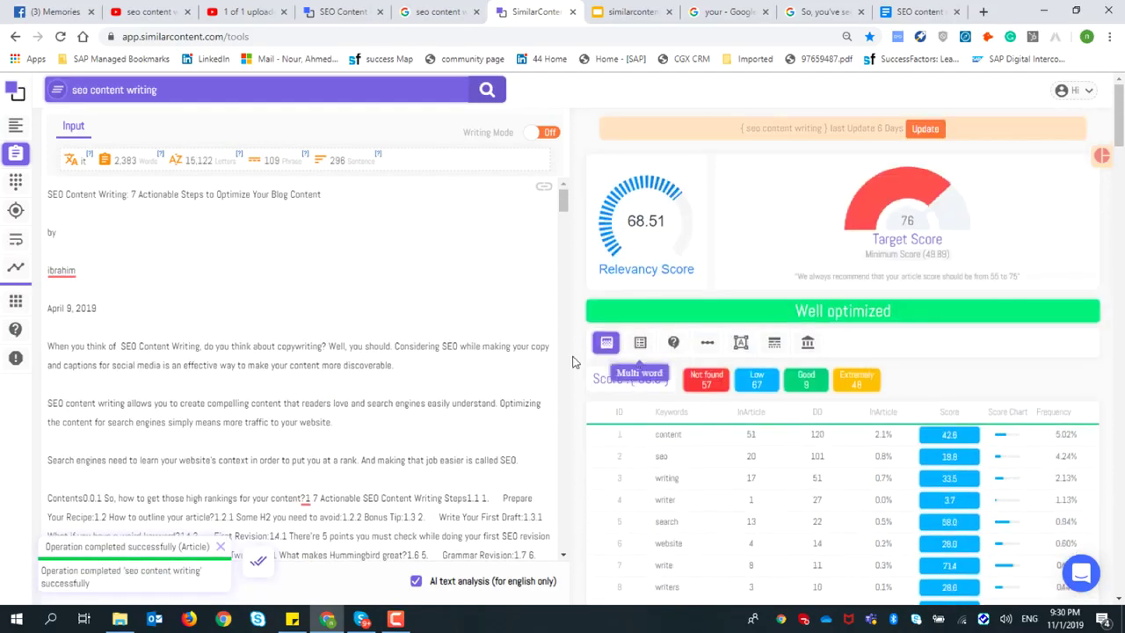
- Clear the reloaded title, byline and date lines from the article and show its keywords in the Keyword Ranking Predictor
left_click_drag(126, 319, 15, 181)
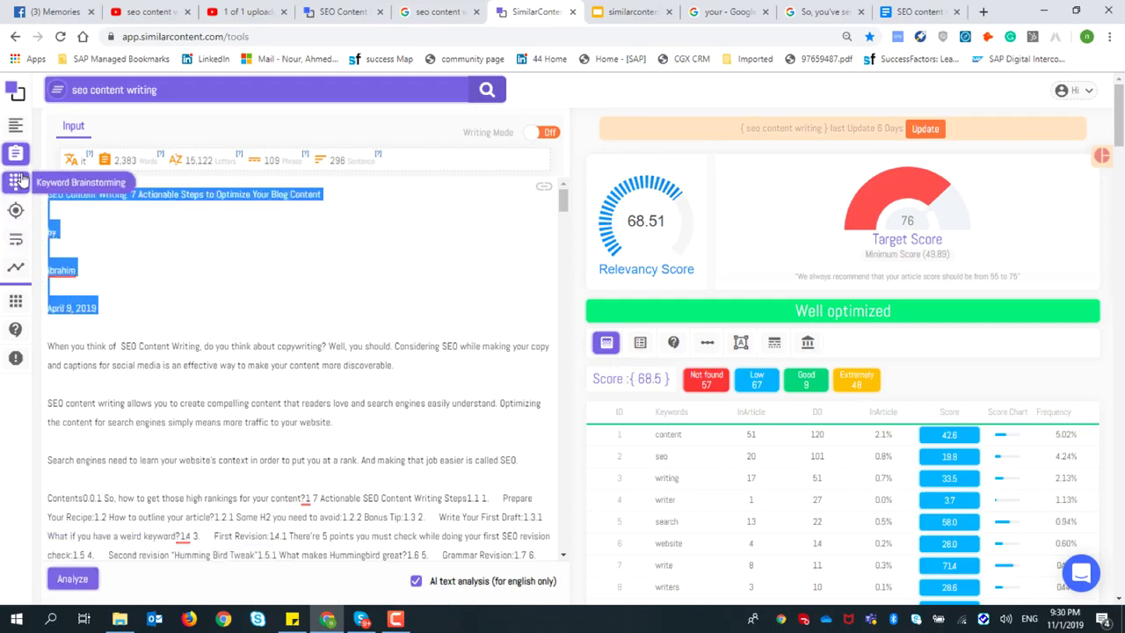
key("BackSpace")
left_click(78, 579)
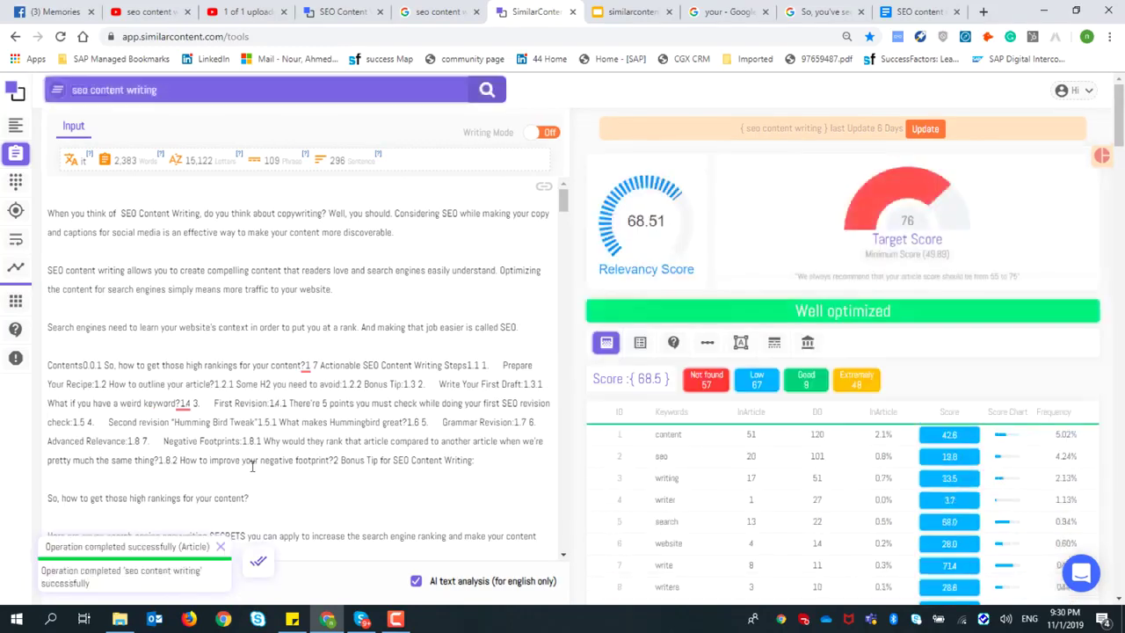
scroll(308, 365, "down", 2)
scroll(354, 340, "up", 2)
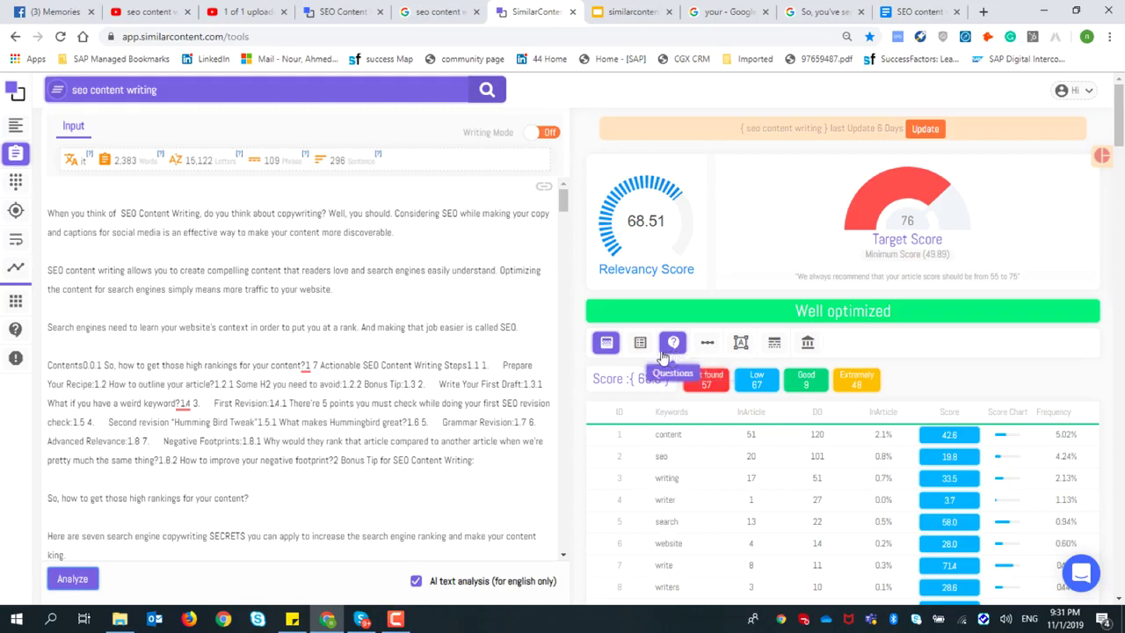
left_click(741, 344)
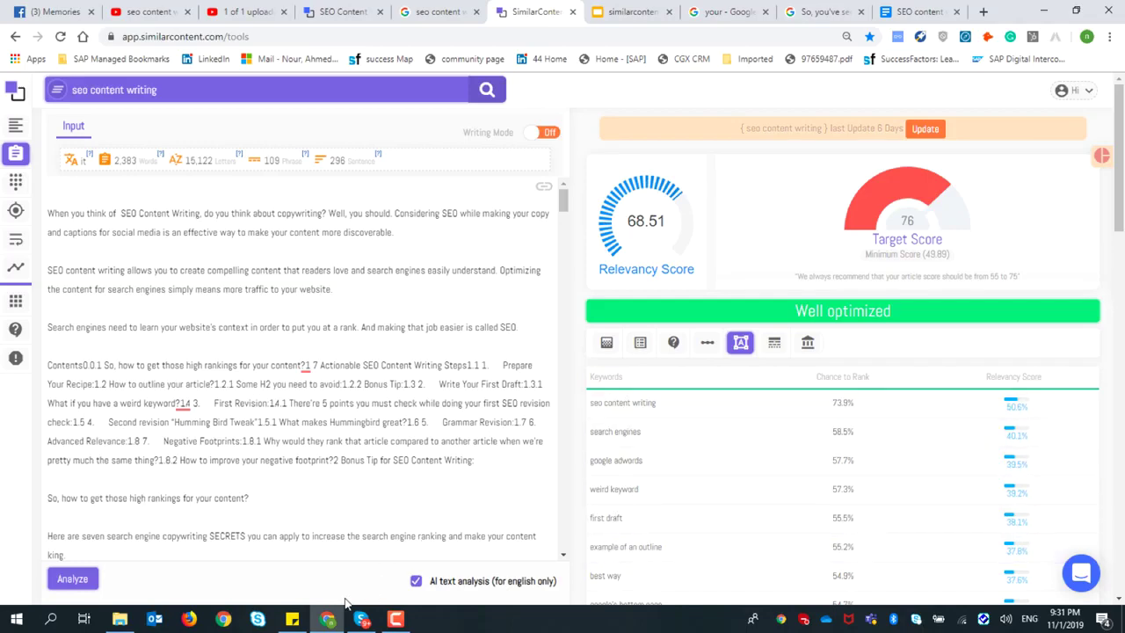
- Copy the line "Basics of SEO Writing for SEO Writers" from the sticky note into the article just above "1. Prepare Your Recipe:"
left_click(292, 618)
scroll(746, 280, "up", 2)
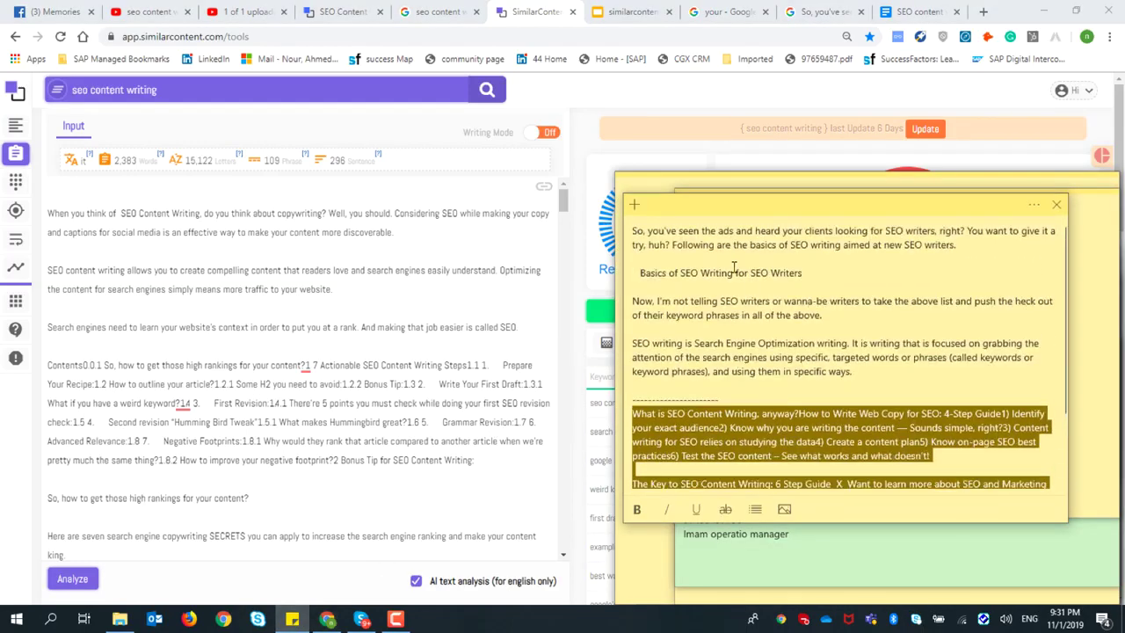
left_click_drag(798, 266, 631, 273)
key("ctrl+c")
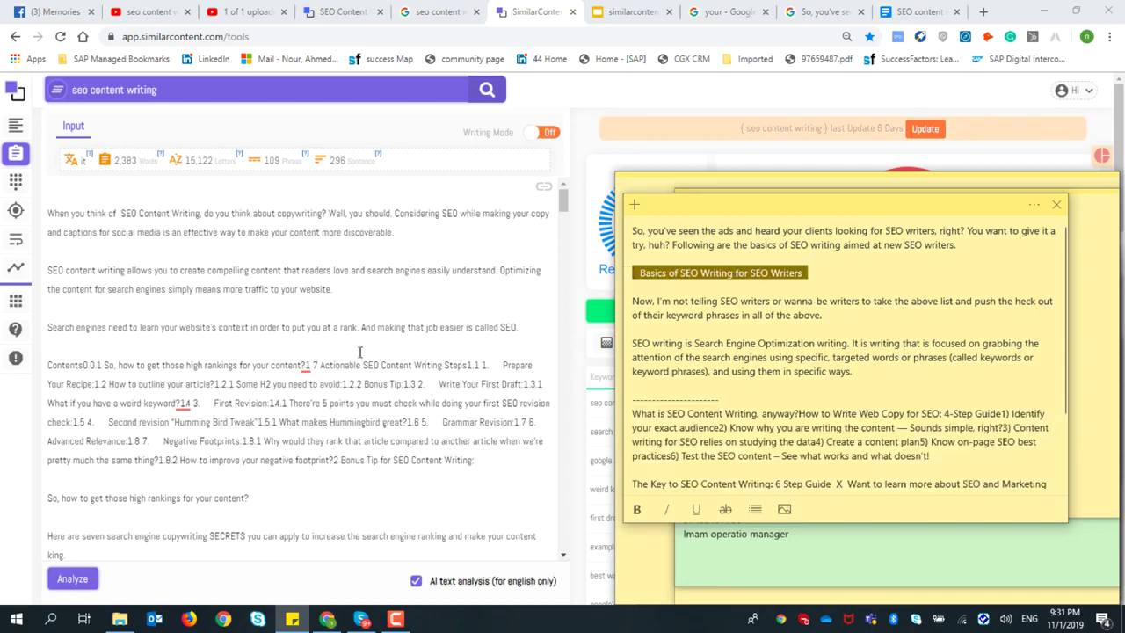
left_click(288, 383)
scroll(232, 400, "down", 3)
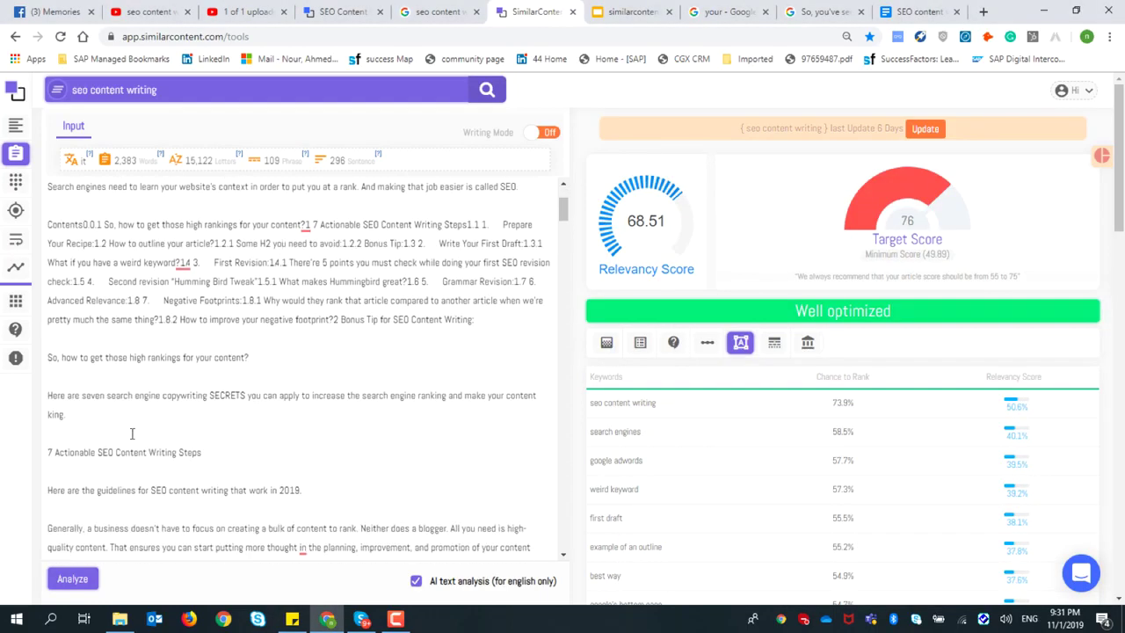
scroll(91, 436, "down", 7)
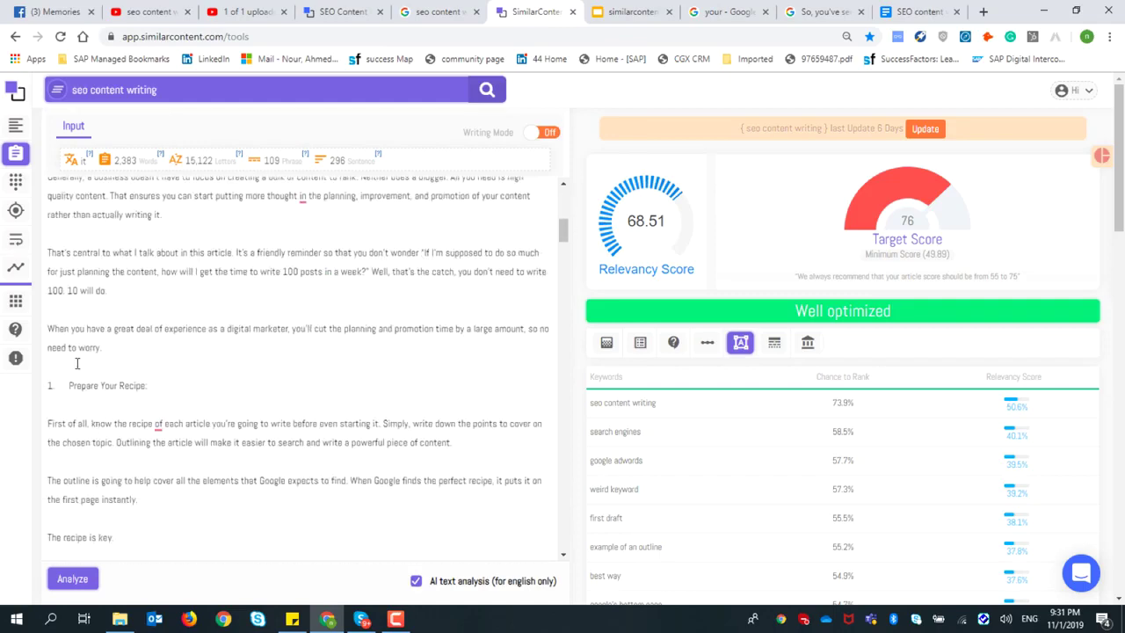
key("ctrl+v")
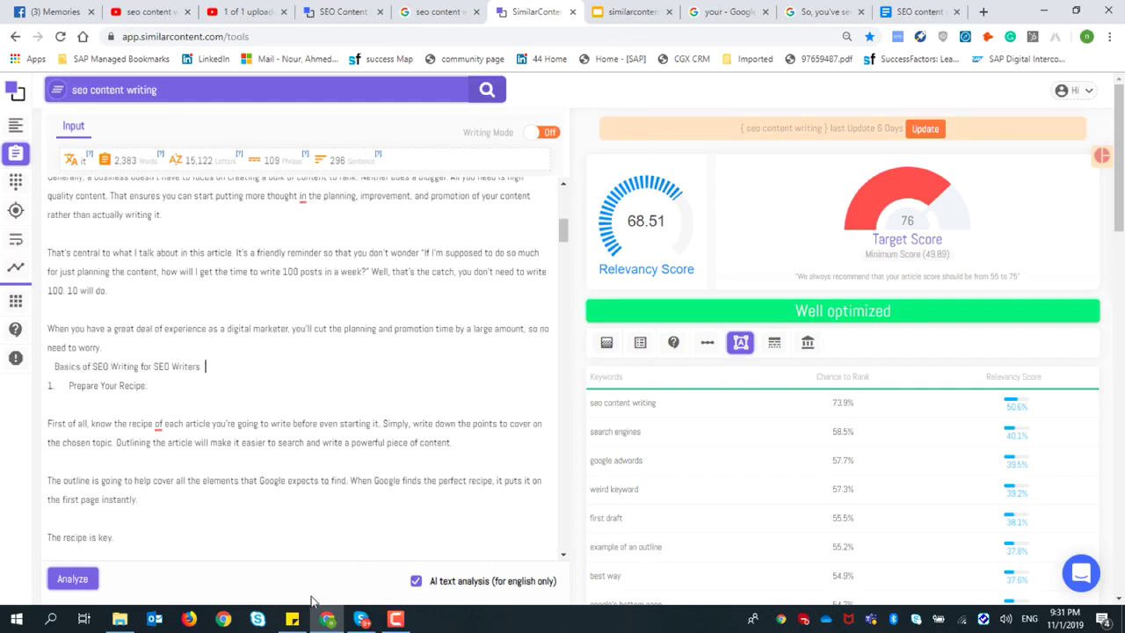
- Copy the "What is SEO Content Writing, anyway?" excerpt from the sticky note into the article as a separate paragraph after the opening paragraph
left_click(292, 619)
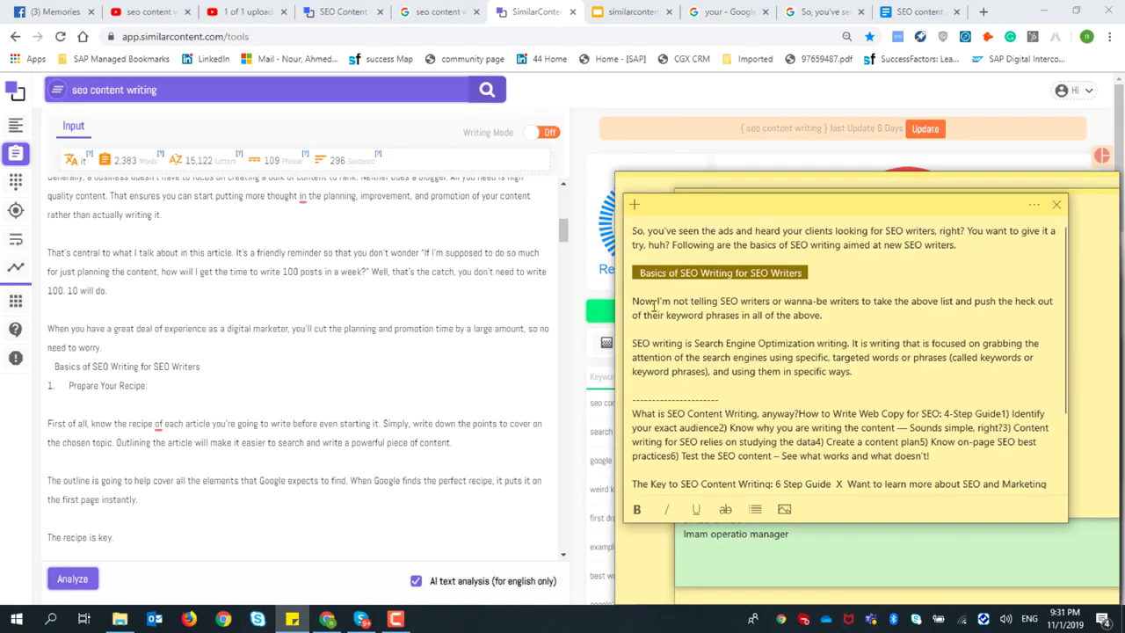
left_click_drag(633, 342, 867, 373)
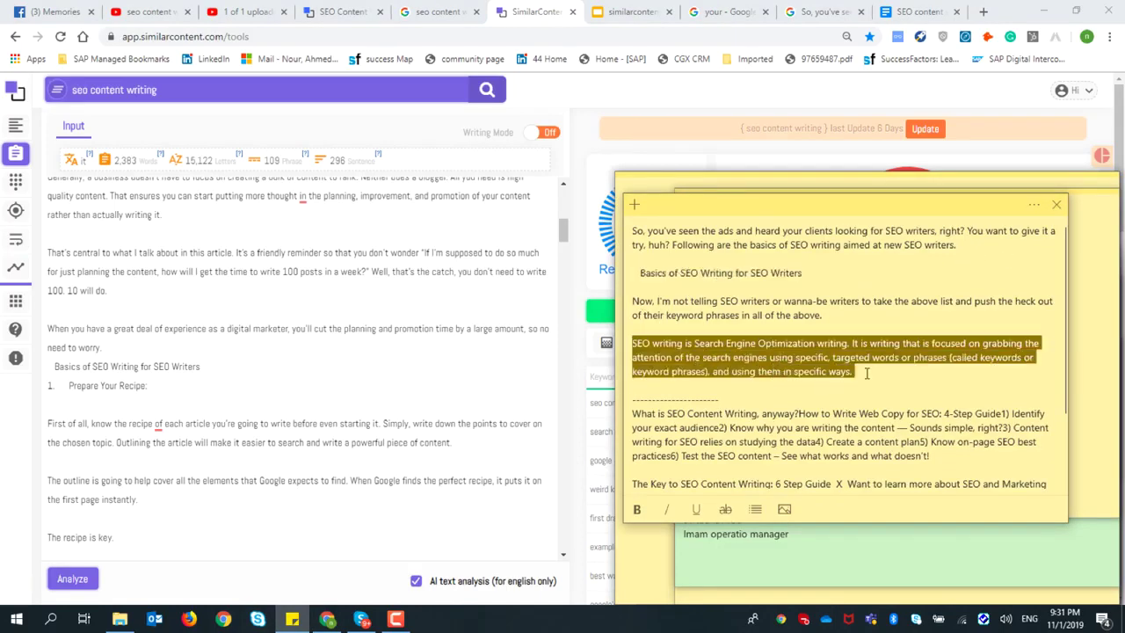
scroll(368, 315, "up", 10)
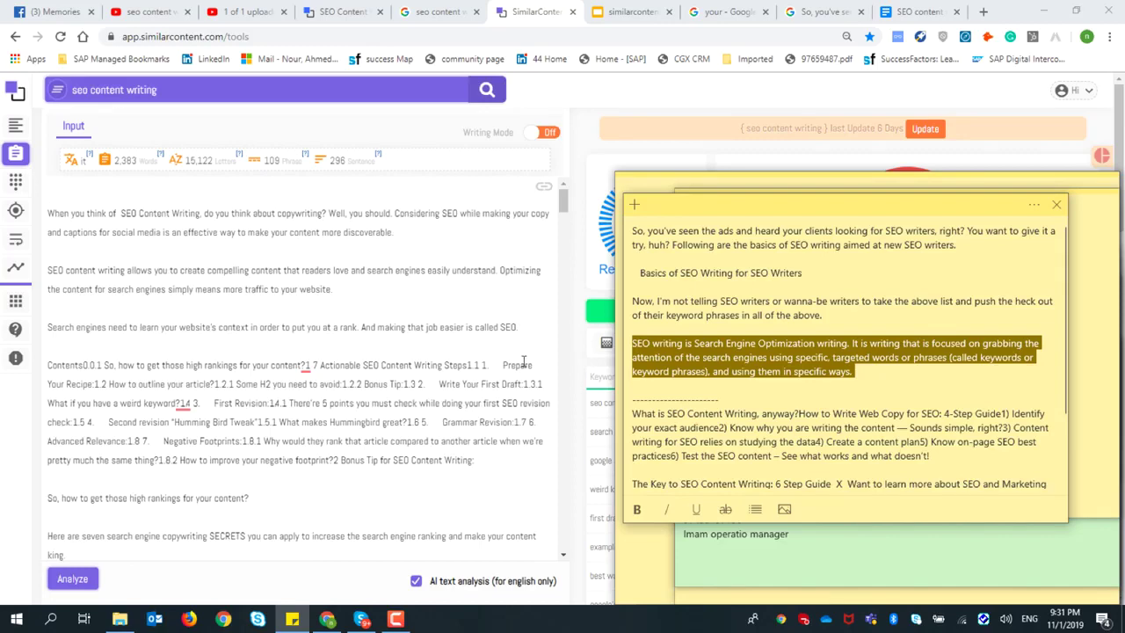
left_click_drag(628, 403, 865, 463)
key("ctrl+c")
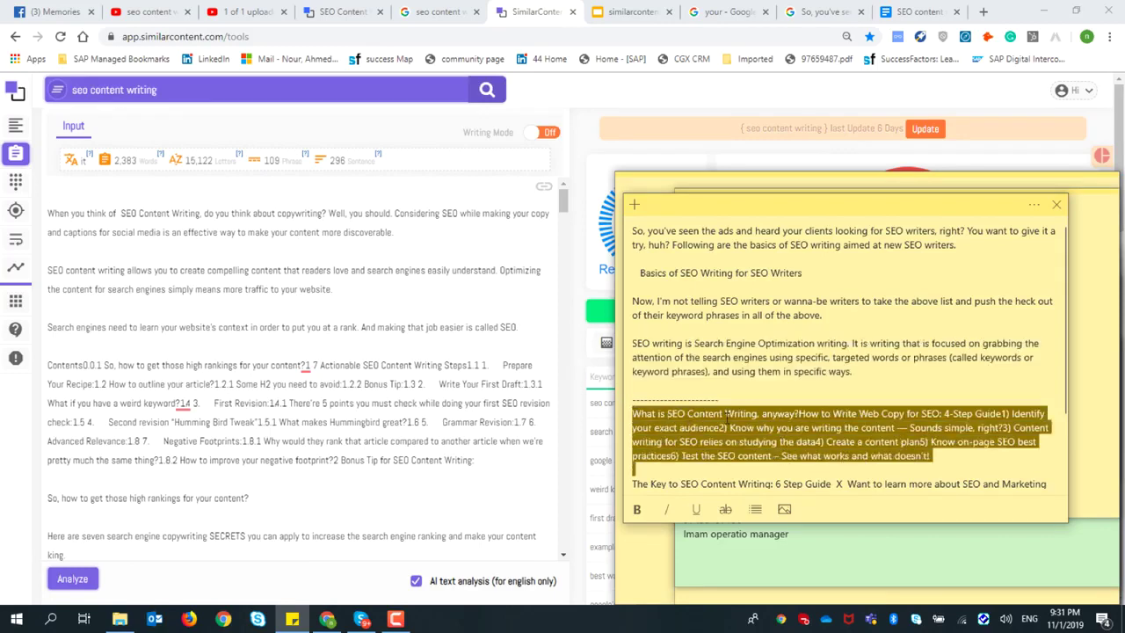
left_click(300, 289)
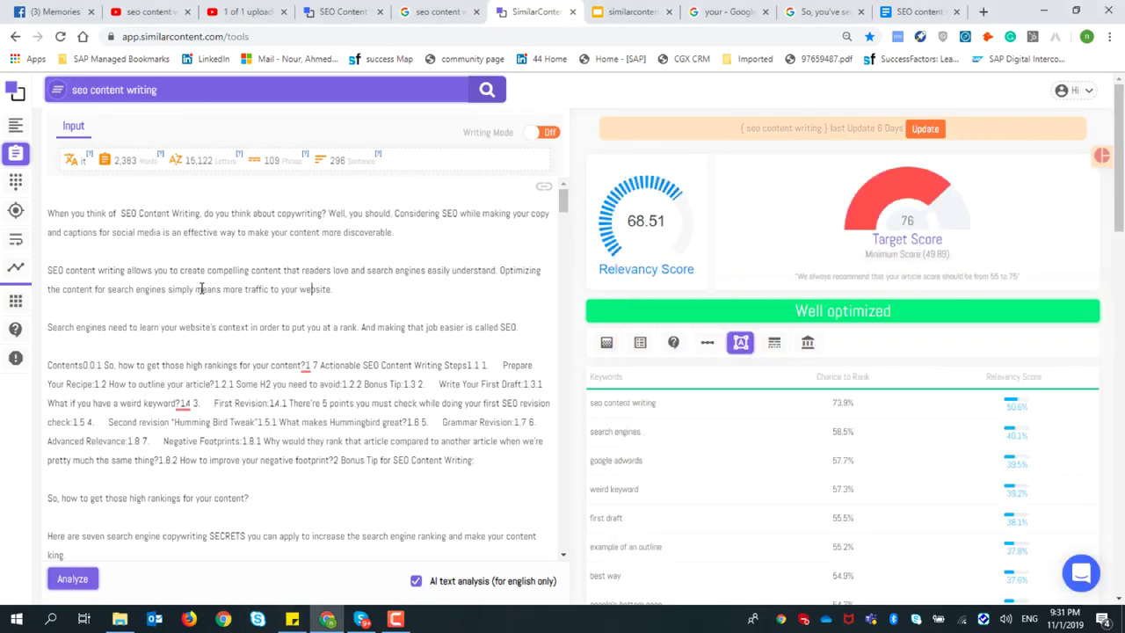
left_click(100, 251)
key("ctrl+v")
left_click_drag(412, 239, 410, 232)
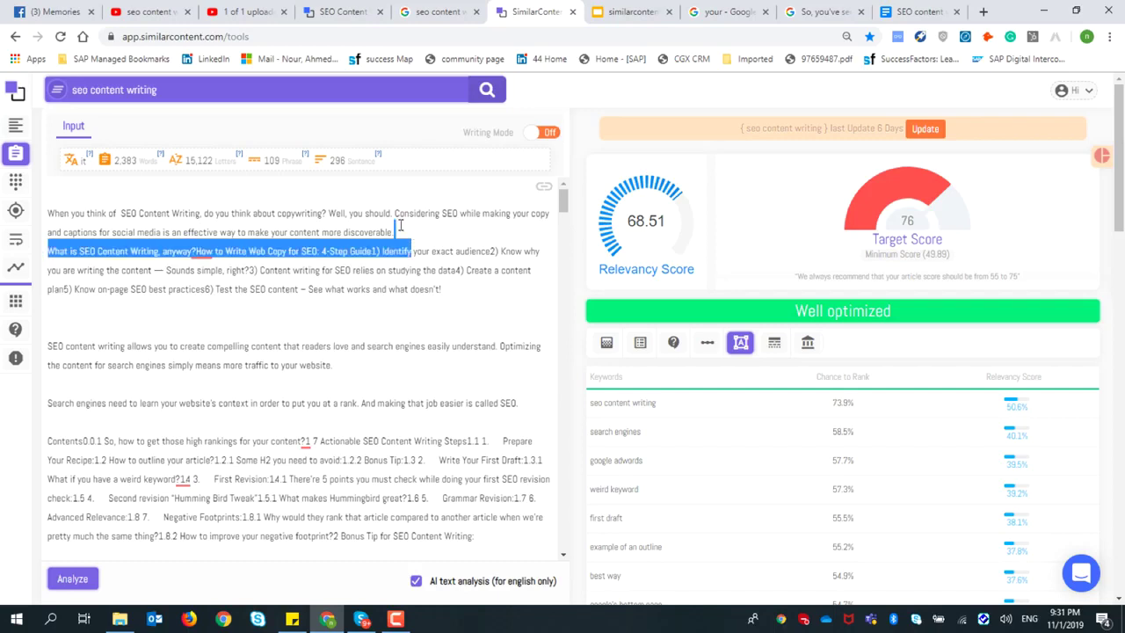
left_click(393, 234)
key("Return")
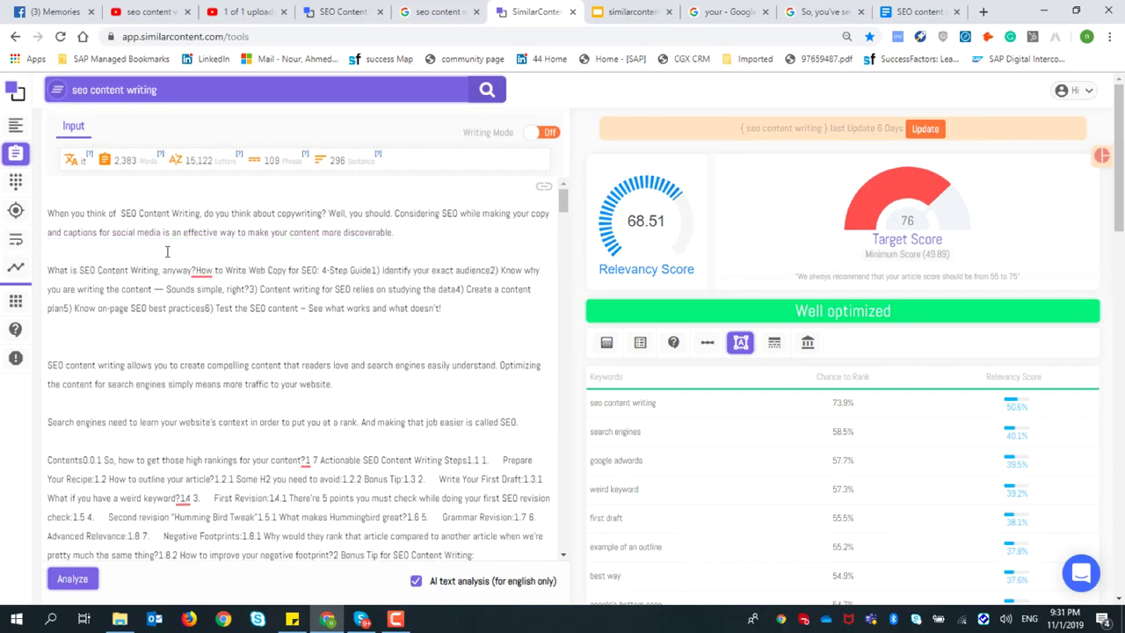
- Copy the excerpt from "The Key to SEO Content Writing: 6 Step Guide" to "thank you for subscribing" in the sticky note
scroll(179, 265, "down", 6)
scroll(254, 455, "down", 1)
left_click(292, 619)
scroll(710, 391, "down", 2)
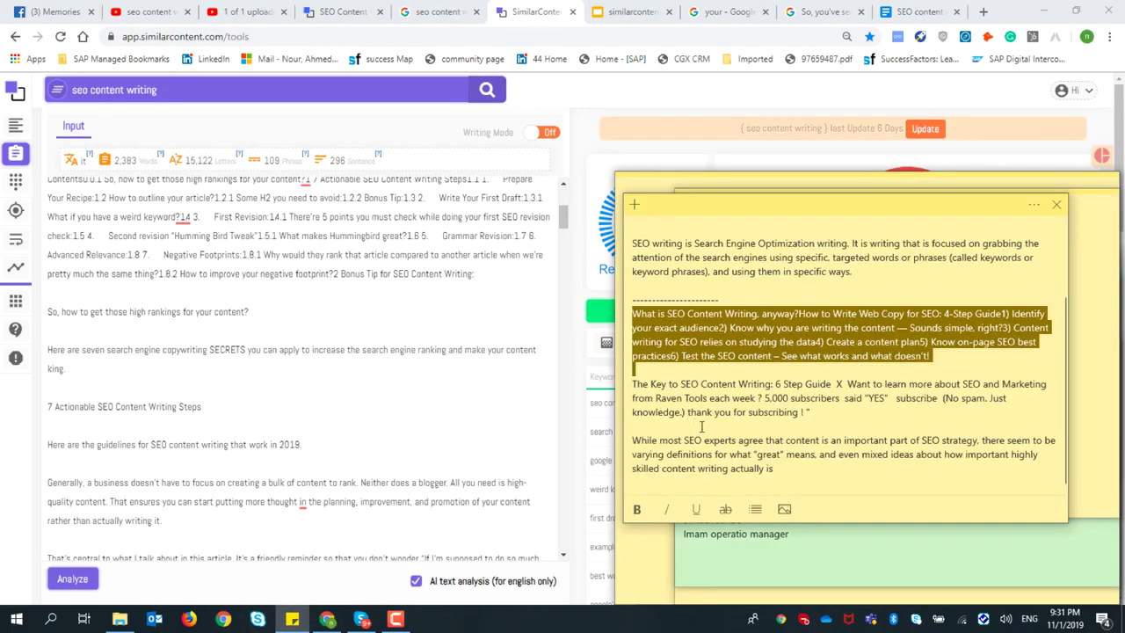
left_click_drag(810, 412, 634, 384)
key("ctrl+c")
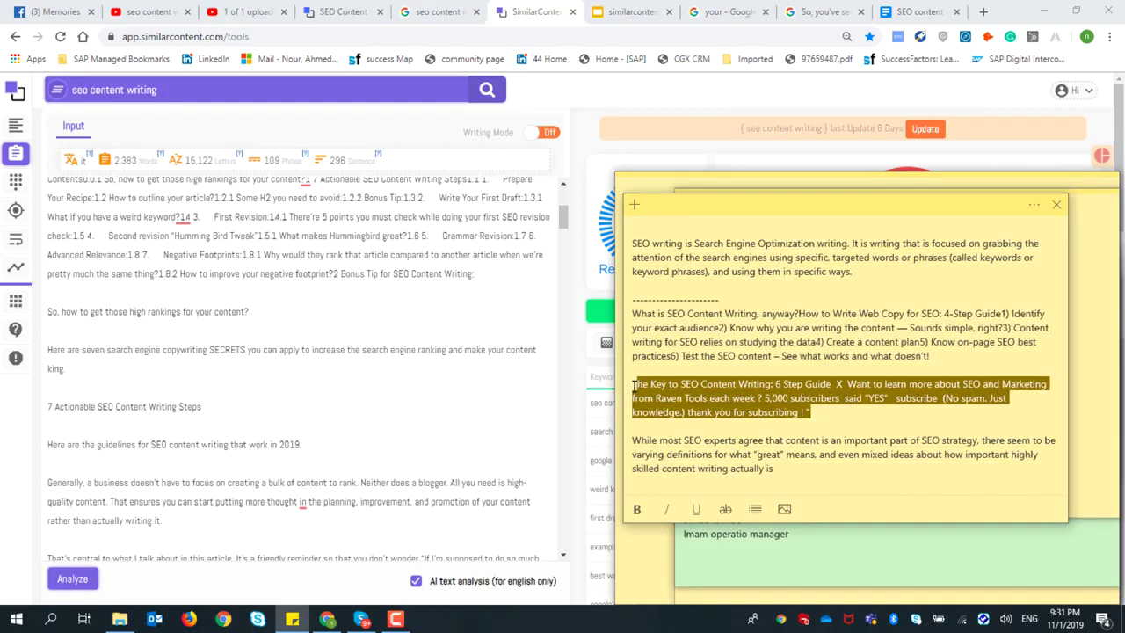
- Paste the copied "The Key to SEO Content Writing: 6 Step Guide" excerpt into the article just above "What if you have a weird keyword?"
left_click(434, 315)
scroll(303, 364, "down", 12)
scroll(264, 376, "down", 3)
scroll(192, 415, "up", 3)
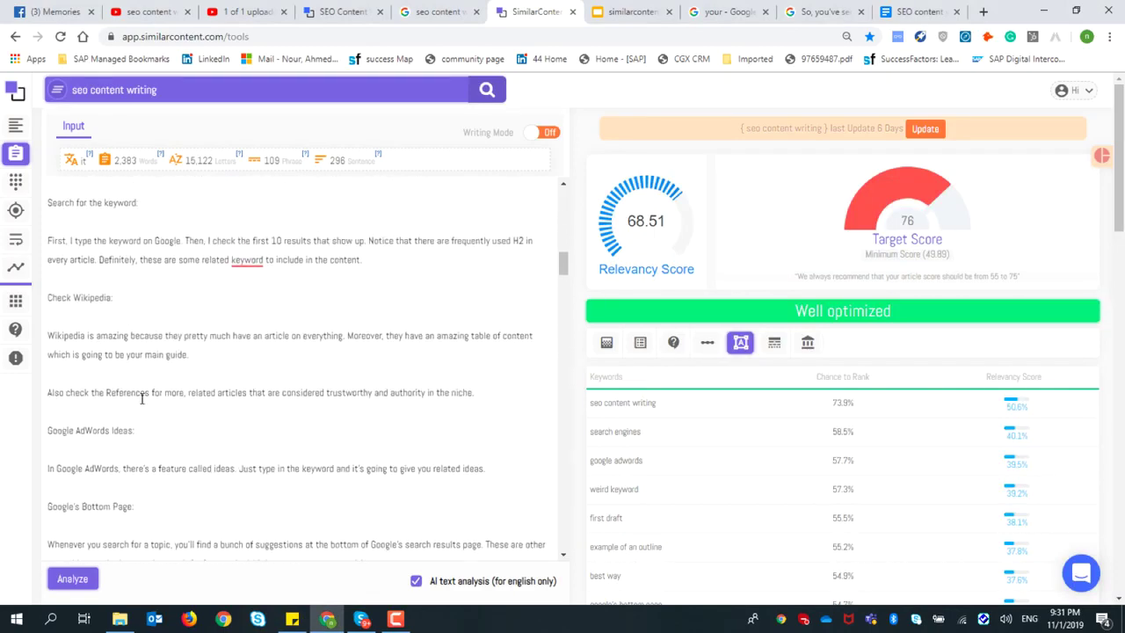
scroll(220, 301, "up", 2)
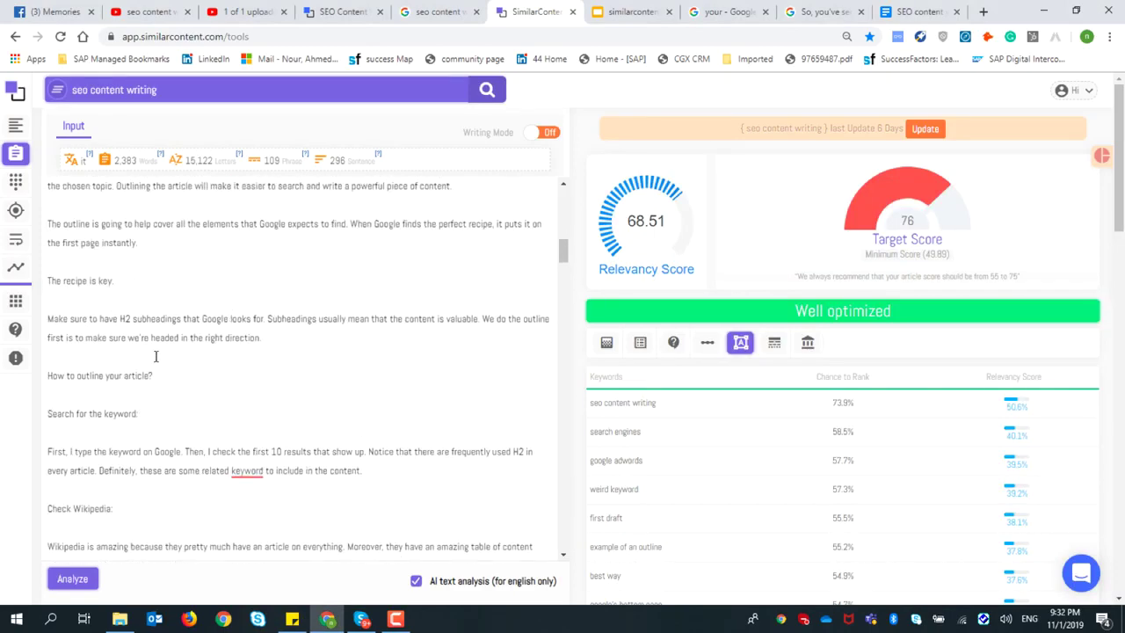
scroll(137, 375, "down", 2)
scroll(152, 384, "up", 5)
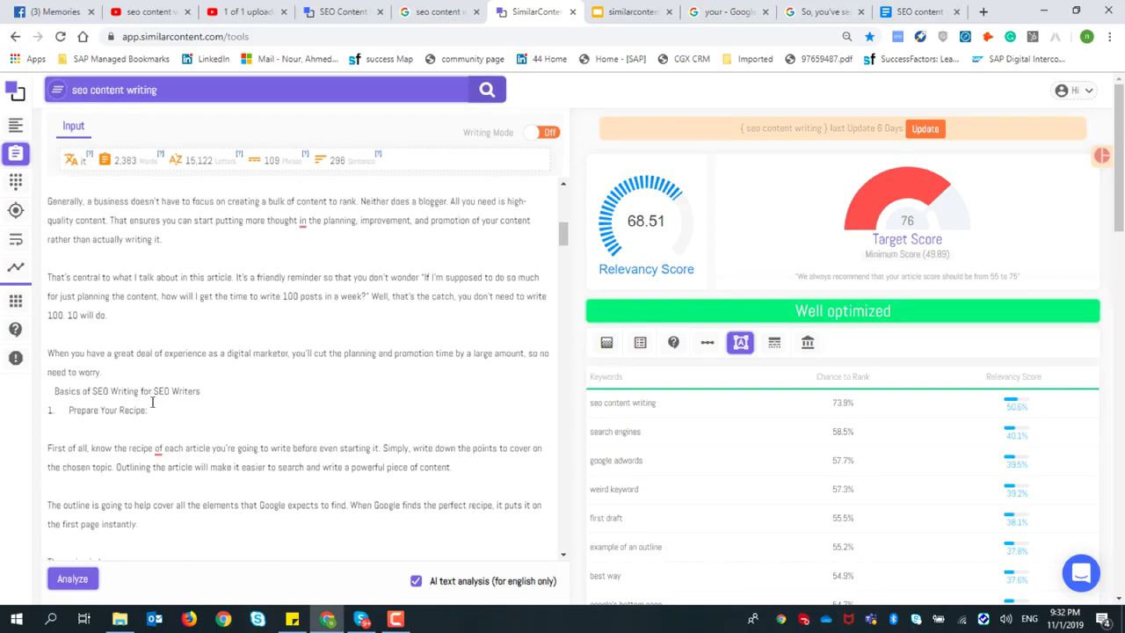
scroll(152, 400, "down", 10)
scroll(161, 400, "down", 4)
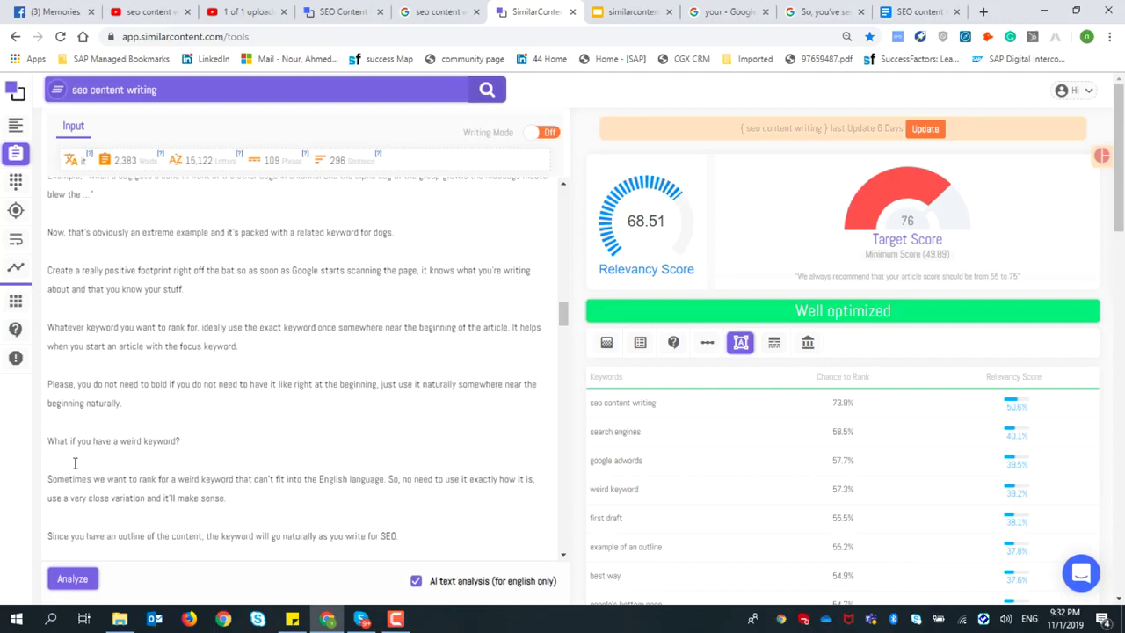
key("ctrl+v")
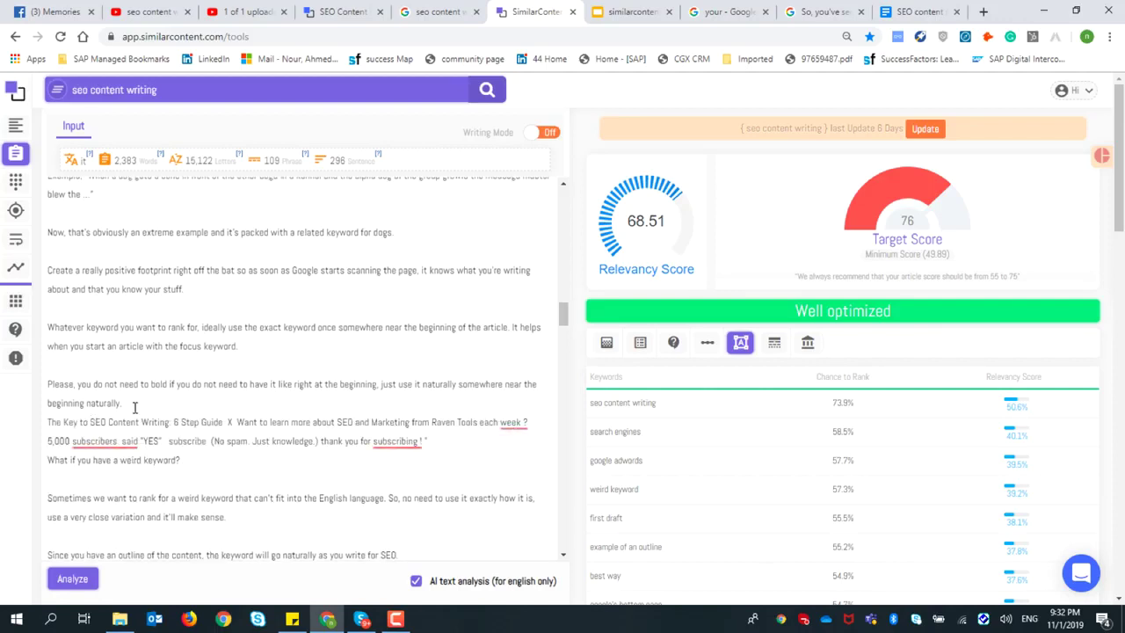
key("Return")
- Copy the paragraph from "Now, I'm not telling SEO writers" to "in all of the above." in the sticky note
scroll(140, 404, "down", 10)
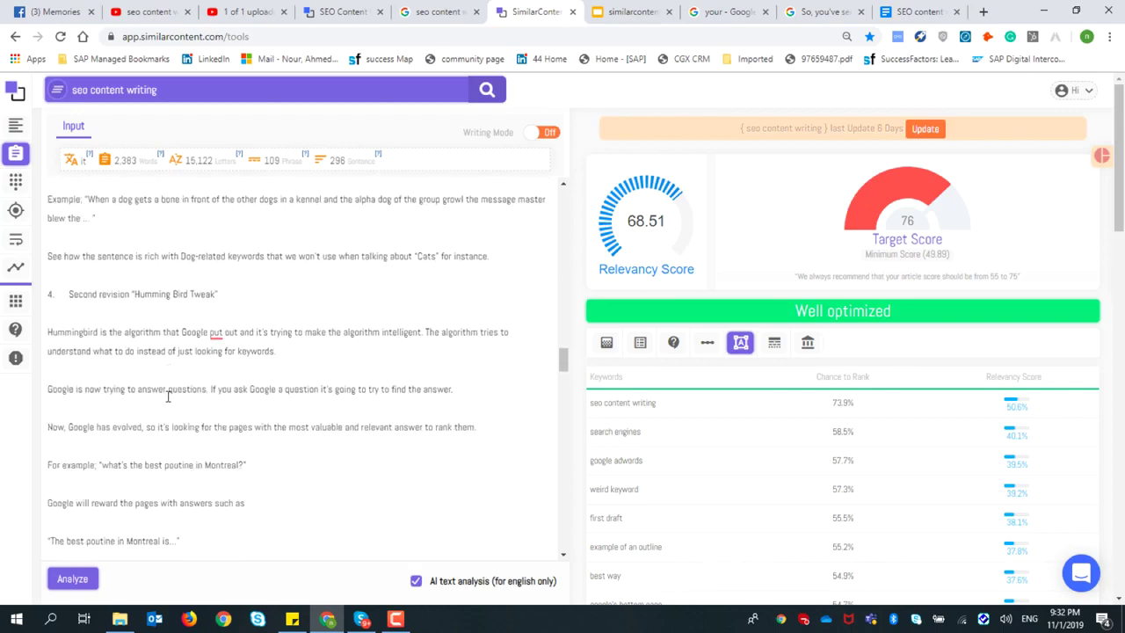
scroll(167, 397, "down", 4)
left_click(292, 618)
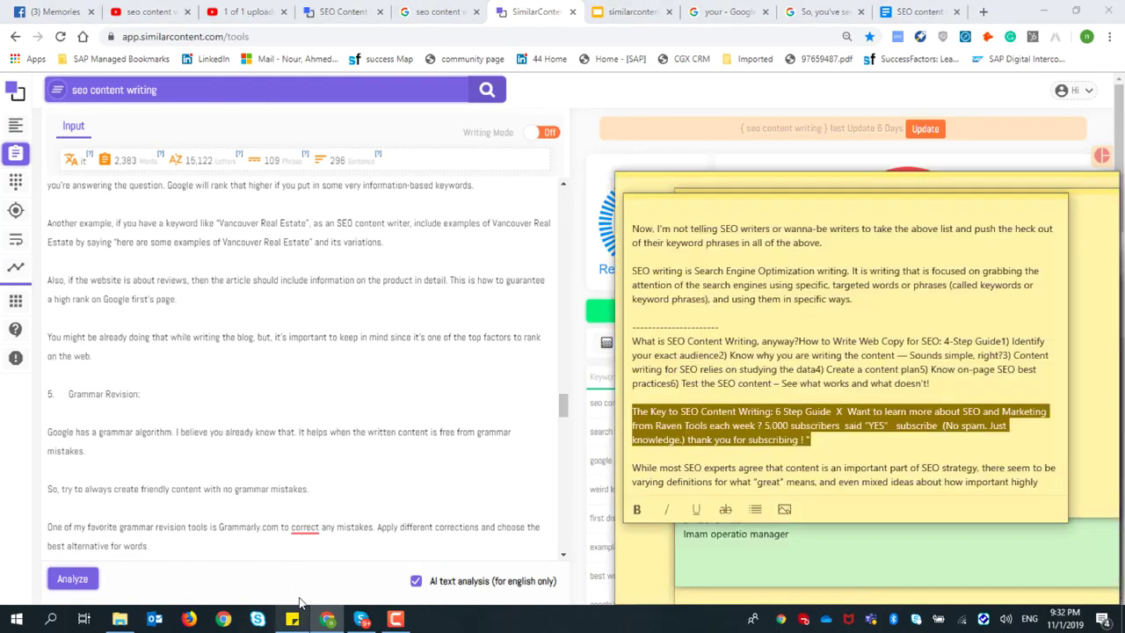
scroll(684, 404, "down", 1)
scroll(740, 360, "up", 3)
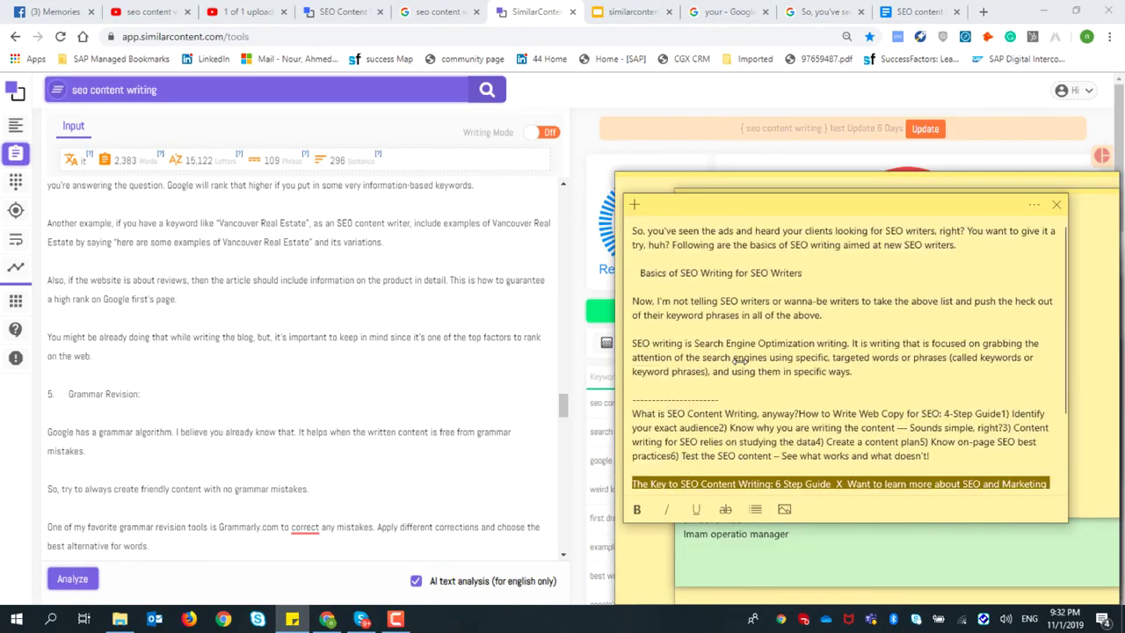
left_click_drag(630, 301, 831, 318)
key("ctrl+c")
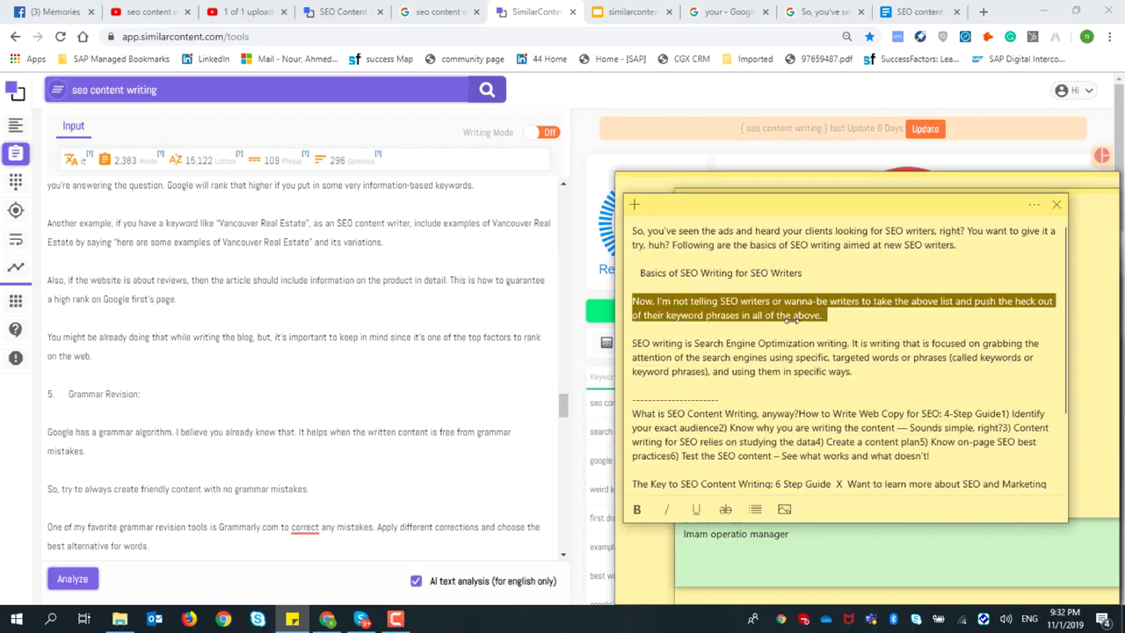
- Paste the copied paragraph into the article's Negative Footprints section, just below "Here's an example of what I'm talking about ..."
left_click(379, 343)
scroll(342, 376, "down", 15)
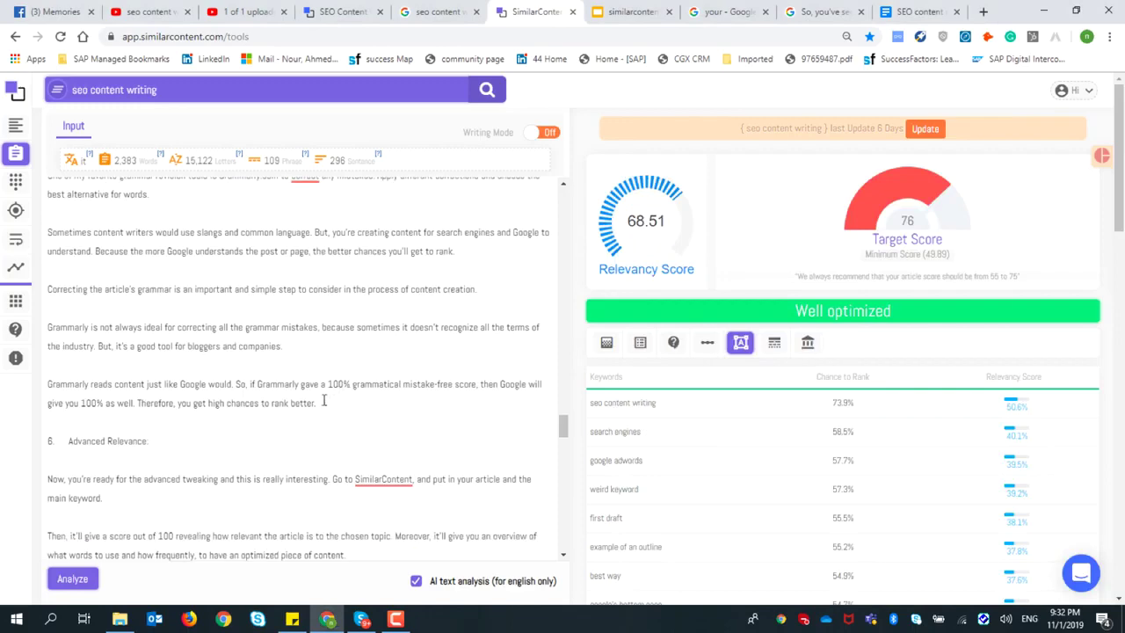
scroll(161, 351, "down", 8)
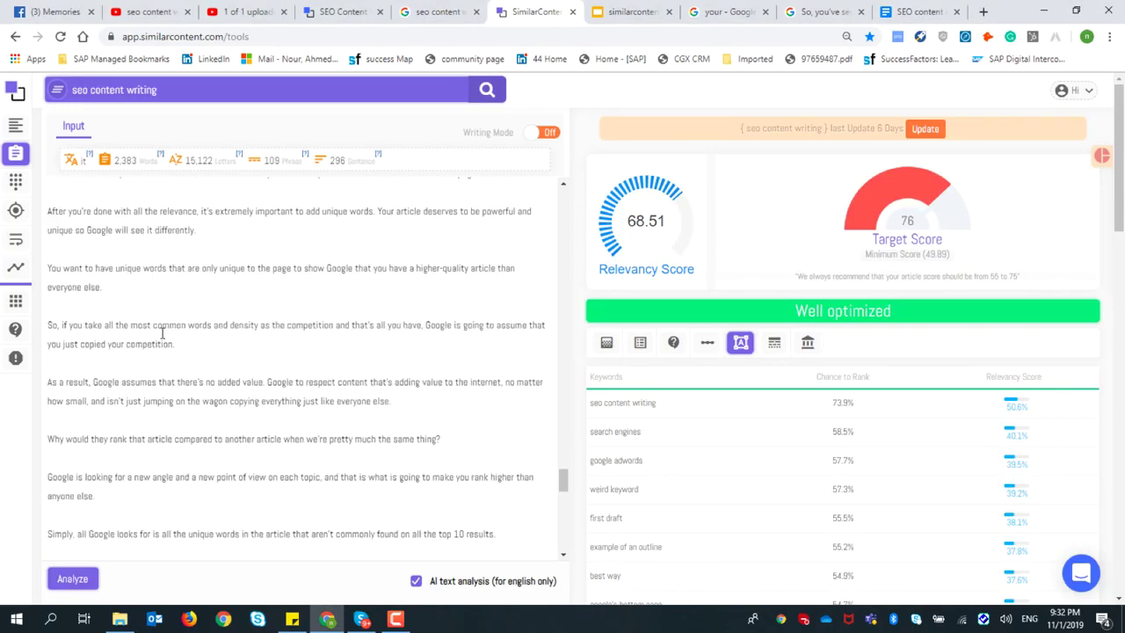
scroll(165, 336, "up", 6)
scroll(165, 336, "up", 10)
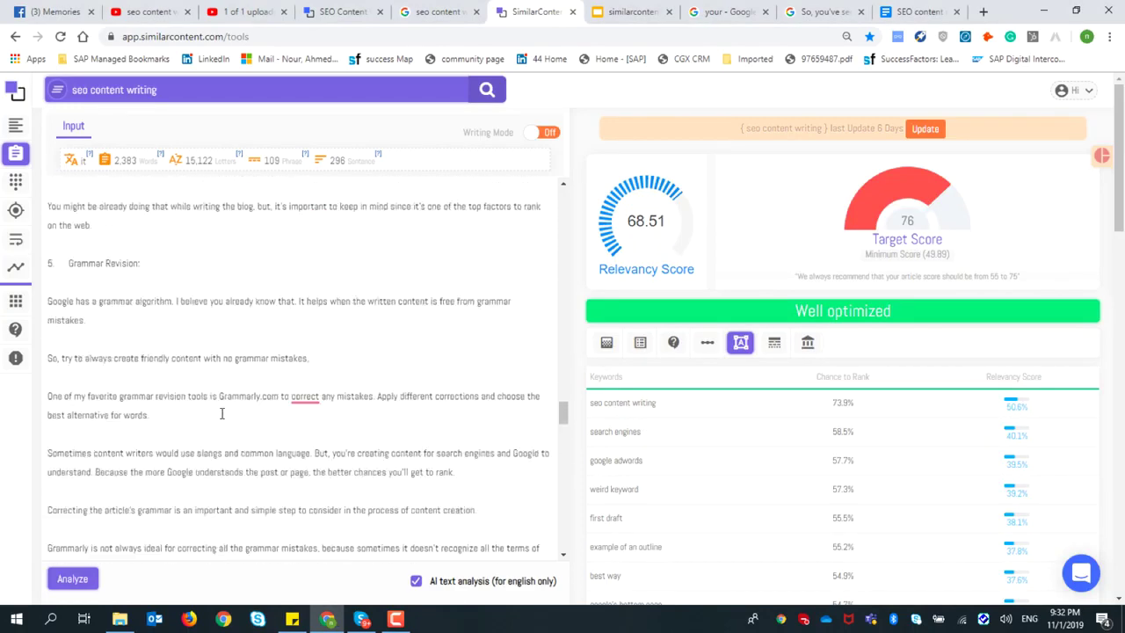
left_click(292, 618)
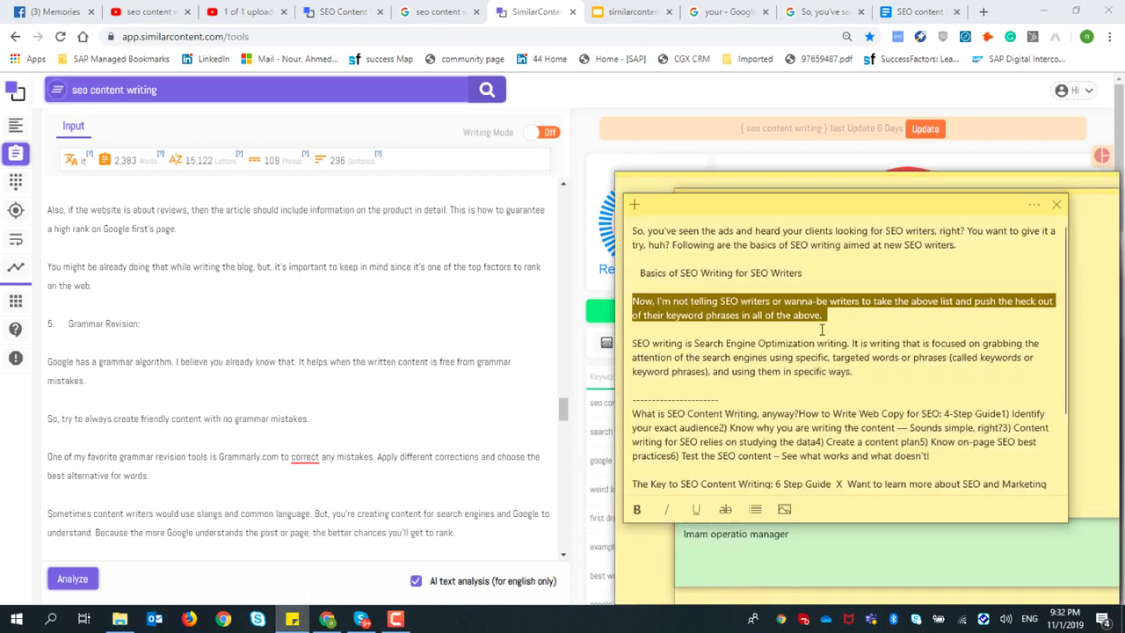
left_click(214, 360)
scroll(219, 369, "down", 10)
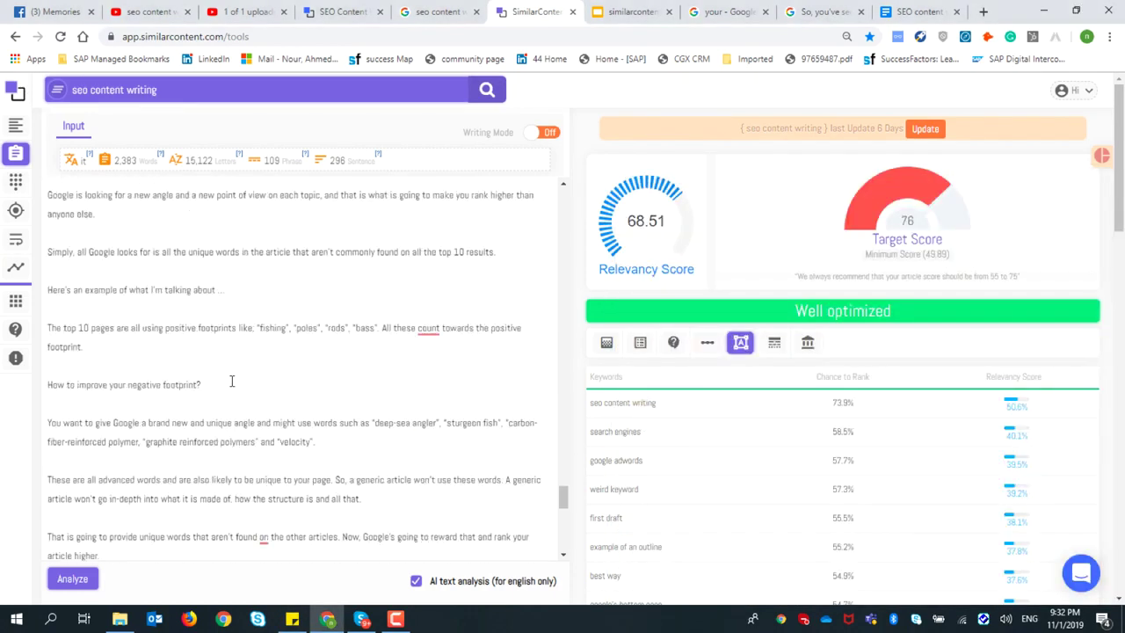
scroll(232, 381, "down", 10)
scroll(146, 431, "down", 3)
scroll(167, 433, "up", 15)
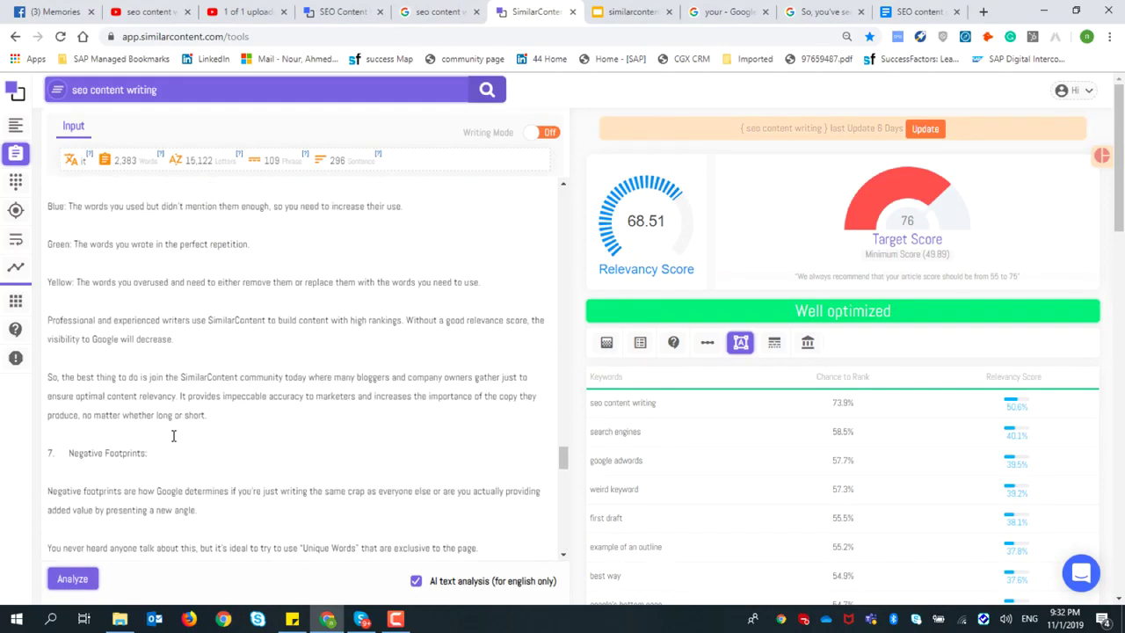
scroll(97, 448, "down", 6)
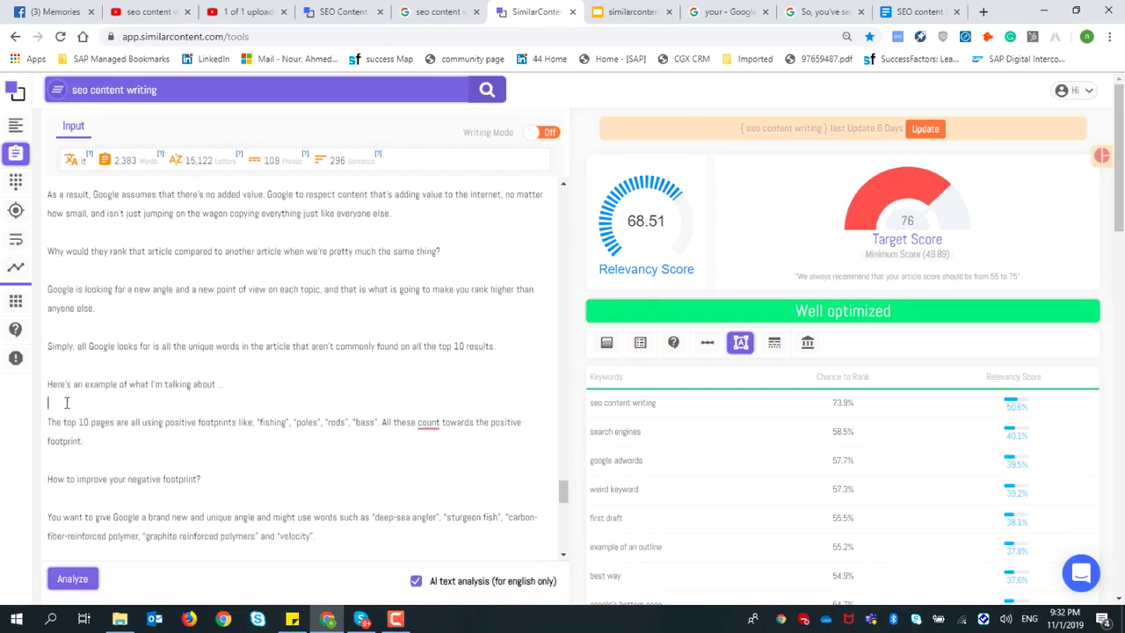
left_click(66, 403)
key("ctrl+v")
- Replace "telling" with "addressing" in the pasted "Now, I'm not telling SEO writers" sentence
double_click(103, 405)
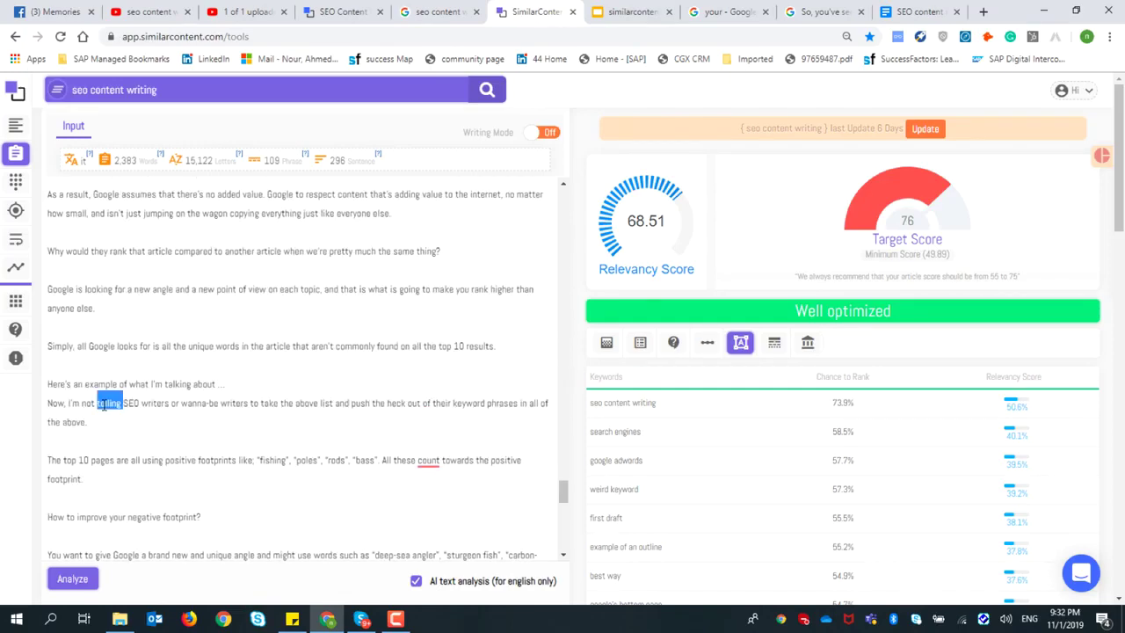
type("address")
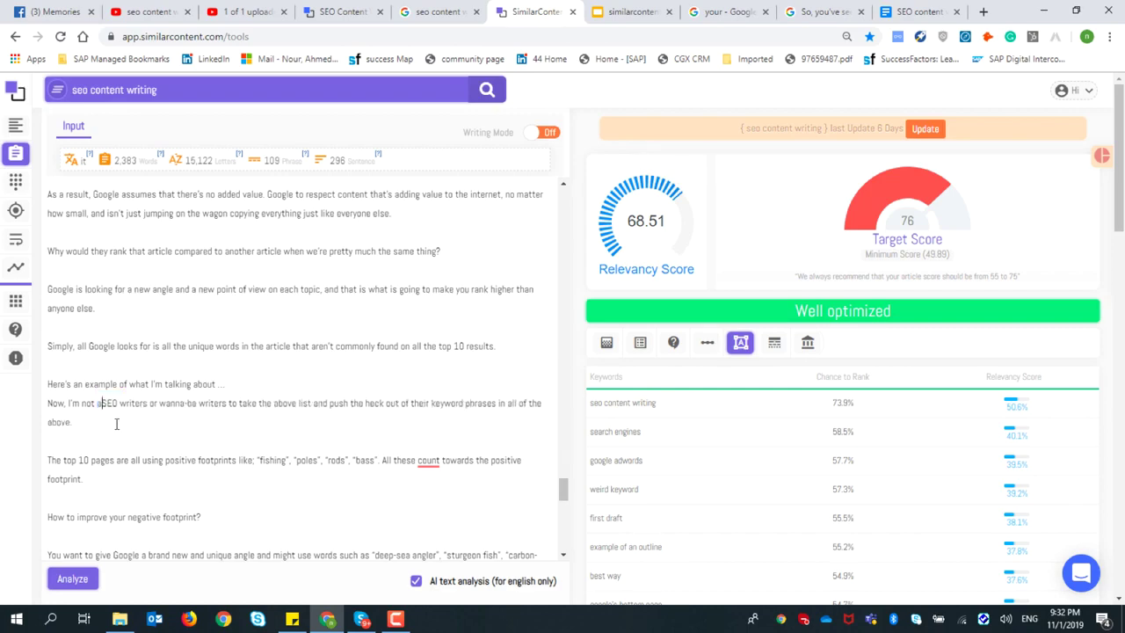
type("ing")
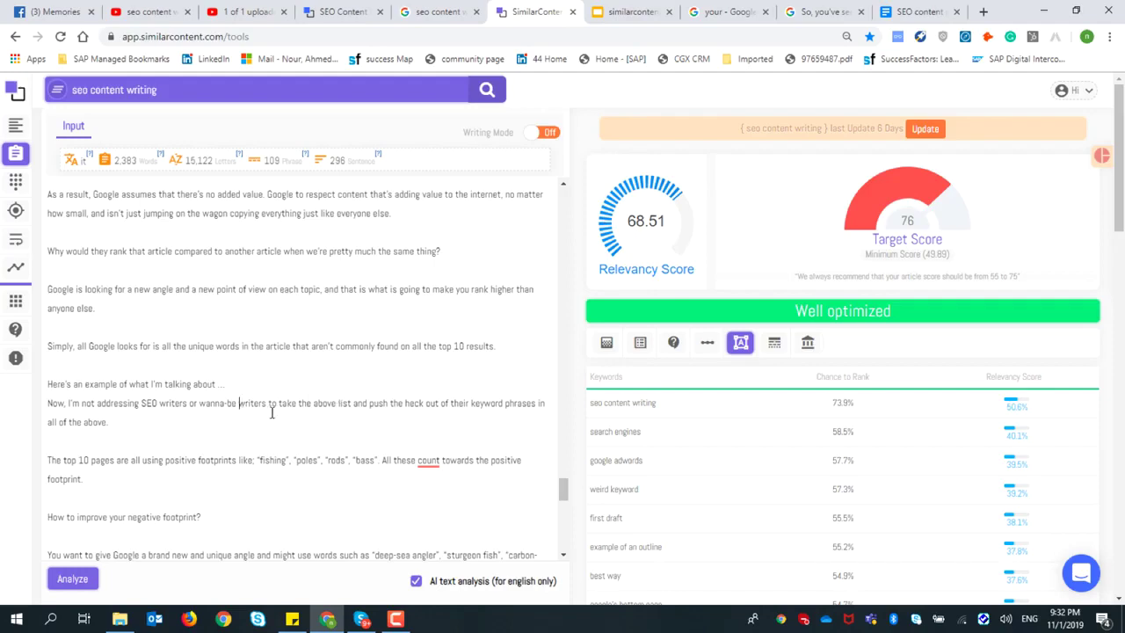
- Copy the sticky note's opening paragraph, from "So, you've seen the ads" to "aimed at new SEO writers."
scroll(256, 410, "up", 15)
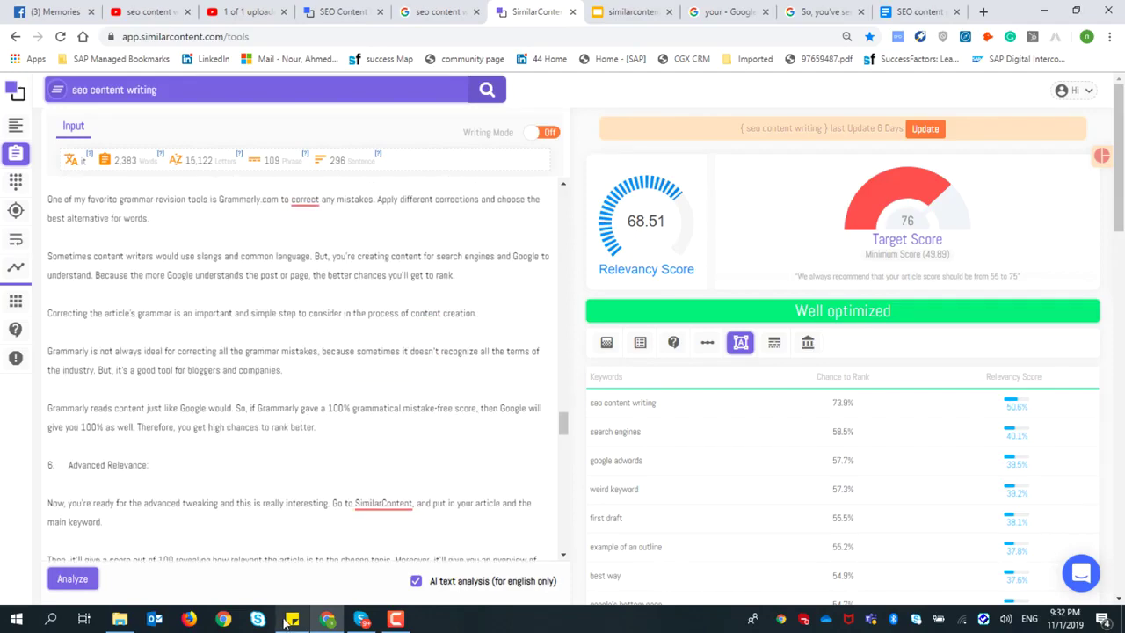
left_click(292, 618)
scroll(722, 374, "down", 3)
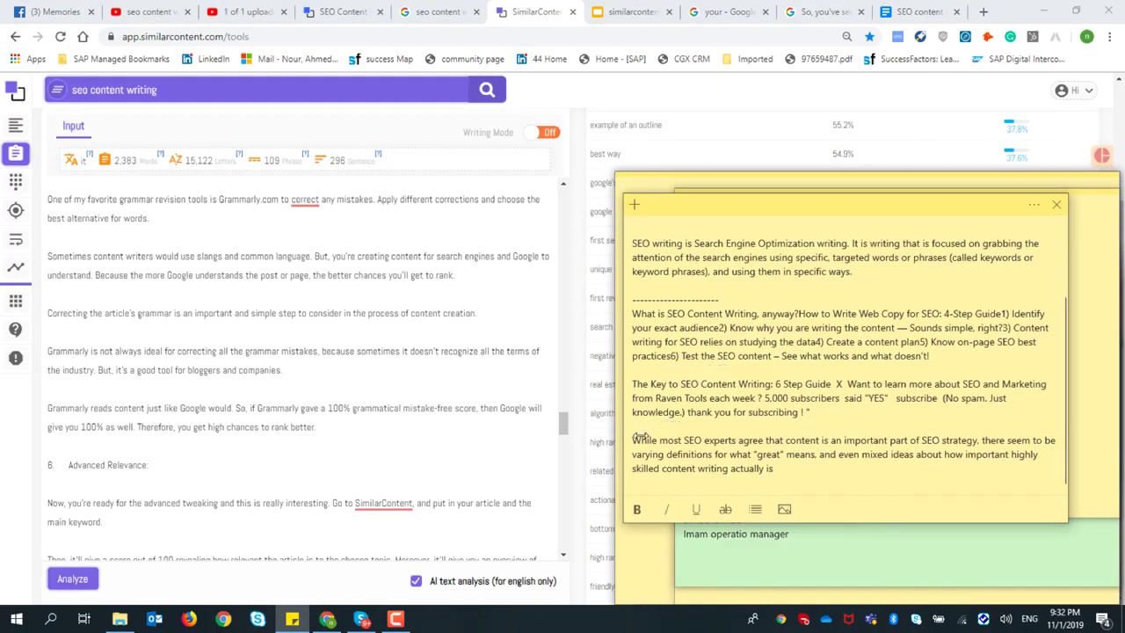
left_click_drag(632, 440, 795, 472)
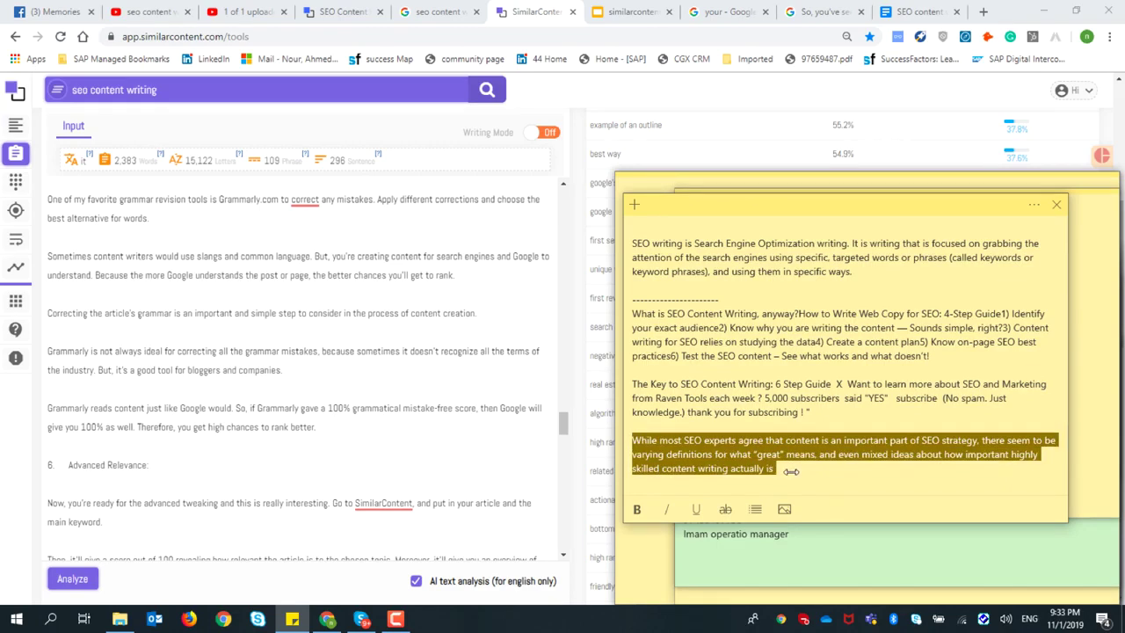
left_click(761, 420)
scroll(761, 420, "up", 2)
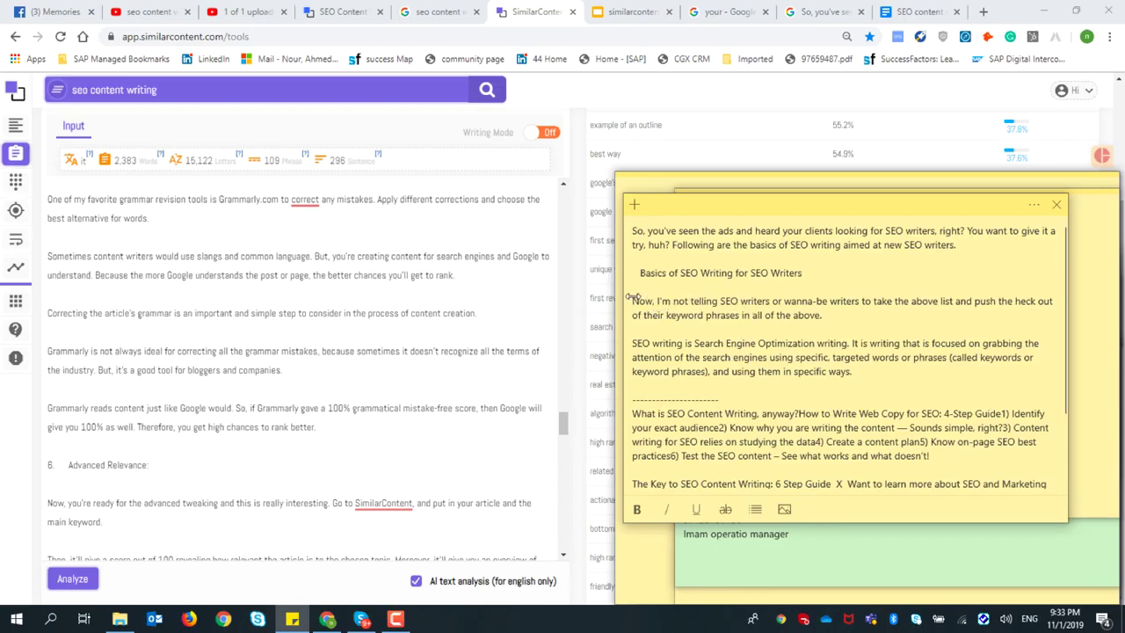
left_click_drag(1003, 251, 622, 227)
key("ctrl+c")
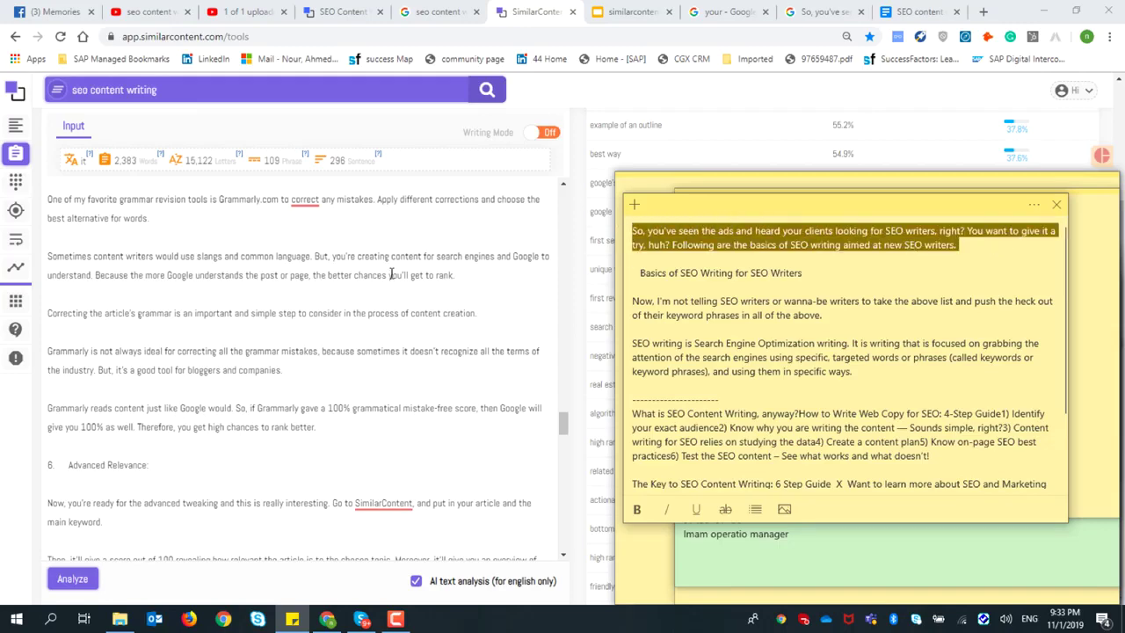
- Paste the copied opening paragraph below the article line about the keyword "how to get your ex back"
scroll(414, 267, "up", 5)
left_click(56, 239)
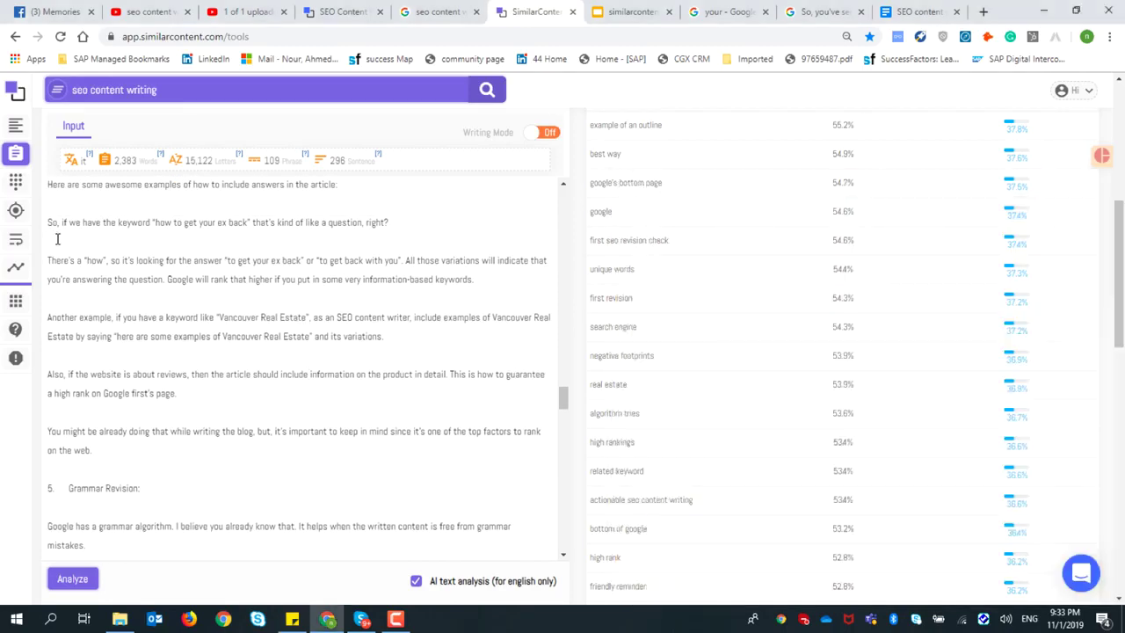
key("ctrl+v")
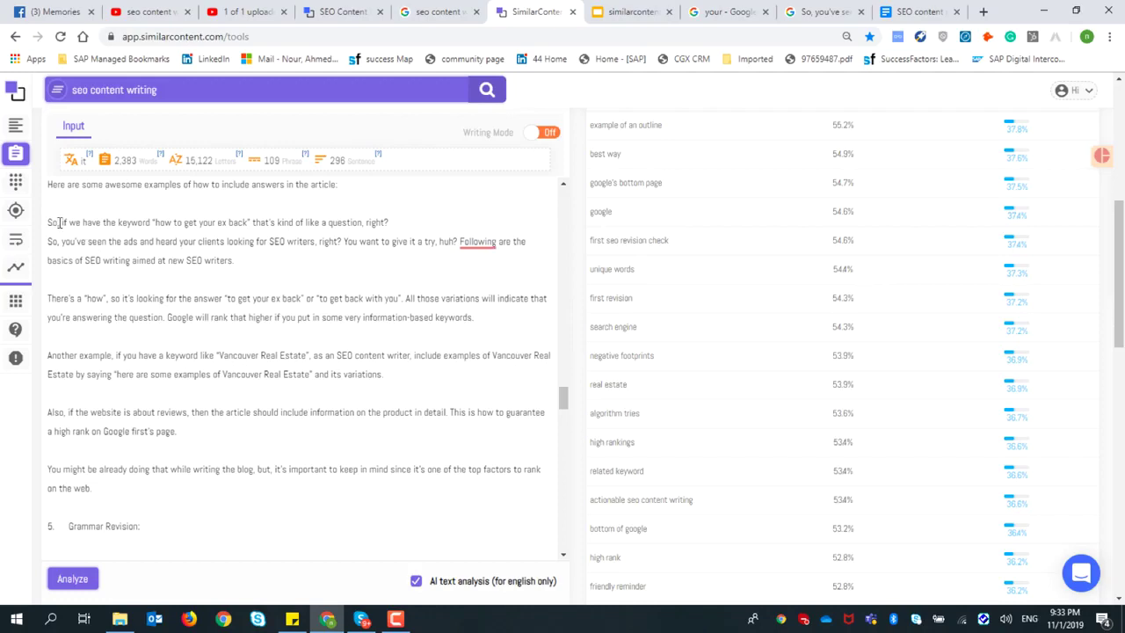
- Analyze the edited article again and review its keywords and chances to rank in the Keyword Ranking Predictor
scroll(188, 464, "down", 5)
scroll(324, 392, "up", 10)
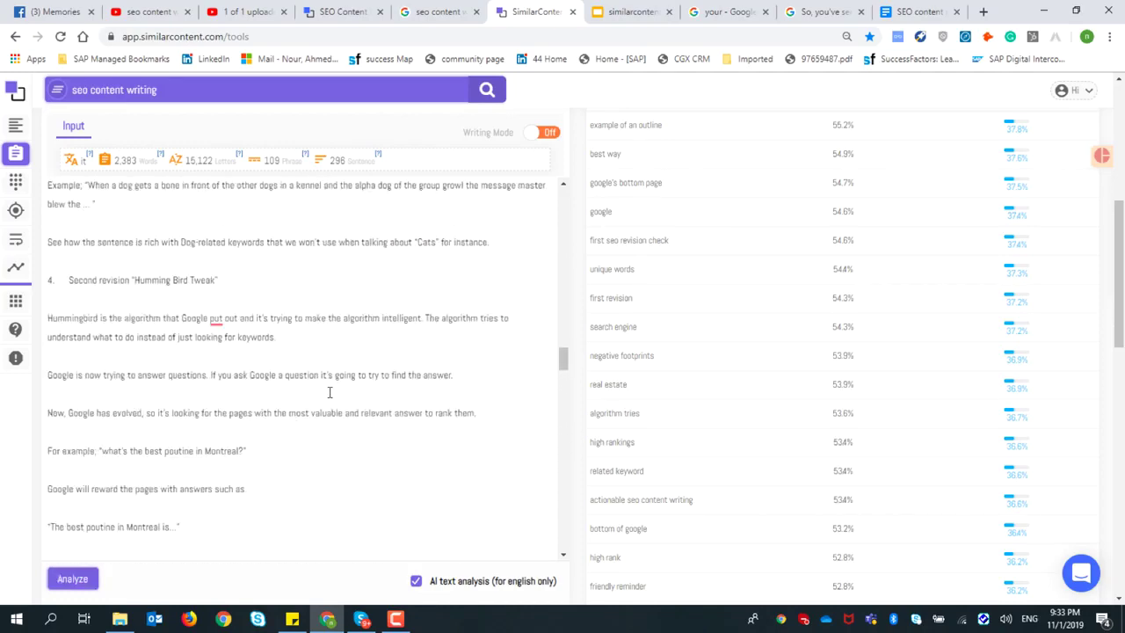
scroll(381, 400, "up", 10)
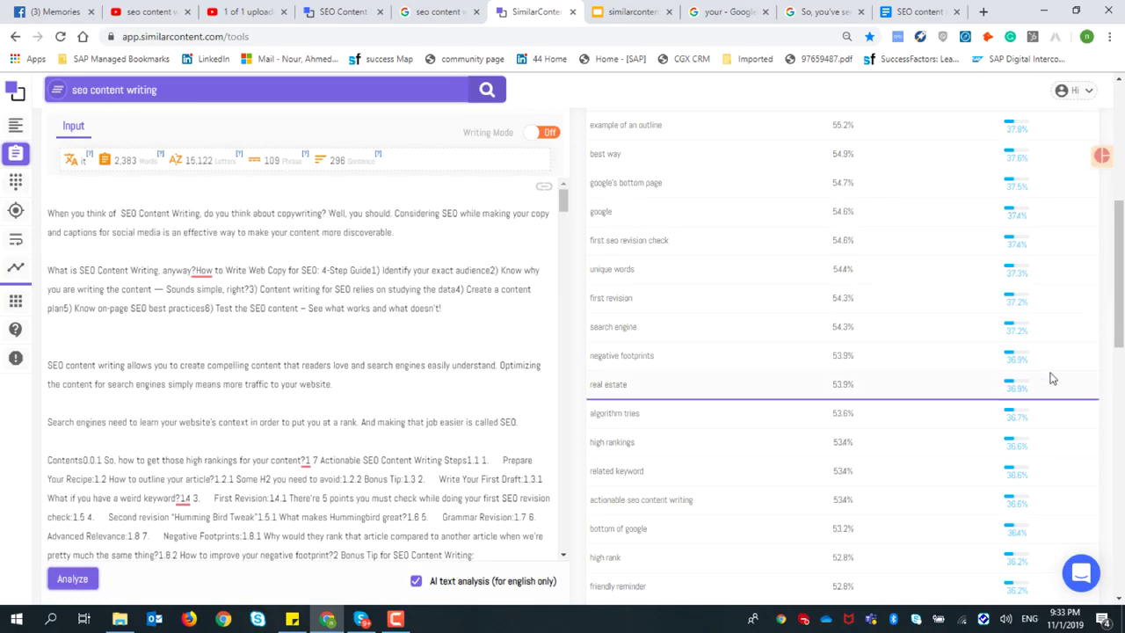
scroll(1045, 377, "up", 5)
left_click(72, 579)
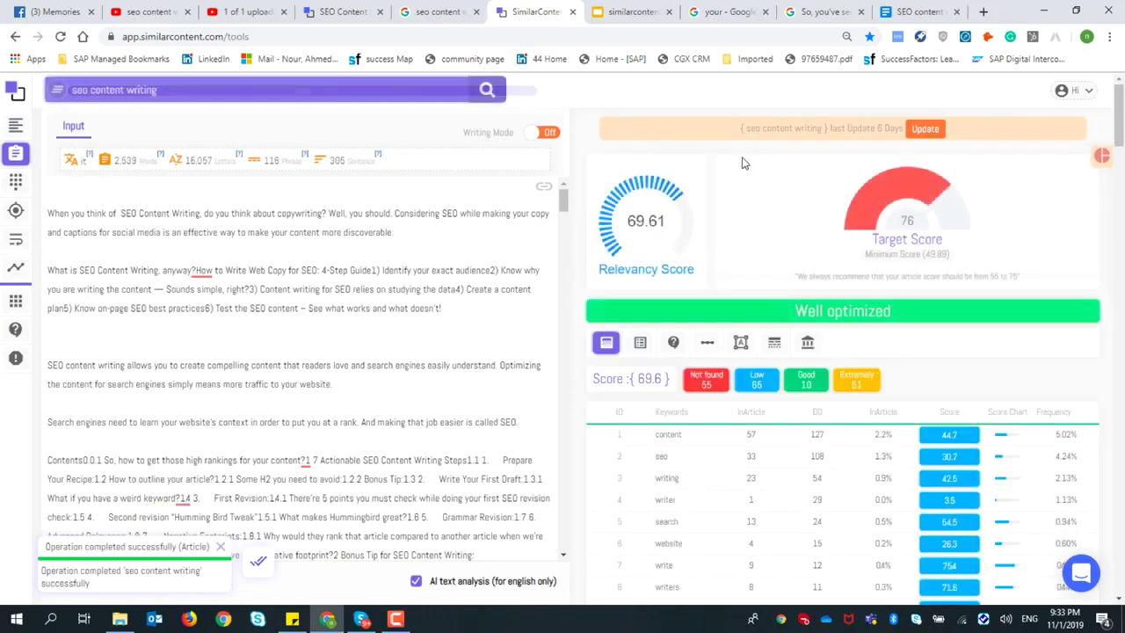
left_click(739, 346)
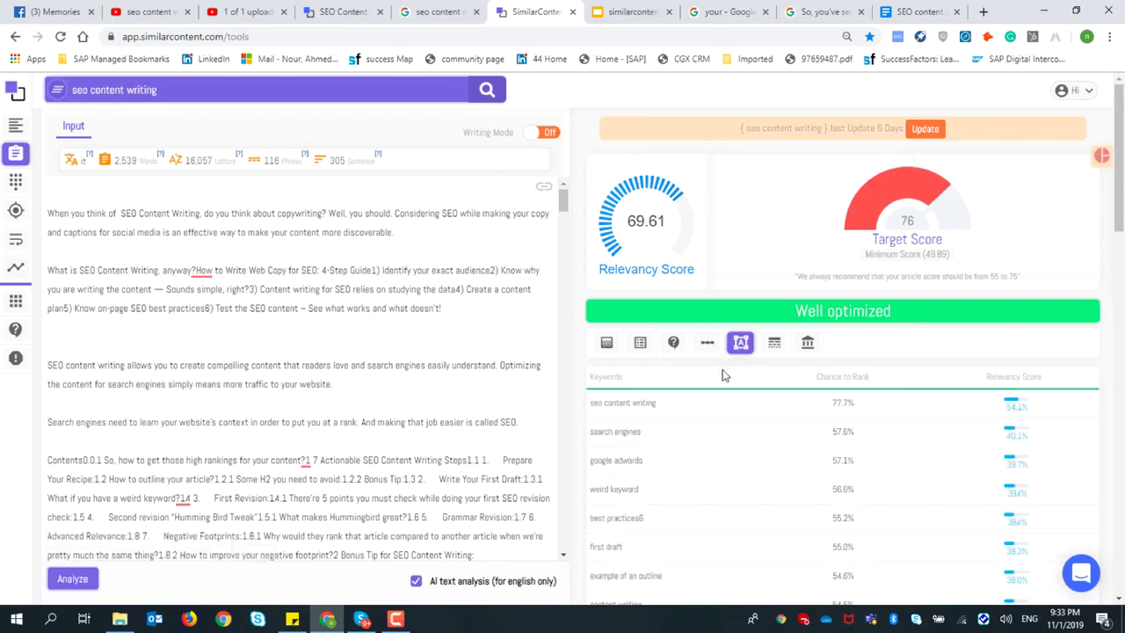
scroll(661, 477, "down", 3)
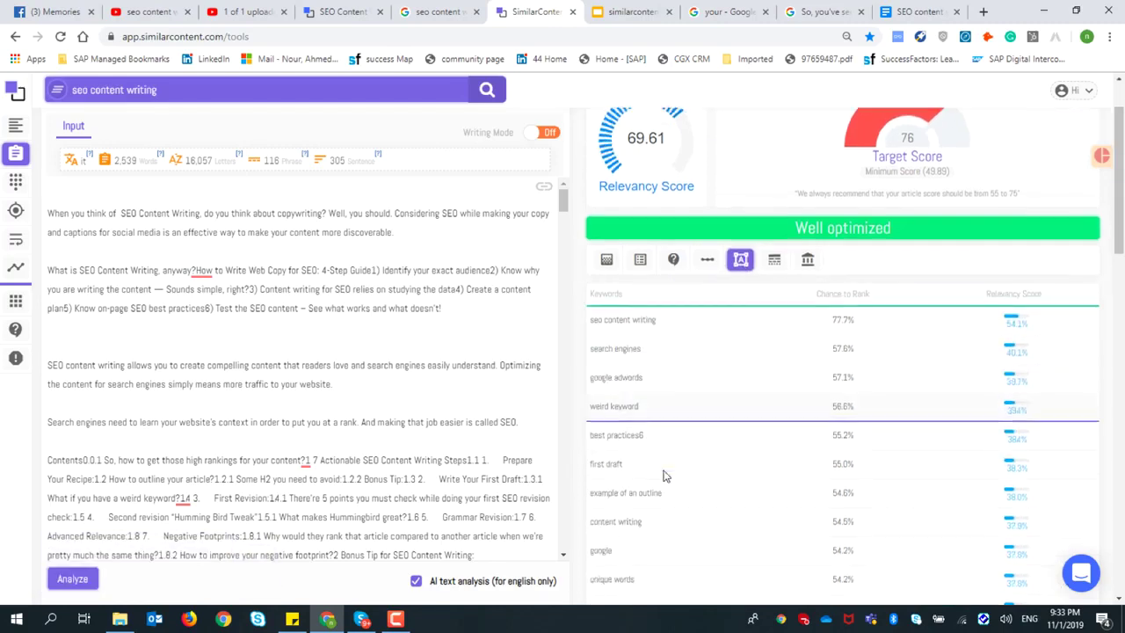
scroll(664, 476, "up", 3)
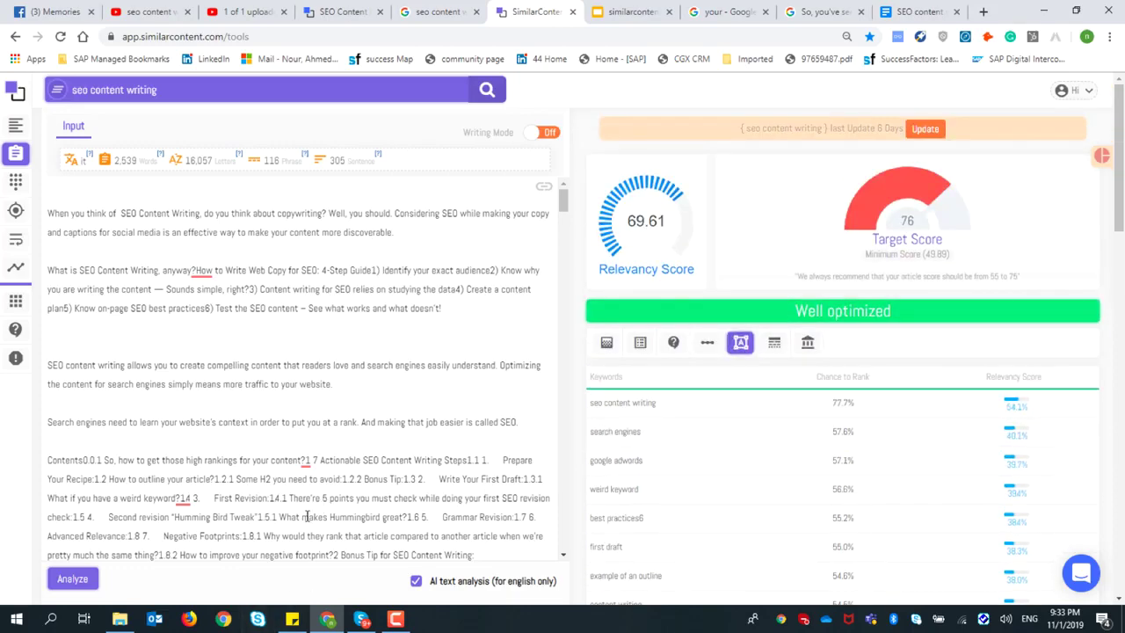
- Copy the "The Key to SEO Content Writing: 6 Step Guide" excerpt from the sticky note again, through "thank you for subscribing"
left_click(292, 620)
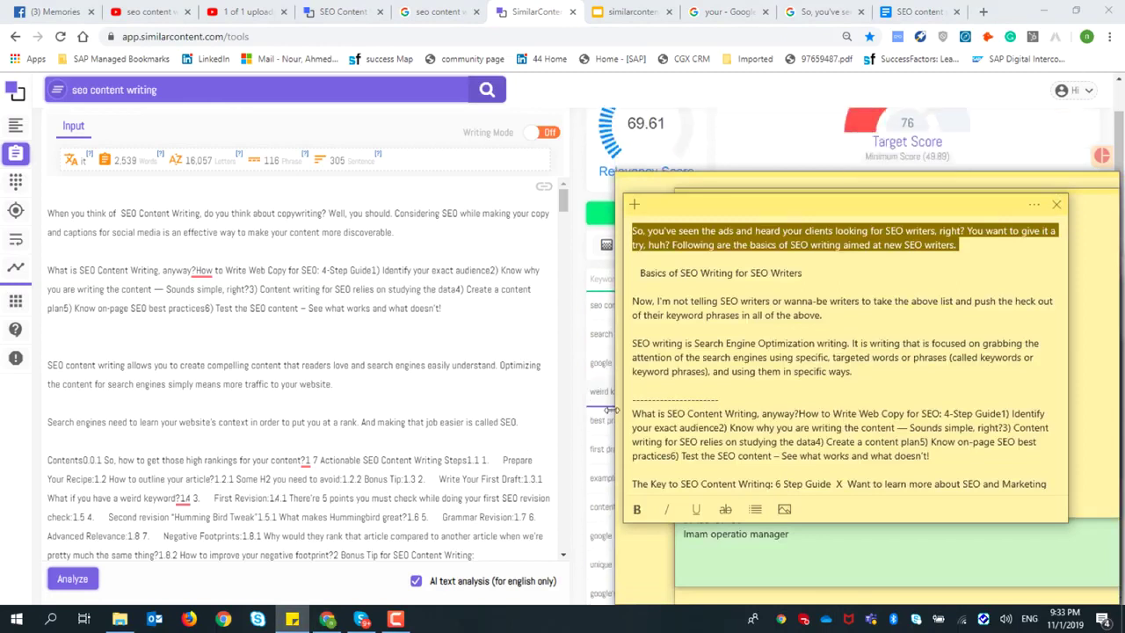
scroll(692, 411, "down", 3)
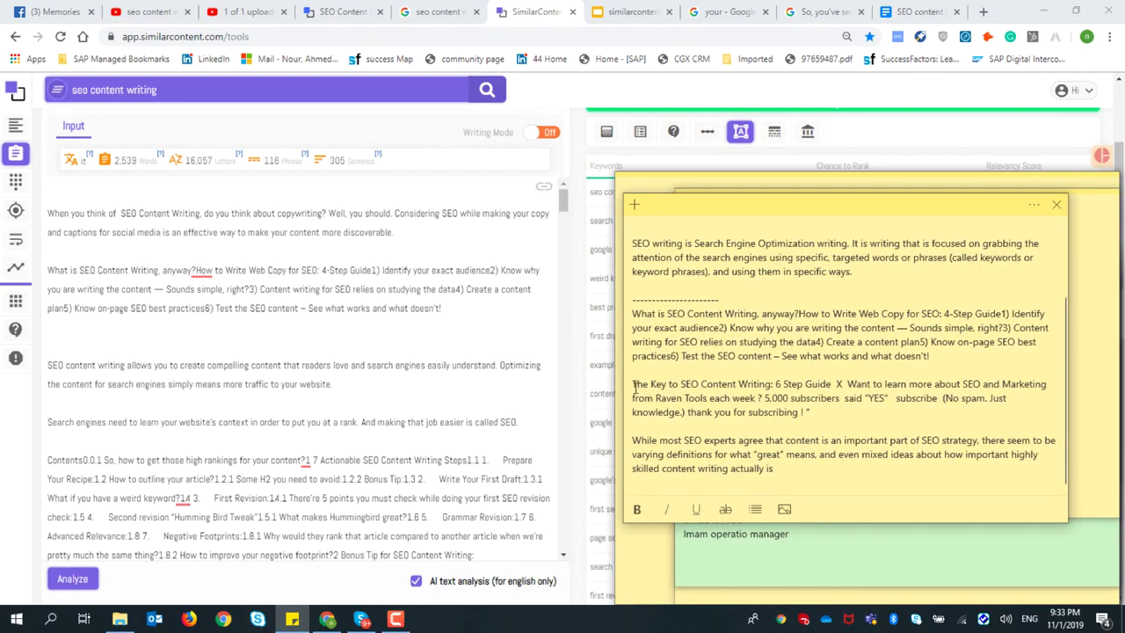
left_click_drag(633, 384, 817, 415)
key("ctrl+c")
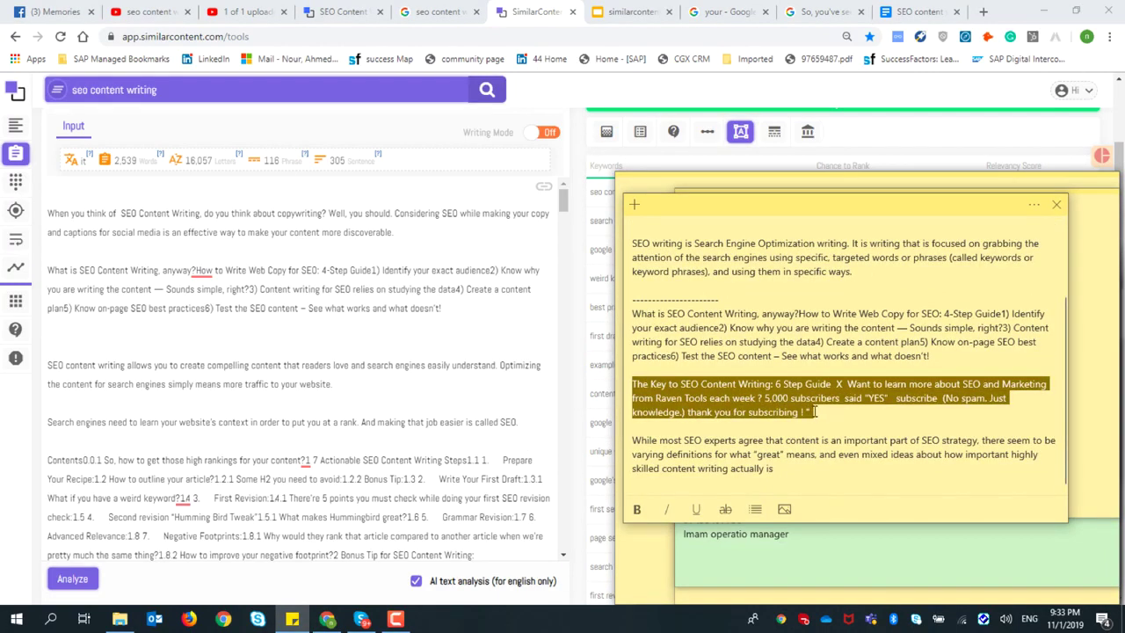
- Paste the copied "The Key to SEO Content Writing: 6 Step Guide" excerpt below the article's "What is SEO Content Writing, anyway?" paragraph
left_click(191, 344)
key("ctrl+v")
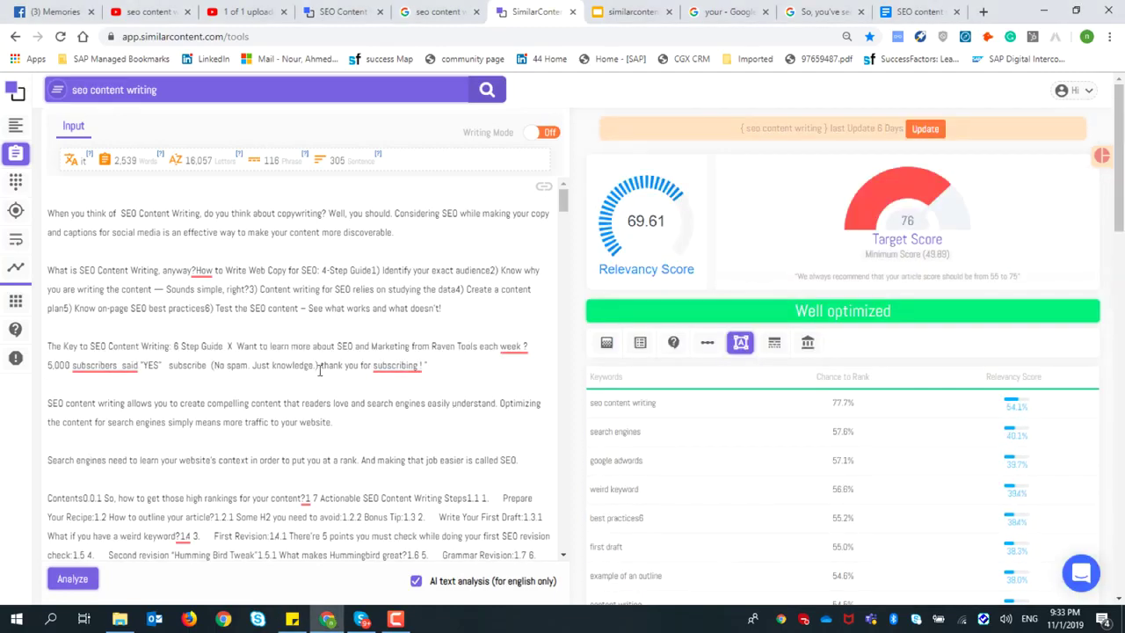
scroll(319, 369, "down", 15)
scroll(281, 405, "up", 2)
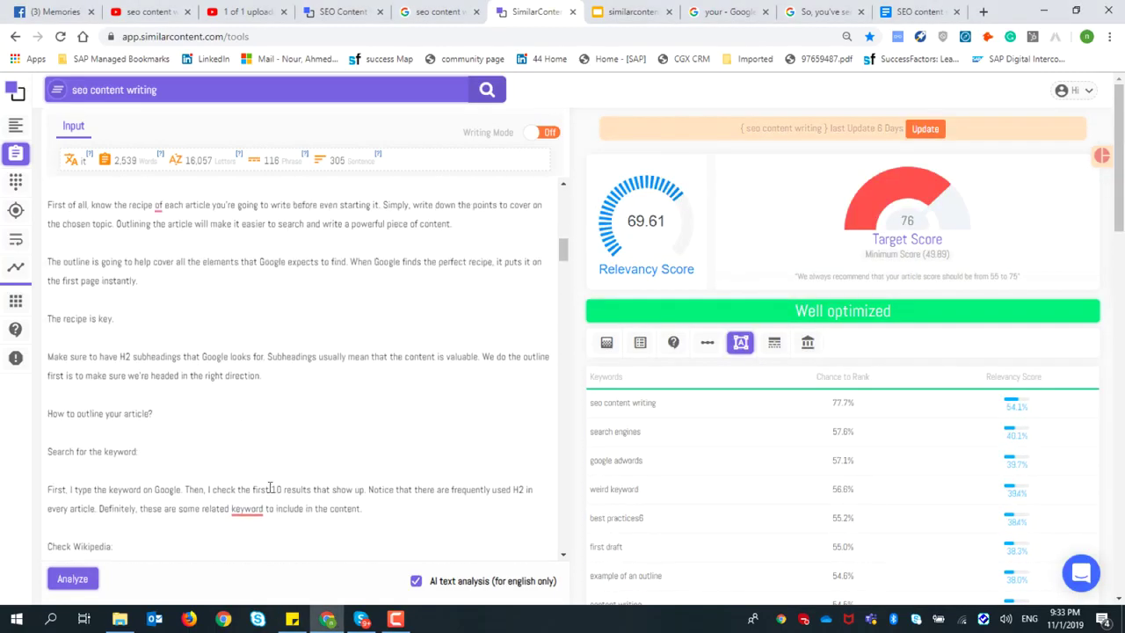
- Copy the sticky note paragraph from "SEO writing is Search Engine Optimization writing" through "using them in specific ways."
left_click(294, 619)
scroll(754, 409, "up", 3)
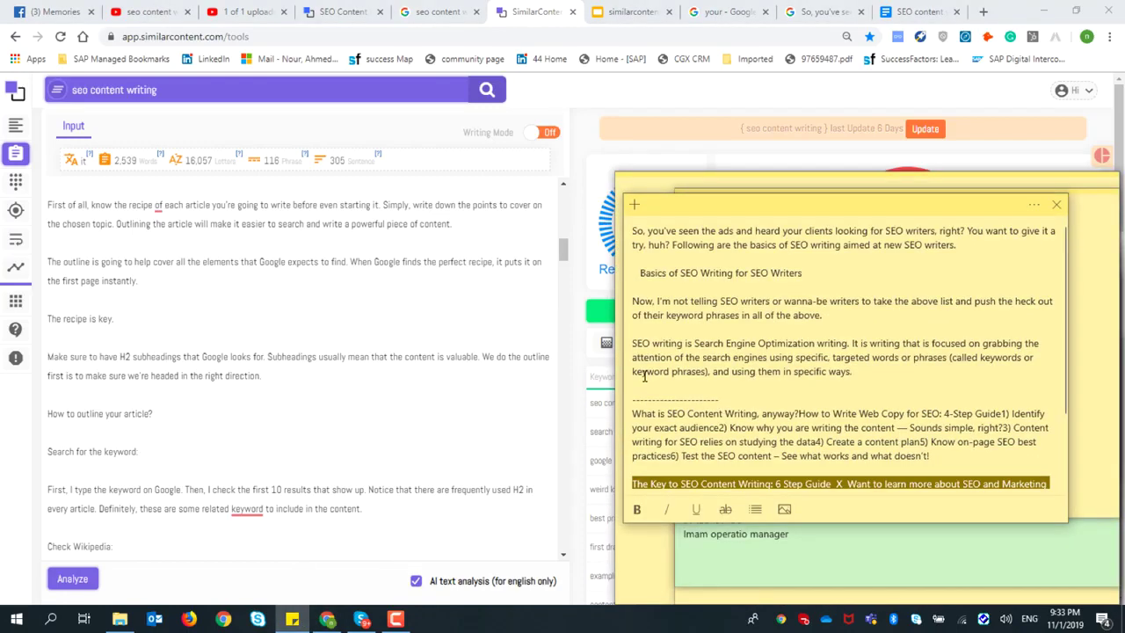
left_click_drag(634, 343, 668, 354)
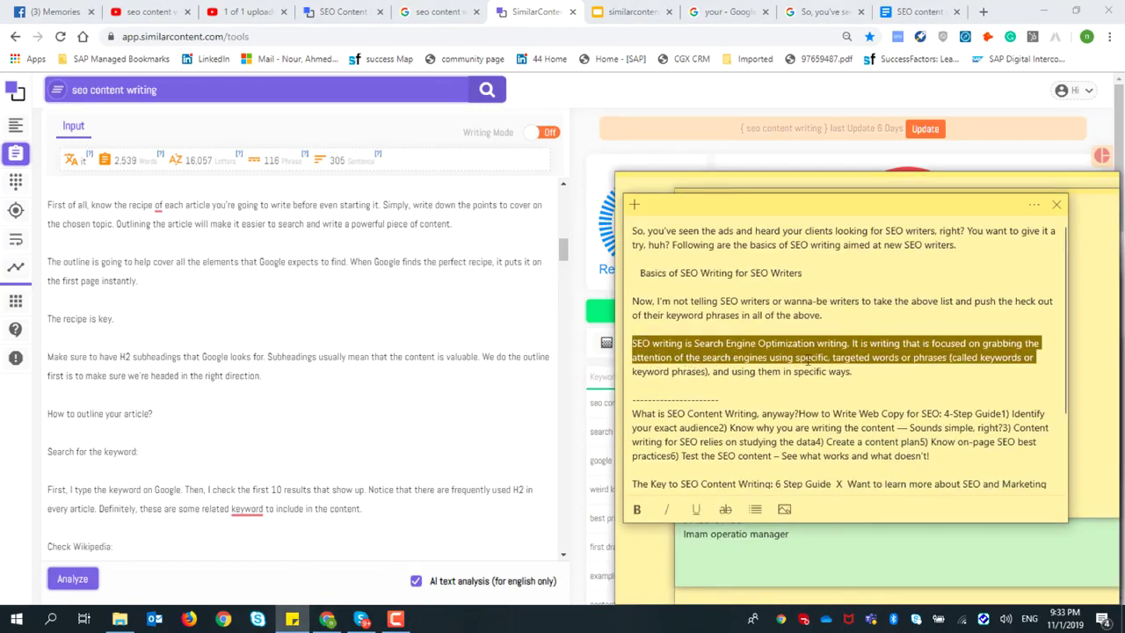
left_click_drag(801, 358, 852, 373)
key("ctrl+c")
- Paste the copied paragraph into the article as its own paragraph above "The Key to SEO Content Writing: 6 Step Guide"
scroll(406, 338, "up", 10)
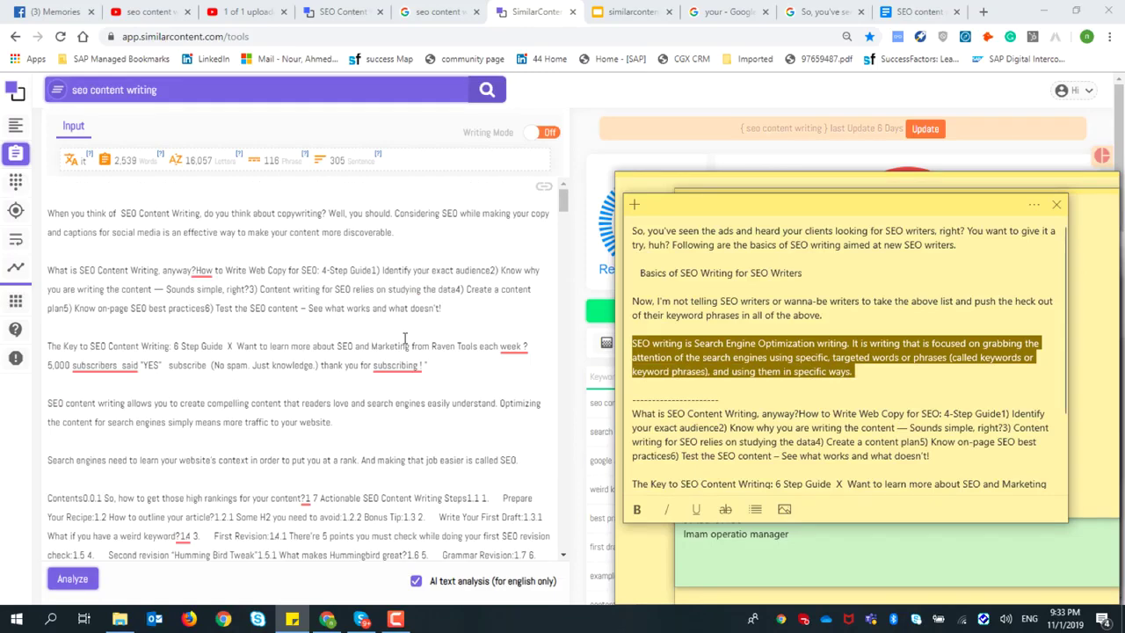
left_click(235, 364)
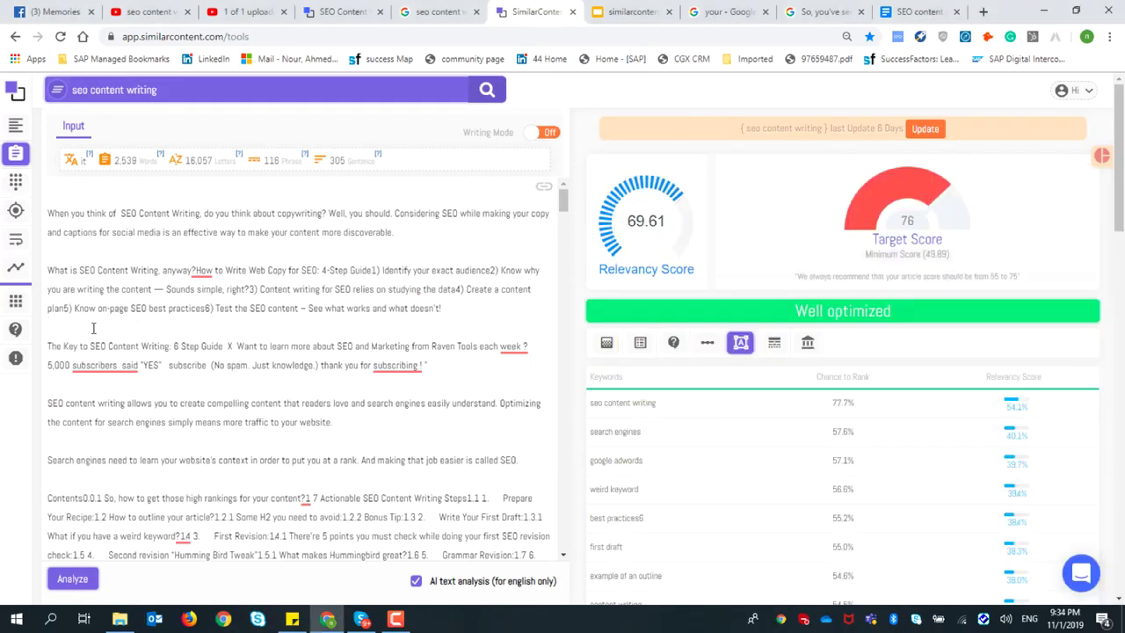
key("ctrl+v")
key("Return")
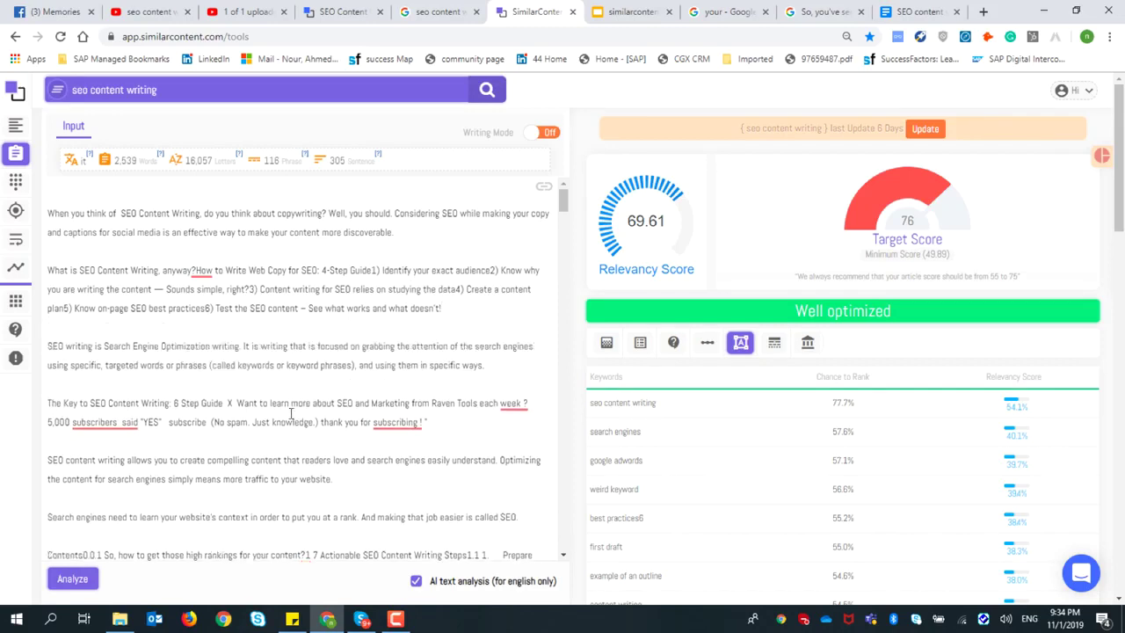
- Reanalyze the article with the added excerpts and review its predicted keywords and their chances to rank
left_click(72, 578)
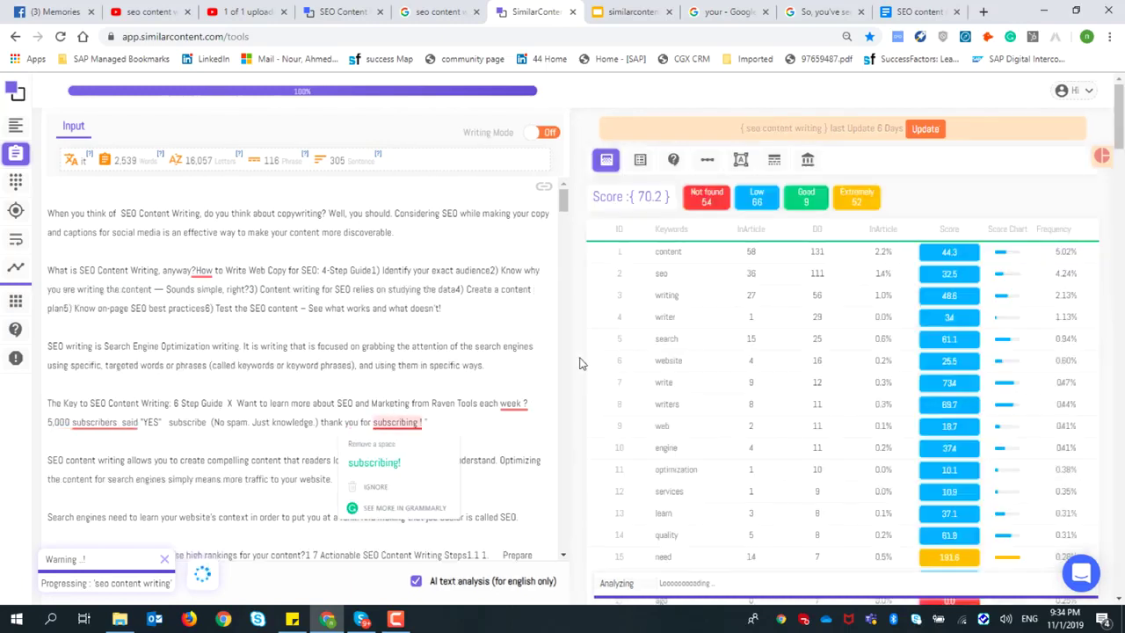
left_click(741, 160)
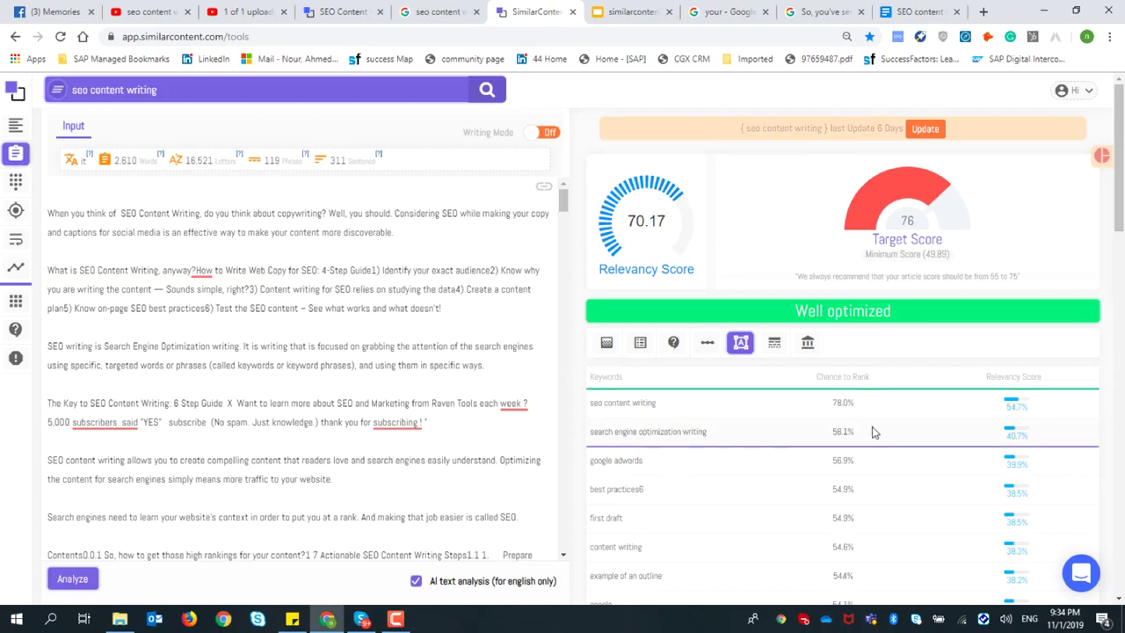
scroll(761, 462, "down", 2)
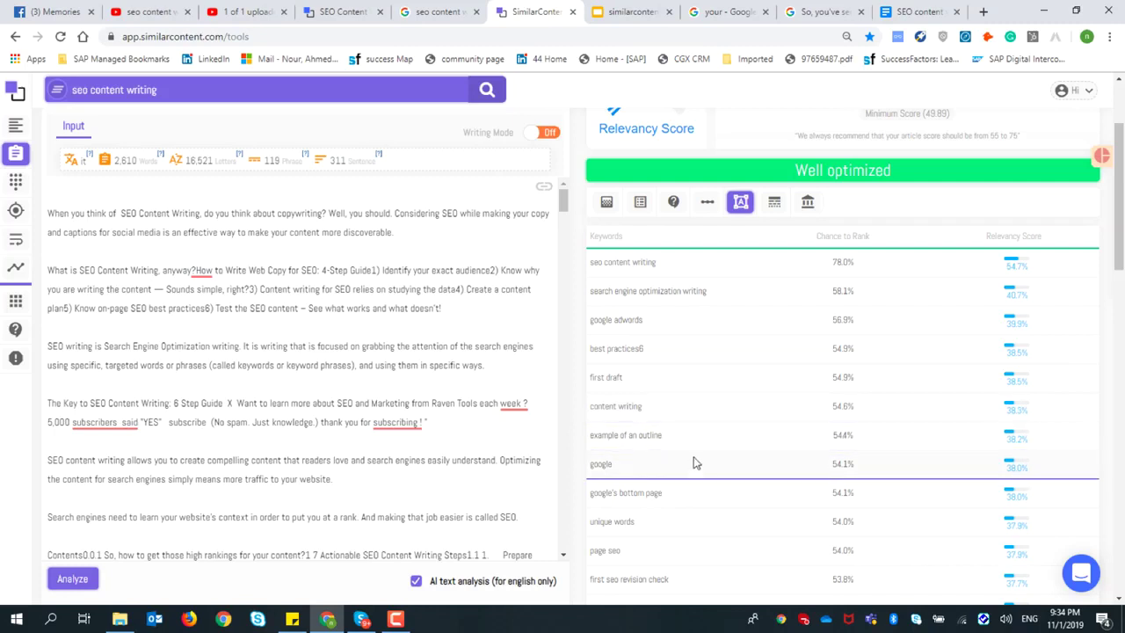
scroll(695, 452, "down", 2)
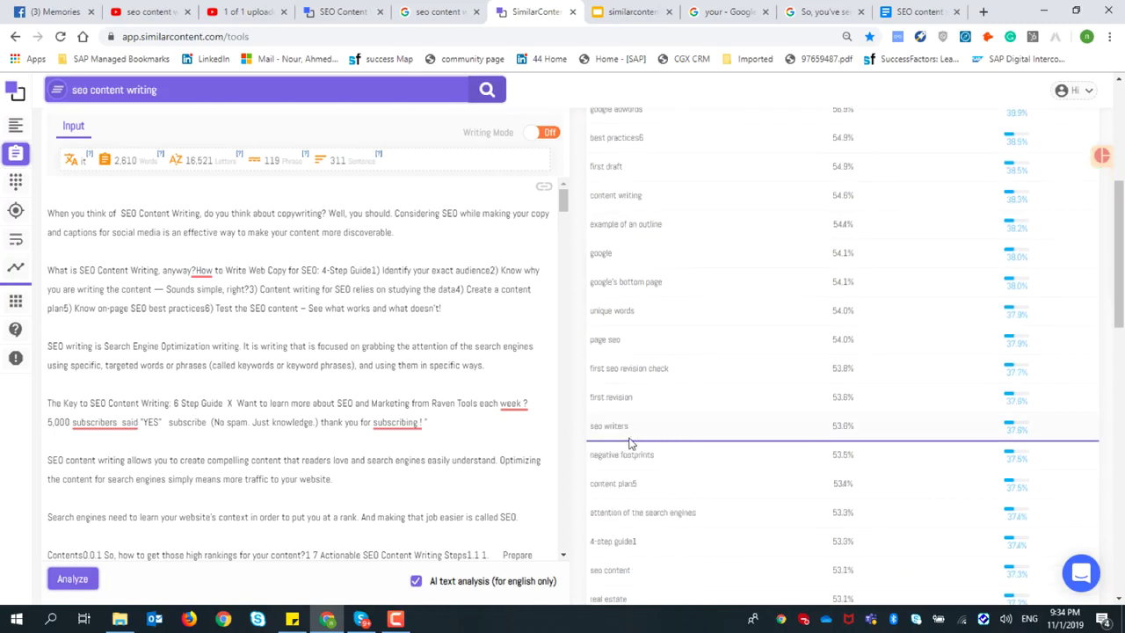
scroll(835, 435, "up", 3)
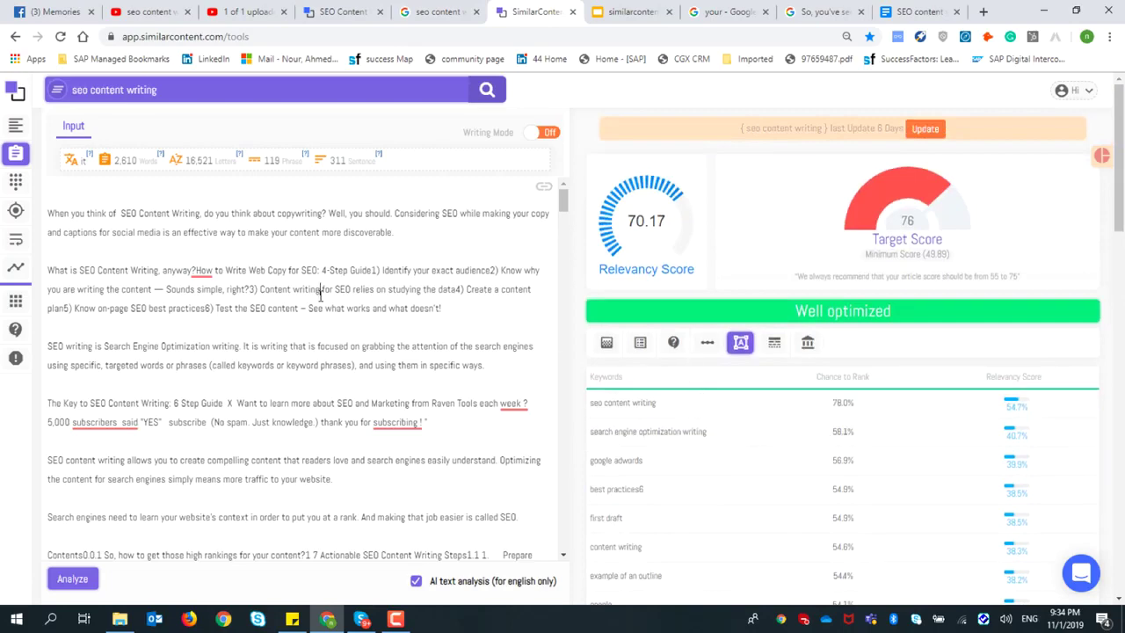
- Compare the sticky note's excerpts with the article text to check which ones have been added
scroll(320, 293, "down", 15)
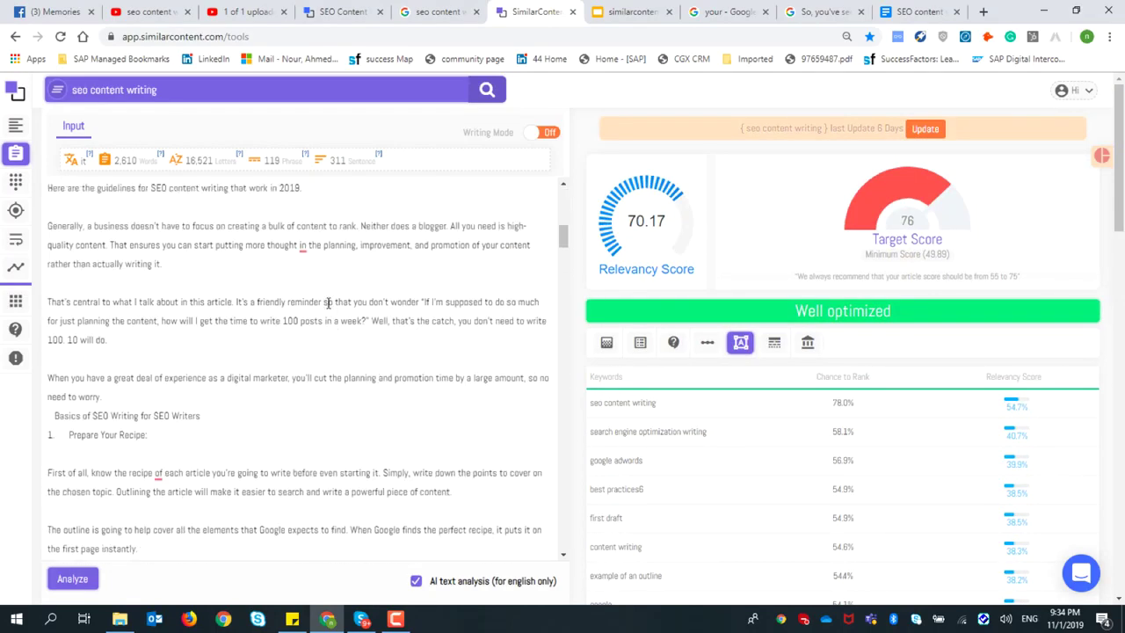
left_click(292, 618)
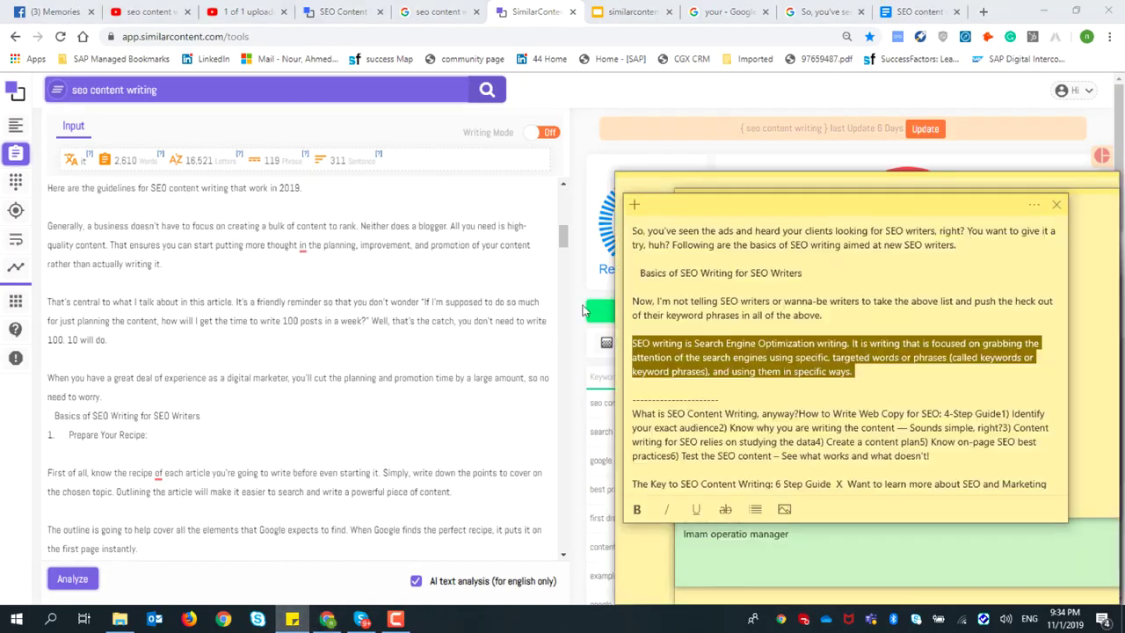
left_click_drag(692, 302, 800, 387)
left_click(773, 429)
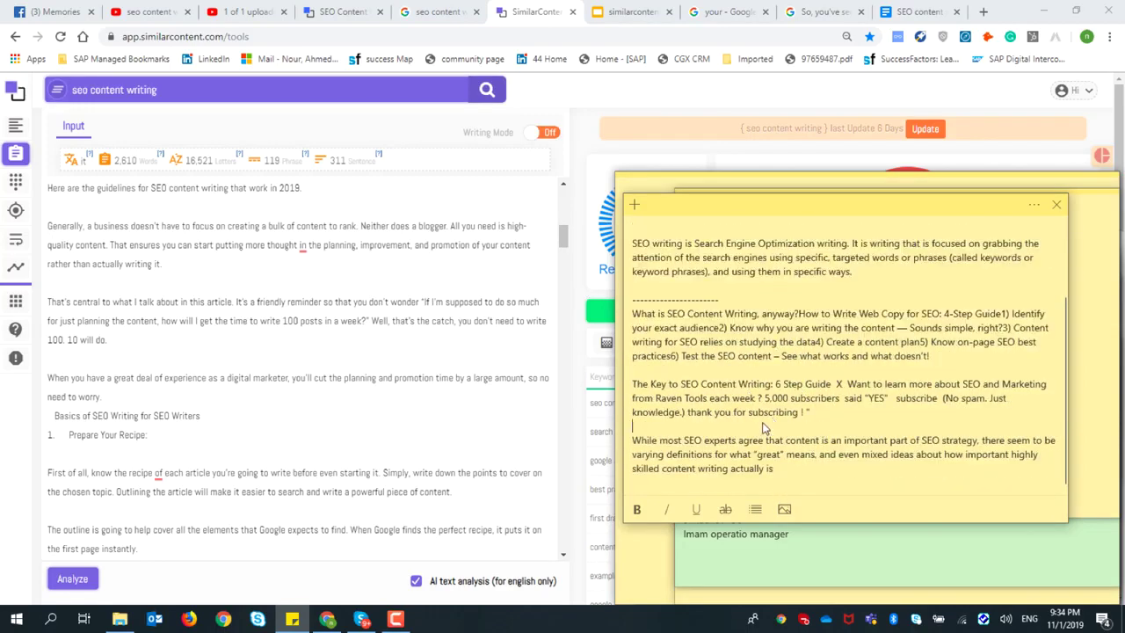
scroll(754, 423, "up", 2)
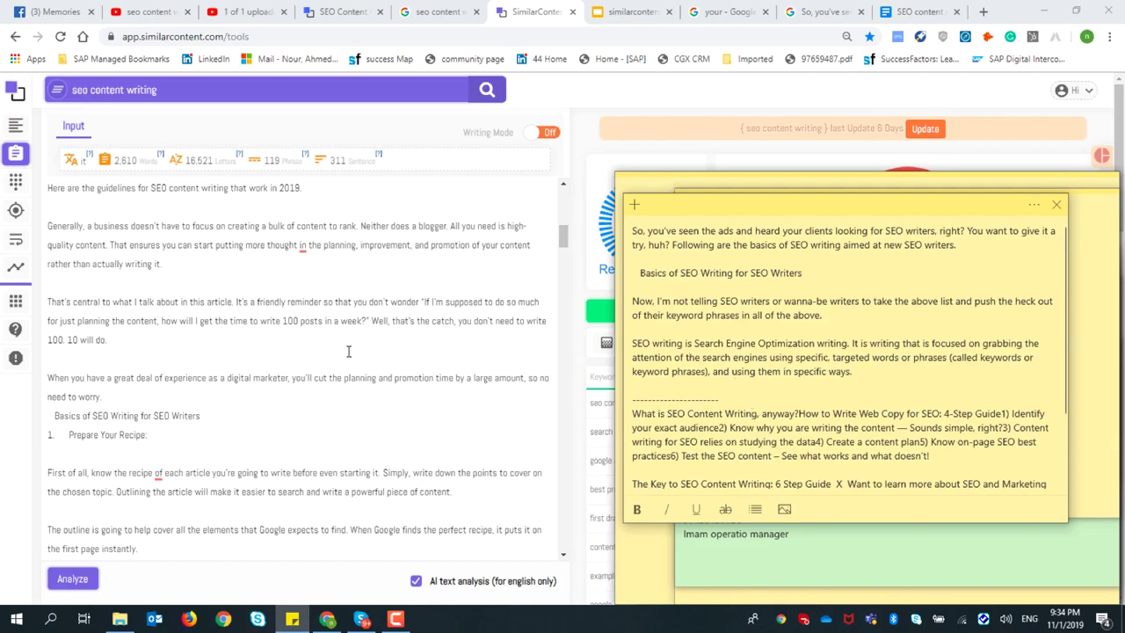
left_click(320, 367)
scroll(340, 362, "up", 5)
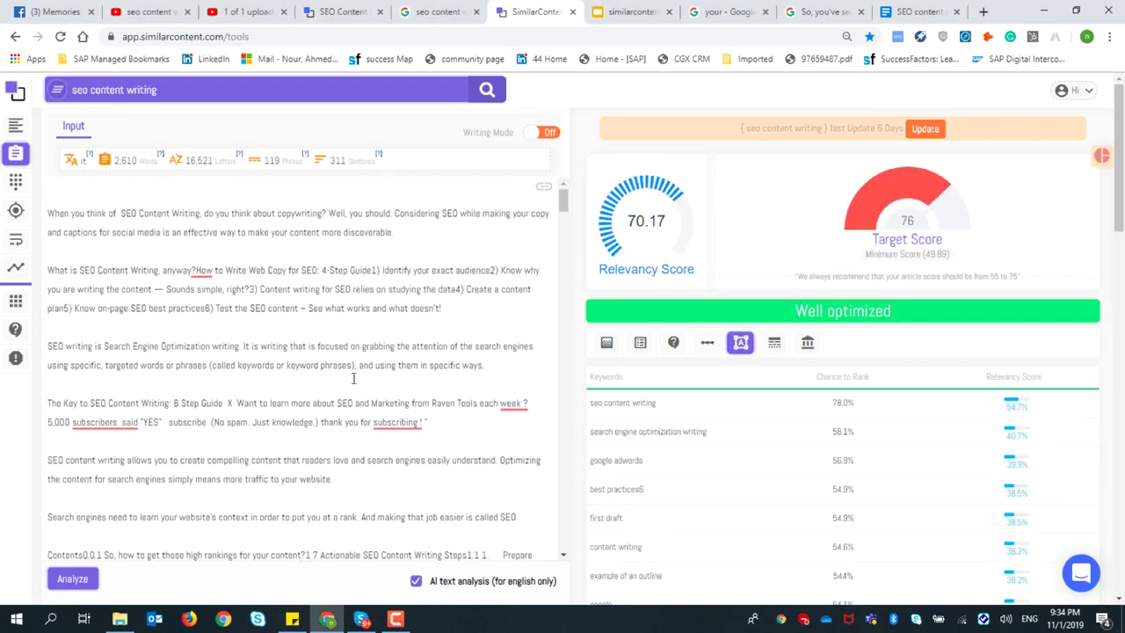
left_click(292, 619)
scroll(735, 398, "down", 1)
scroll(732, 397, "up", 2)
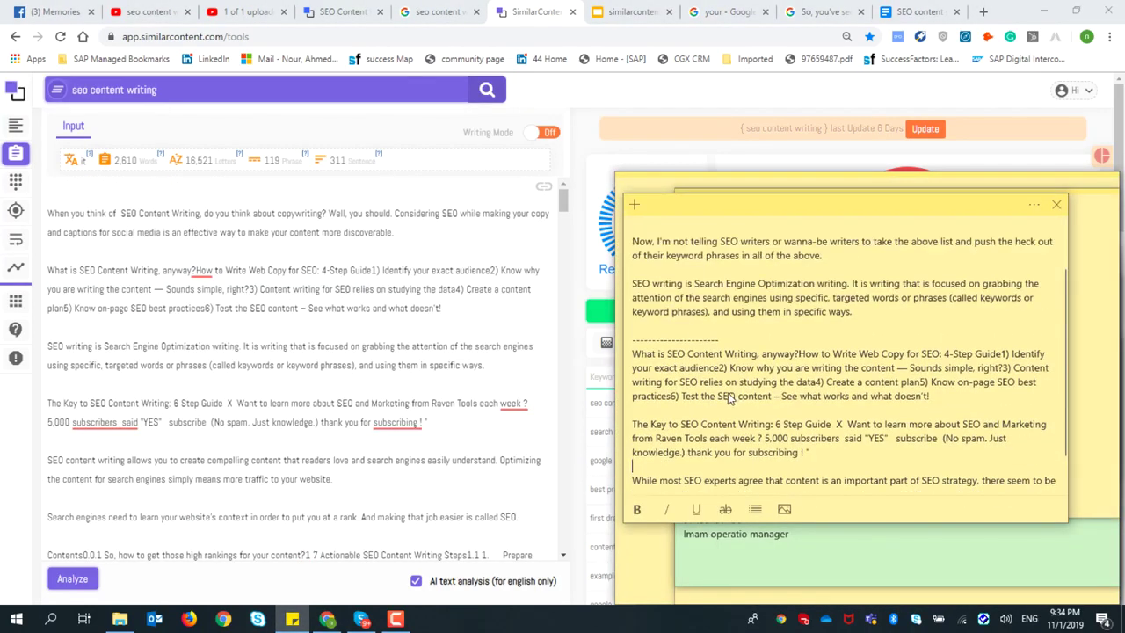
left_click(360, 385)
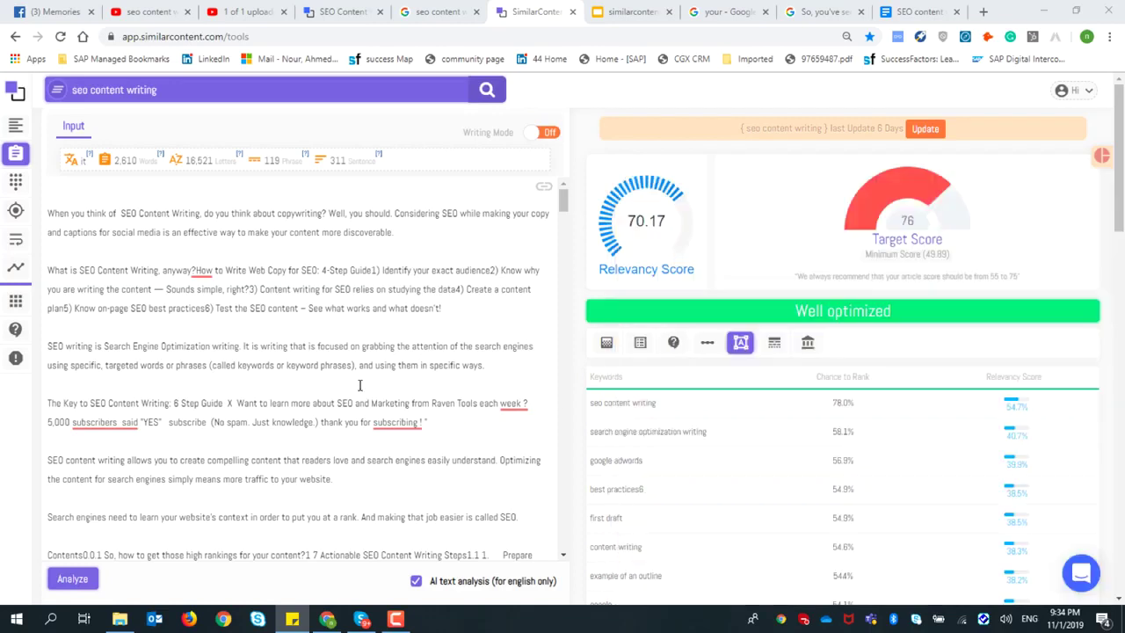